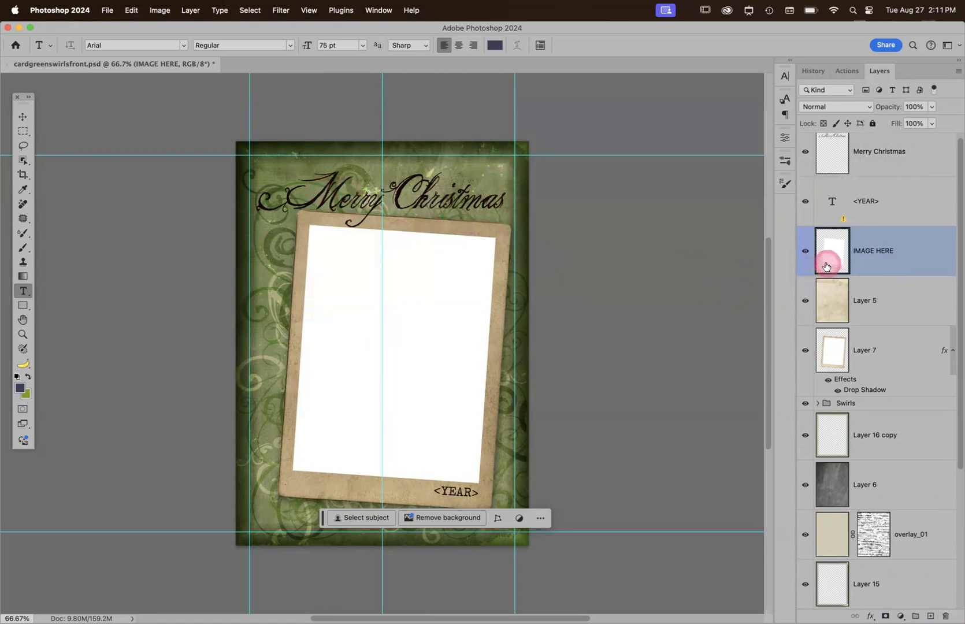
Try to edit the Merry Christmas heading at the head of the card as live text with the Type tool
scroll(820, 265, down, 2)
scroll(822, 263, down, 3)
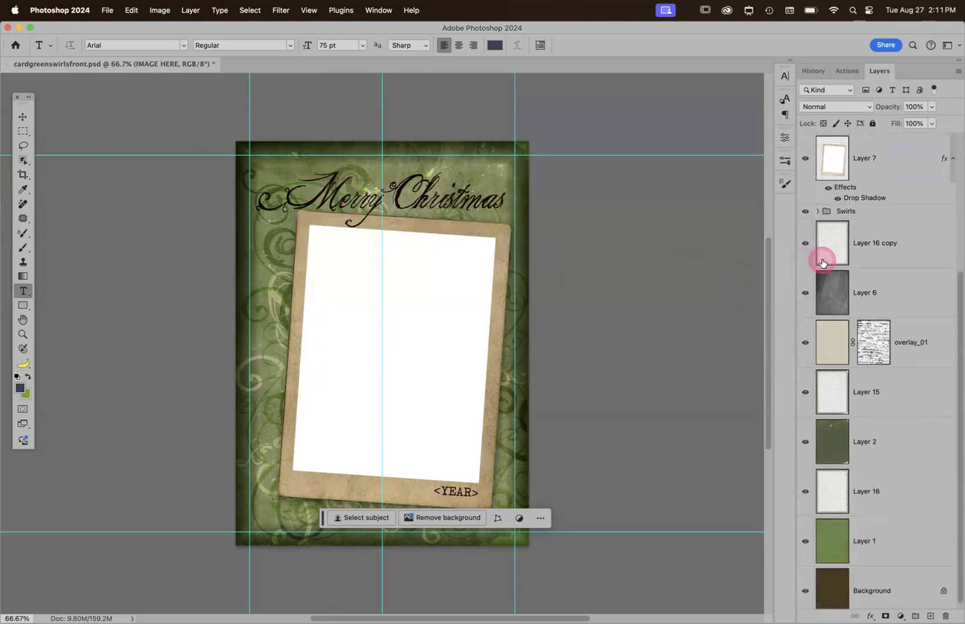
scroll(822, 263, up, 5)
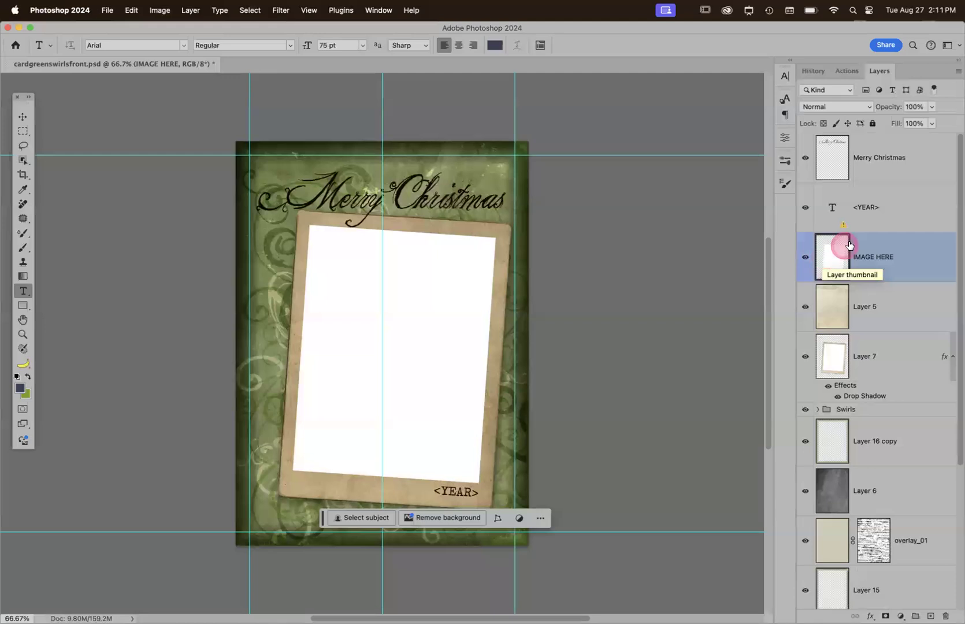
click(818, 161)
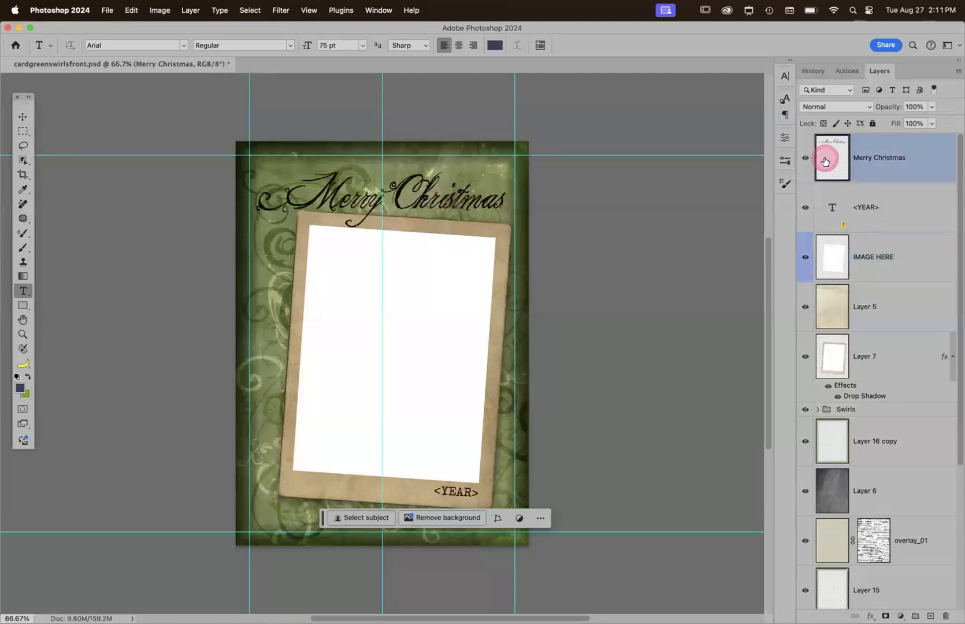
click(357, 195)
click(478, 202)
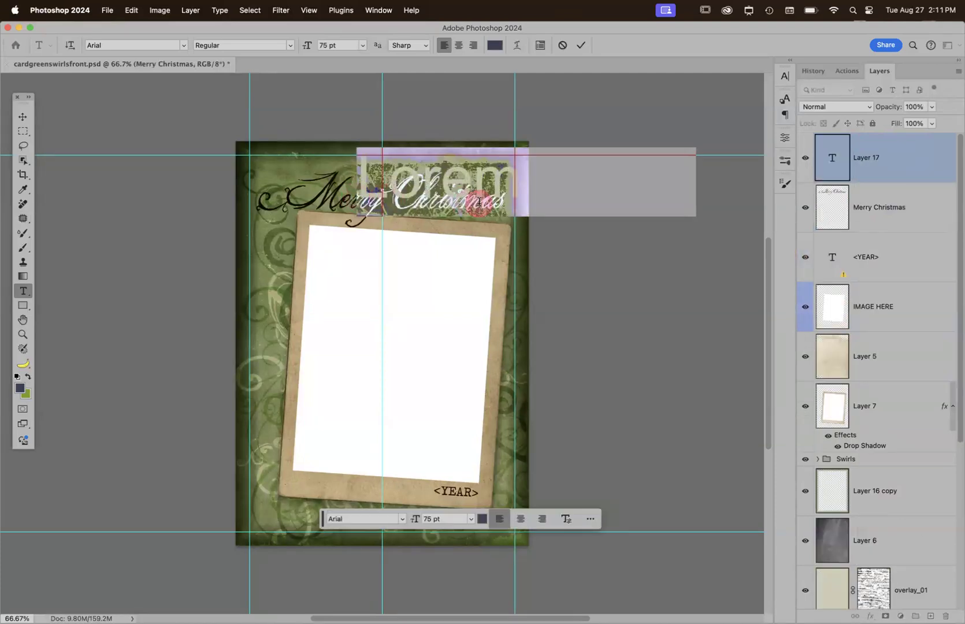
click(891, 207)
click(885, 209)
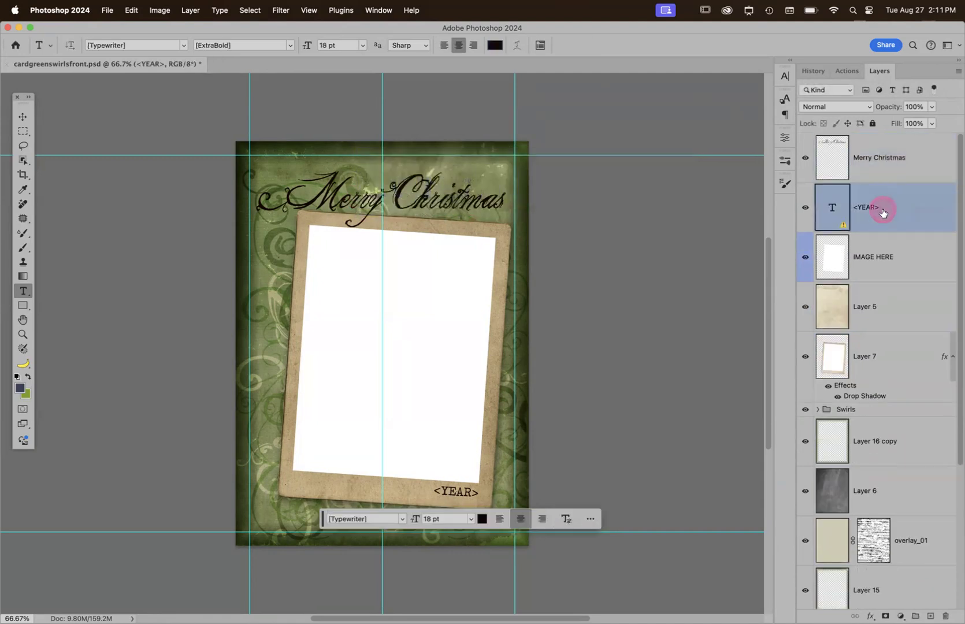
click(881, 158)
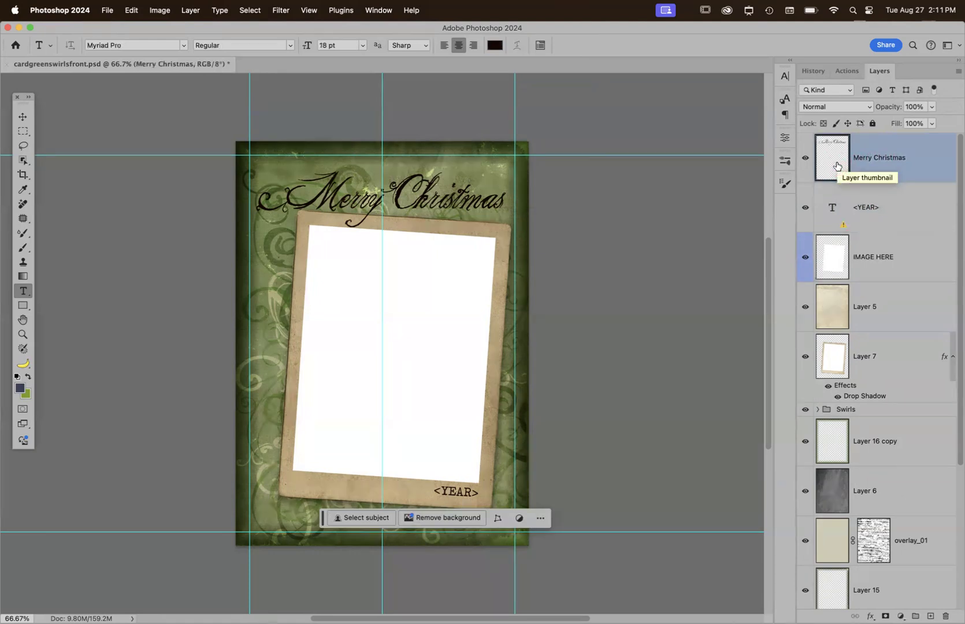
click(368, 203)
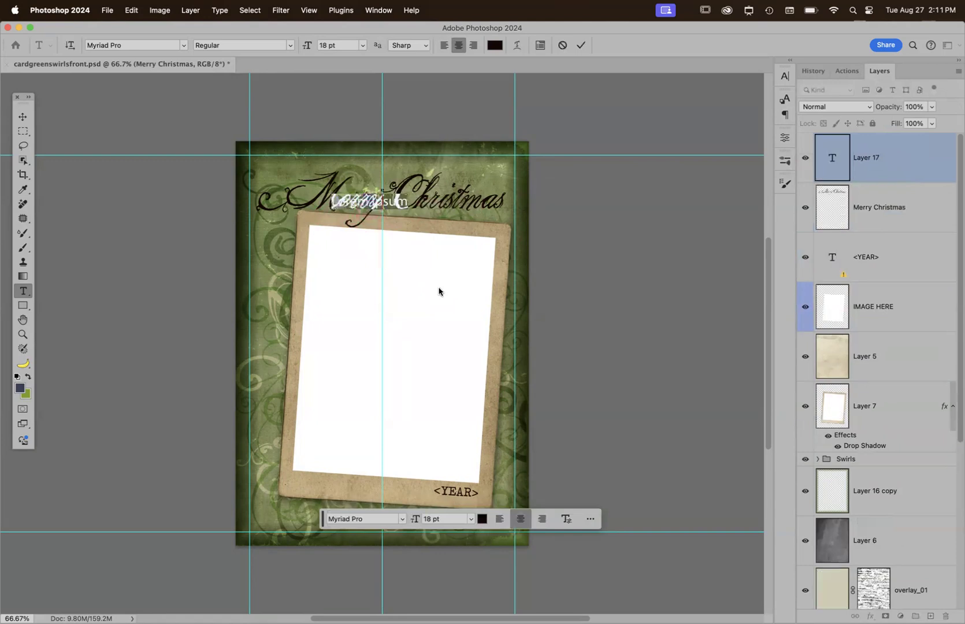
key(Escape)
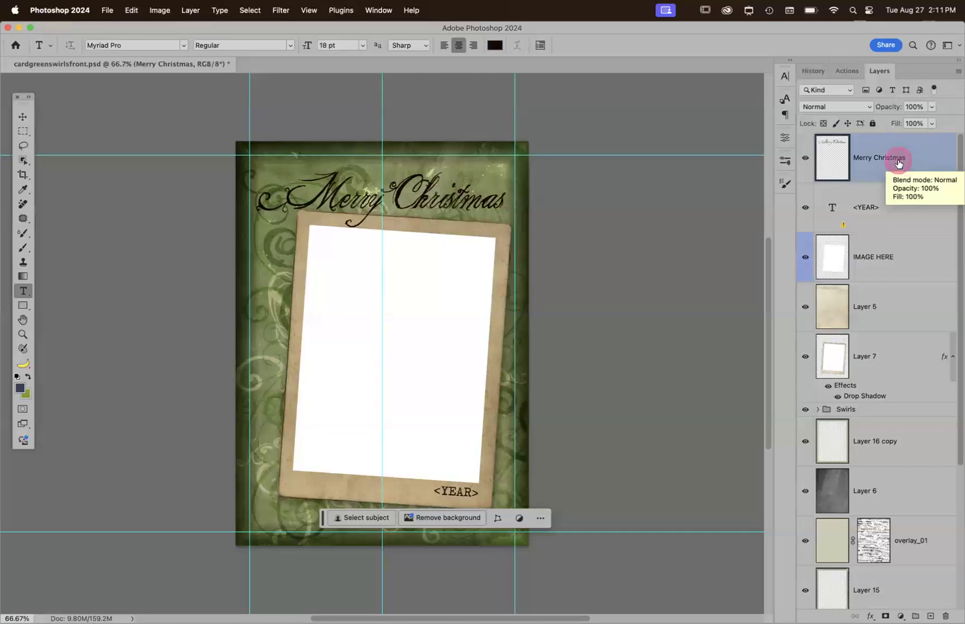
Open the <YEAR> text layer for editing, replacing its missing Typewriter ExtraBold font with the default font
click(870, 208)
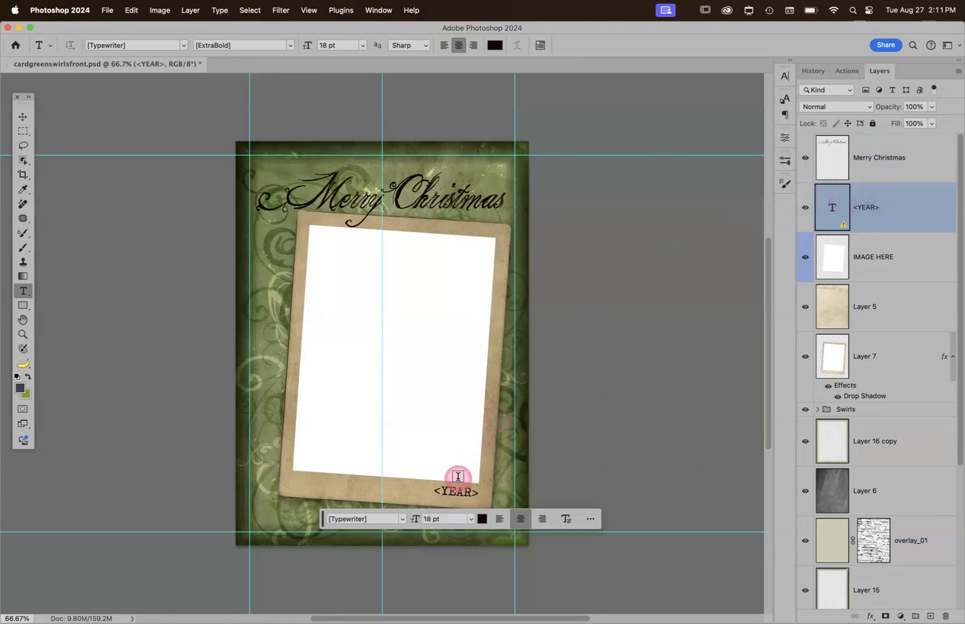
click(449, 492)
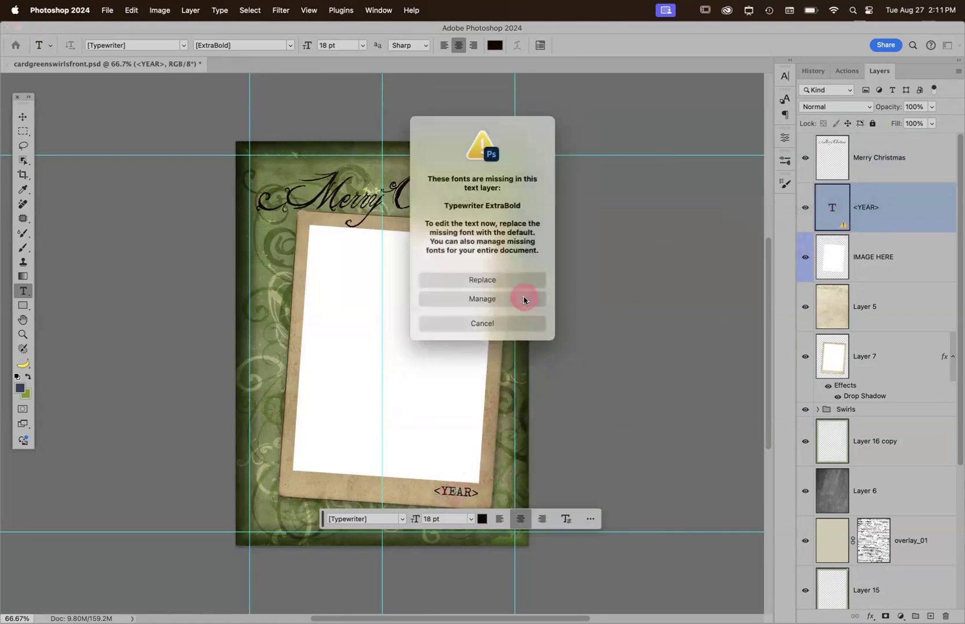
click(516, 280)
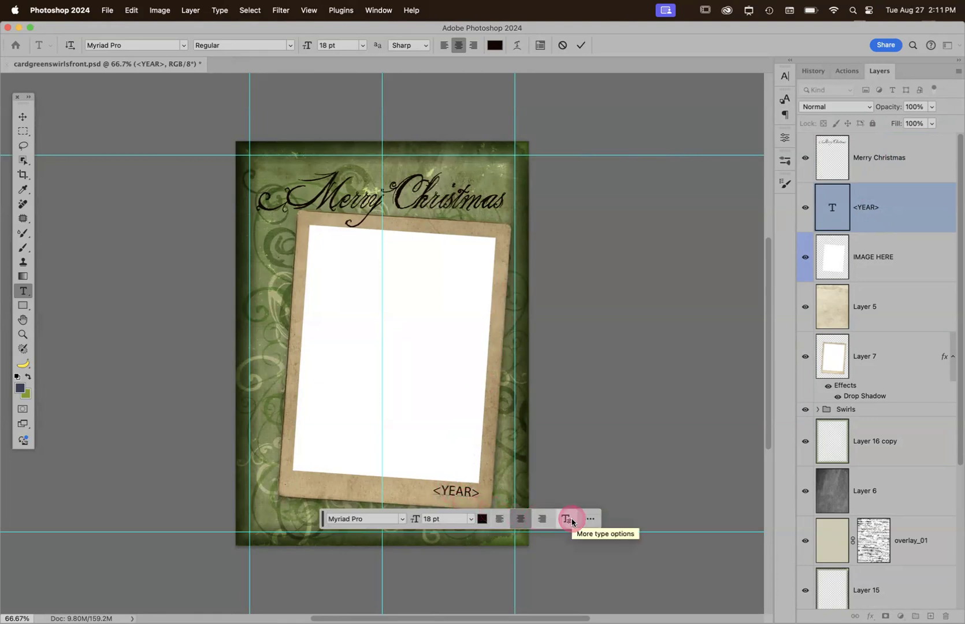
Replace the <YEAR> placeholder, including its angle brackets, with 2024
text(2024)
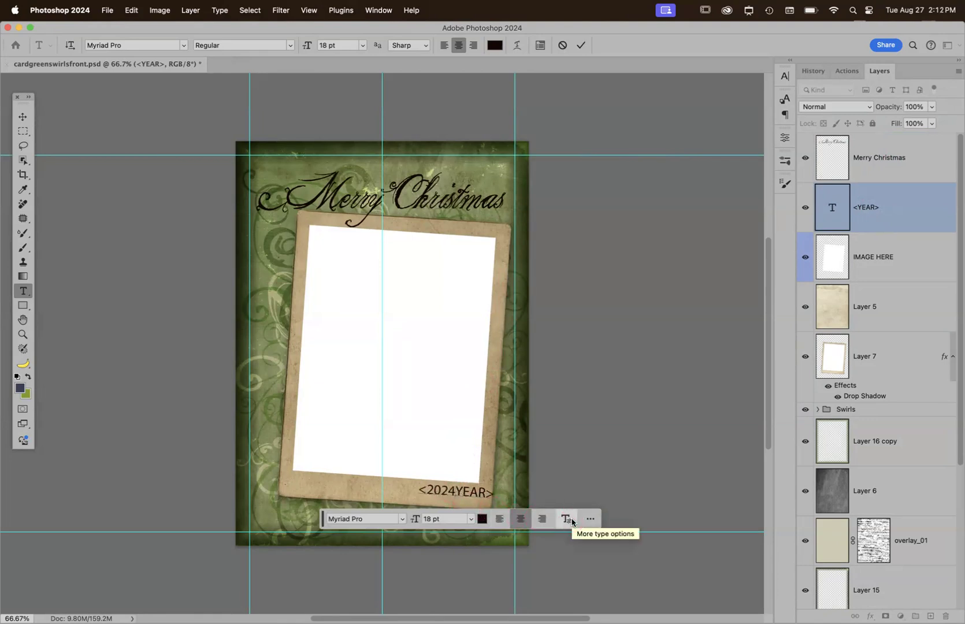
key(Delete)
key(Delete)
key(Delete)
key(Delete)
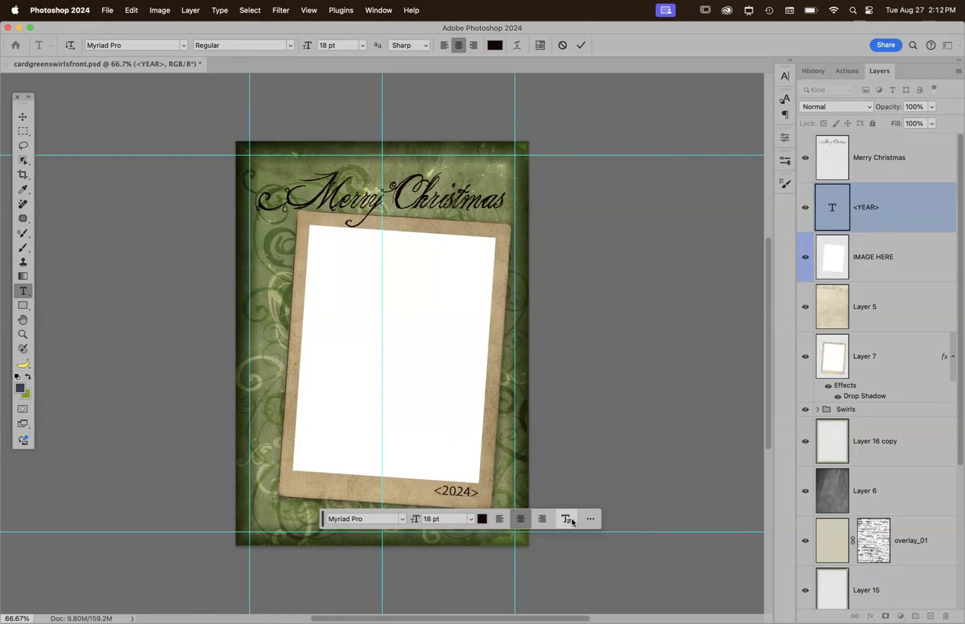
key(Delete)
key(Delete)
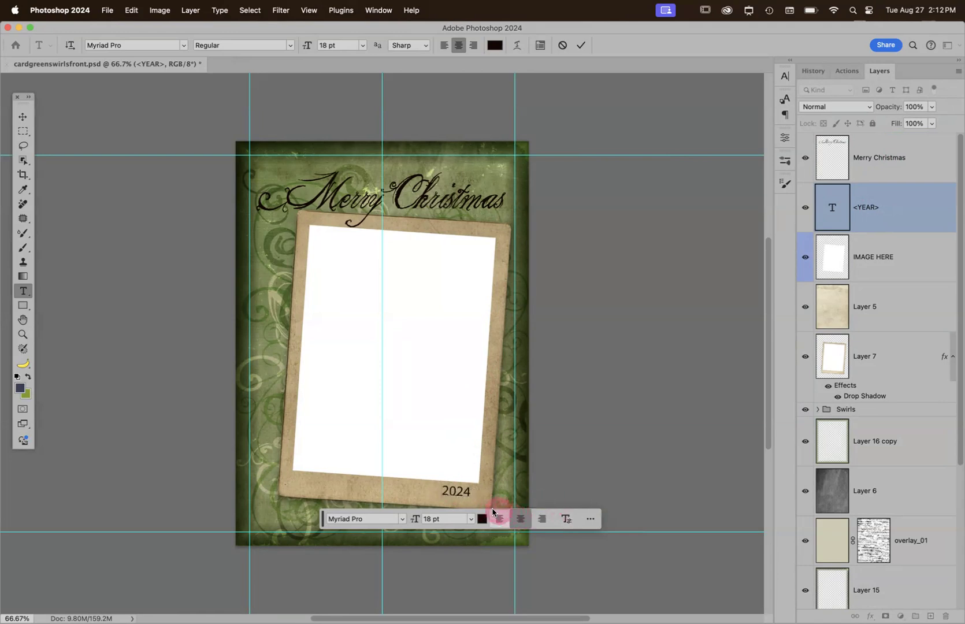
Select the whole year text at the foot of the photo frame and set its font style to Bold
double_click(460, 491)
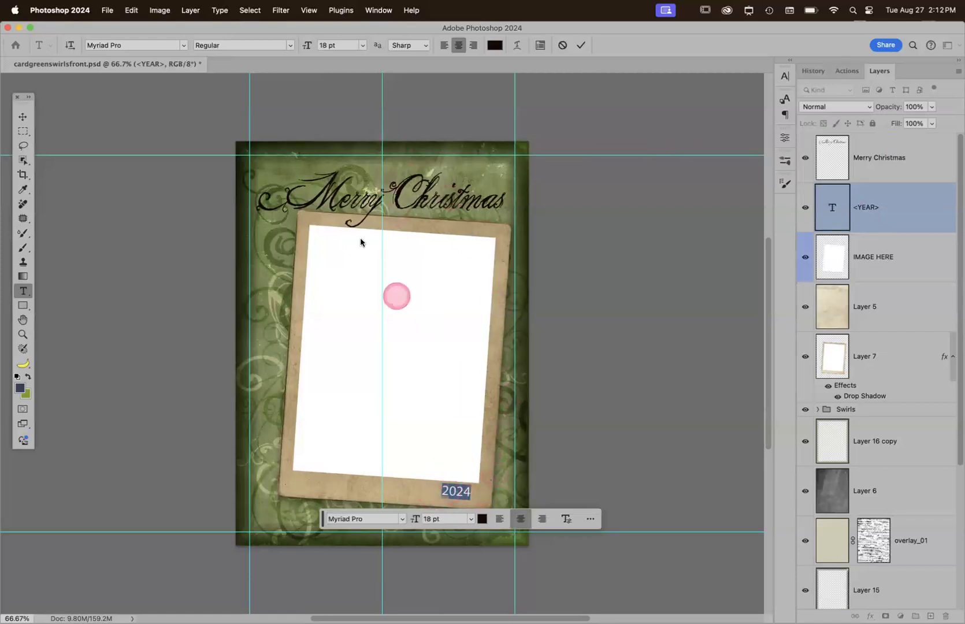
click(291, 46)
click(270, 60)
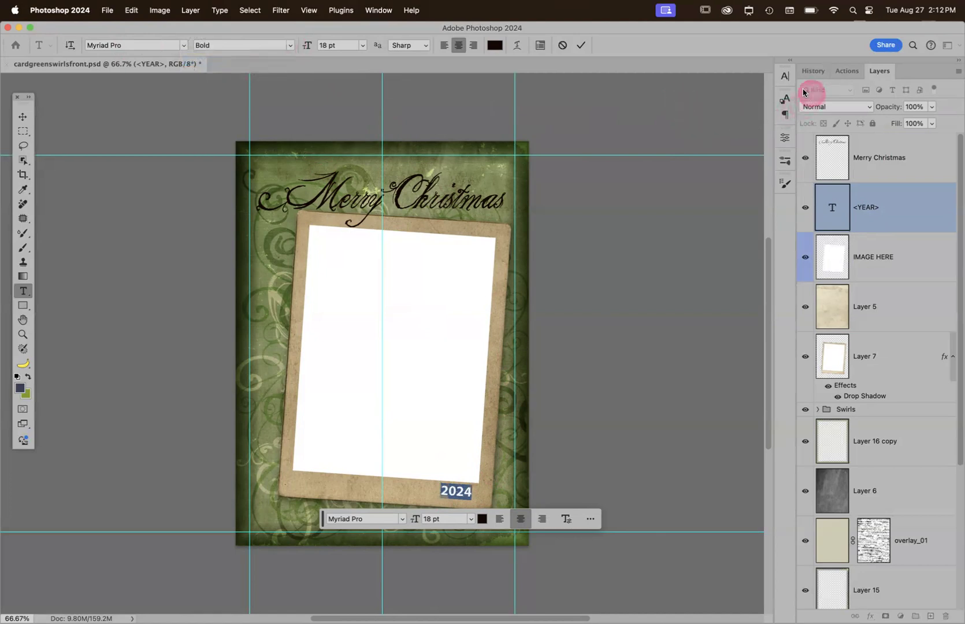
Apply Faux Bold to the selected 2024 text through the character formatting options
click(787, 101)
click(725, 100)
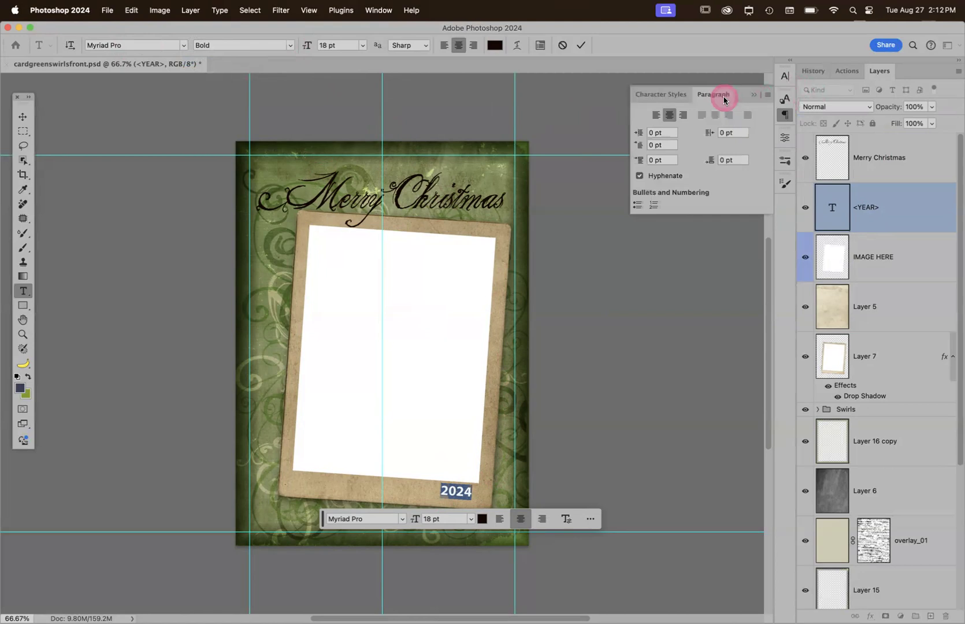
click(724, 100)
click(787, 116)
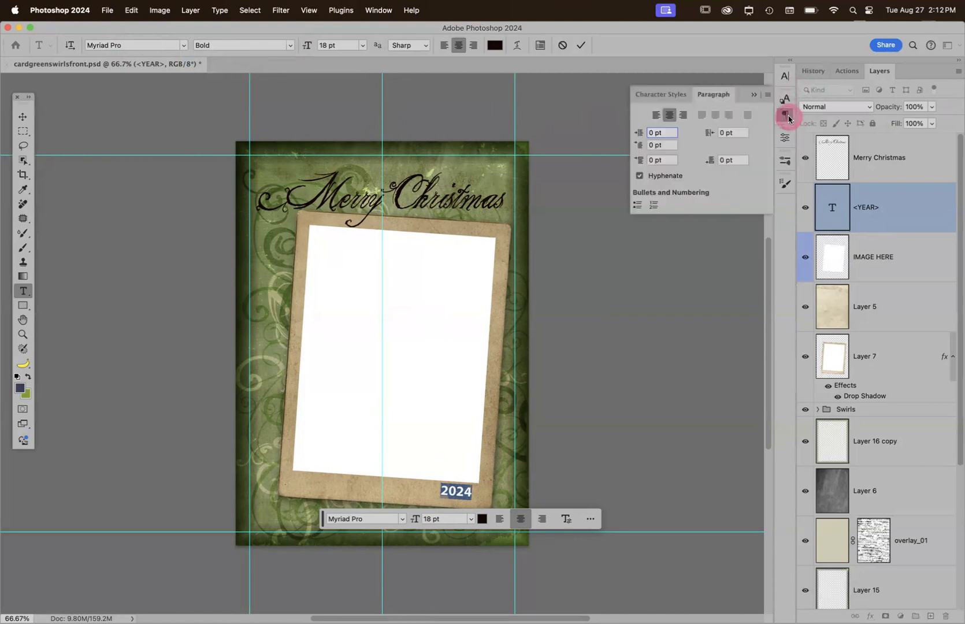
click(784, 99)
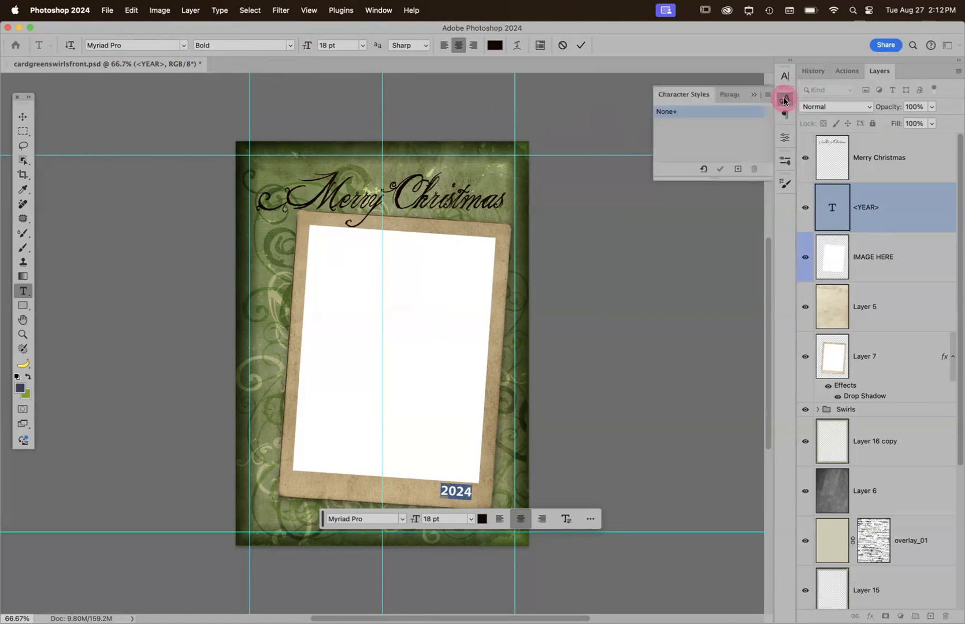
click(784, 76)
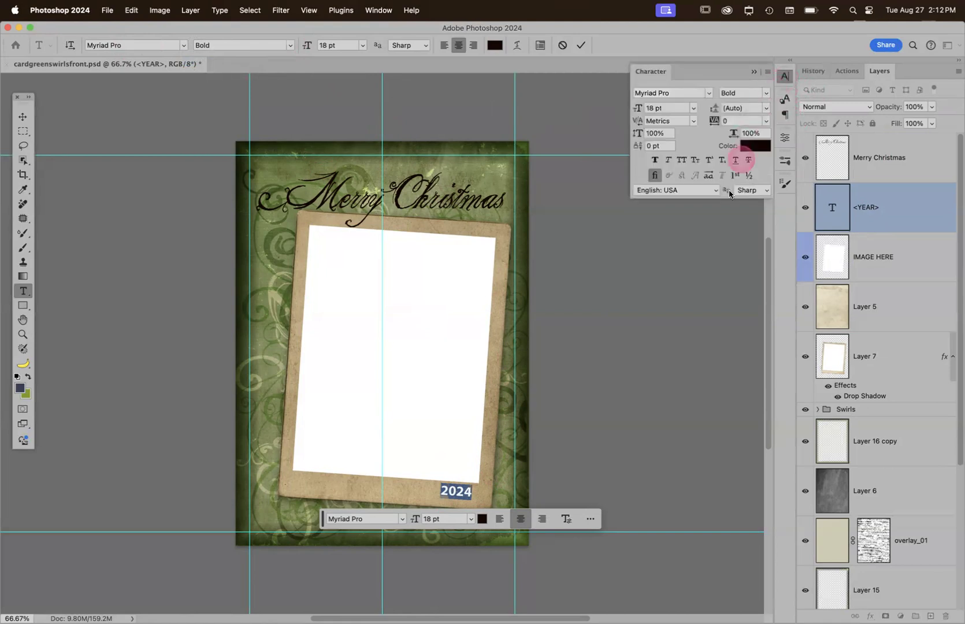
click(654, 161)
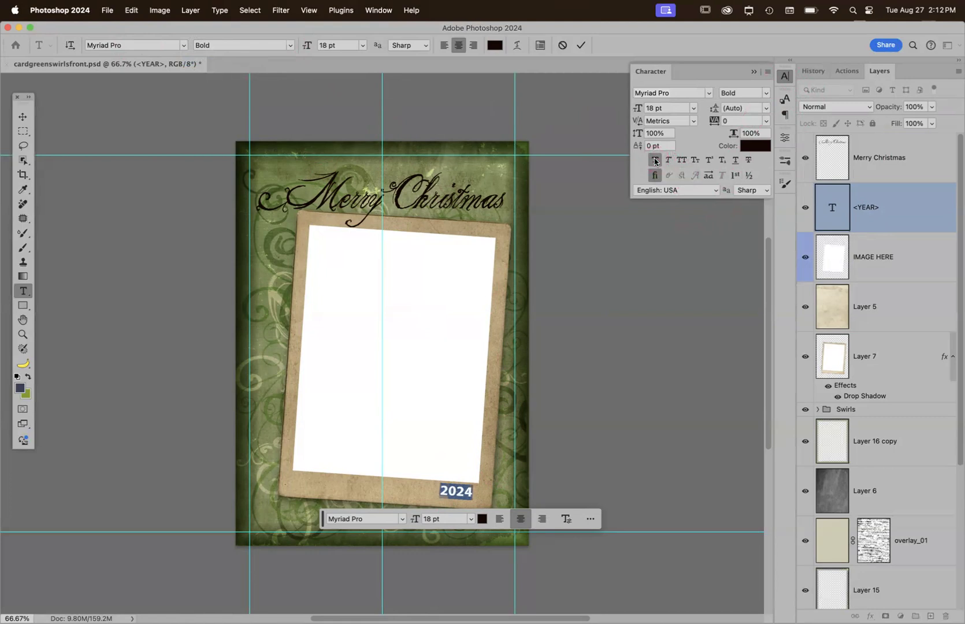
click(655, 161)
click(654, 161)
click(752, 72)
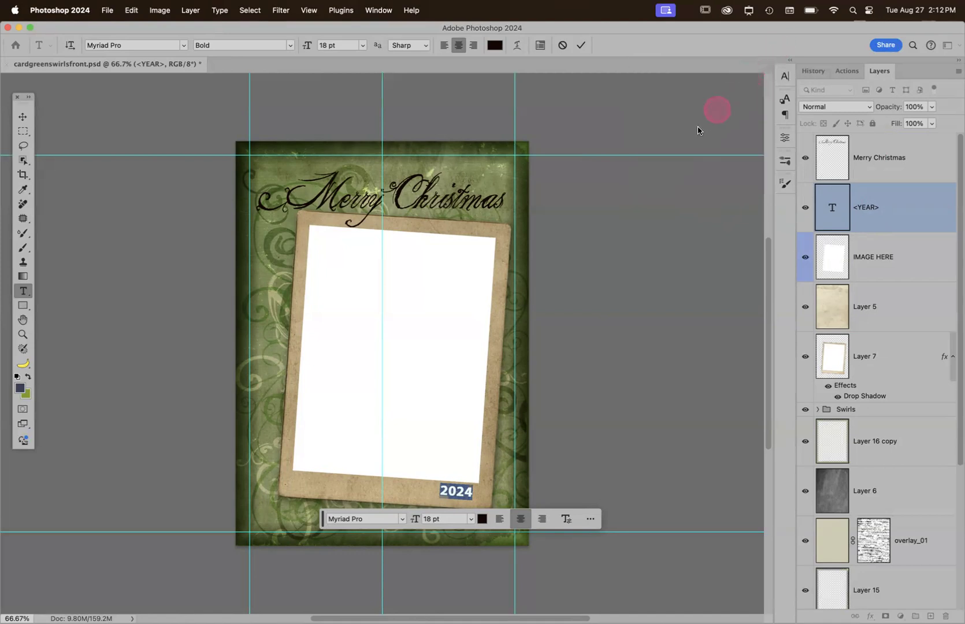
Hide every layer except Background, and make Layer 1 and Layer 16 visible above it
scroll(885, 271, down, 3)
scroll(885, 271, down, 3)
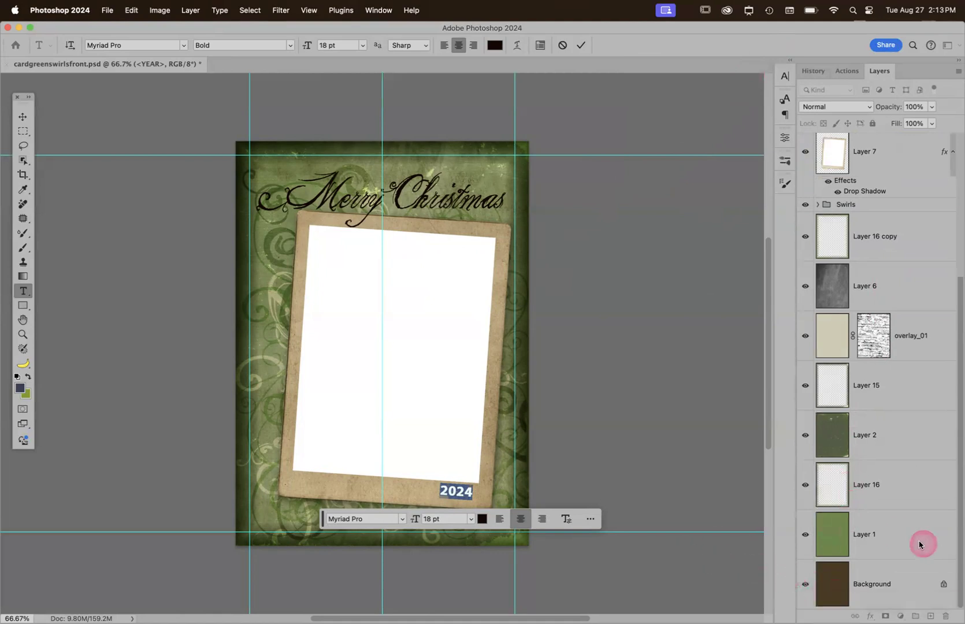
alt+click(807, 586)
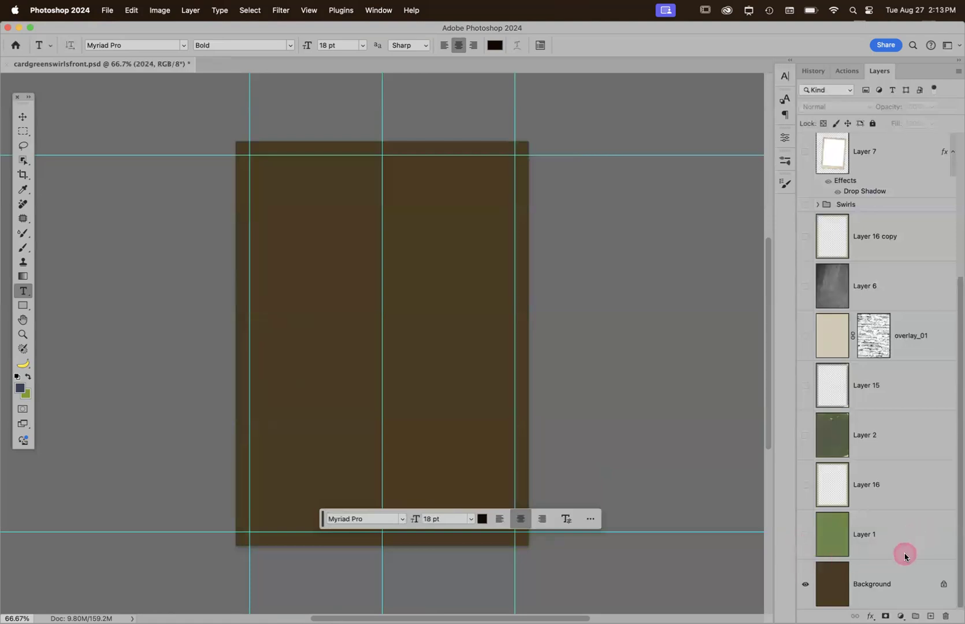
click(806, 535)
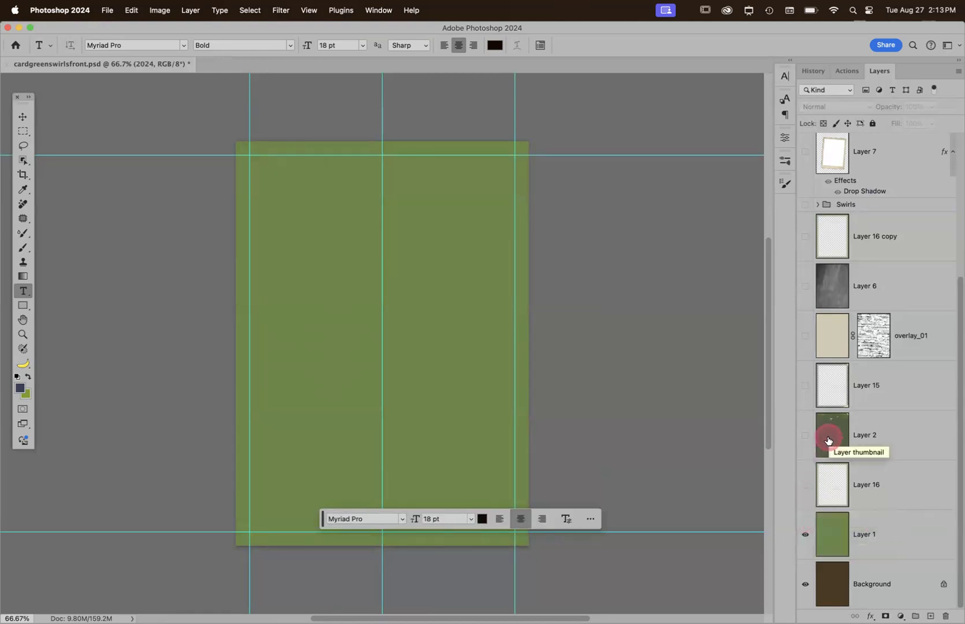
click(806, 486)
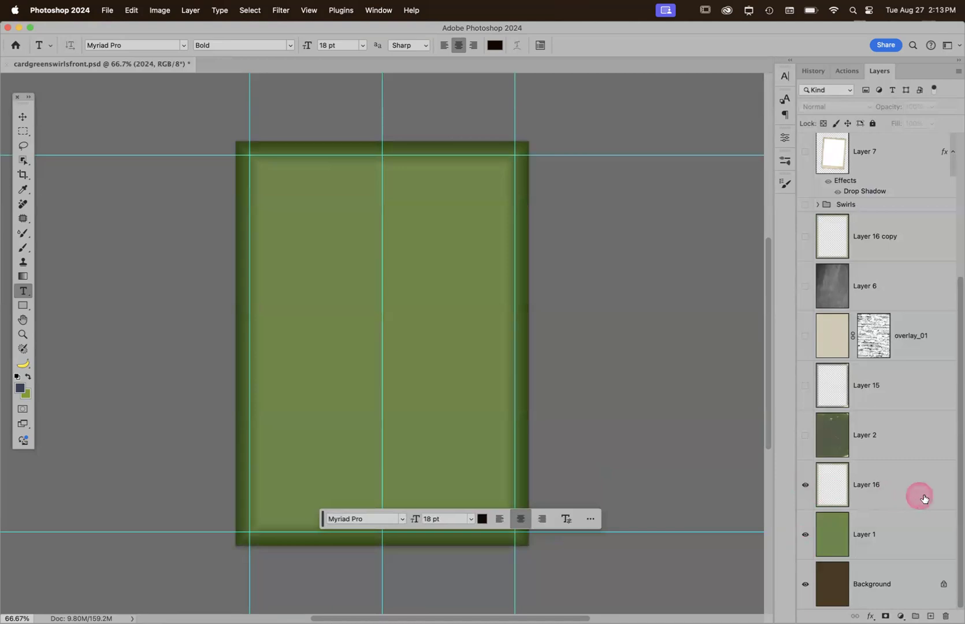
View Layer 16 on its own by hiding Layer 1 and Background, and show both layers again
click(809, 533)
click(808, 578)
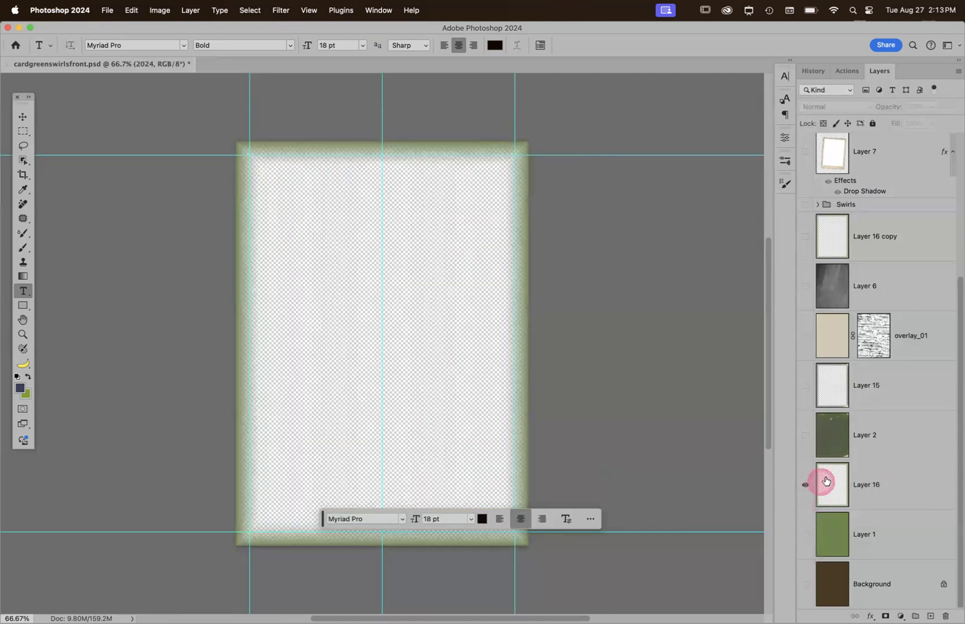
click(804, 536)
click(805, 583)
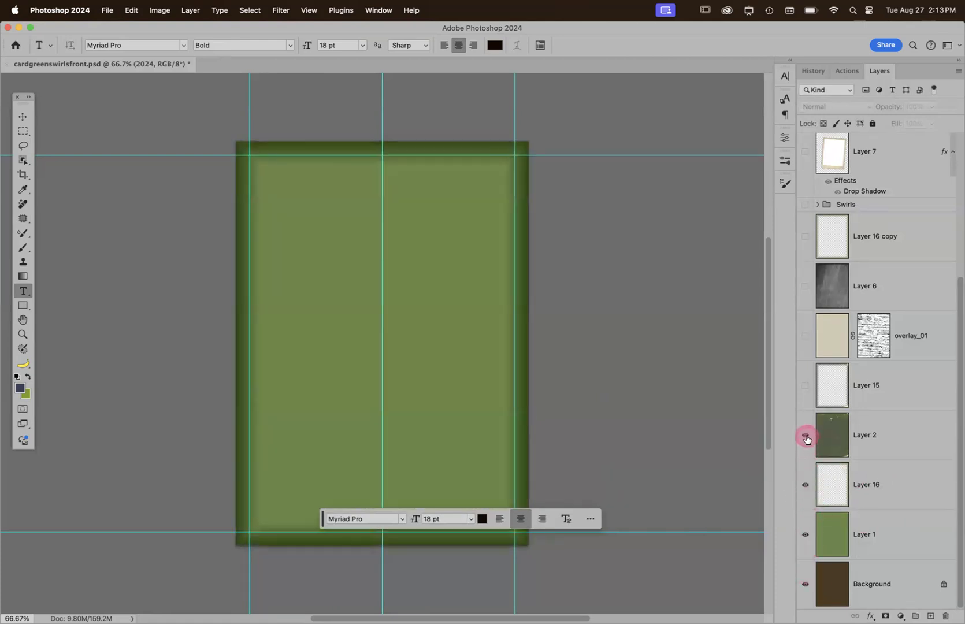
Make Layer 2, Layer 15 and the masked overlay_01 layer visible on the card background
click(805, 437)
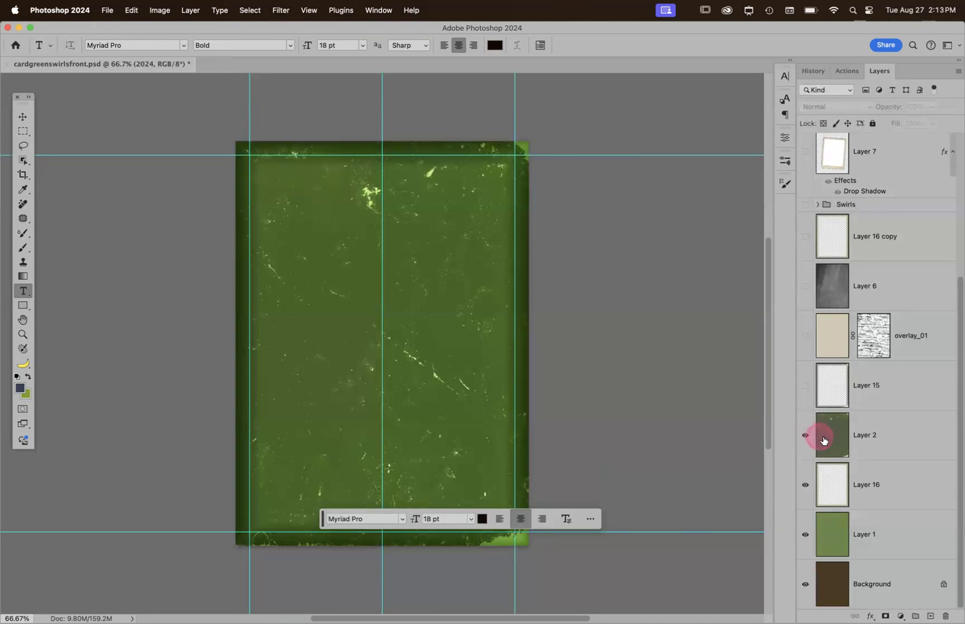
click(806, 387)
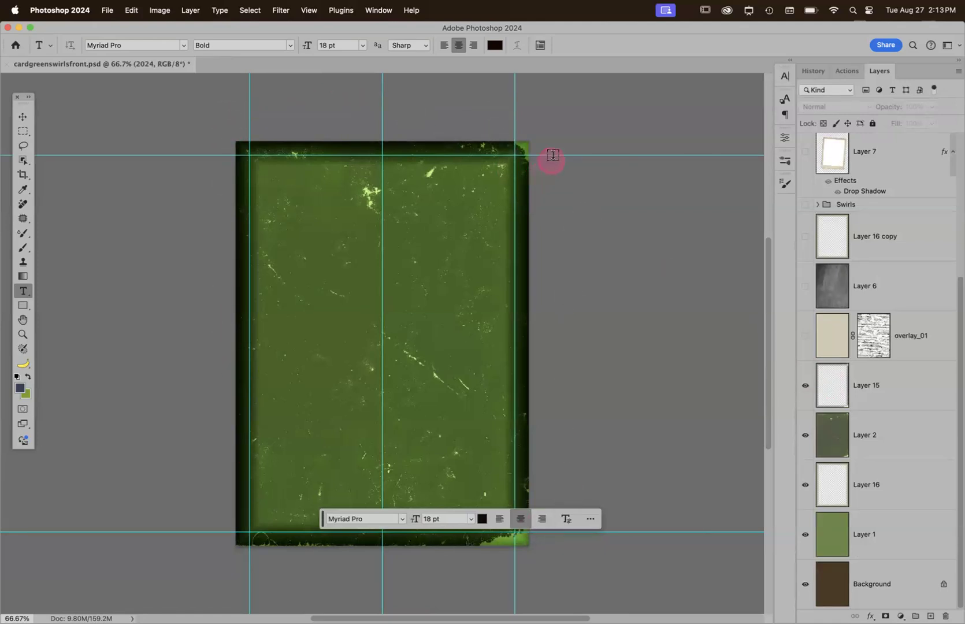
click(804, 340)
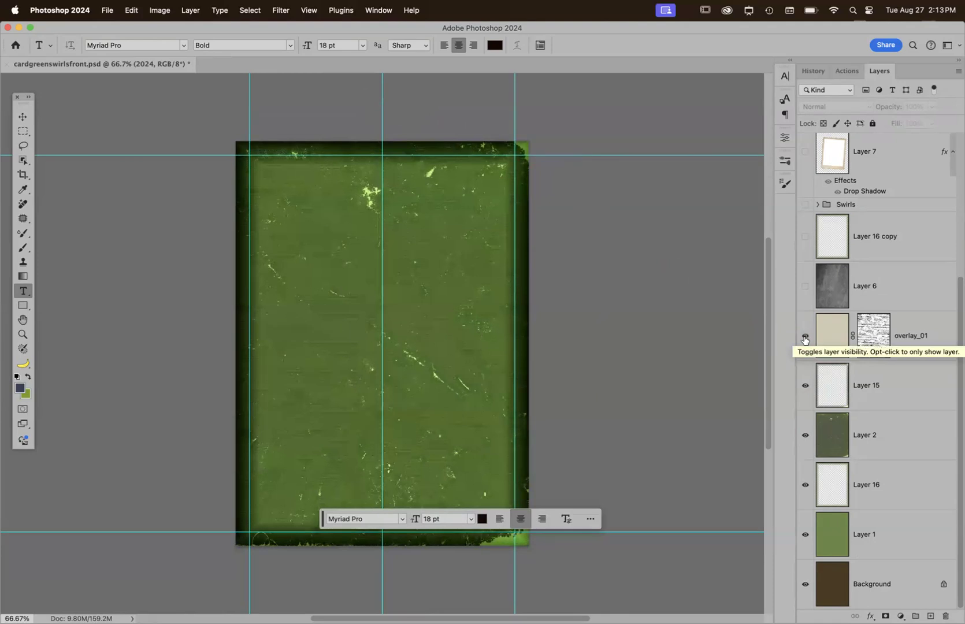
click(826, 342)
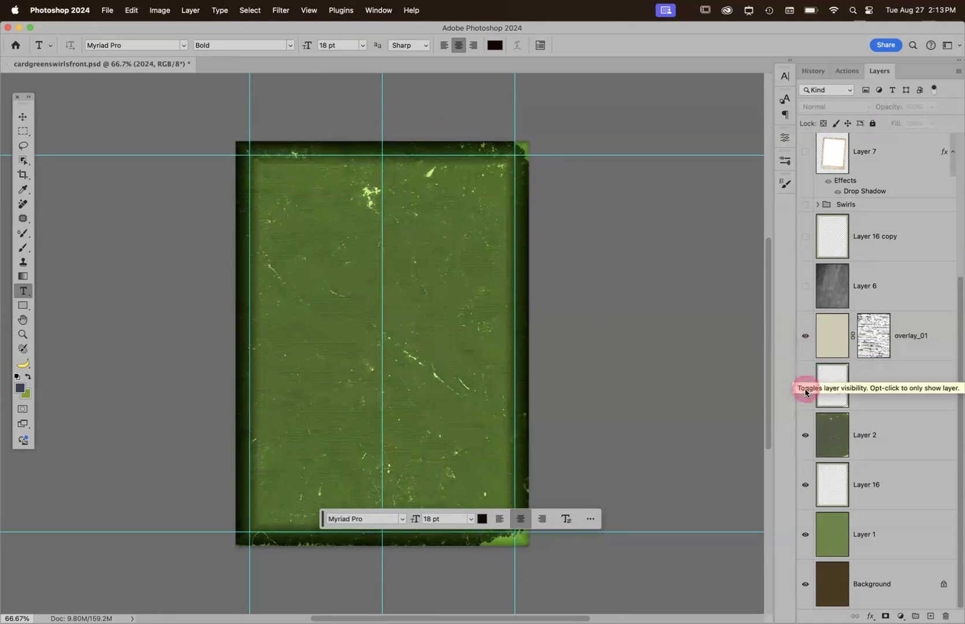
Compare the card background with and without the Layer 2 texture, leaving that layer hidden
click(803, 437)
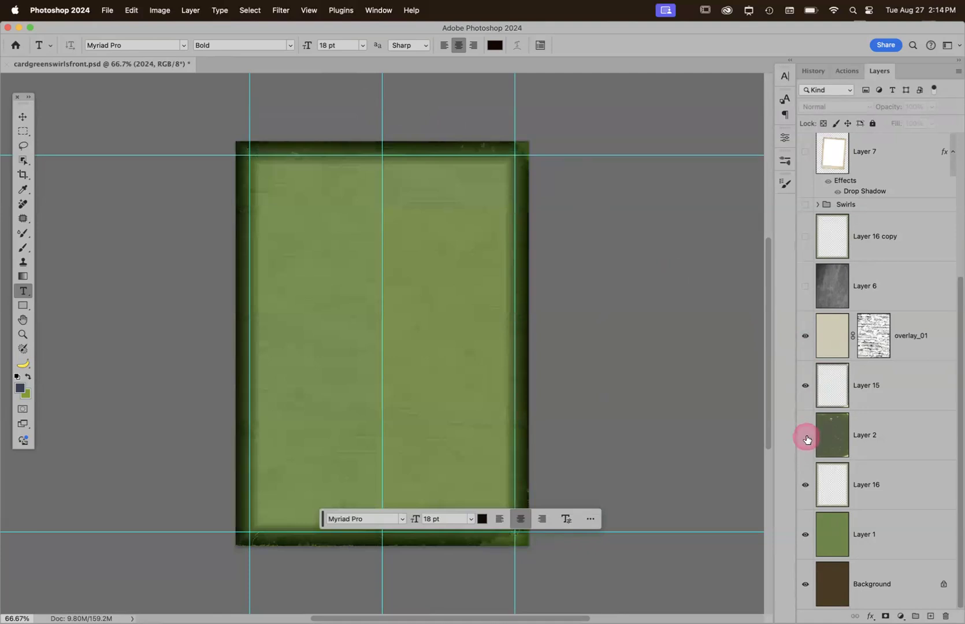
click(804, 437)
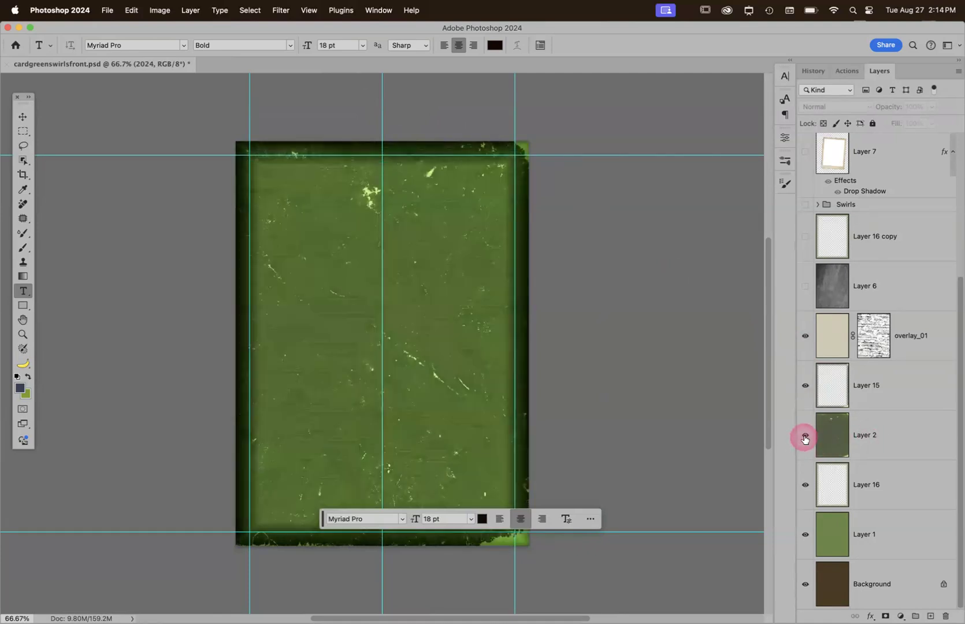
click(805, 438)
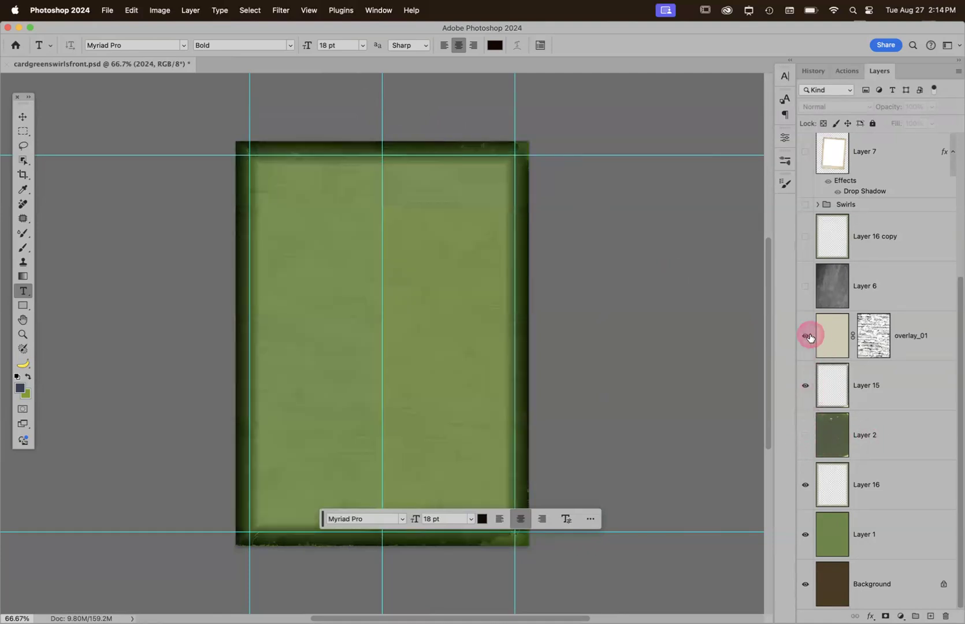
Compare the card with and without the overlay_01 layer, and magnify the card to inspect its line texture
click(804, 337)
click(804, 337)
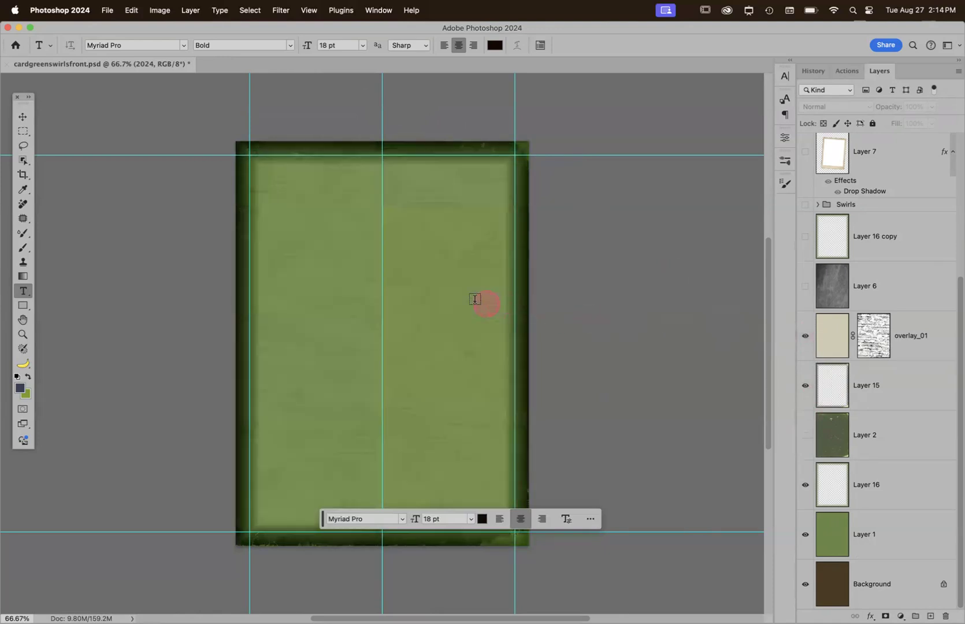
key(z)
drag(263, 222, 518, 418)
key(t)
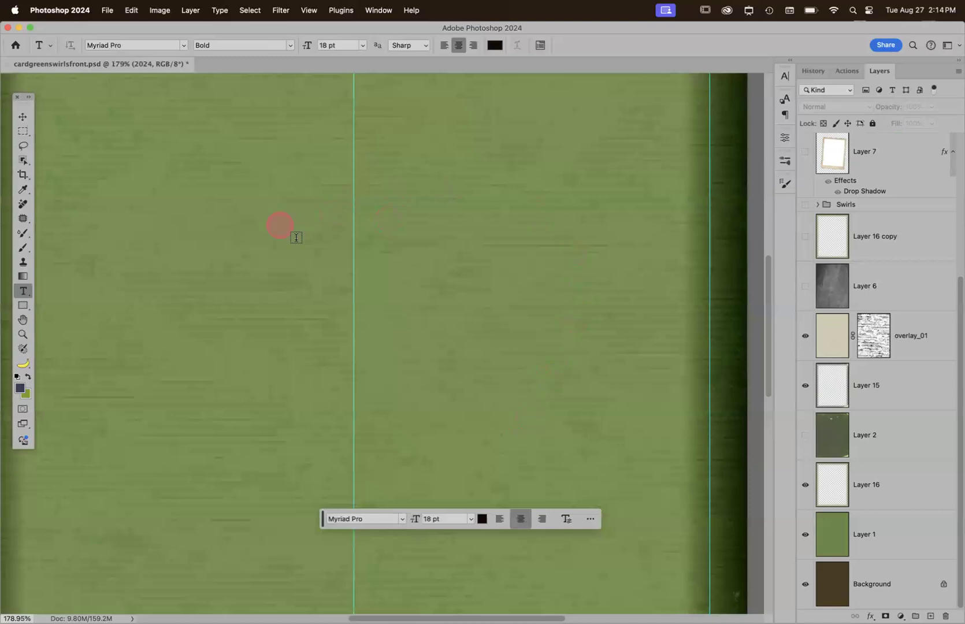
View the overlay_01 layer mask on its own, and return to the normal view of the card
click(872, 339)
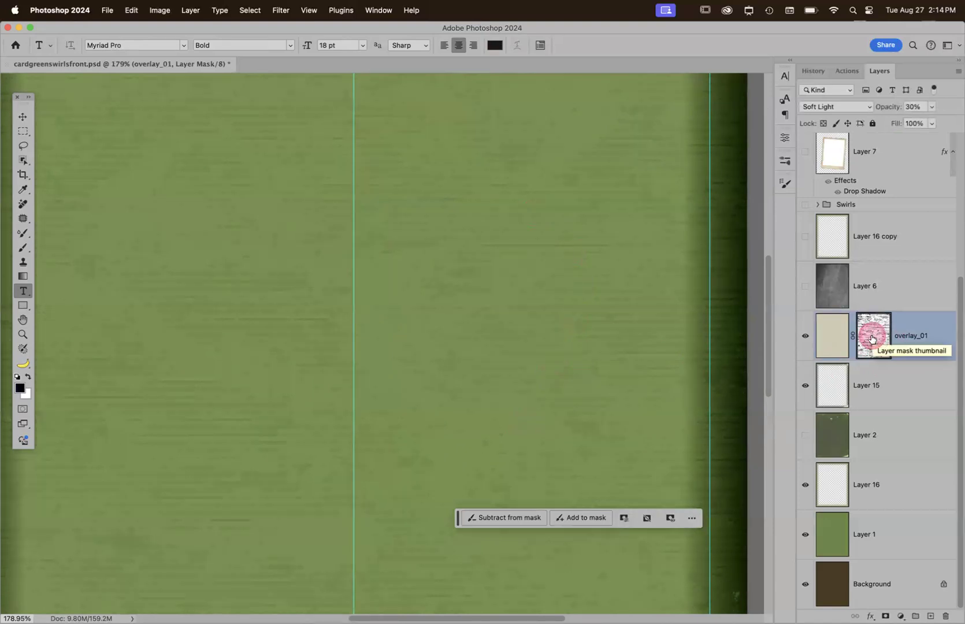
alt+click(872, 339)
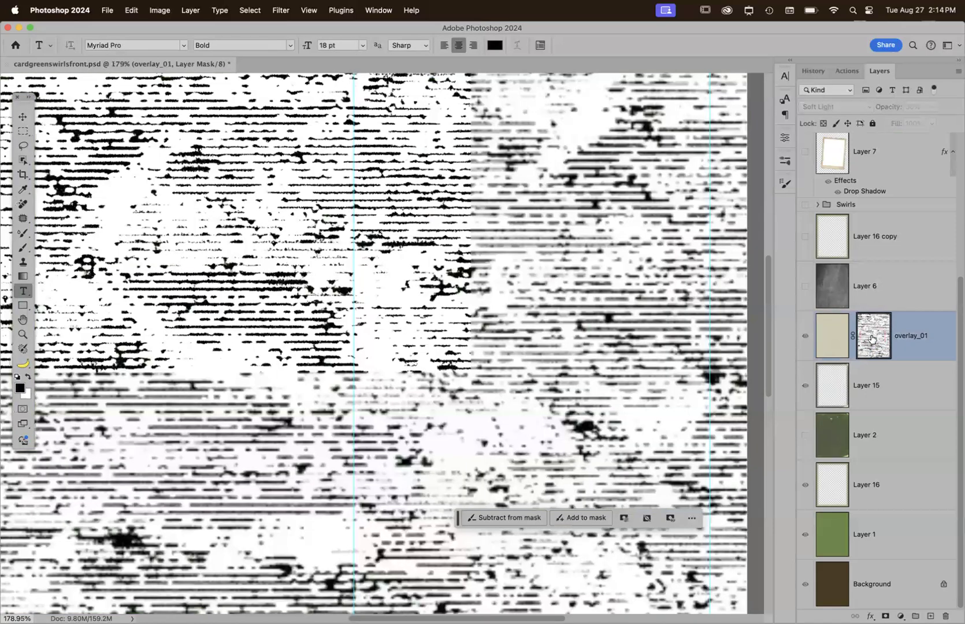
click(872, 338)
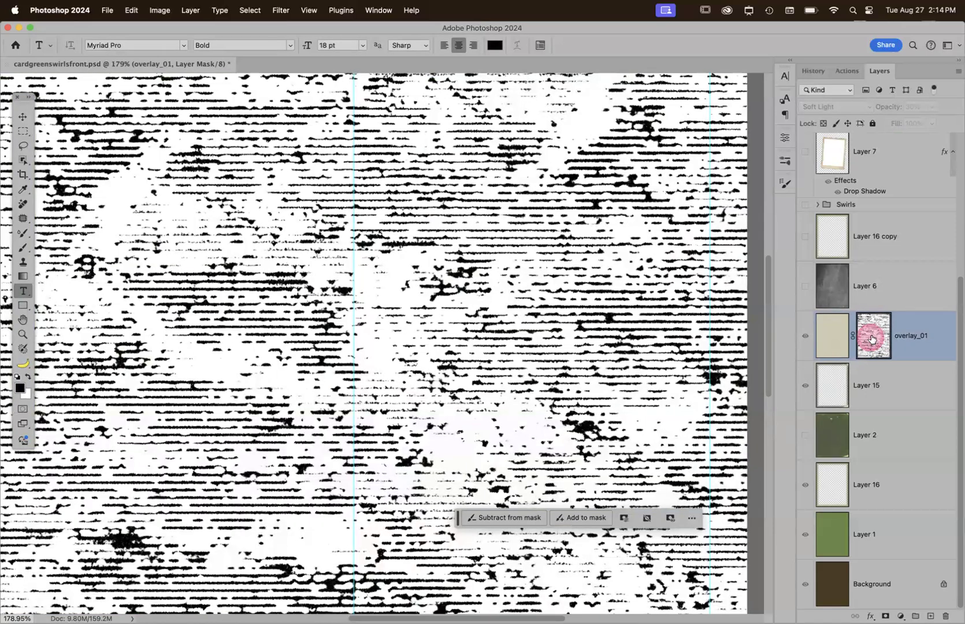
alt+click(875, 336)
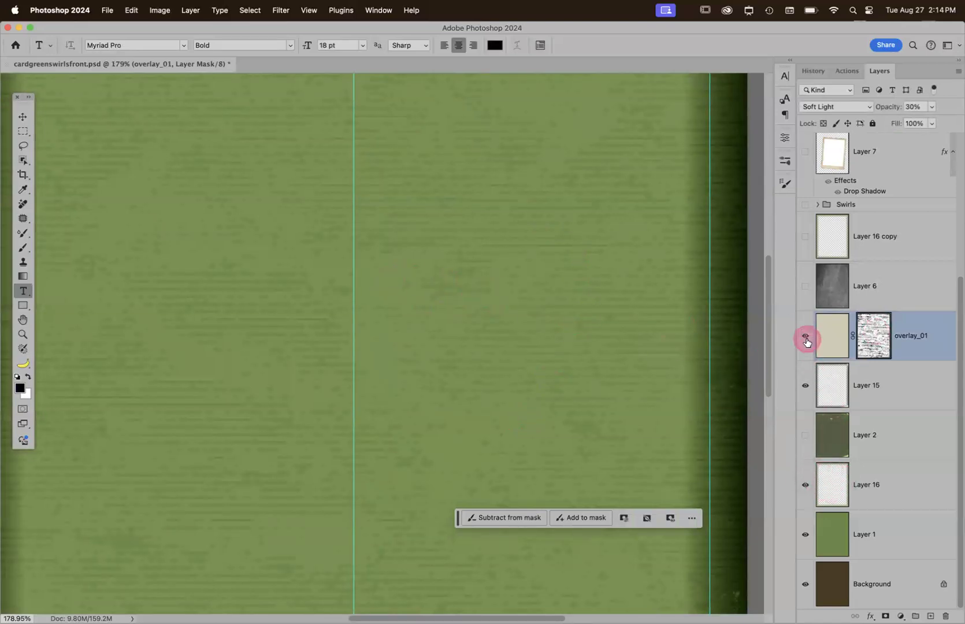
Make Layer 6 and Layer 16 copy visible above overlay_01, with the whole card fitted in view
click(805, 286)
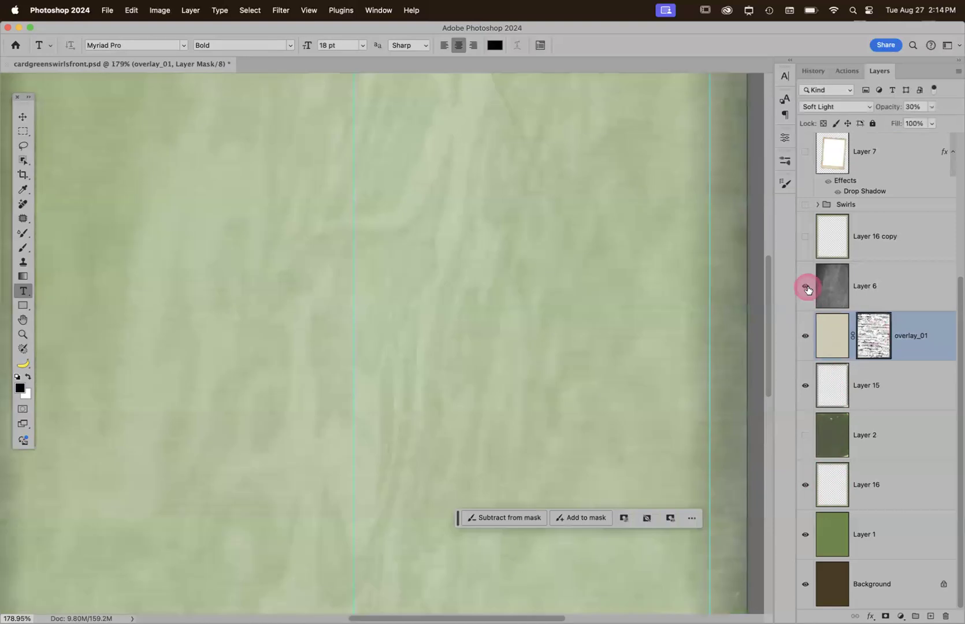
key(super+0)
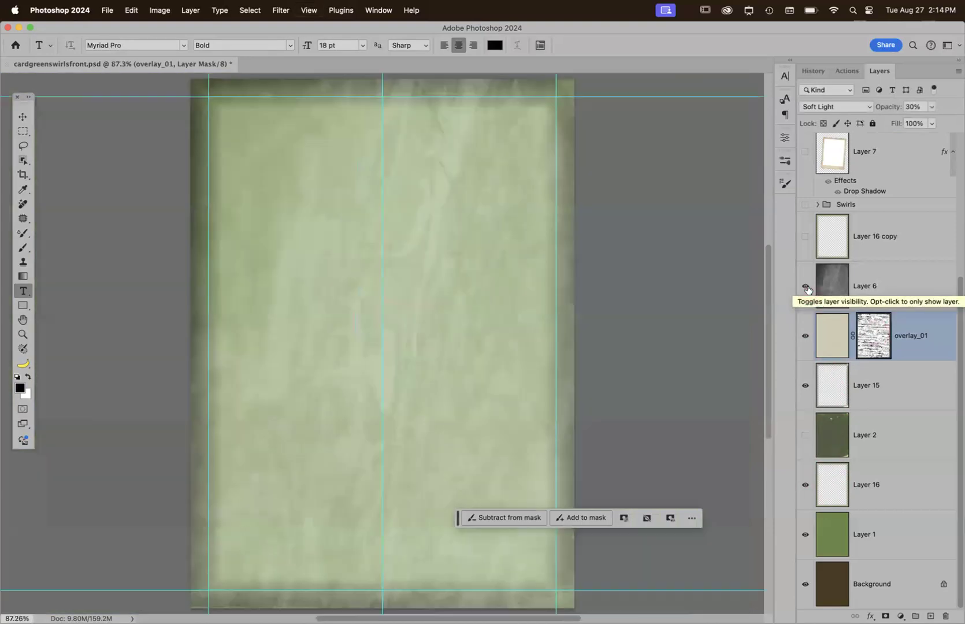
click(804, 236)
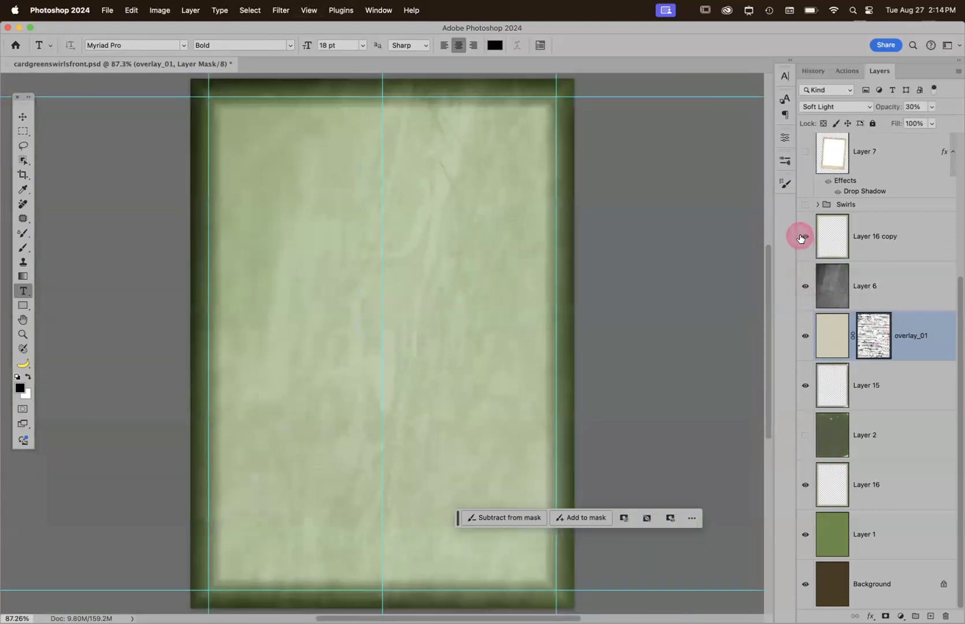
Make the Swirls group and the Layer 7 photo frame visible on the card
scroll(828, 225, up, 2)
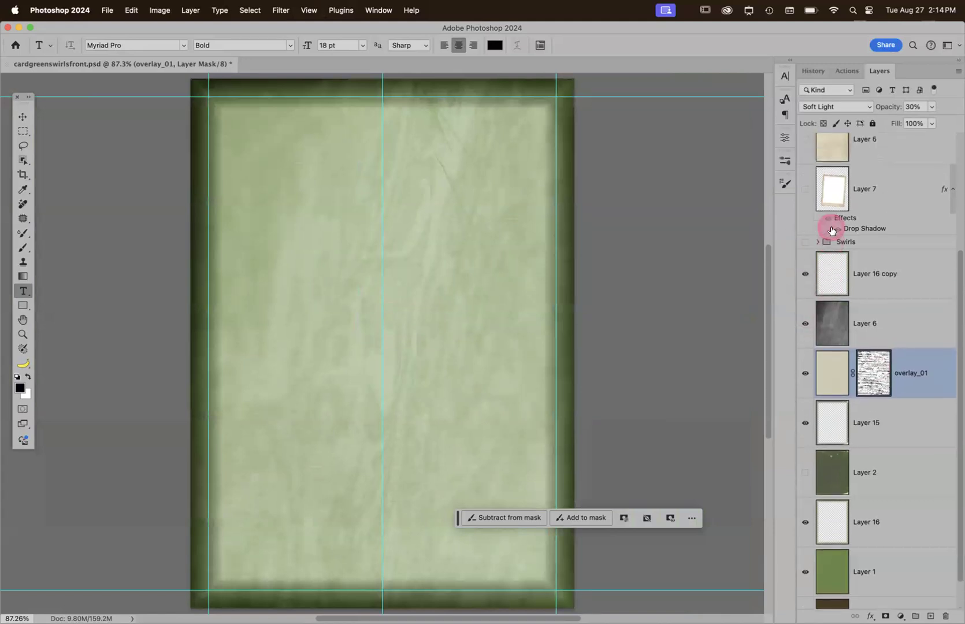
click(804, 242)
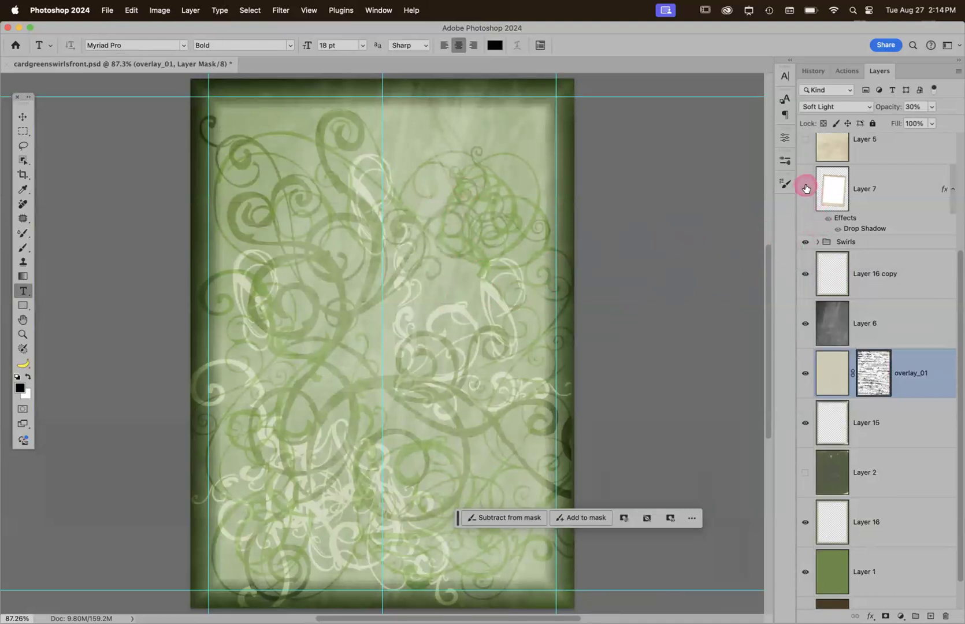
click(805, 188)
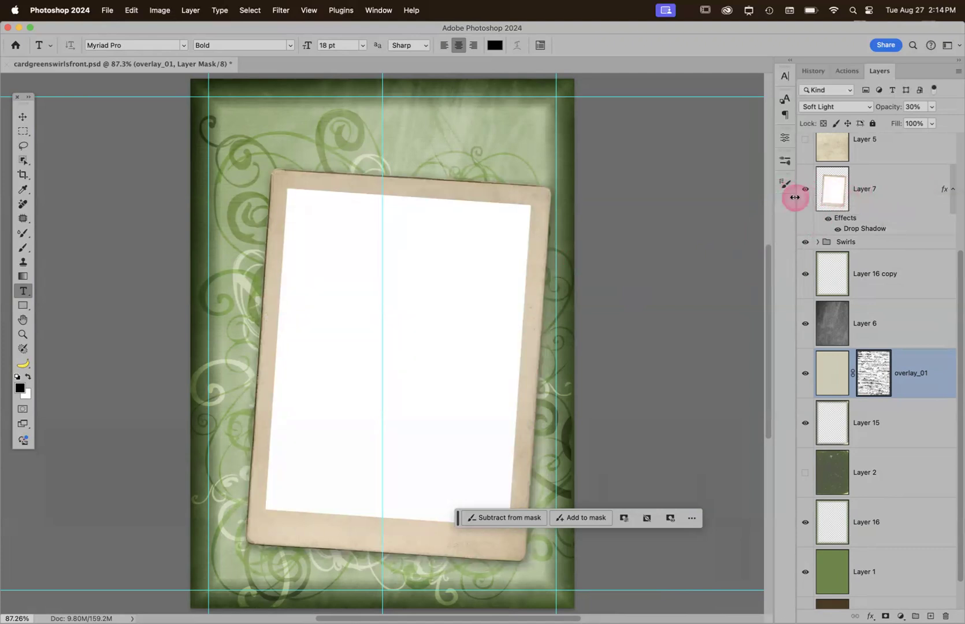
Make the Layer 5 paper texture visible, and briefly show the IMAGE HERE placeholder, leaving it hidden
scroll(896, 232, up, 2)
scroll(895, 231, up, 3)
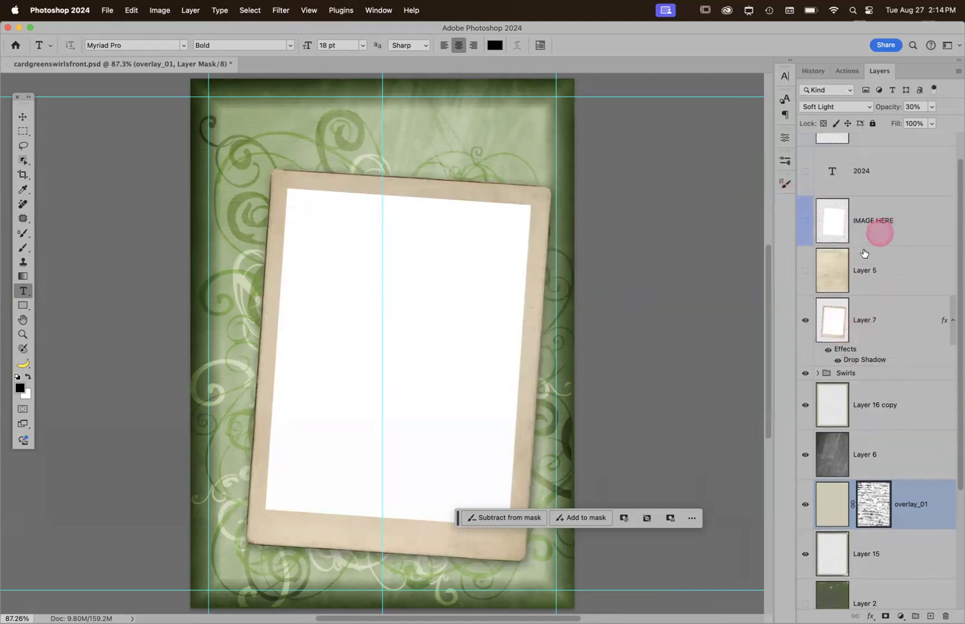
click(805, 271)
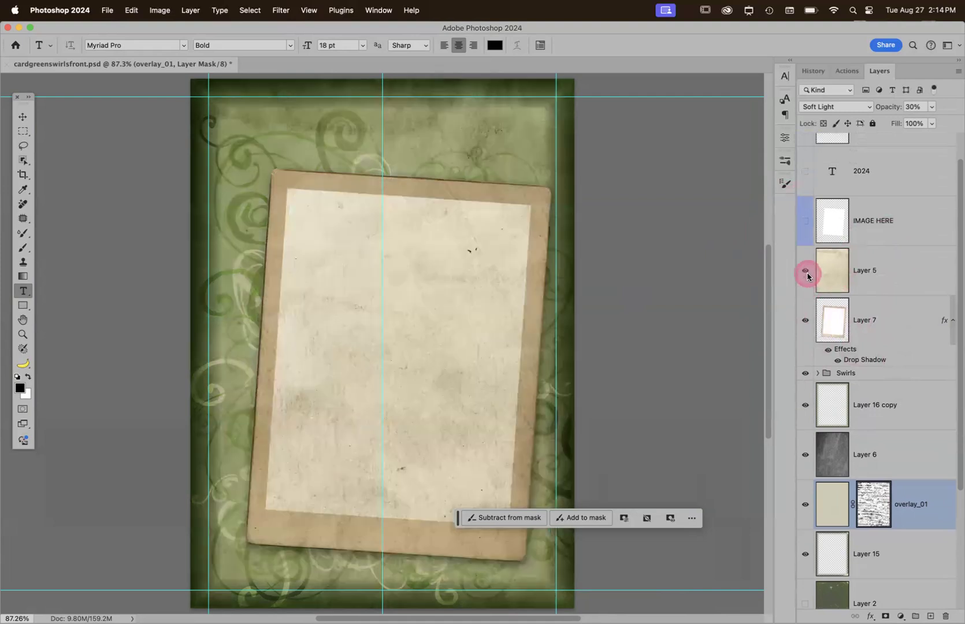
click(804, 224)
click(804, 224)
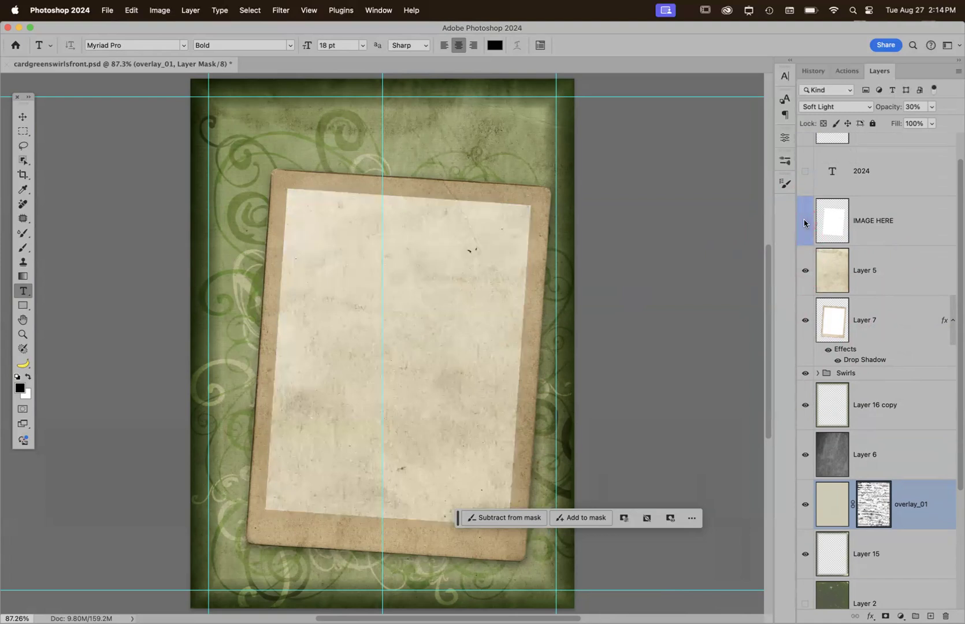
Make the 2024 text layer and the Merry Christmas layer visible on the card
scroll(884, 230, up, 2)
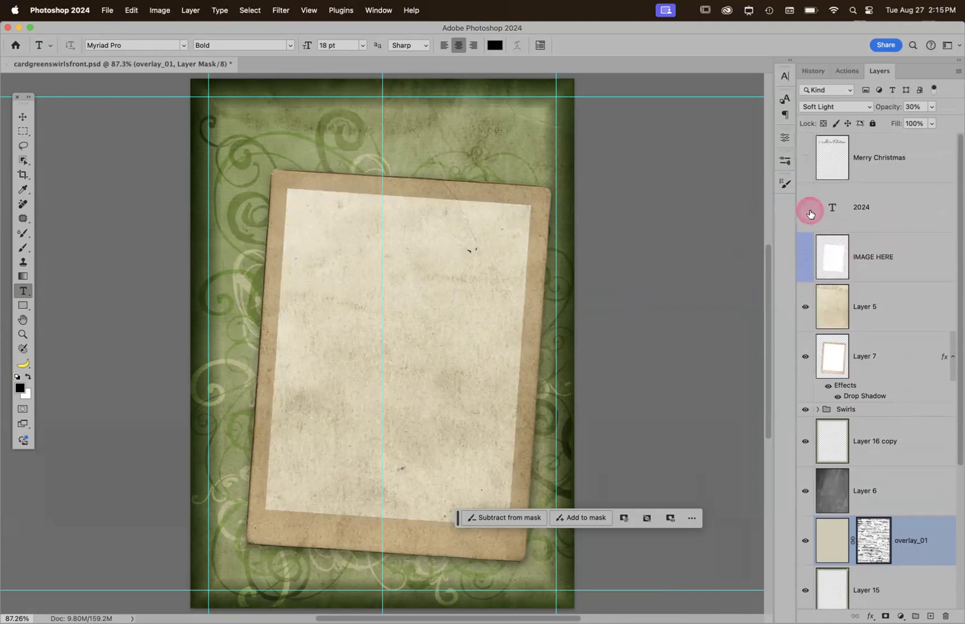
click(805, 208)
click(807, 160)
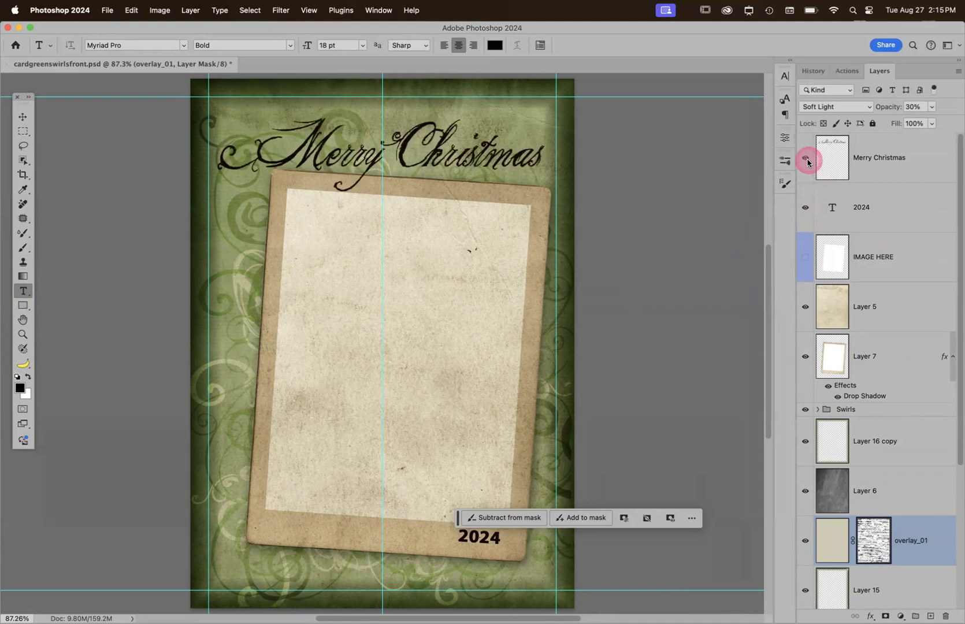
click(801, 168)
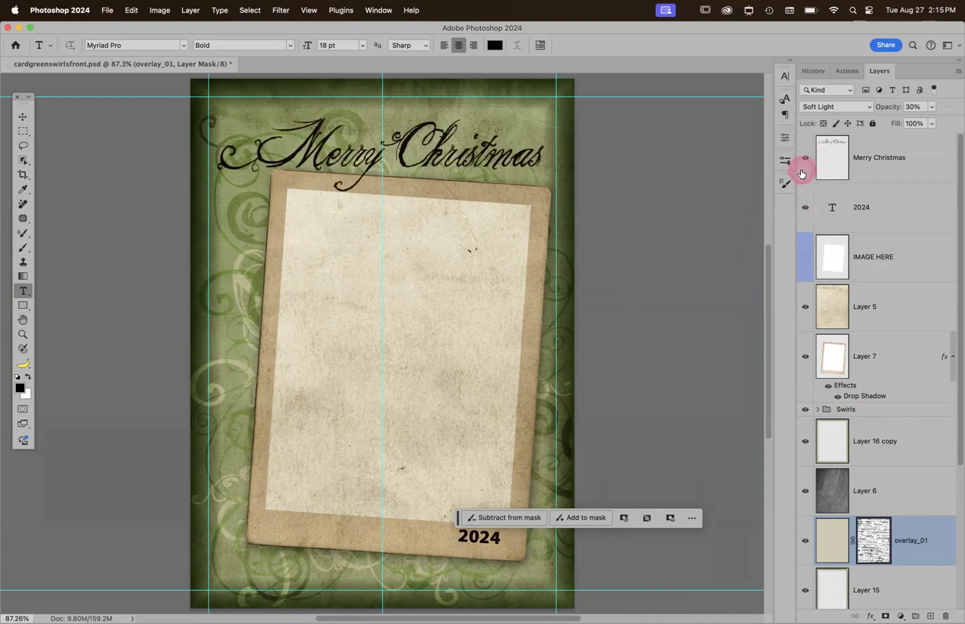
click(893, 171)
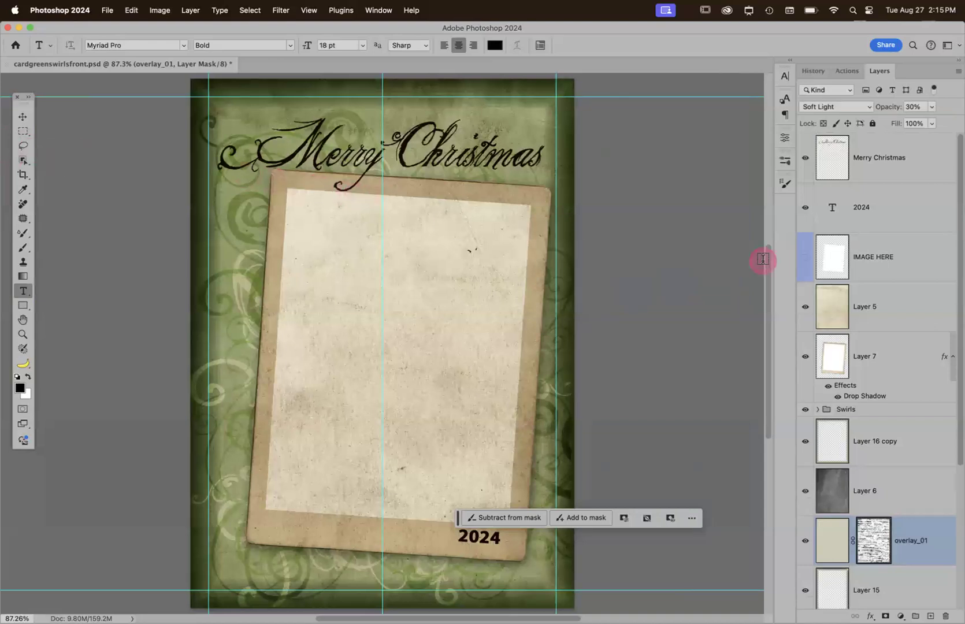
Make IMAGE HERE the active layer, and switch to Adobe Bridge to select the dog photo Cali_0045.jpg in the Aug 2024 folder
click(915, 270)
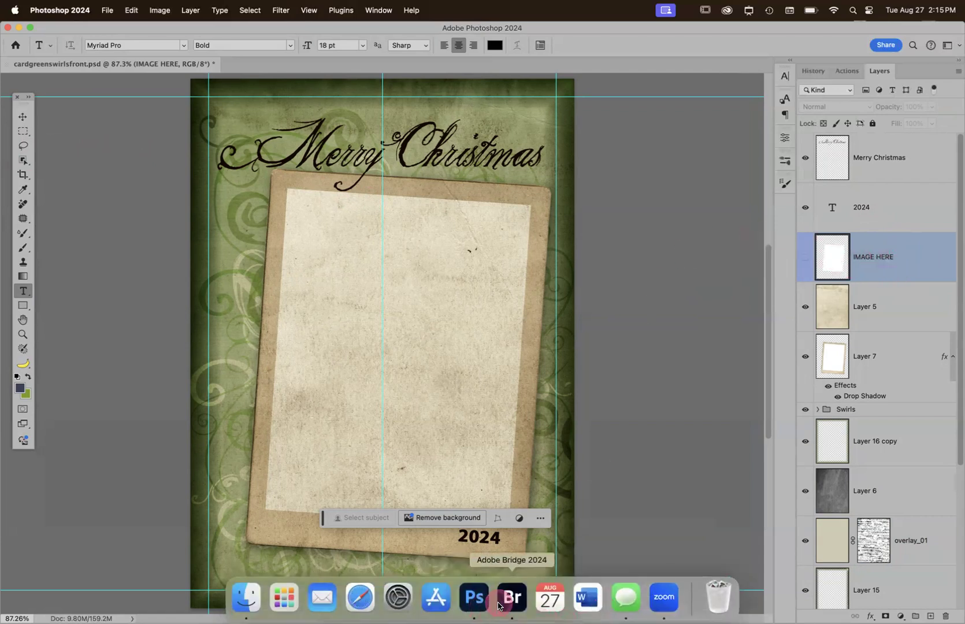
click(498, 603)
click(840, 359)
scroll(842, 356, up, 5)
scroll(842, 356, down, 4)
click(863, 504)
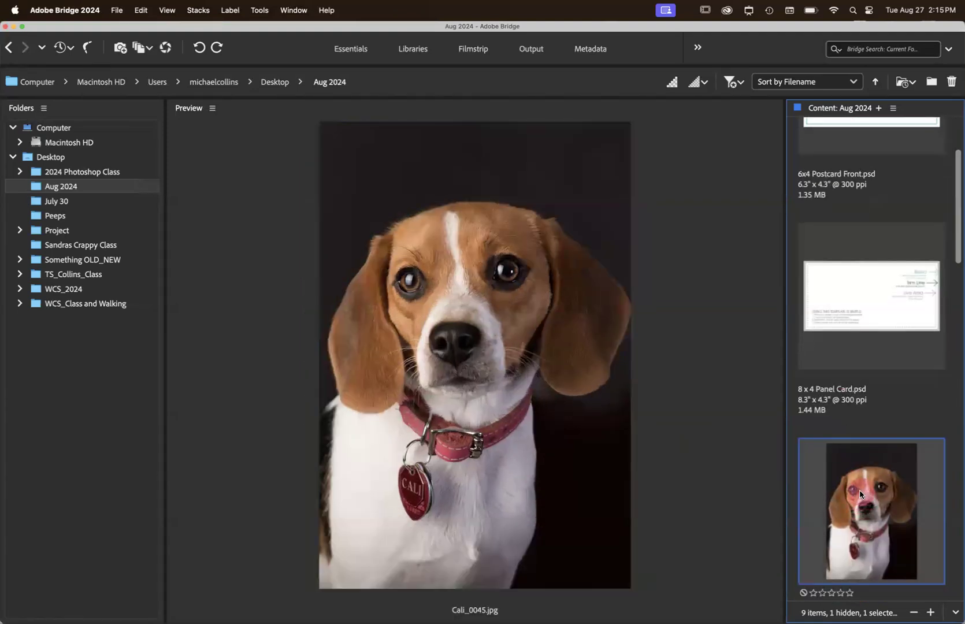
Place Cali_0045.jpg into the Photoshop card, shift it to about X 900 px, Y 1105.5 px, and commit the placement
right_click(860, 494)
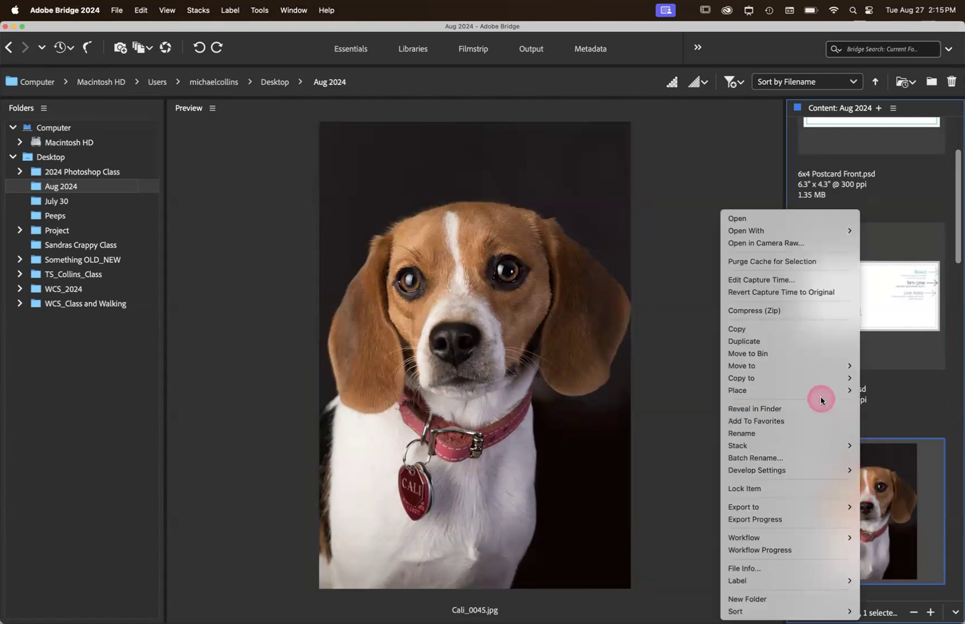
mouse_move(820, 390)
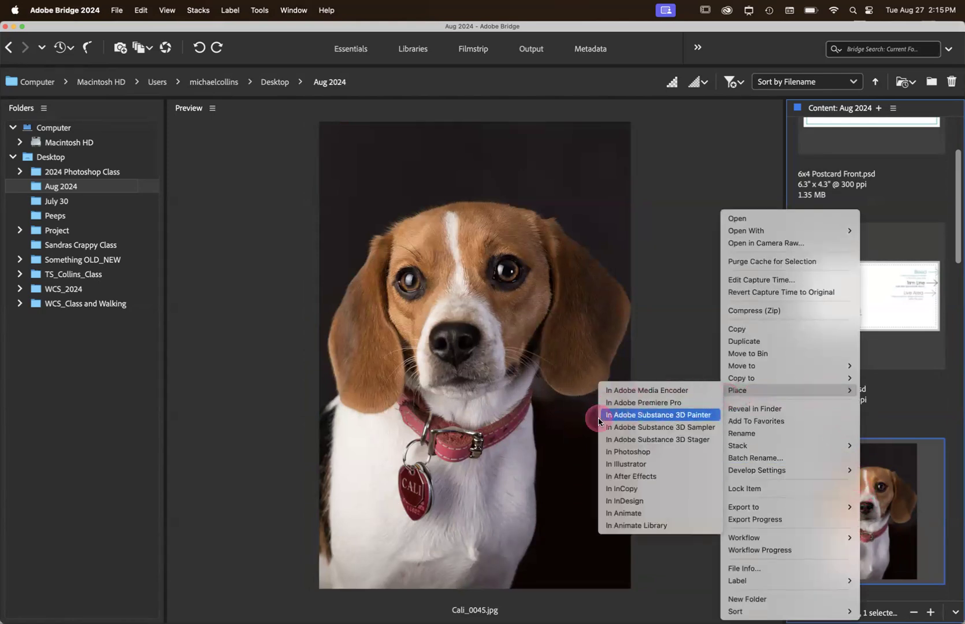
click(634, 453)
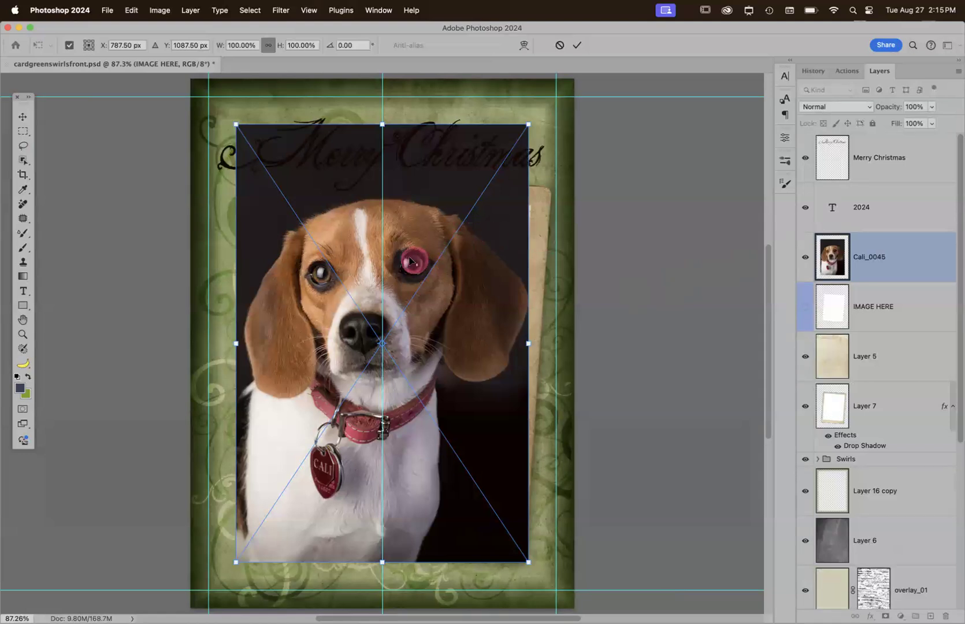
drag(388, 226, 416, 231)
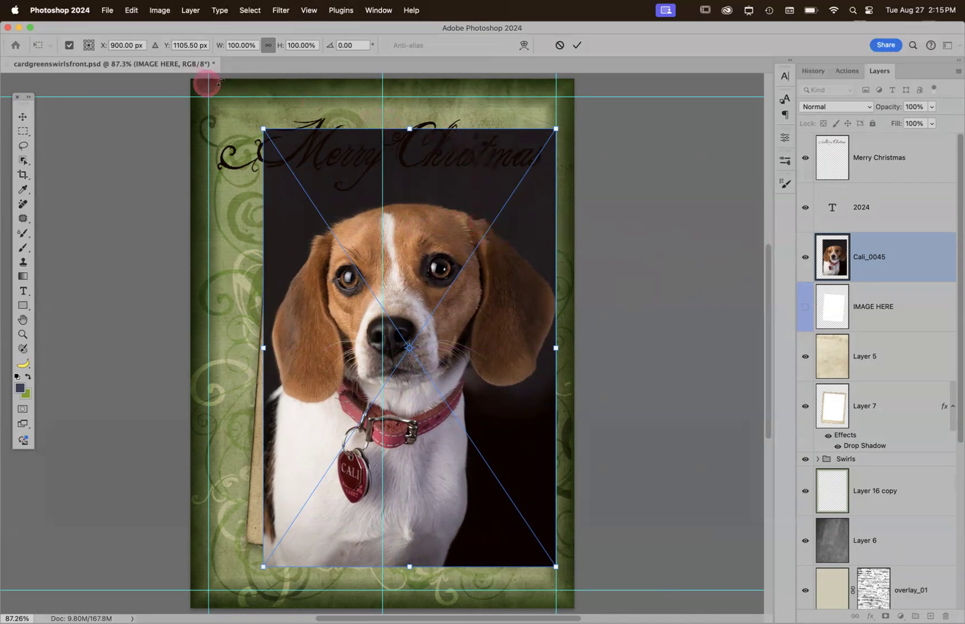
double_click(467, 210)
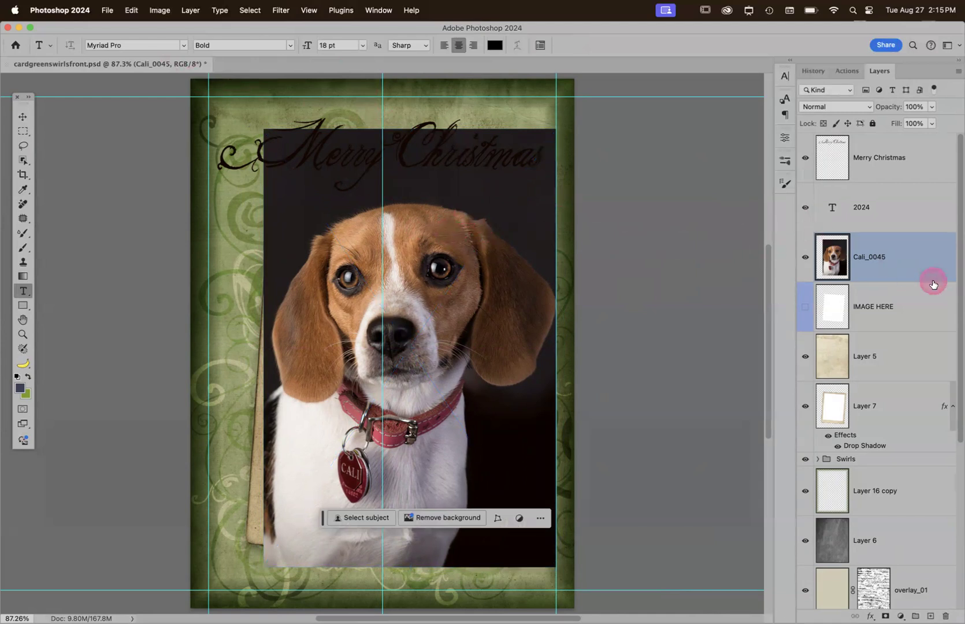
Try clipping the Cali_0045 photo to IMAGE HERE, and try it below Layer 5 clipped to the Layer 7 frame instead
alt+click(873, 278)
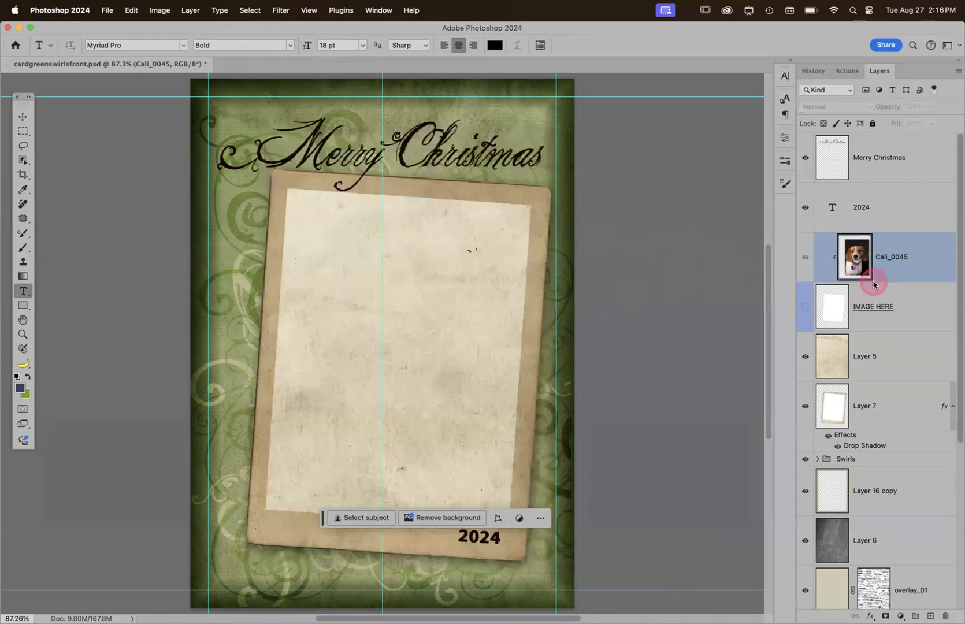
drag(918, 271, 904, 387)
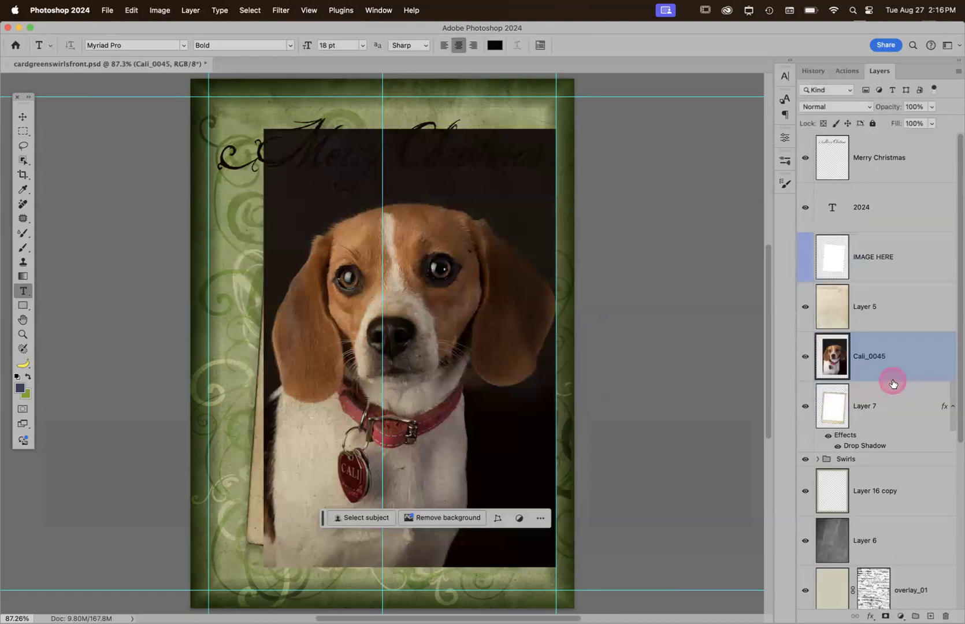
alt+click(893, 377)
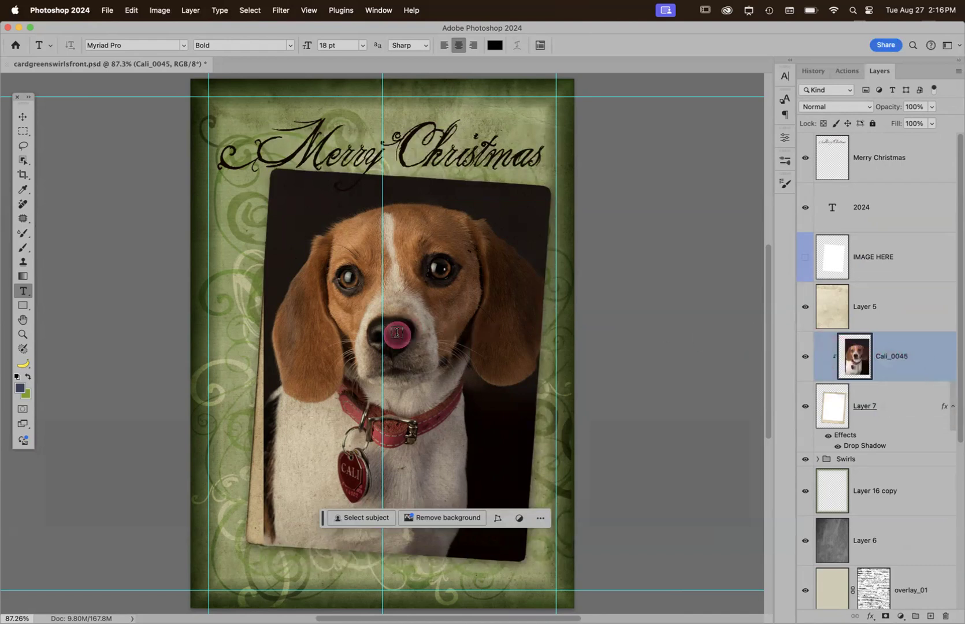
Move the Cali_0045 photo straight down within the frame to about Y 1282 px
key(z)
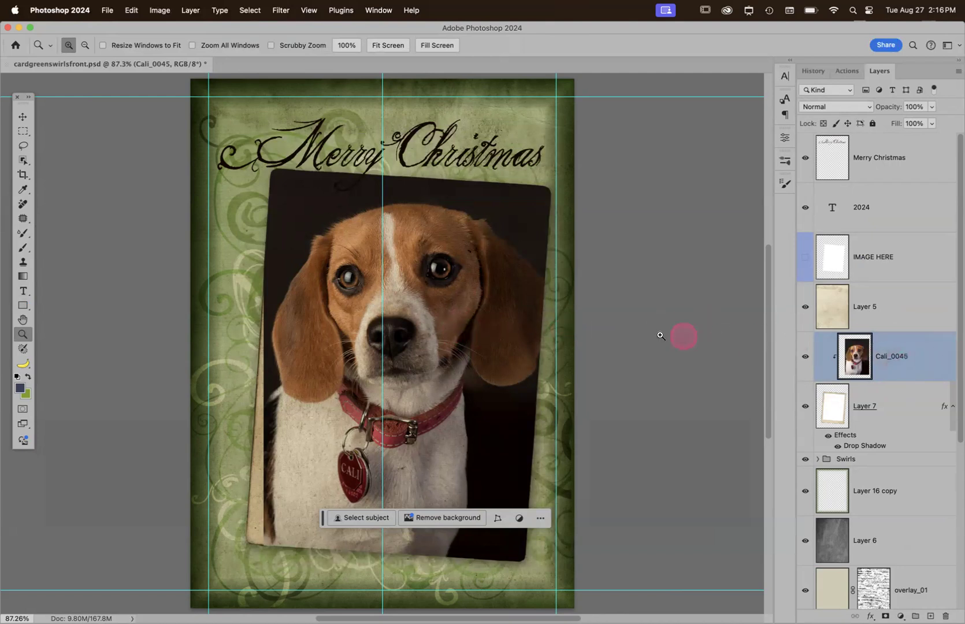
click(472, 316)
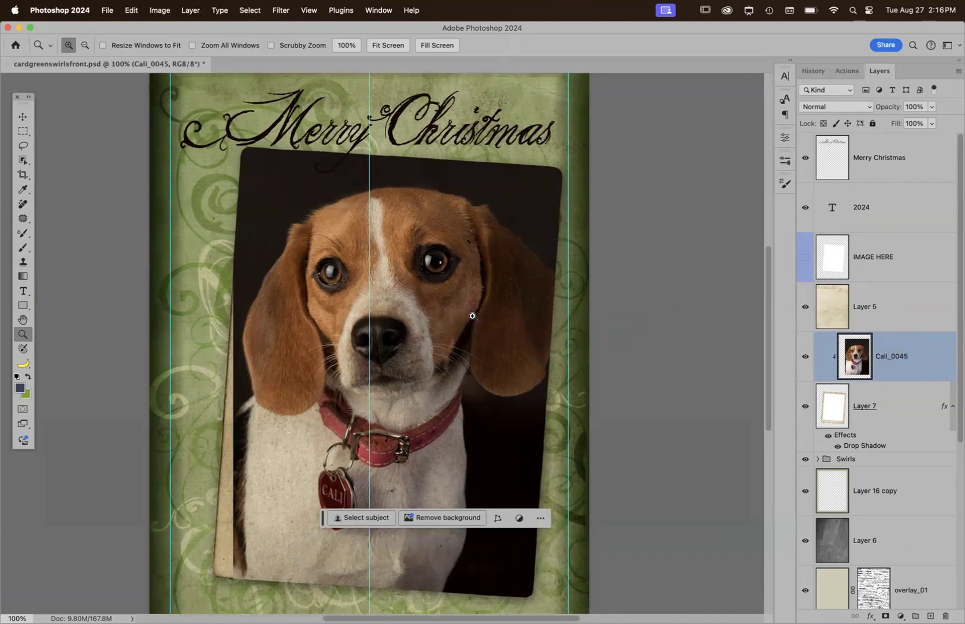
click(465, 311)
key(v)
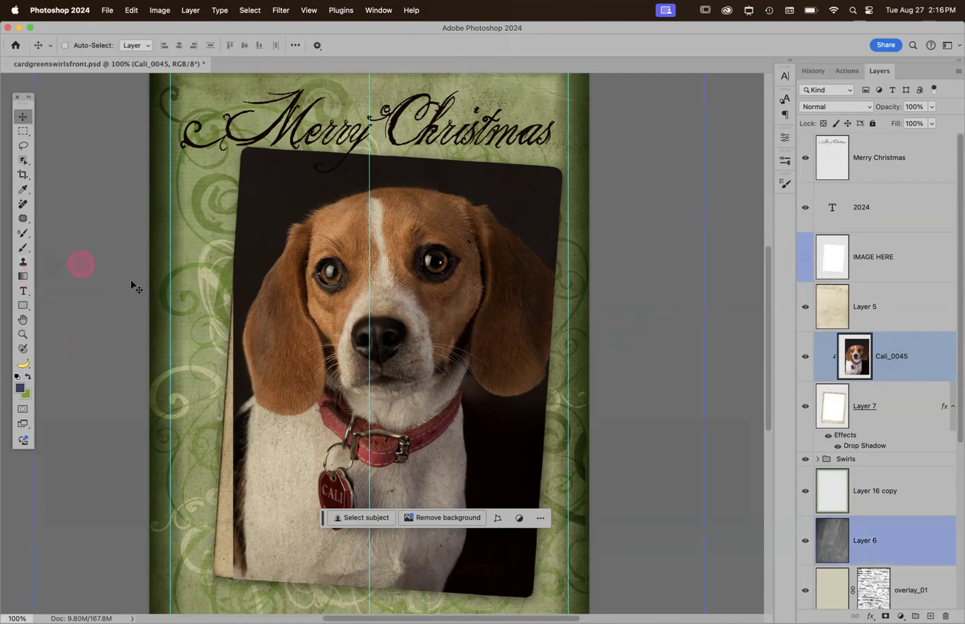
drag(491, 337, 490, 374)
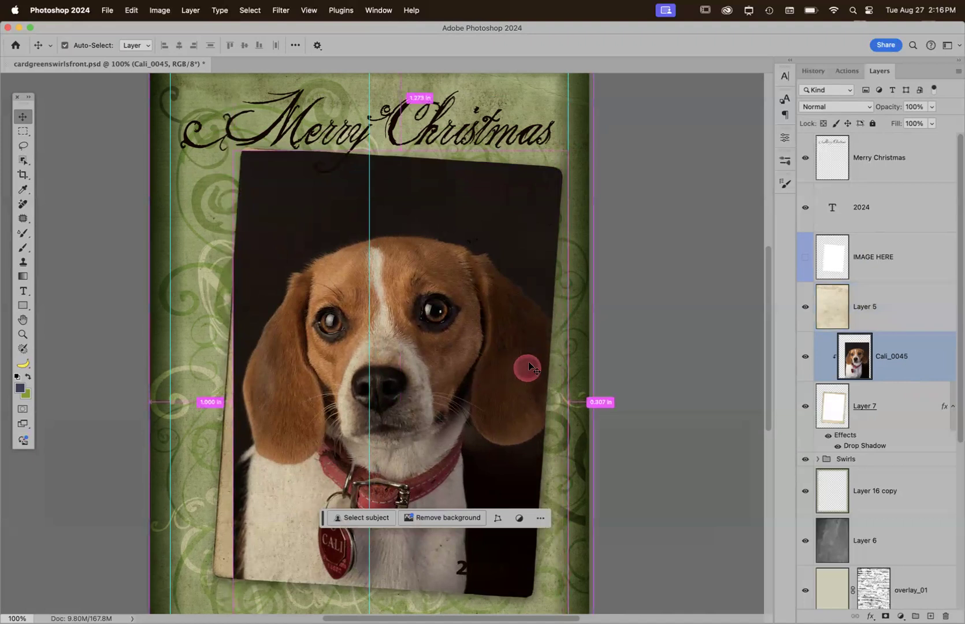
Rotate the Cali_0045 photo about 3.2° clockwise to match the frame, and move its layer directly above IMAGE HERE
key(super+t)
drag(579, 142, 590, 157)
click(910, 358)
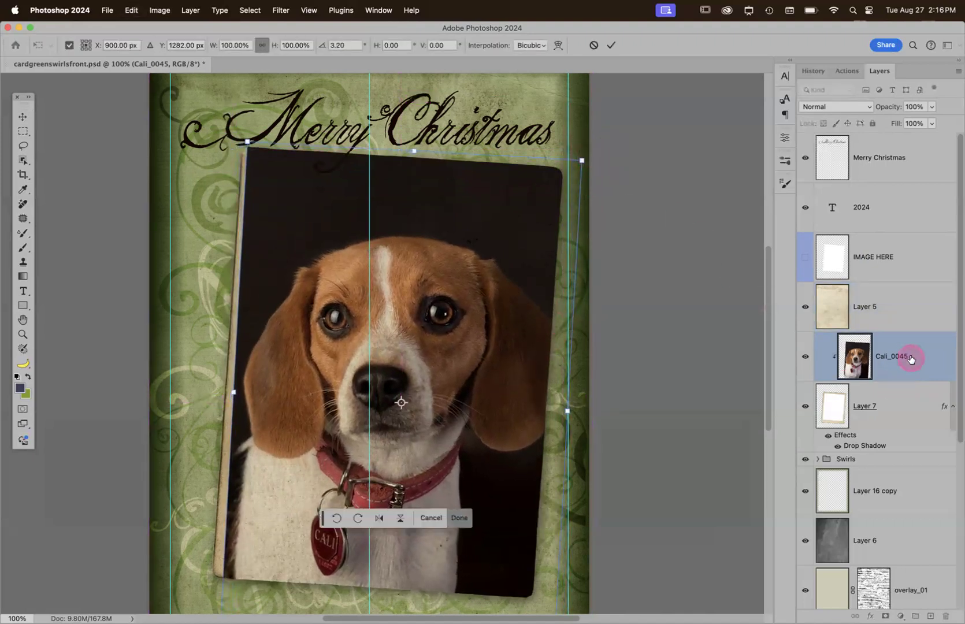
drag(910, 358, 895, 249)
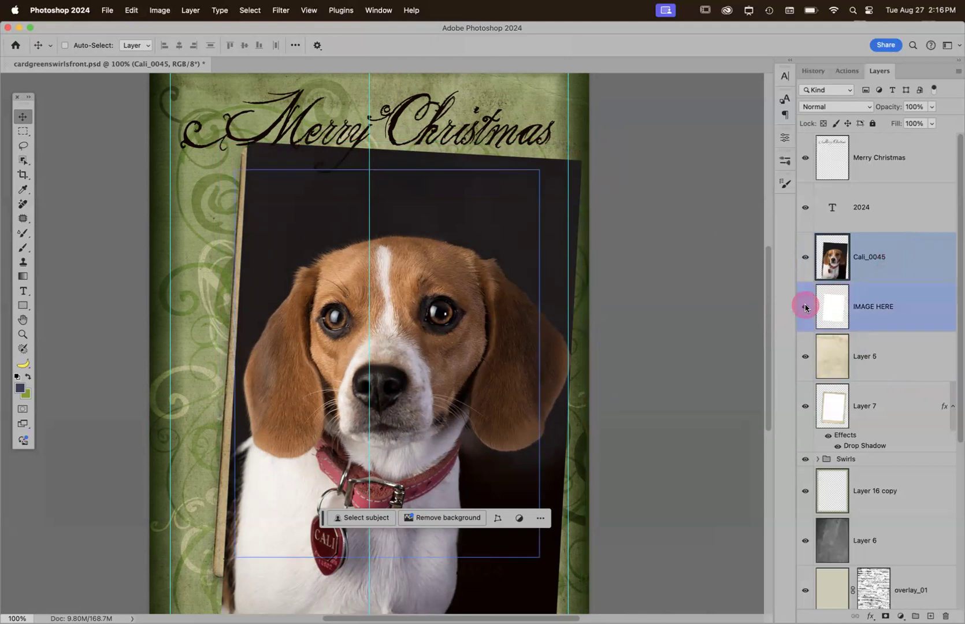
Clip the Cali_0045 photo to the IMAGE HERE layer, and hide and reshow IMAGE HERE to check the mask
shift+click(902, 286)
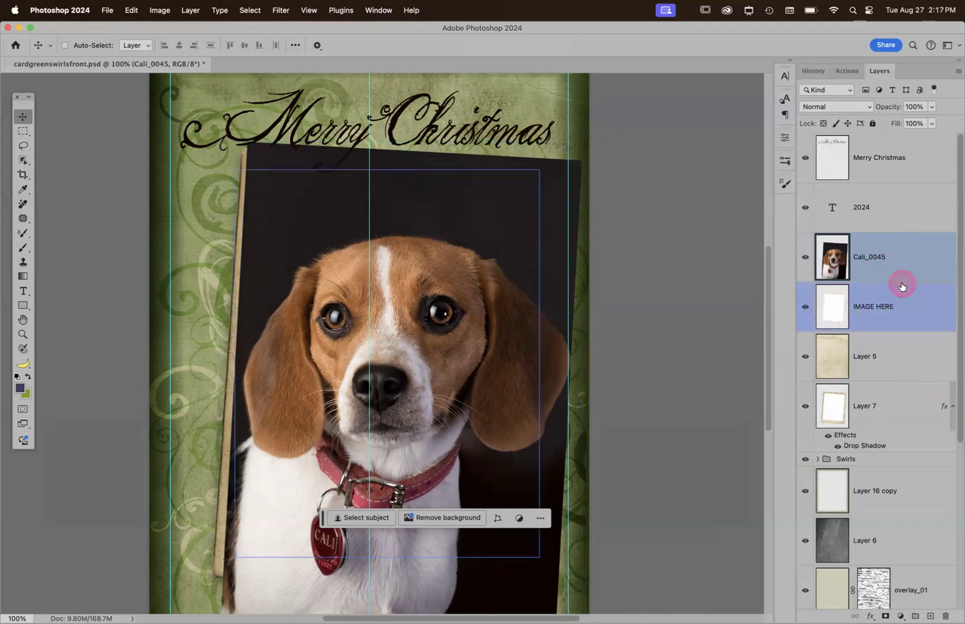
alt+click(900, 282)
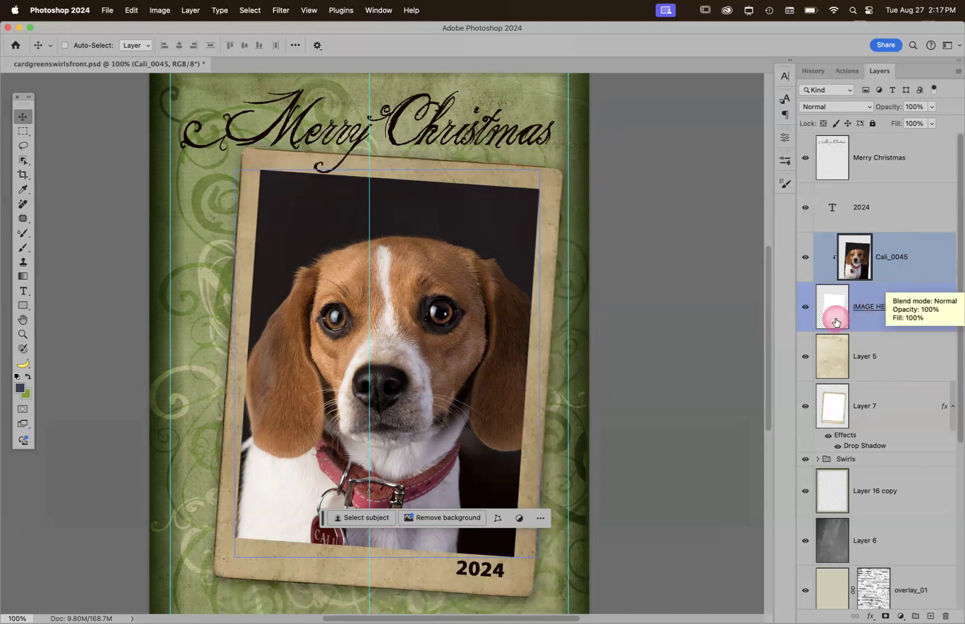
click(803, 310)
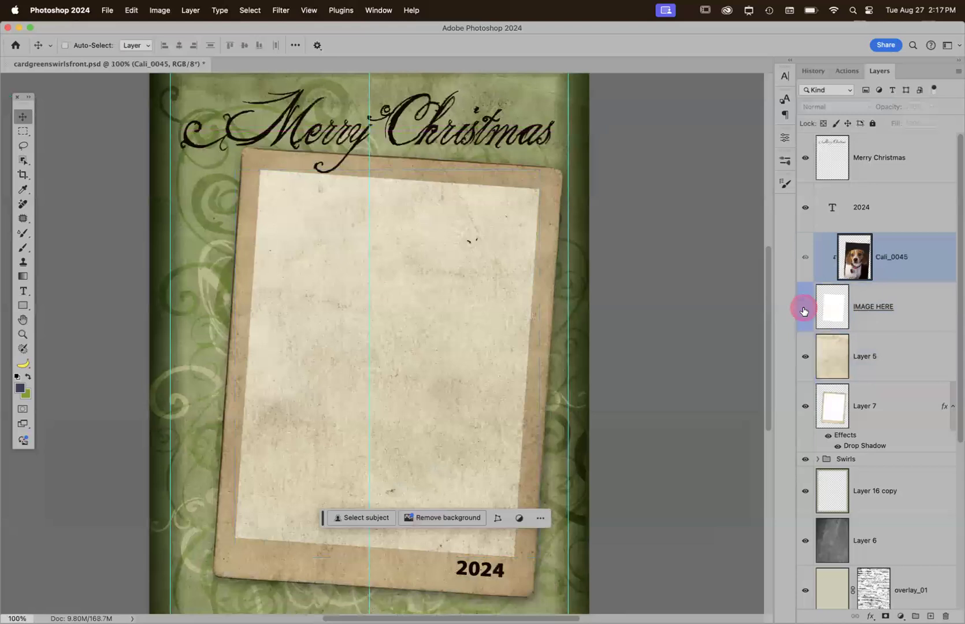
click(916, 310)
click(803, 310)
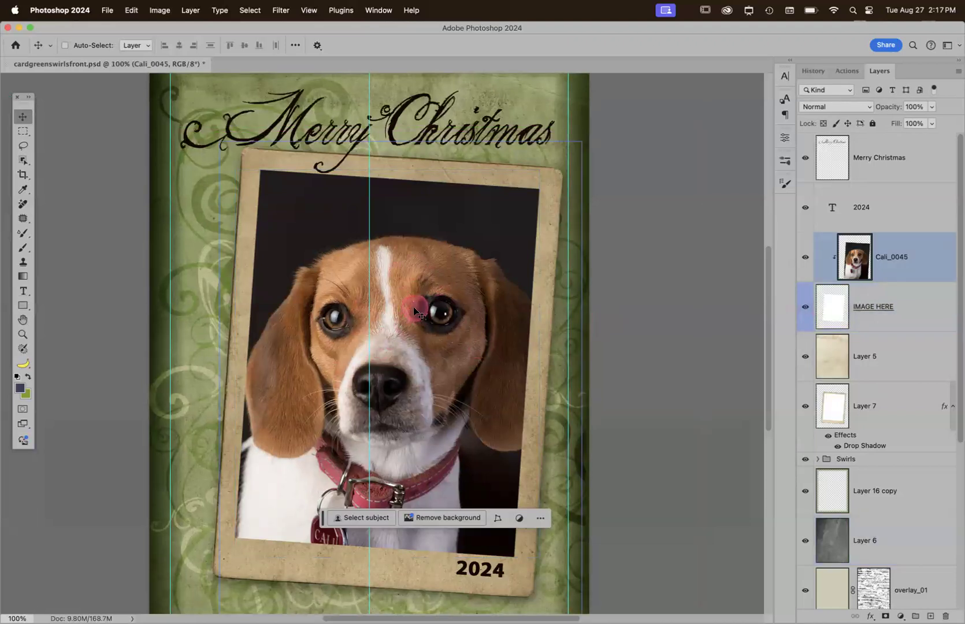
Scale the Cali_0045 photo up to about 209.5% and reposition it to about X 947.8 px, Y 1435.5 px within the frame
key(super+t)
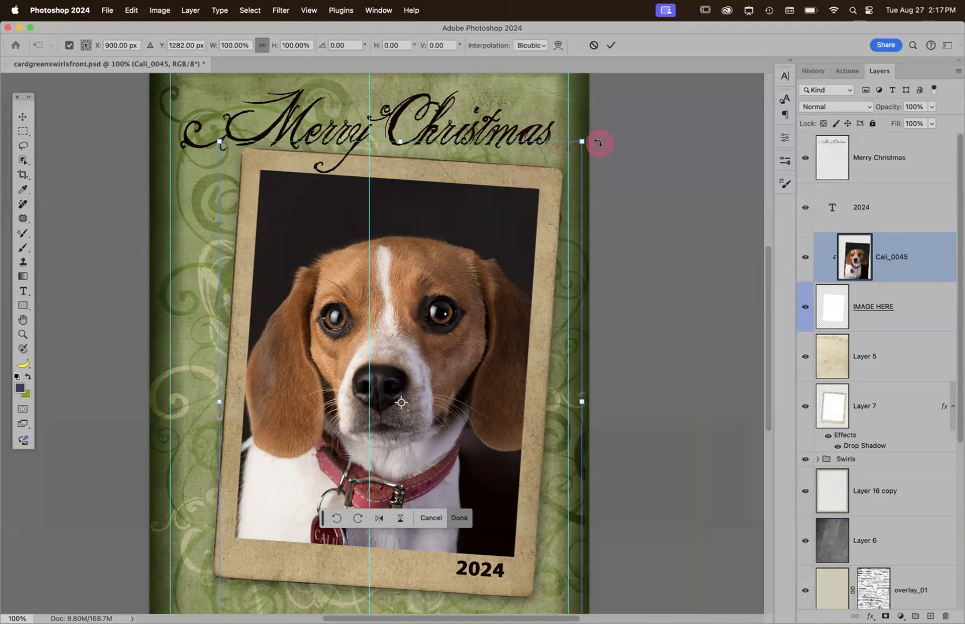
drag(581, 143, 818, 90)
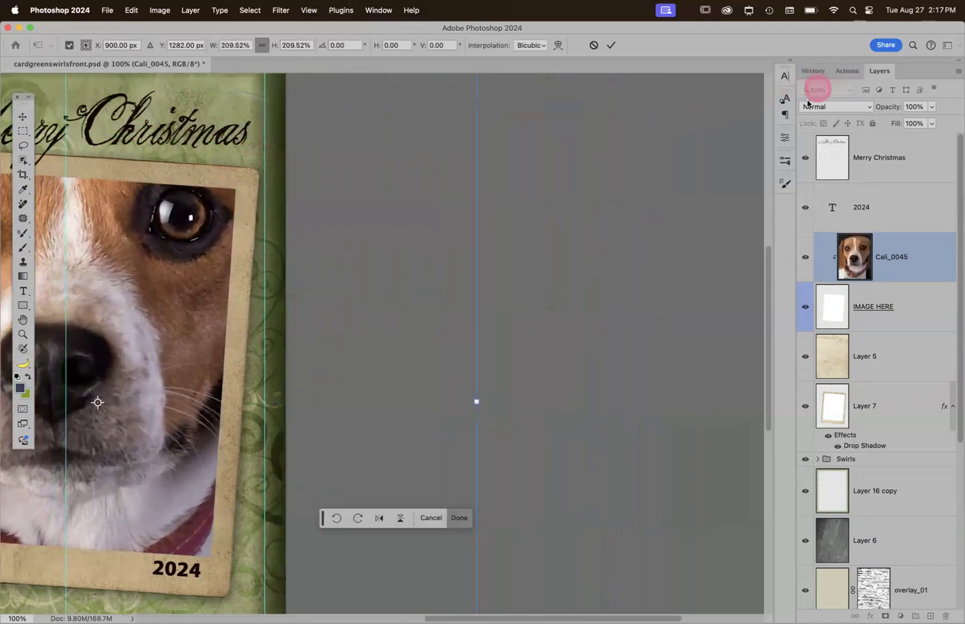
drag(204, 337, 627, 366)
drag(569, 387, 588, 430)
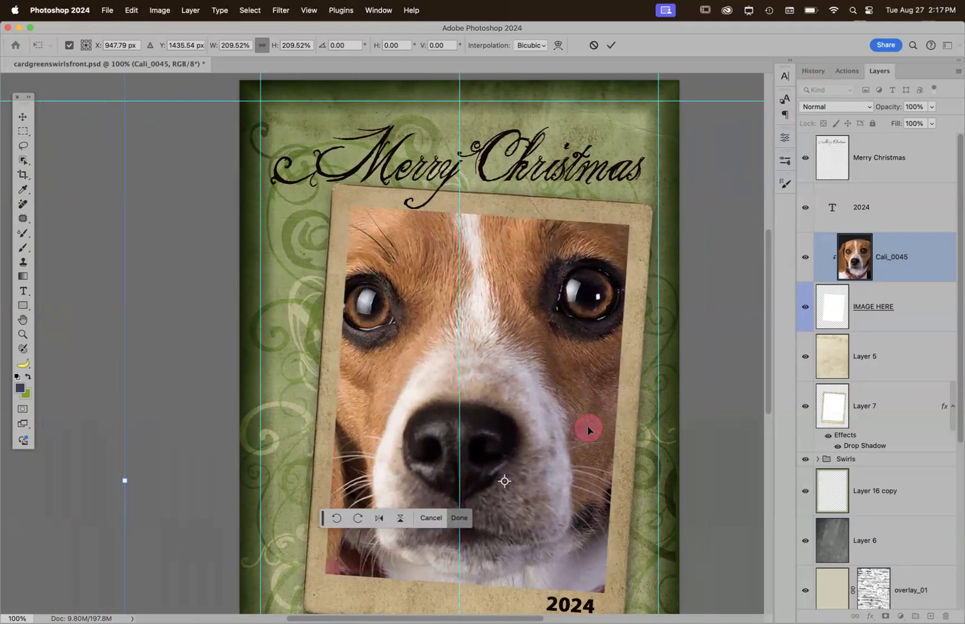
double_click(588, 429)
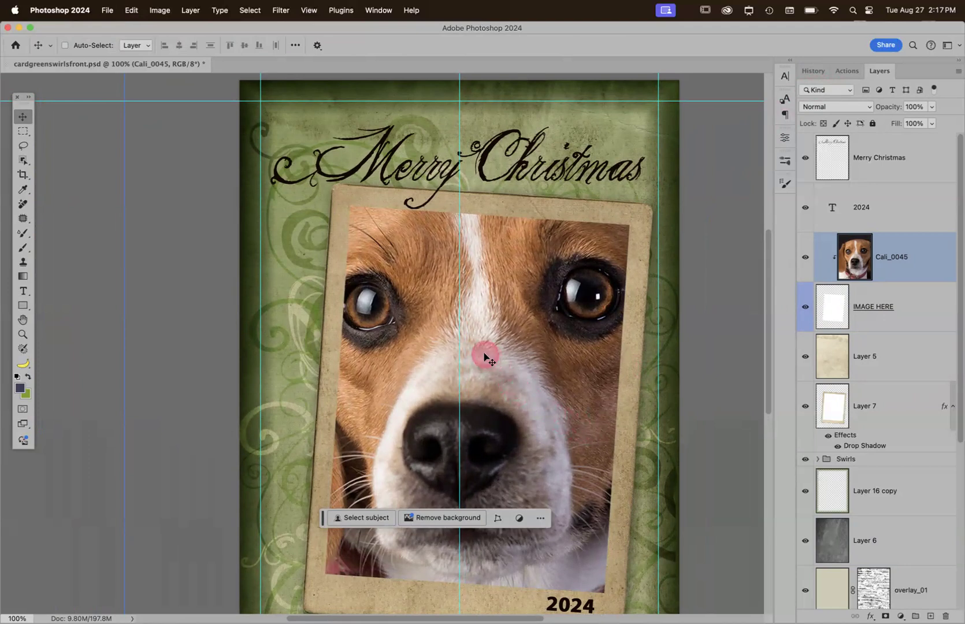
key(super+0)
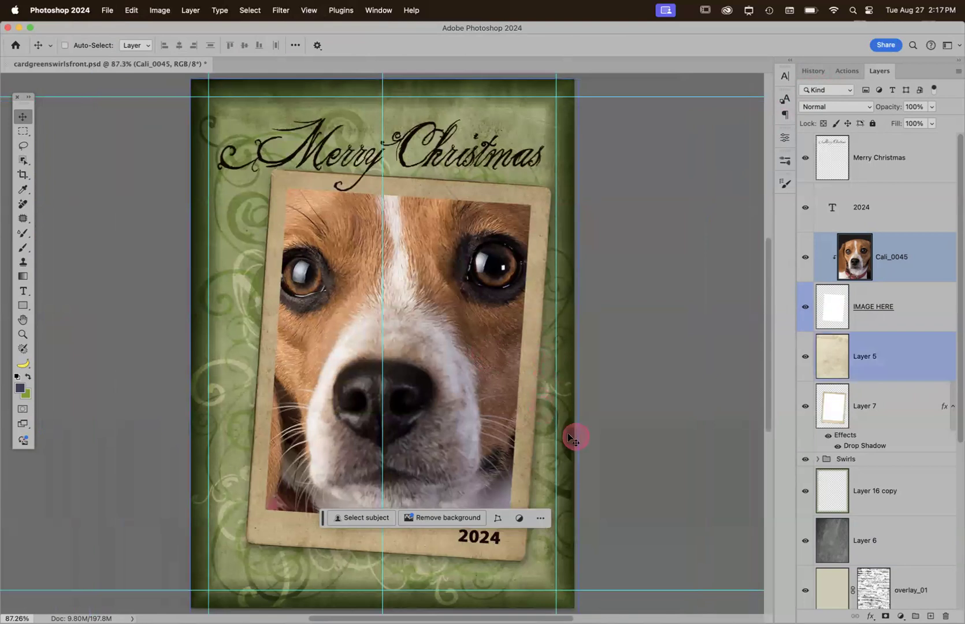
Select the green Layer 1, and hide and reshow it to check how it colours the card background
scroll(892, 405, down, 5)
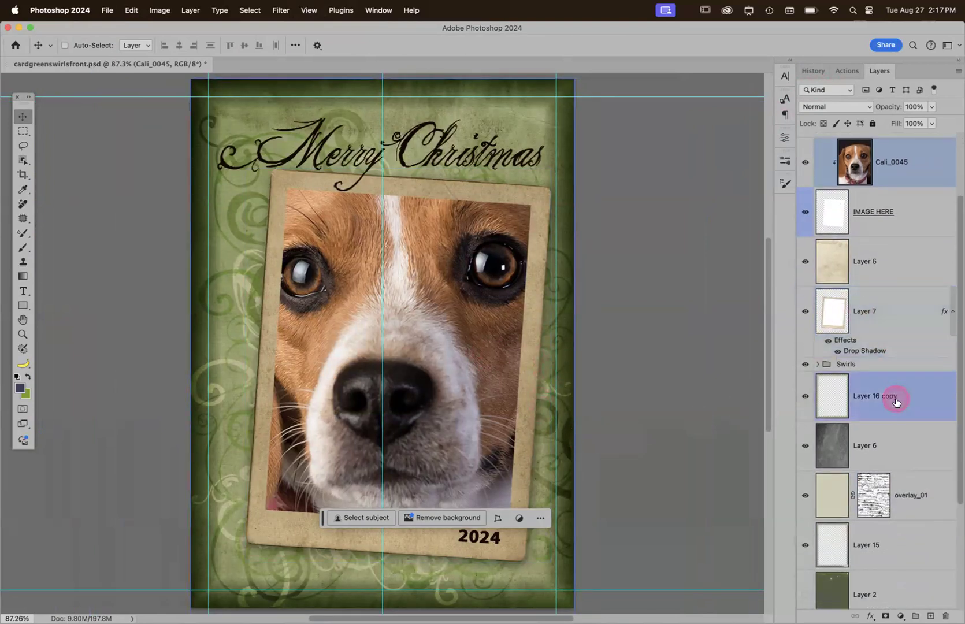
scroll(895, 402, down, 2)
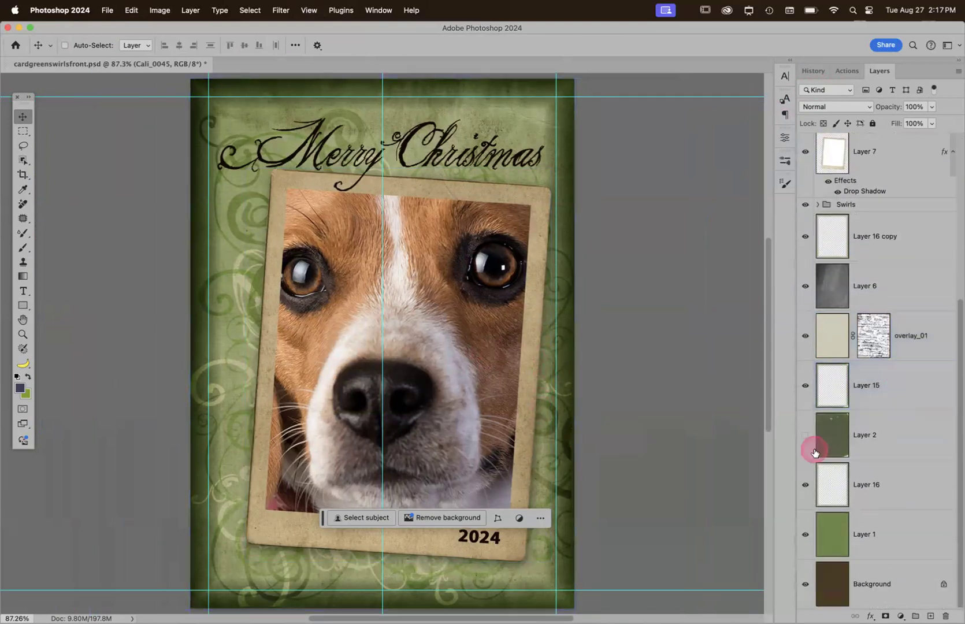
click(843, 540)
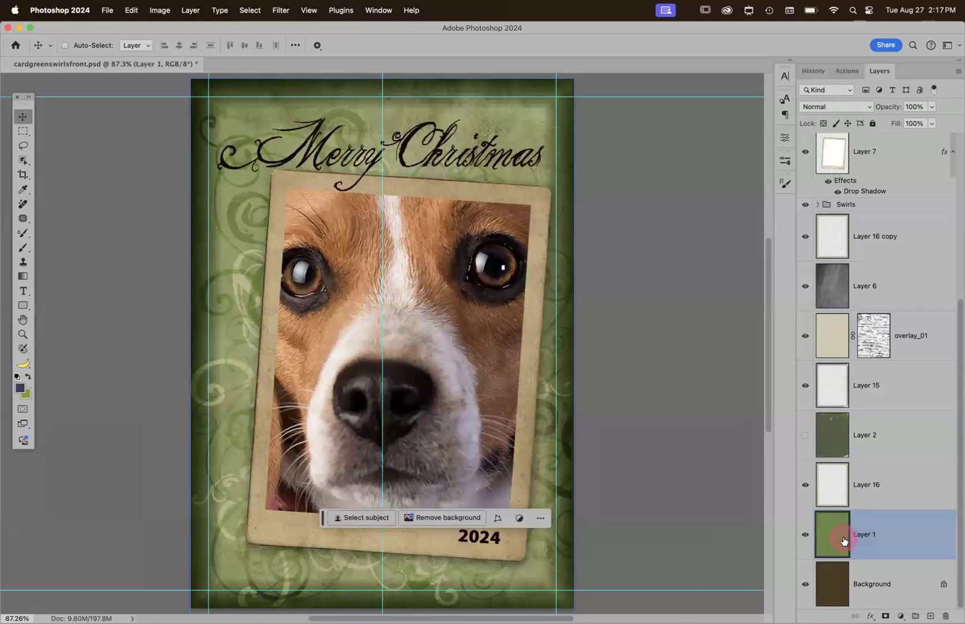
click(805, 535)
click(805, 536)
click(834, 546)
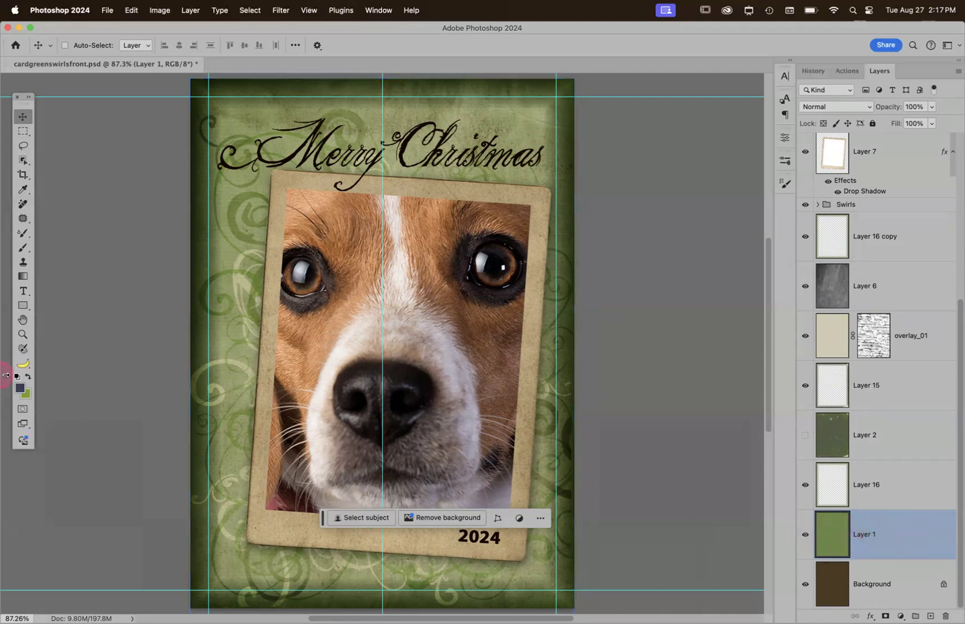
Set the foreground colour to mustard gold #a68a05 and fill Layer 1 with it
click(17, 388)
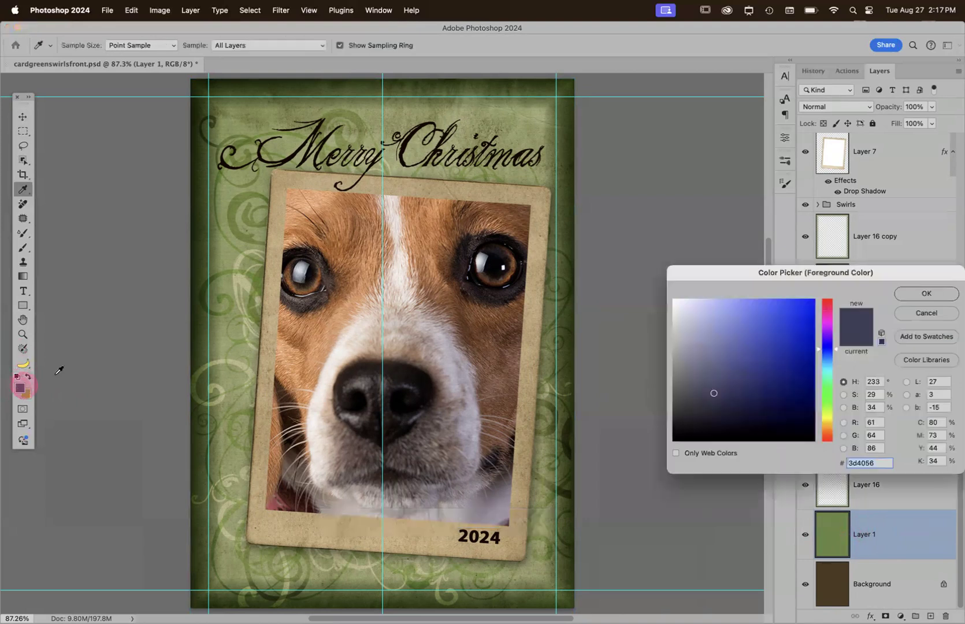
click(827, 422)
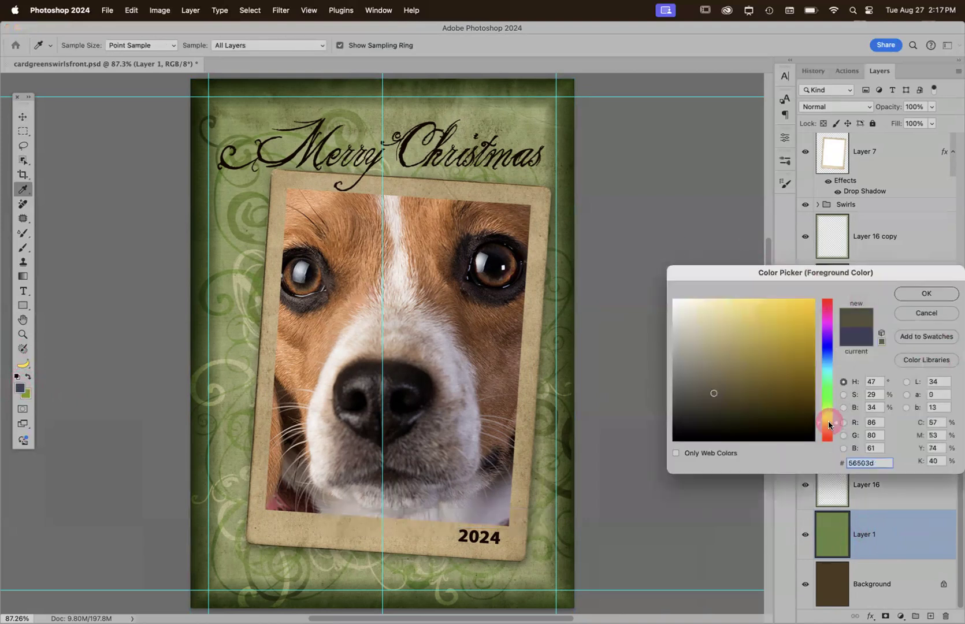
drag(799, 351, 811, 349)
click(925, 295)
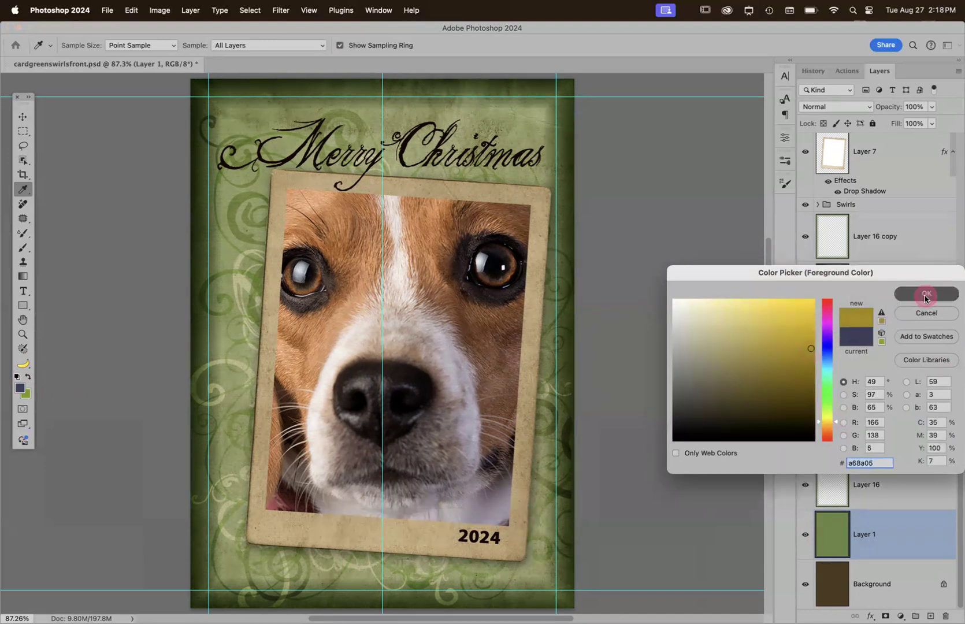
key(v)
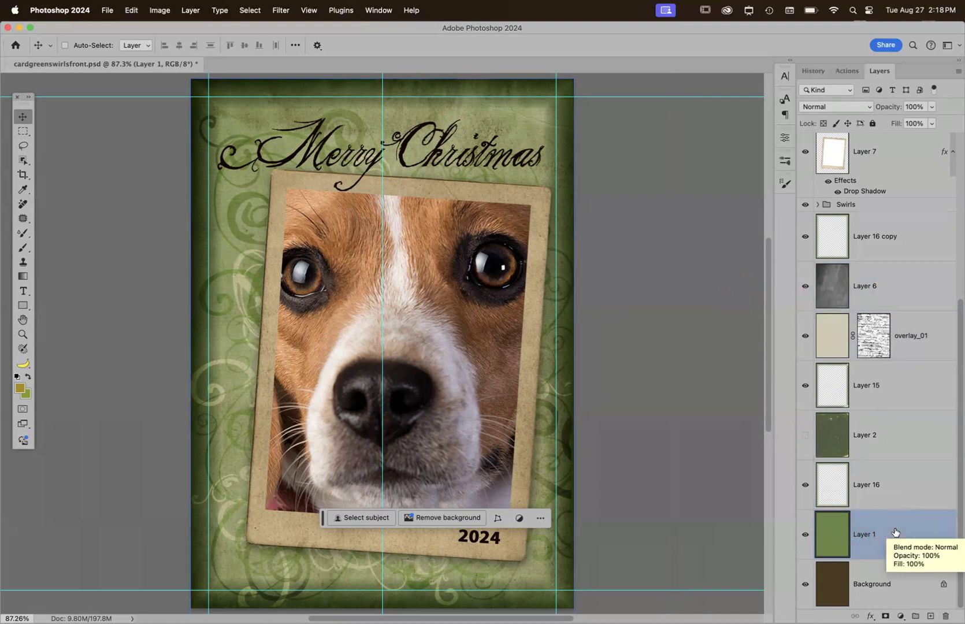
key(alt+BackSpace)
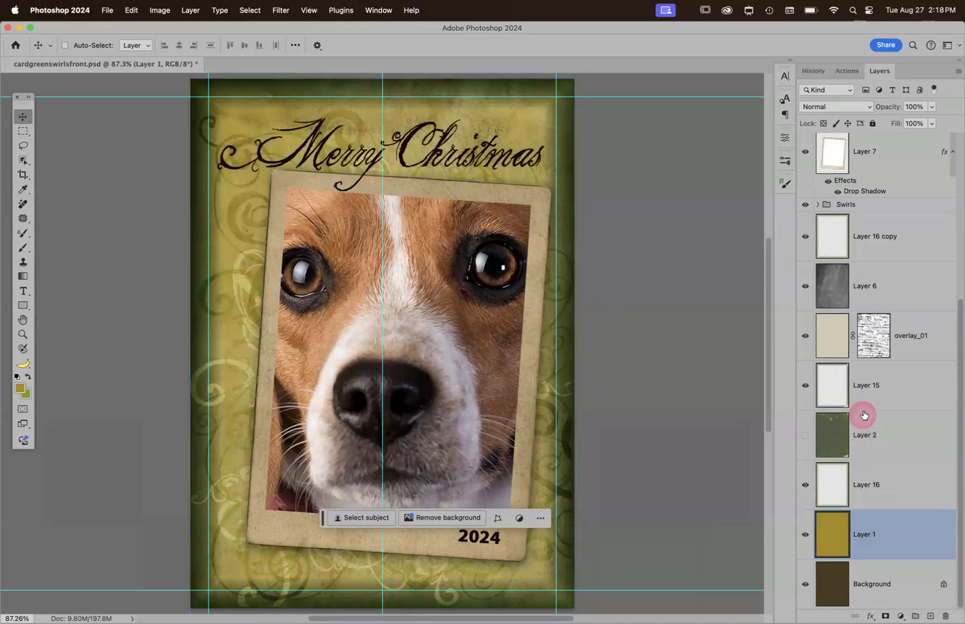
Recolour the Layer 15 border with the gold foreground colour through a selection loaded from its contents, and deselect
super+click(879, 383)
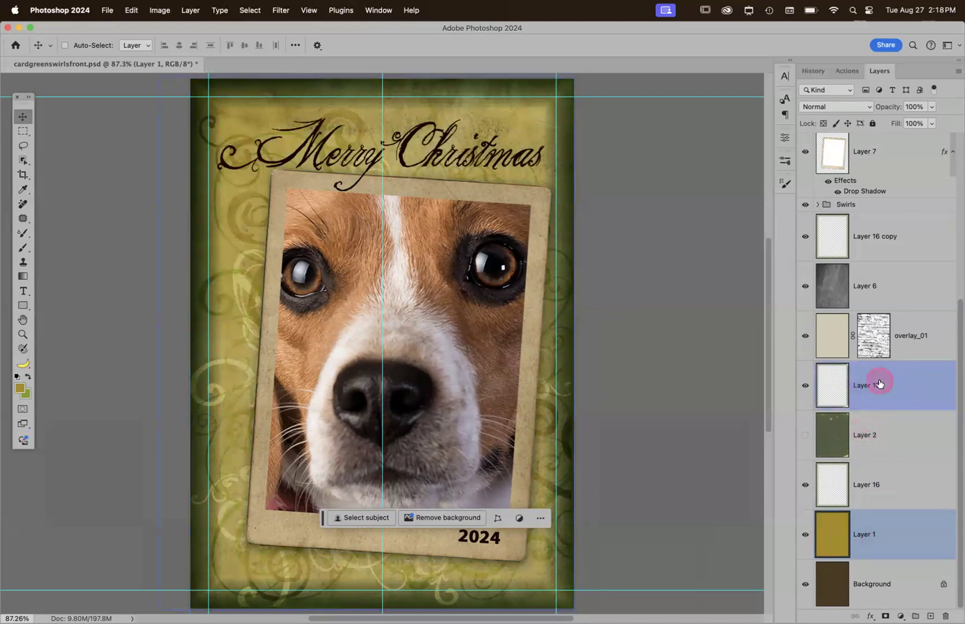
super+click(832, 389)
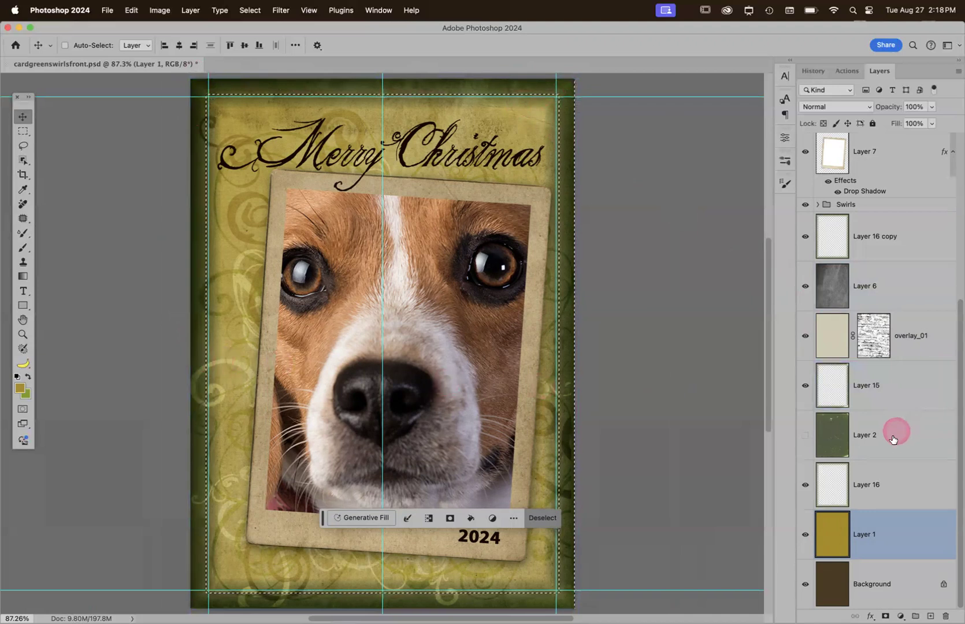
super+click(894, 384)
click(893, 385)
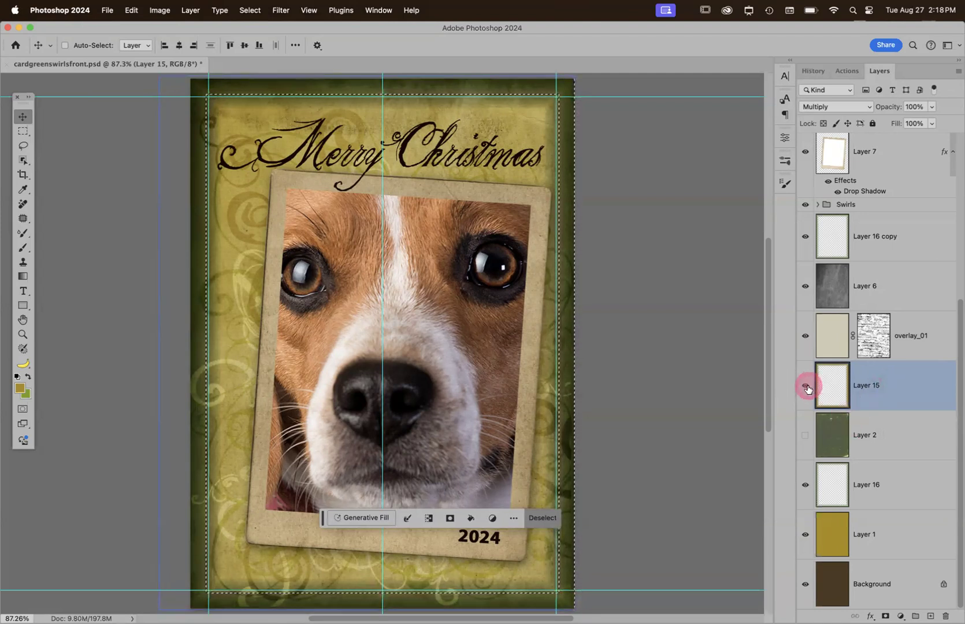
key(super+d)
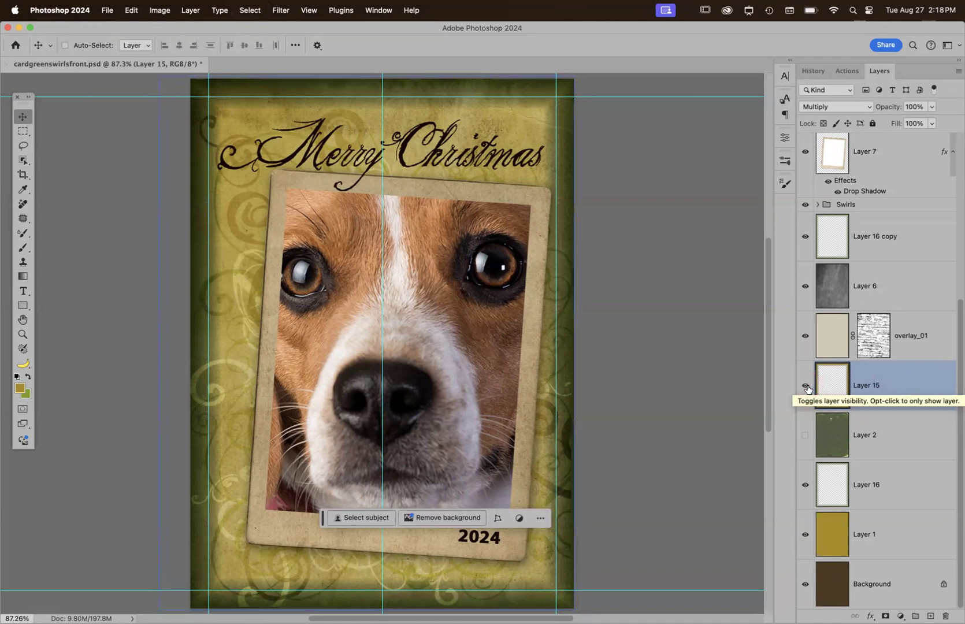
View Layer 15 on its own to examine its border, and compare the card with and without Layer 16
alt+click(806, 386)
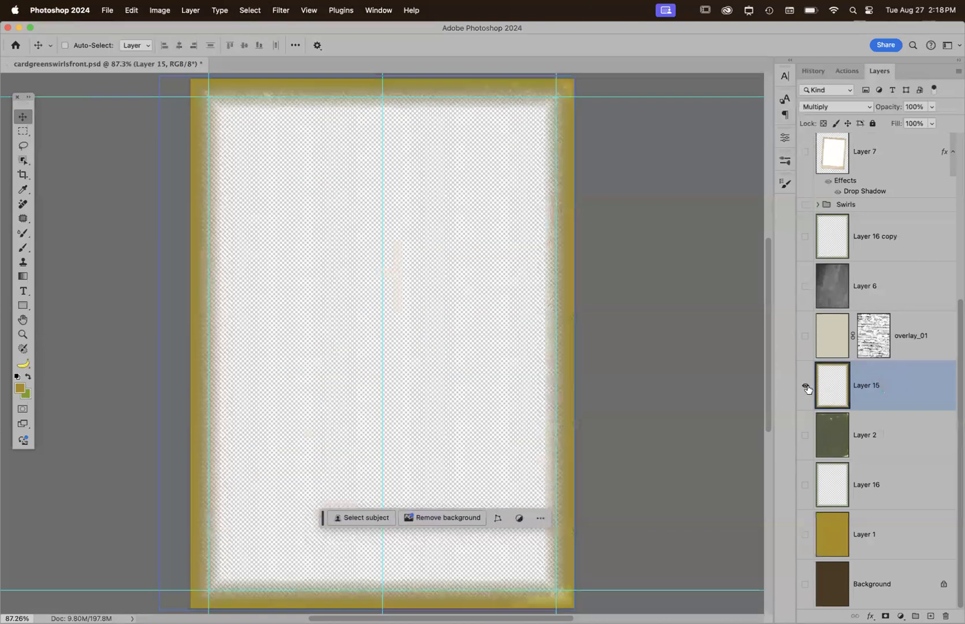
alt+click(806, 386)
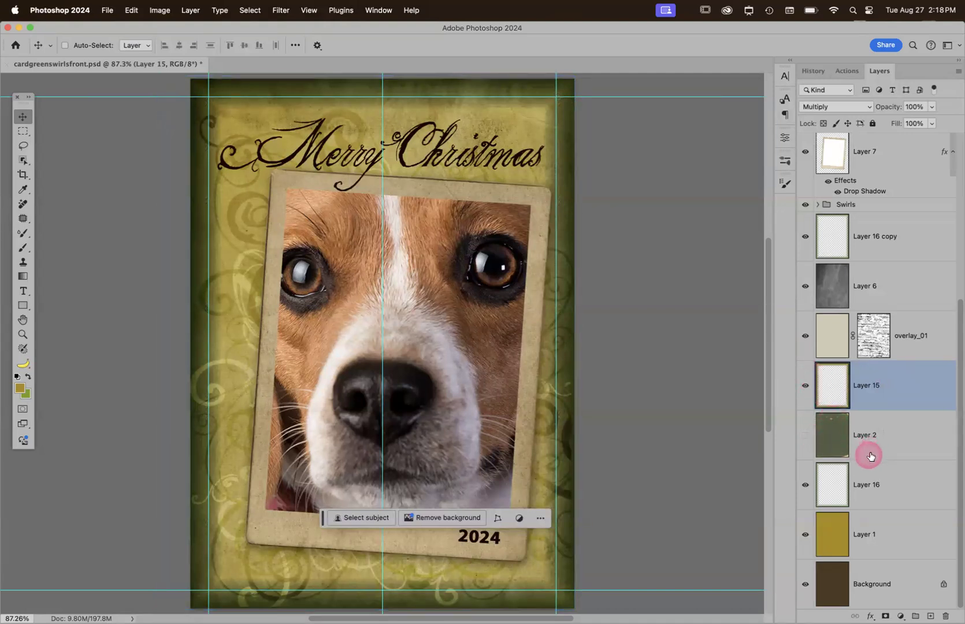
super+click(861, 484)
click(807, 488)
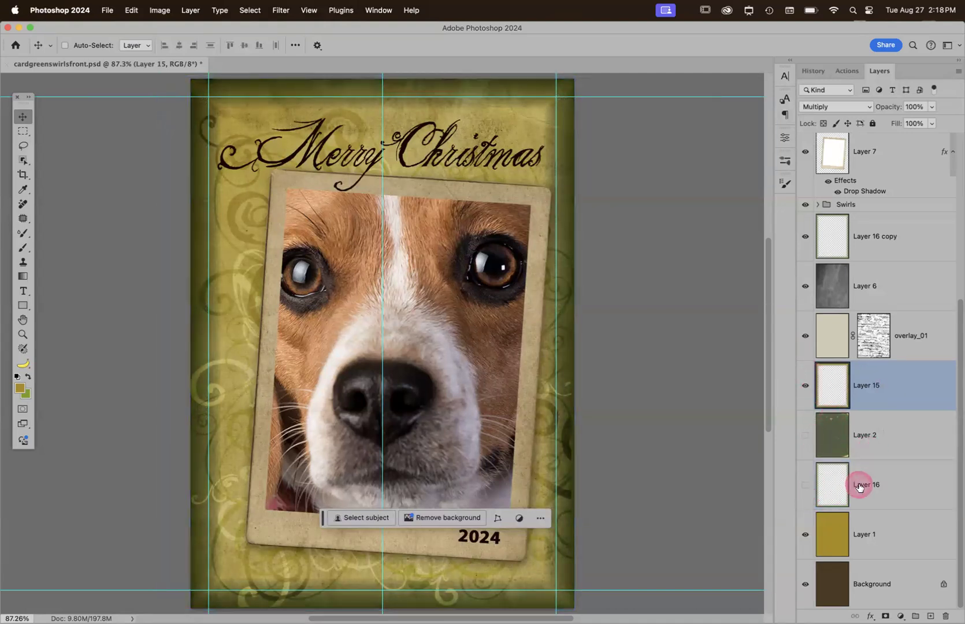
click(843, 486)
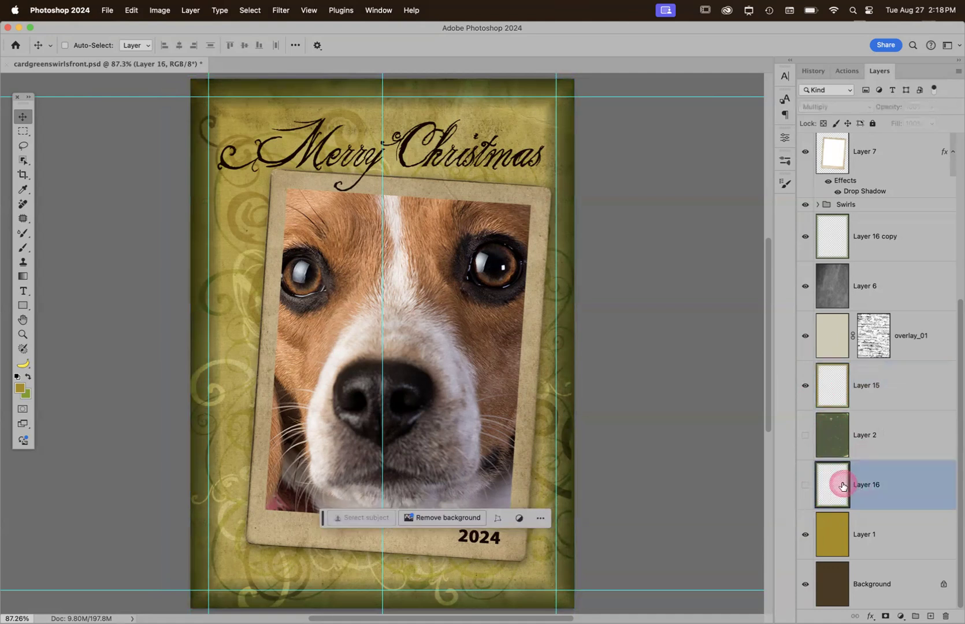
click(804, 485)
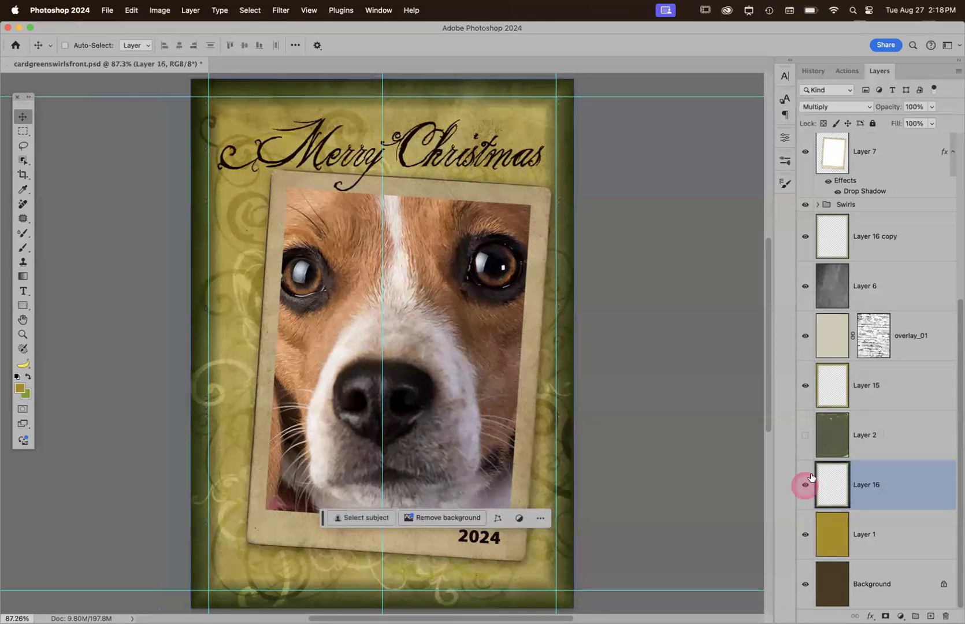
Compare the card with and without the Layer 6 texture, leaving Layer 6 hidden
scroll(817, 455, up, 3)
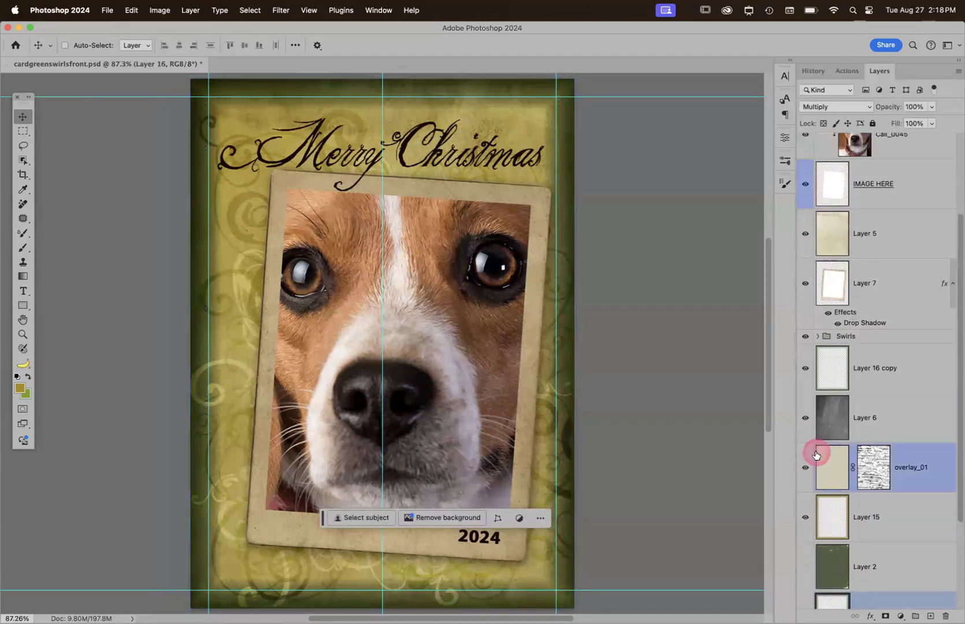
click(805, 420)
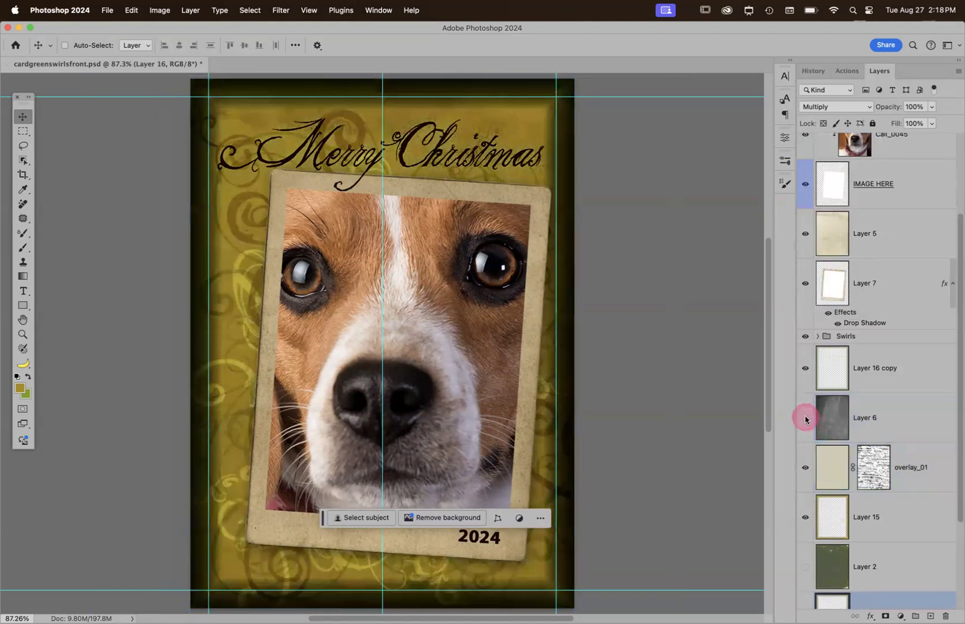
click(805, 419)
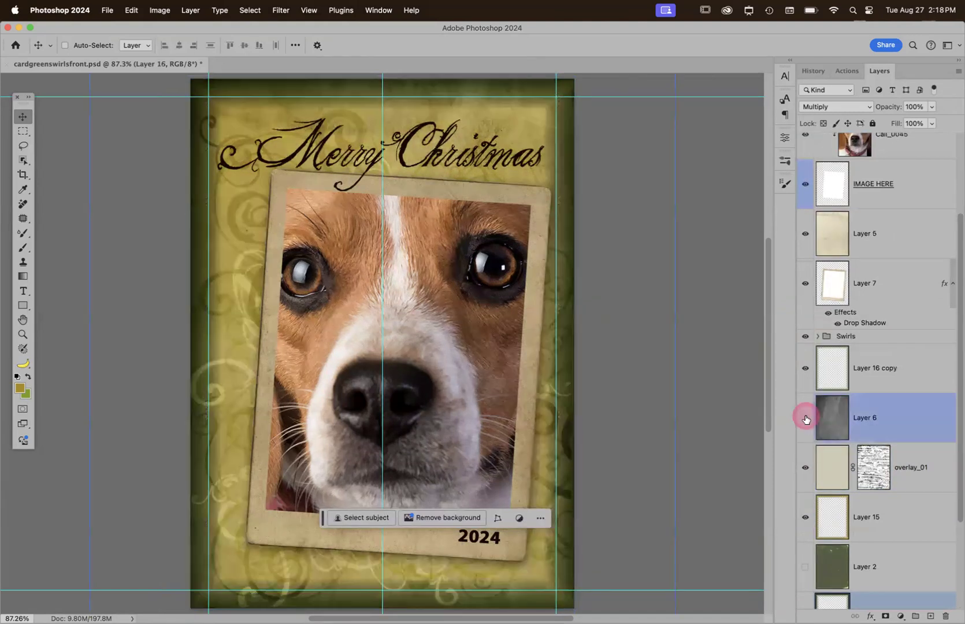
click(805, 419)
click(805, 419)
click(805, 419)
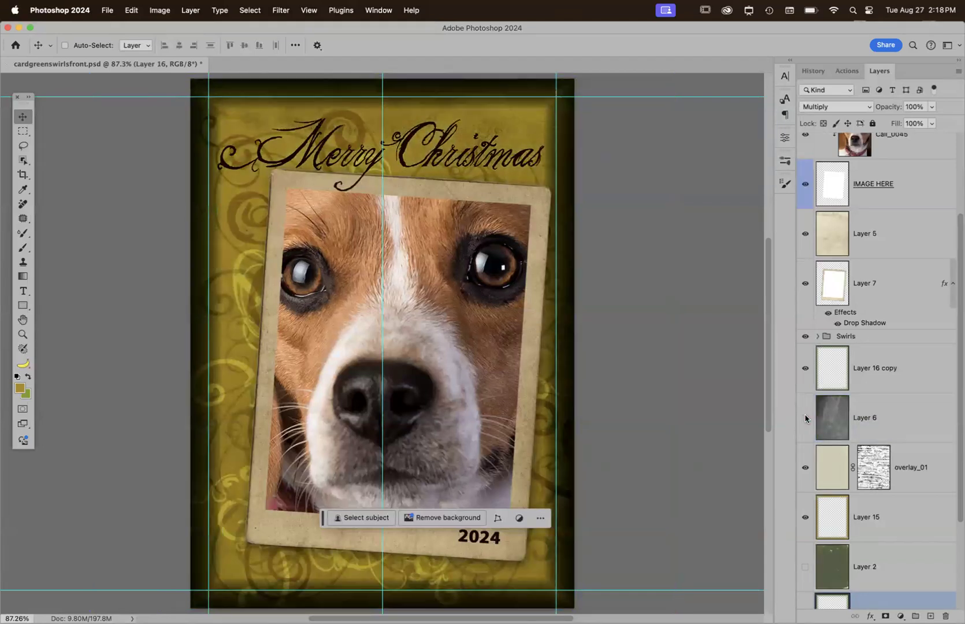
Compare the card background with and without the Swirls group, leaving the group hidden
click(899, 337)
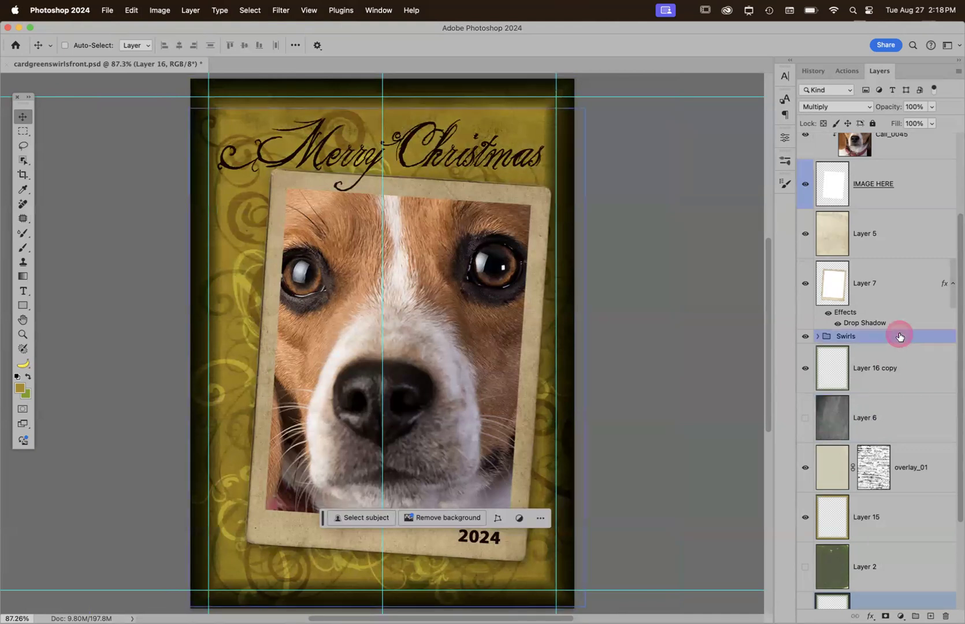
click(804, 338)
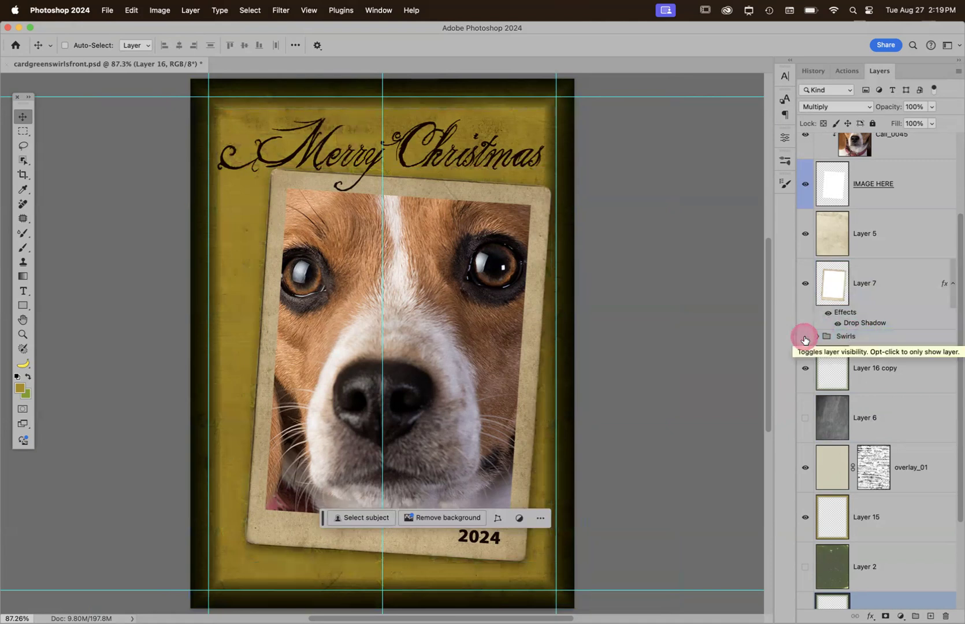
click(804, 338)
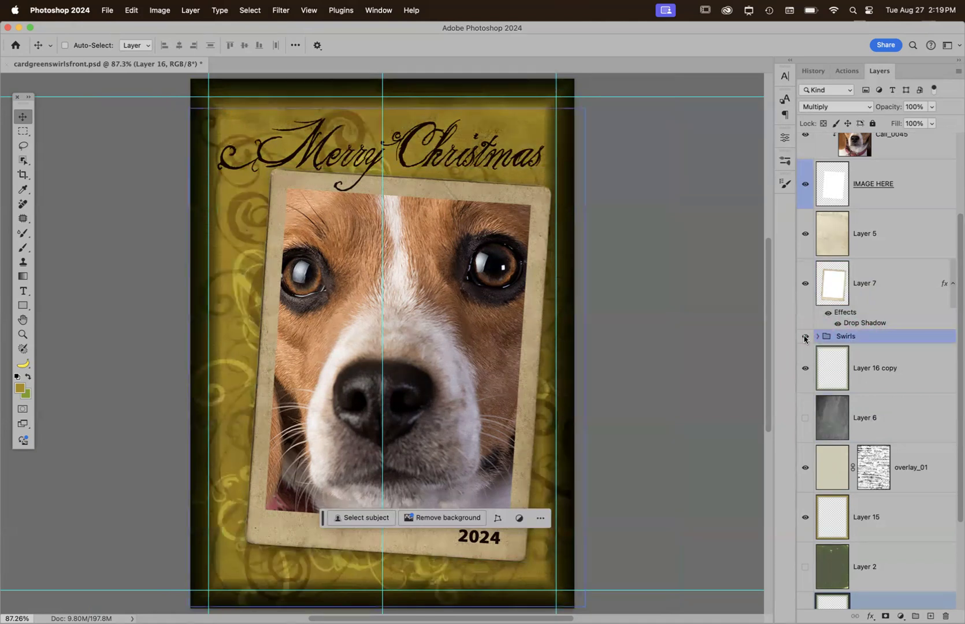
click(804, 338)
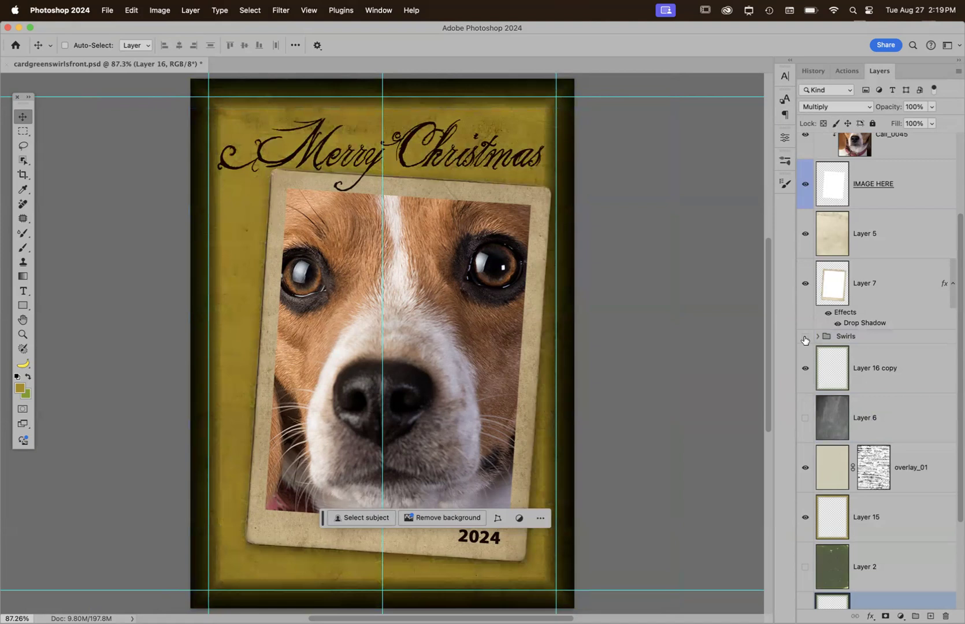
Compare the card with and without the Layer 5 texture, and view the Swirls group on its own
click(805, 234)
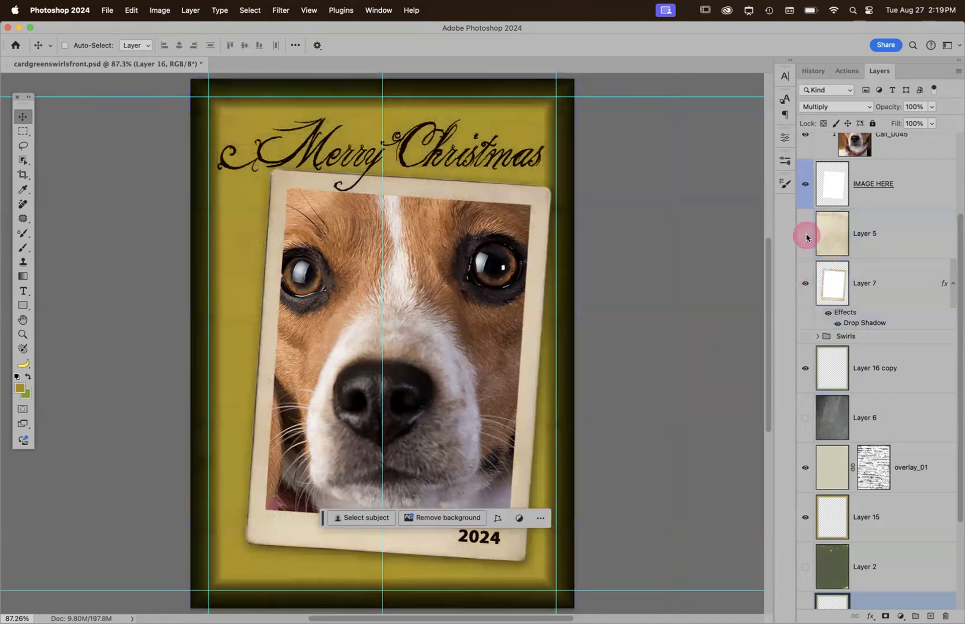
click(806, 235)
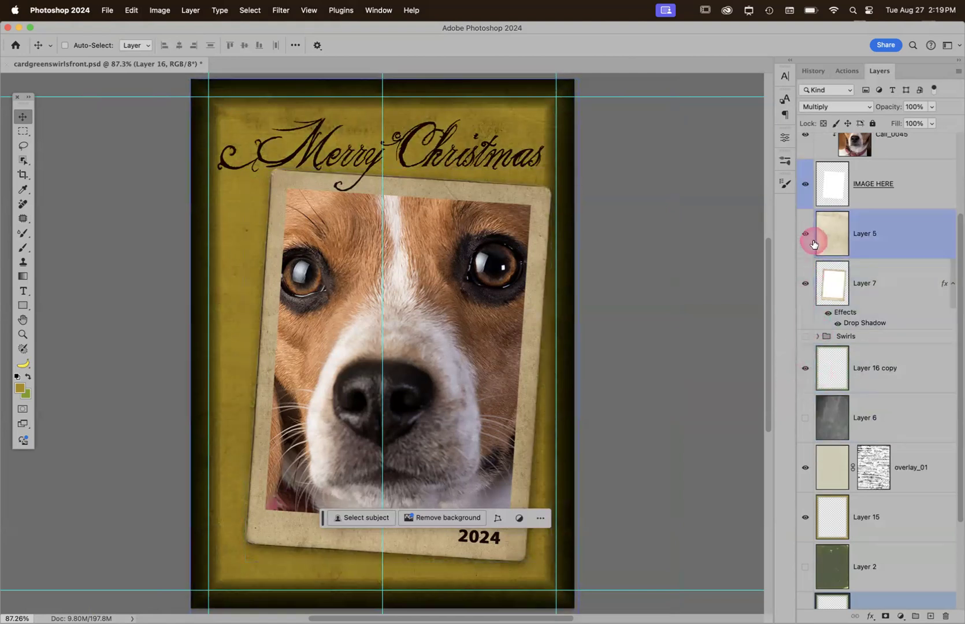
click(799, 336)
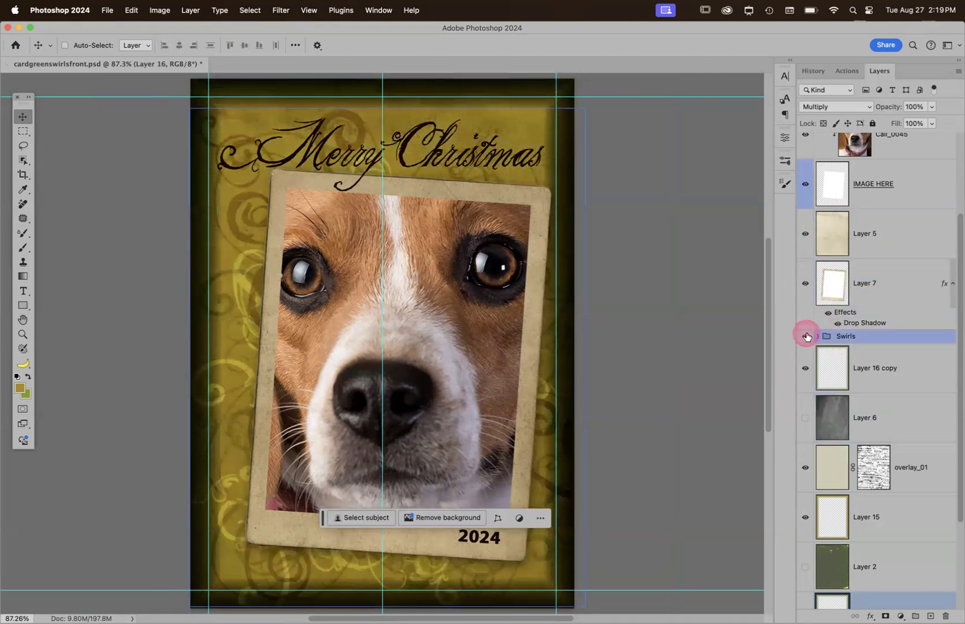
alt+click(806, 336)
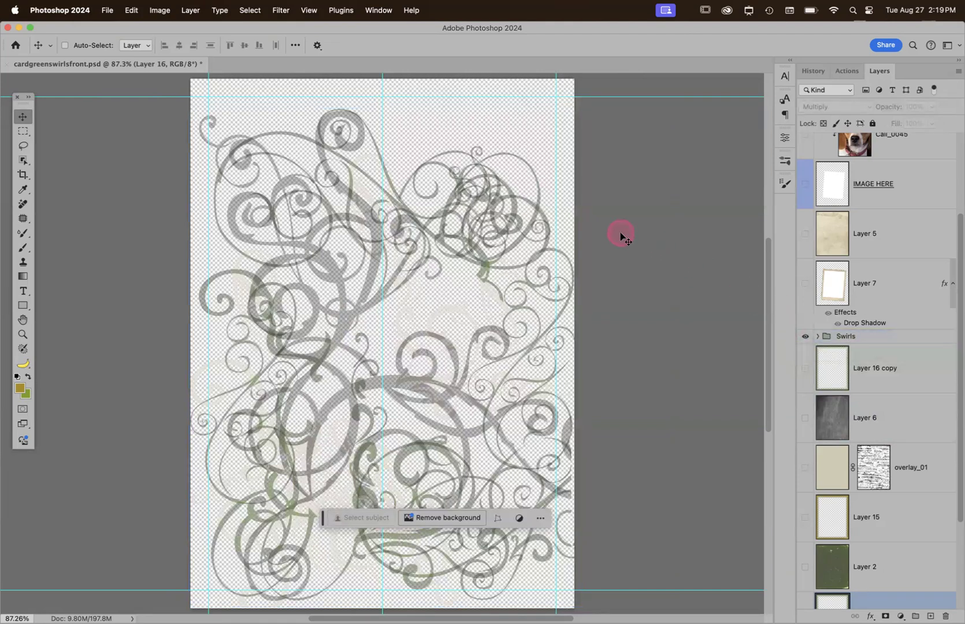
Create a blank 10 x 8 in document at 300 ppi and switch to the Brush tool
key(super+n)
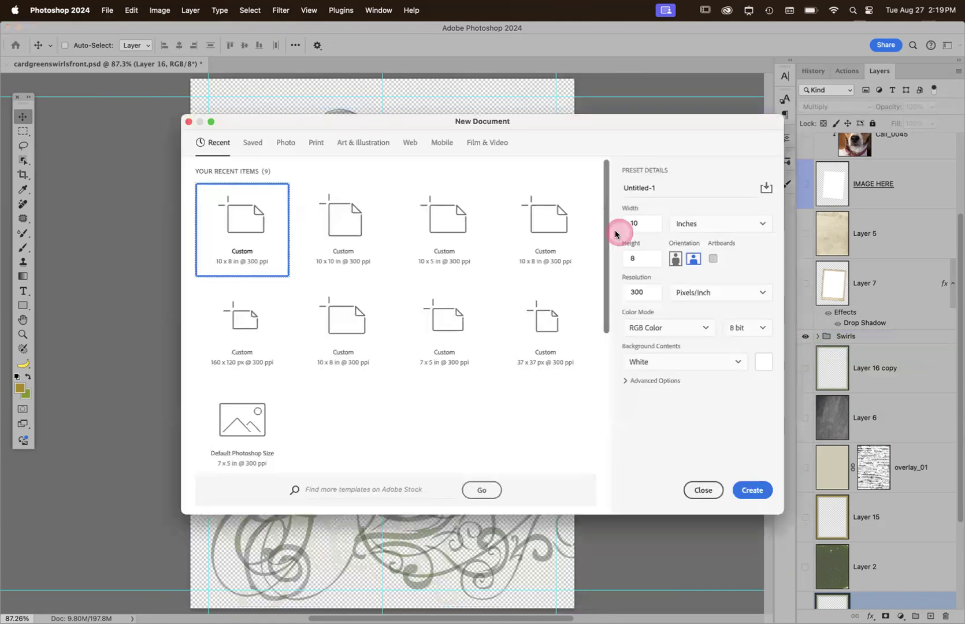
double_click(239, 215)
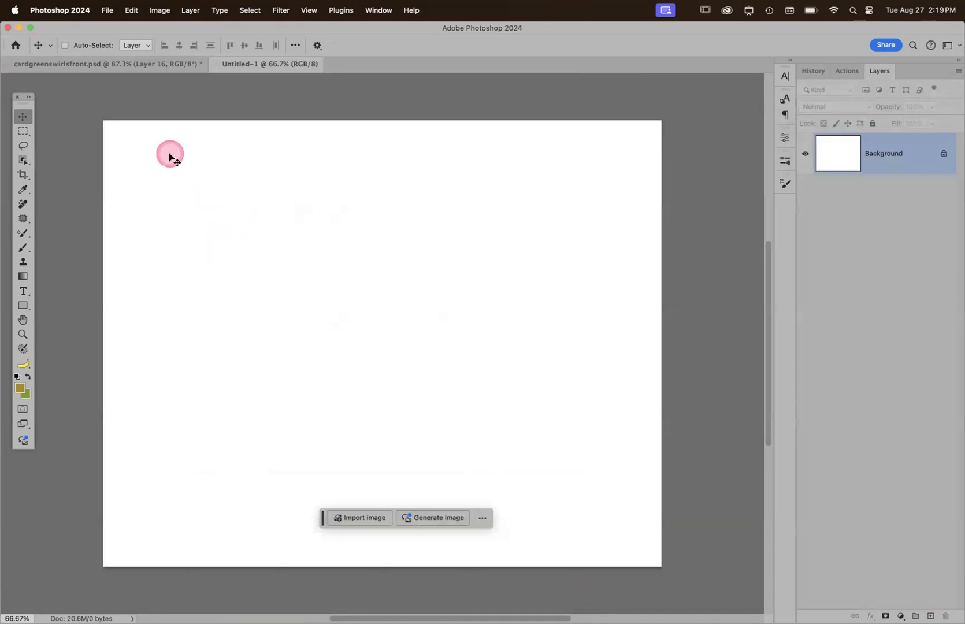
key(b)
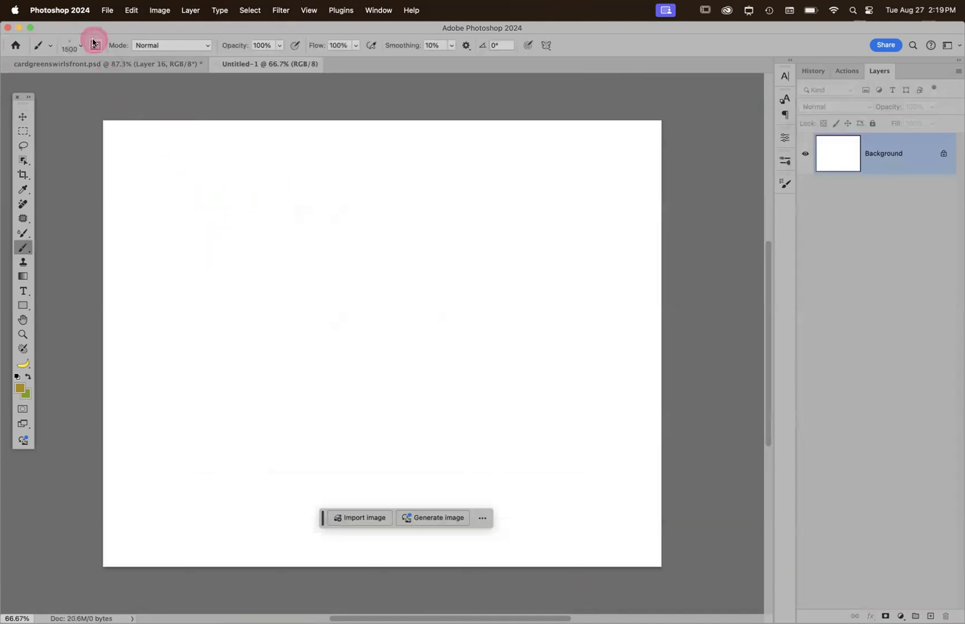
Search the brushes for "swi", choose Swirl Brush 20 pixels, and stamp it once on the blank canvas
click(80, 45)
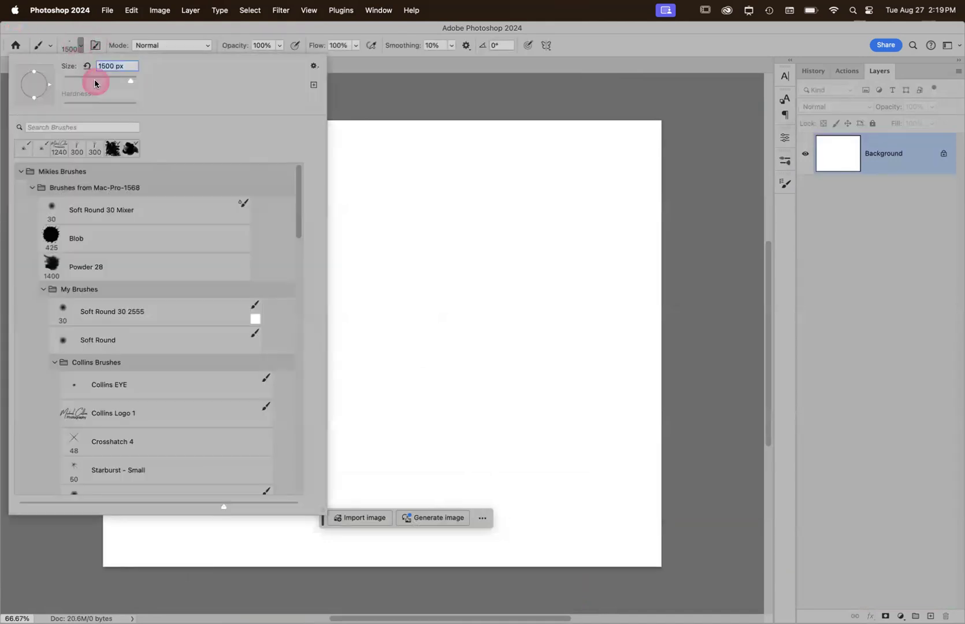
click(128, 127)
text(sw)
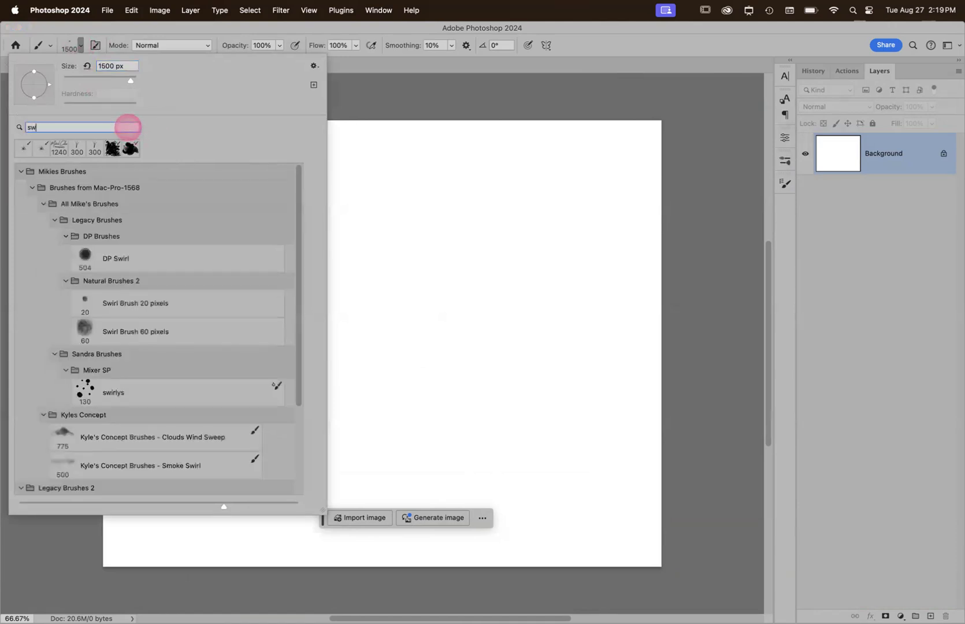
text(i)
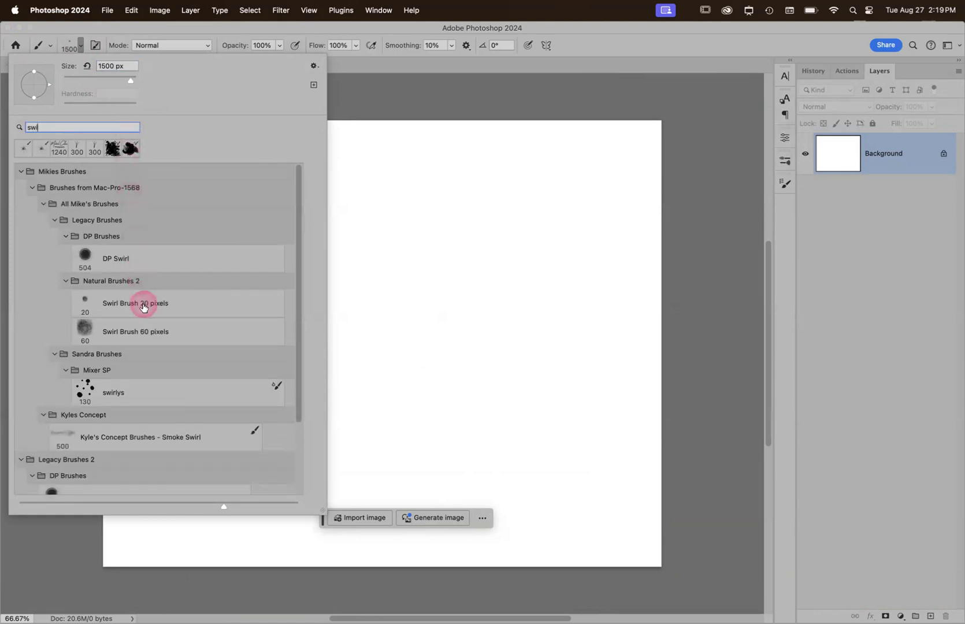
click(141, 306)
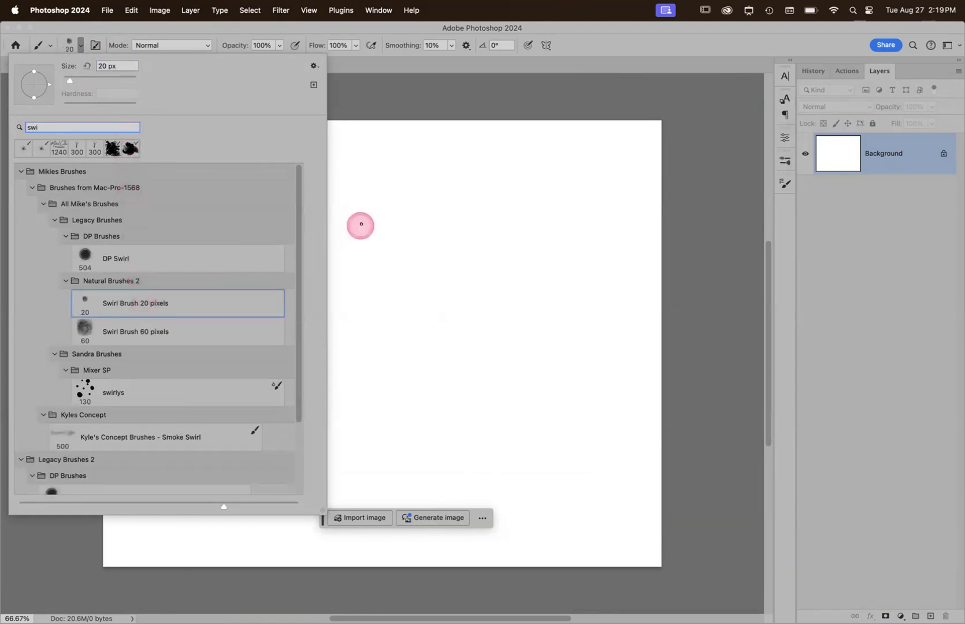
click(384, 209)
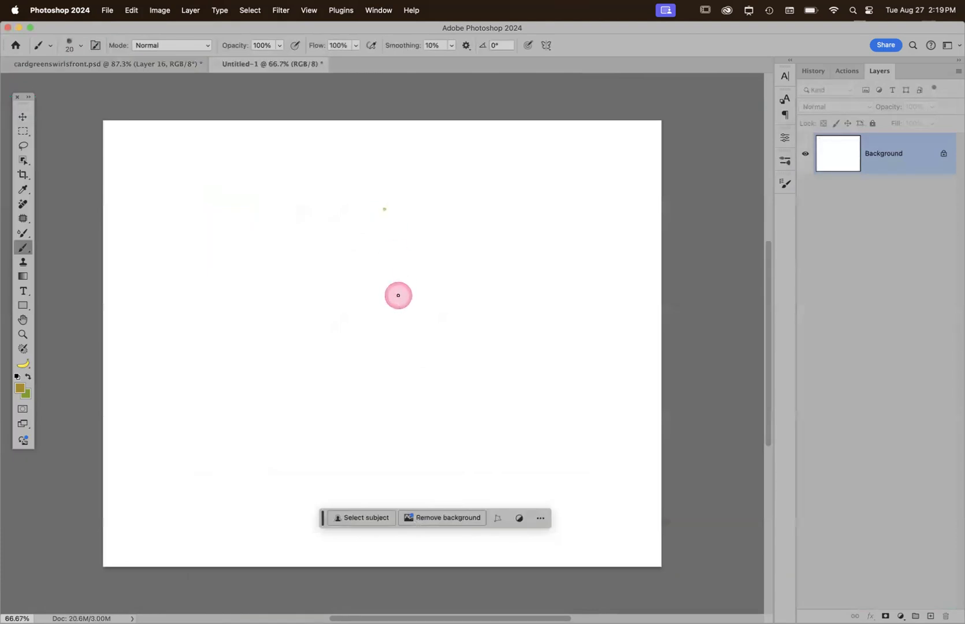
Enlarge the swirl brush to 400 px, stamp it near the middle of the canvas, and undo both test dabs
key(bracketright)
key(bracketright)
key(bracketright)
key(bracketright)
key(bracketright)
key(bracketright)
key(bracketright)
key(bracketright)
key(bracketright)
key(bracketright)
key(bracketright)
key(bracketright)
key(bracketright)
key(bracketright)
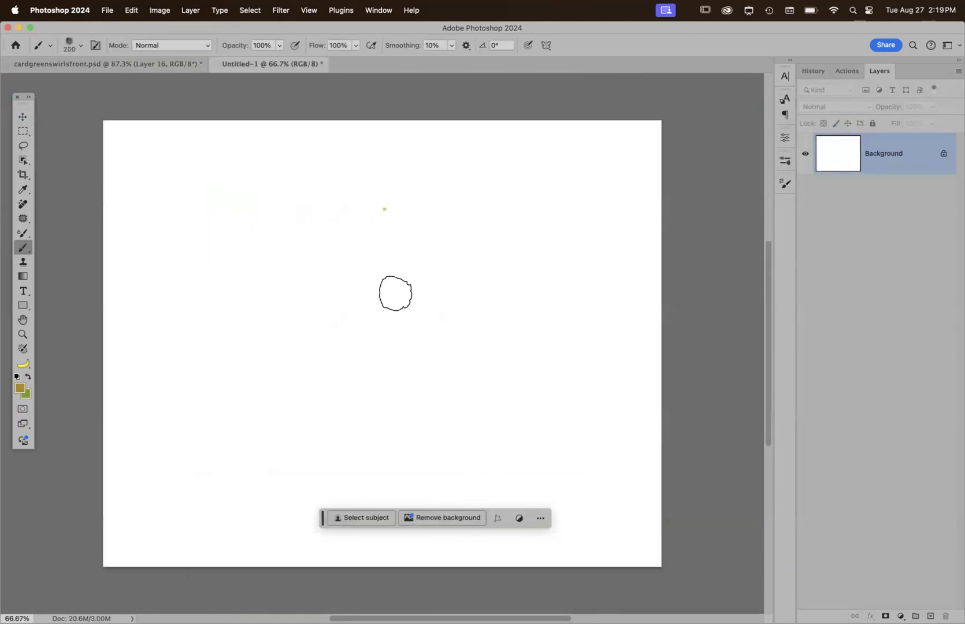
click(395, 294)
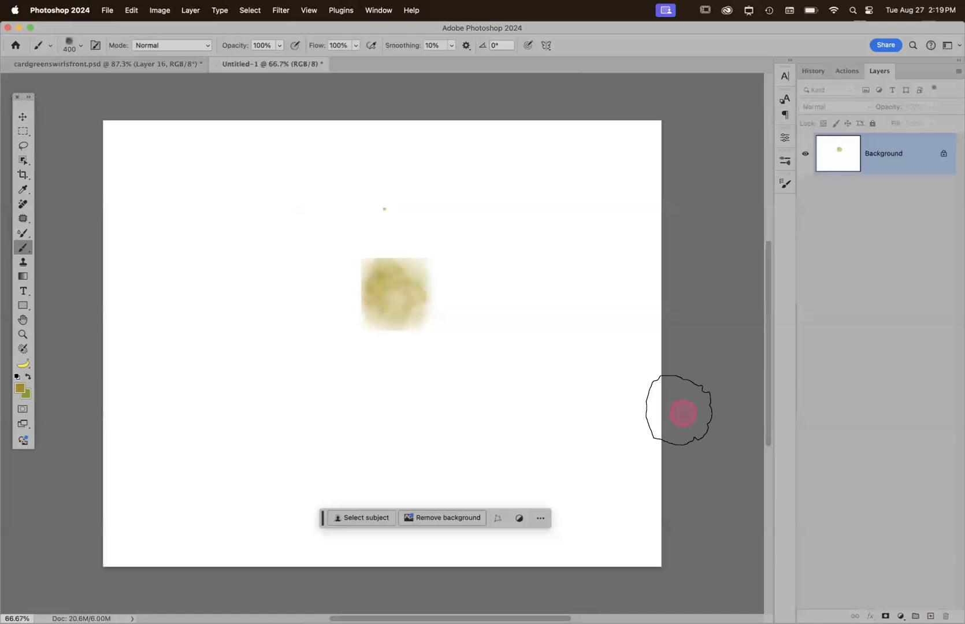
key(super+z)
key(super+z)
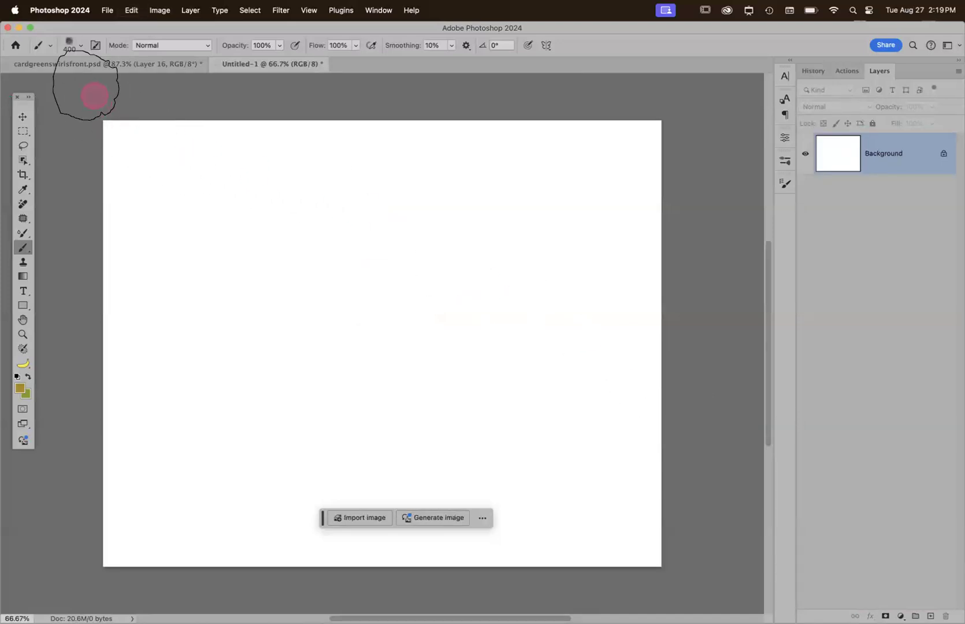
Import the Simple Scrolls.abr brush set from the Aug 2024 folder on the Desktop
click(70, 46)
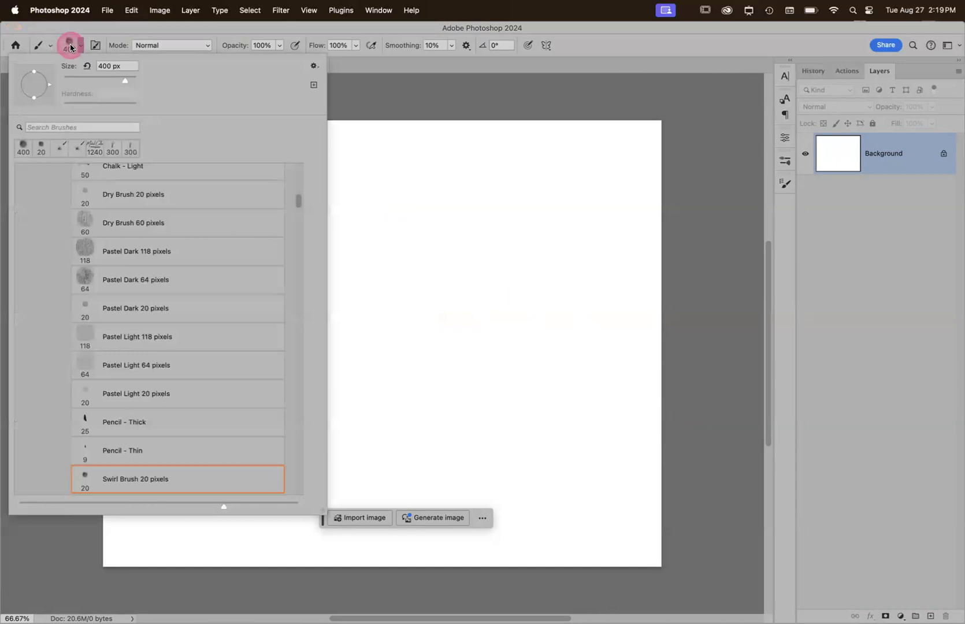
click(316, 67)
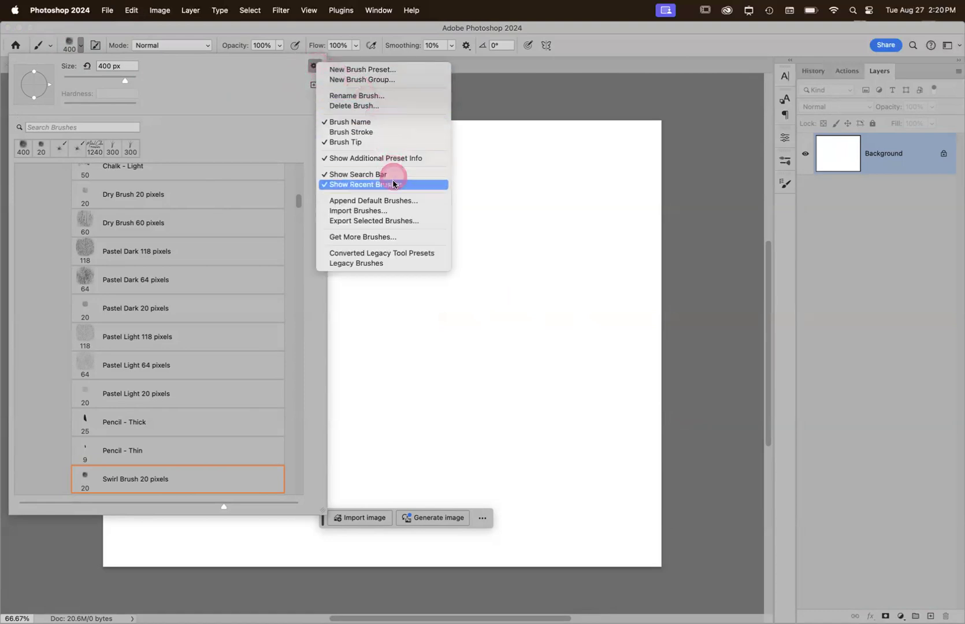
click(380, 211)
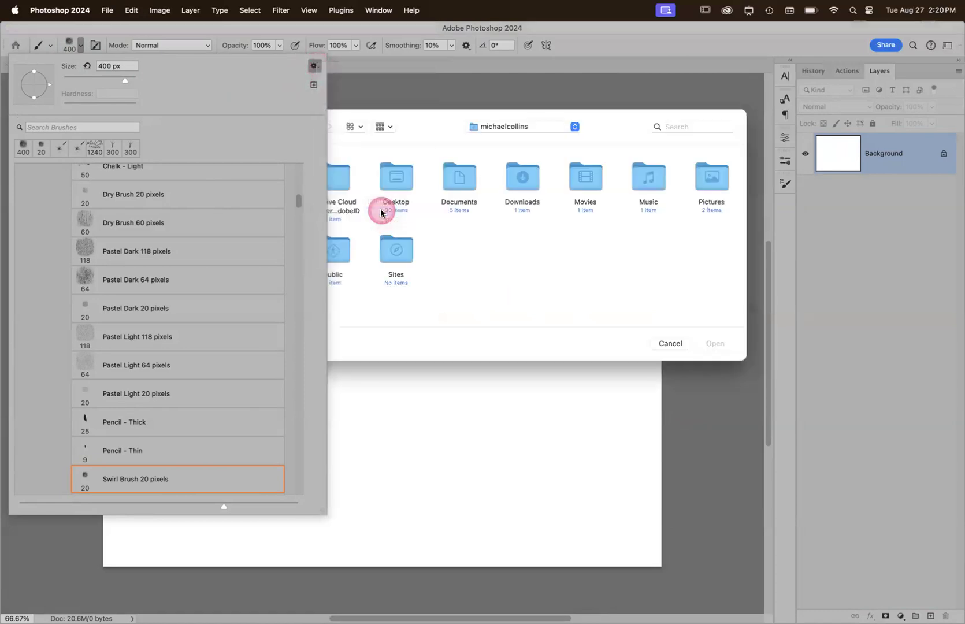
drag(438, 124, 599, 177)
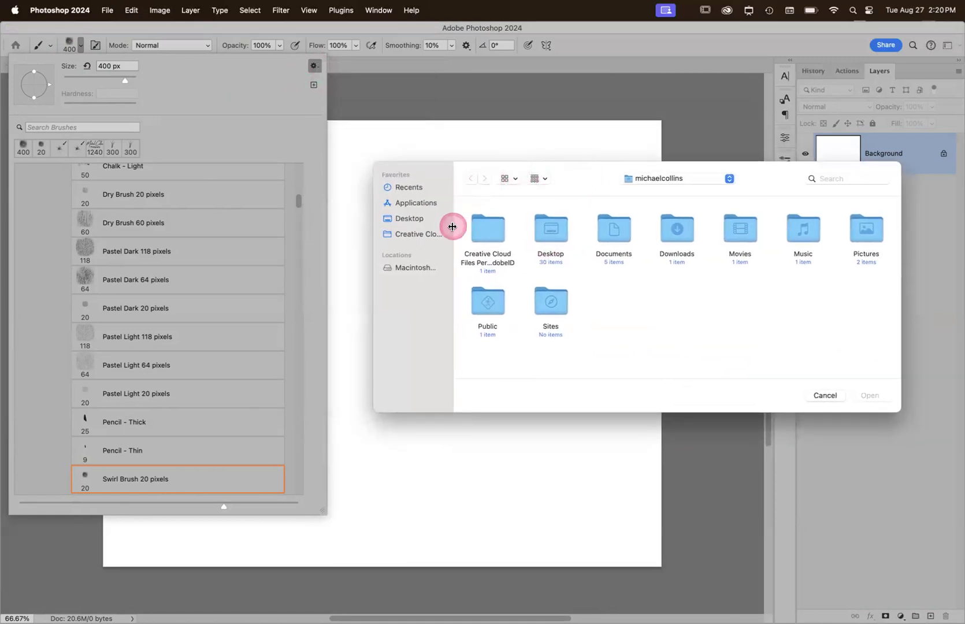
click(404, 218)
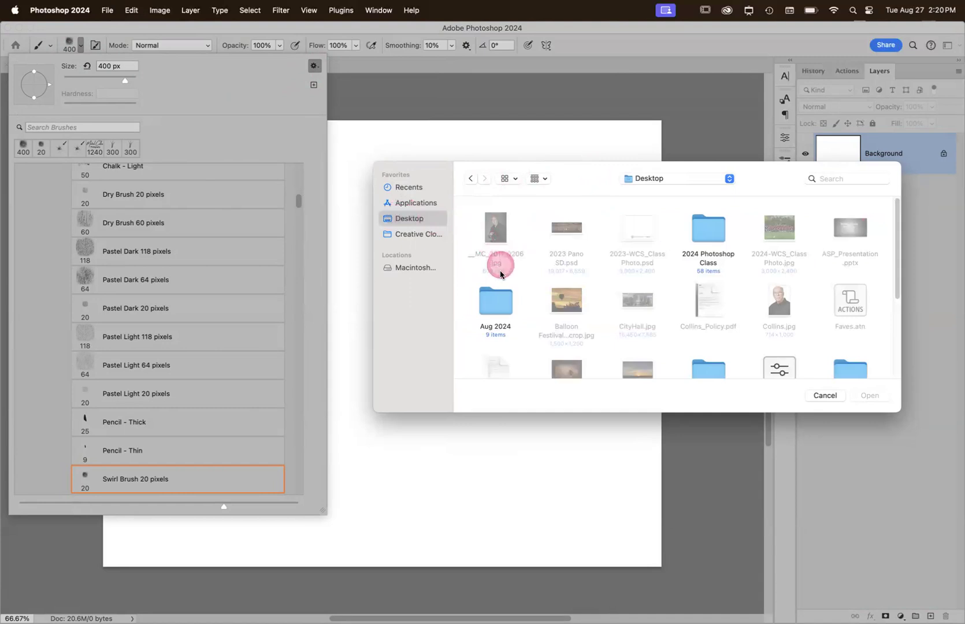
double_click(494, 305)
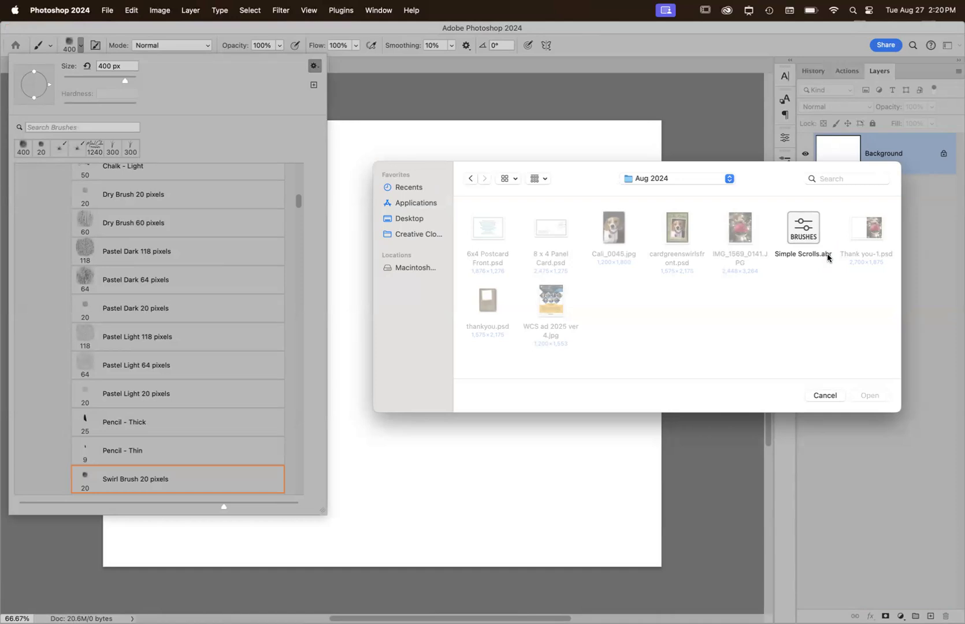
click(798, 223)
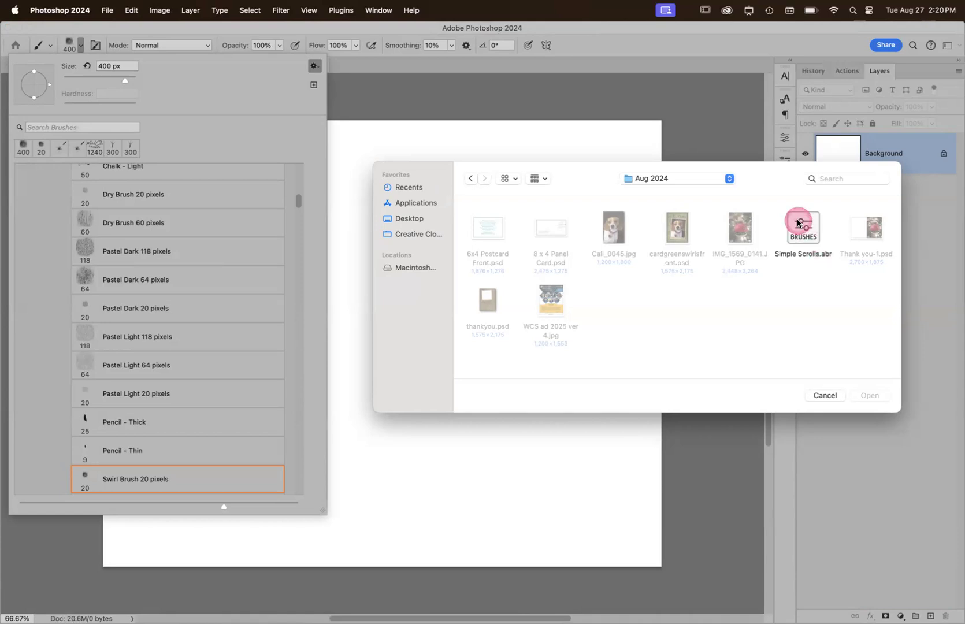
click(798, 224)
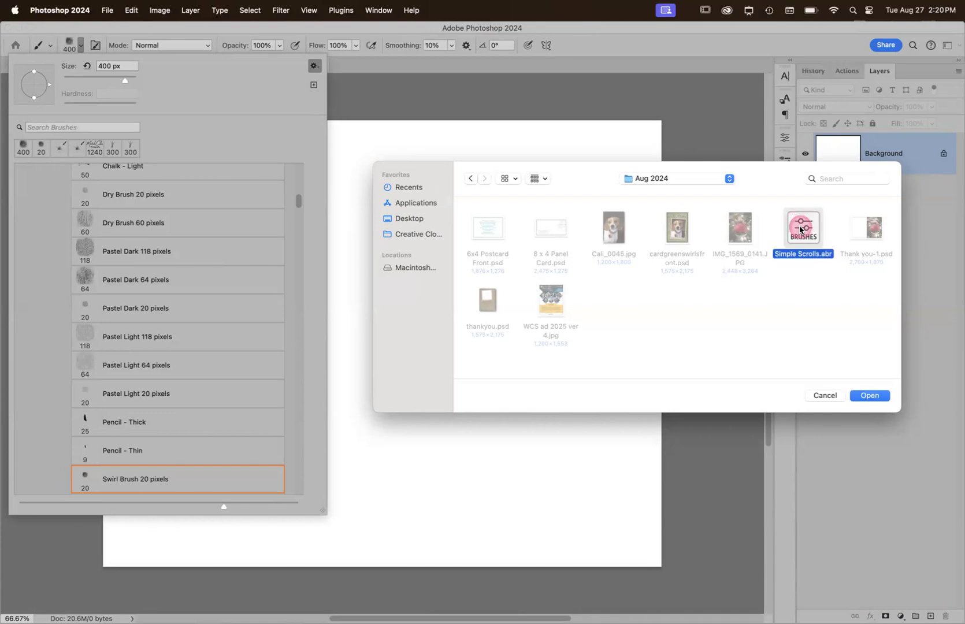
double_click(799, 229)
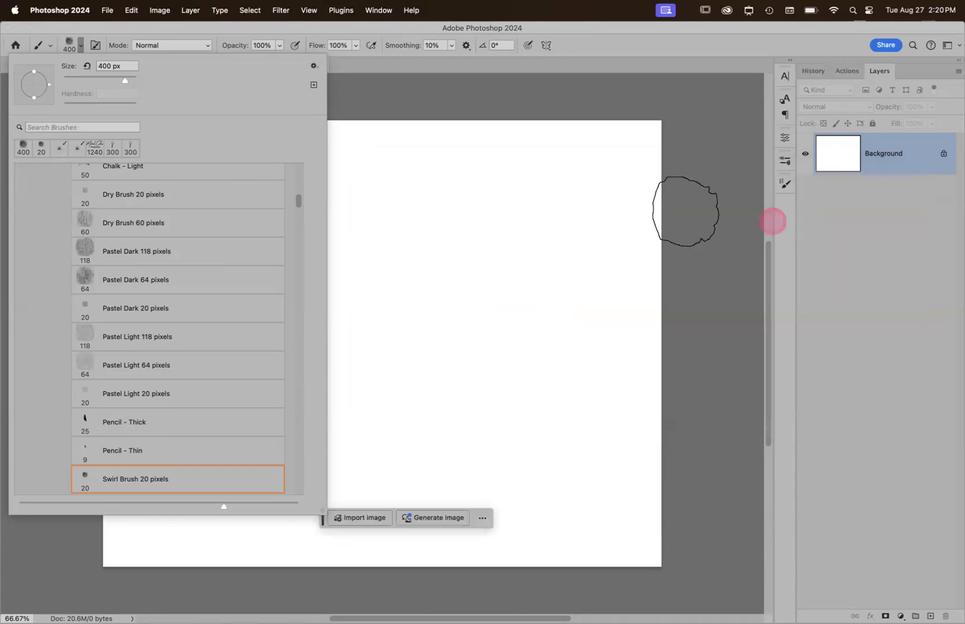
Collapse the Sandra Brushes, All Mike's Brushes, Kyles Concept, DP Brushes and Natural Brushes 2 groups in the brush list
scroll(189, 274, down, 10)
scroll(194, 275, down, 5)
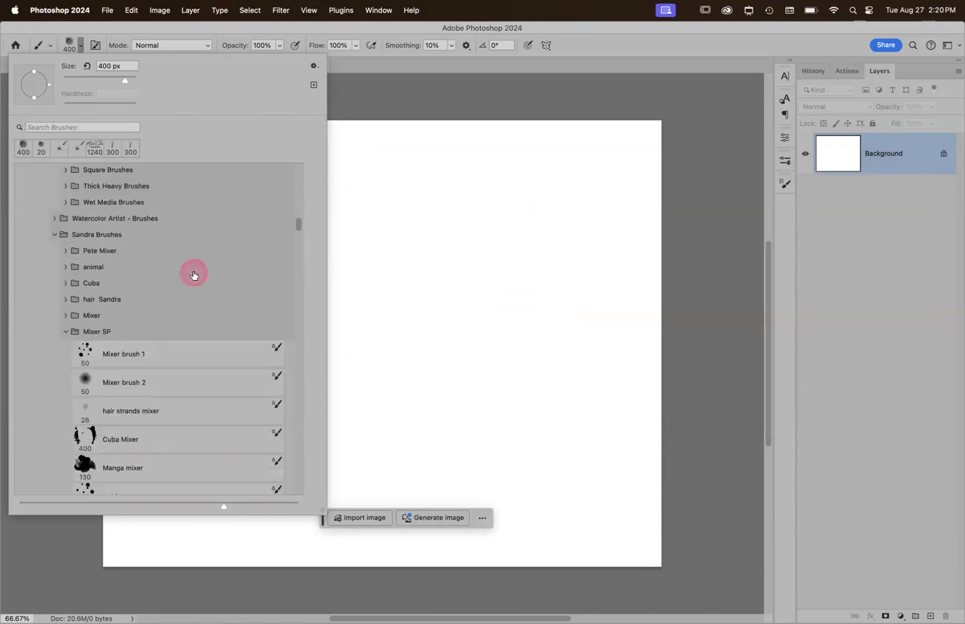
click(55, 233)
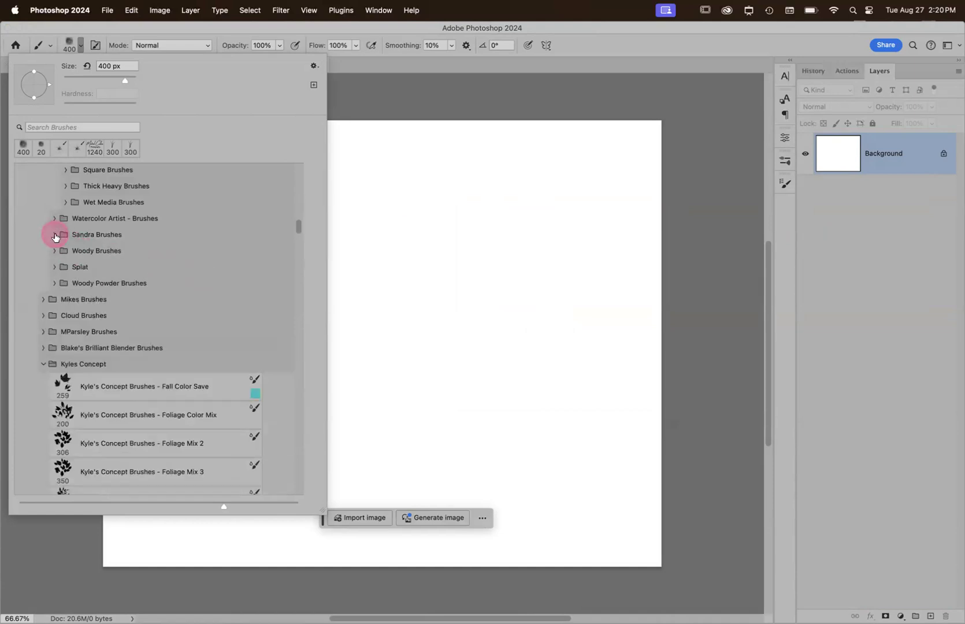
scroll(155, 288, up, 15)
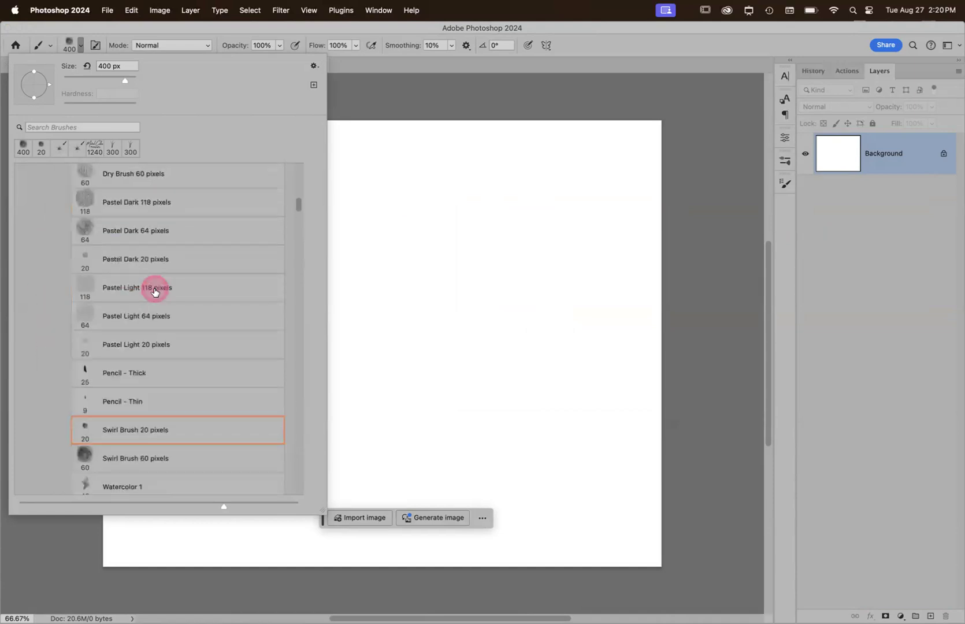
scroll(155, 289, up, 7)
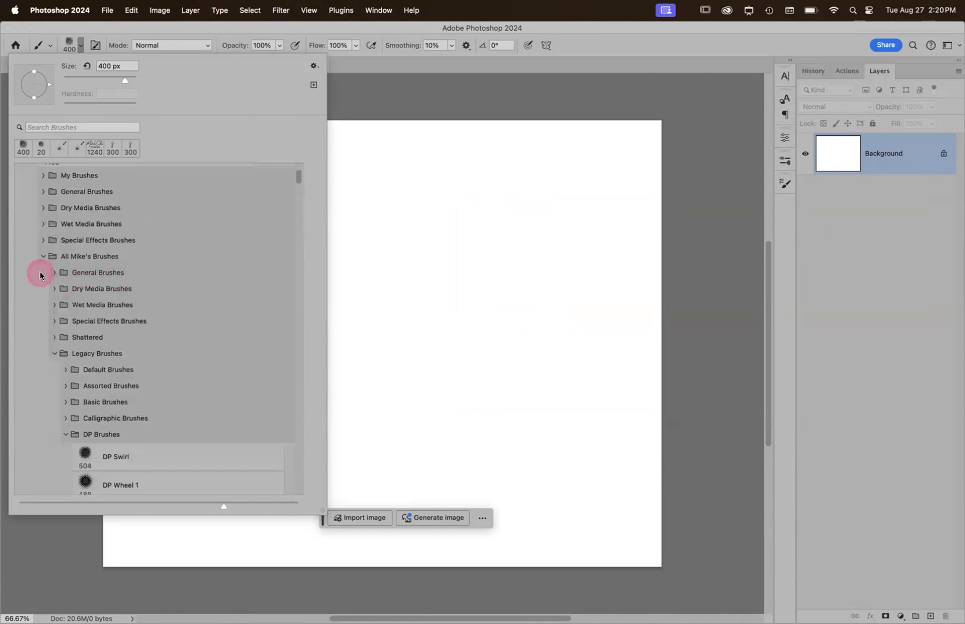
click(44, 261)
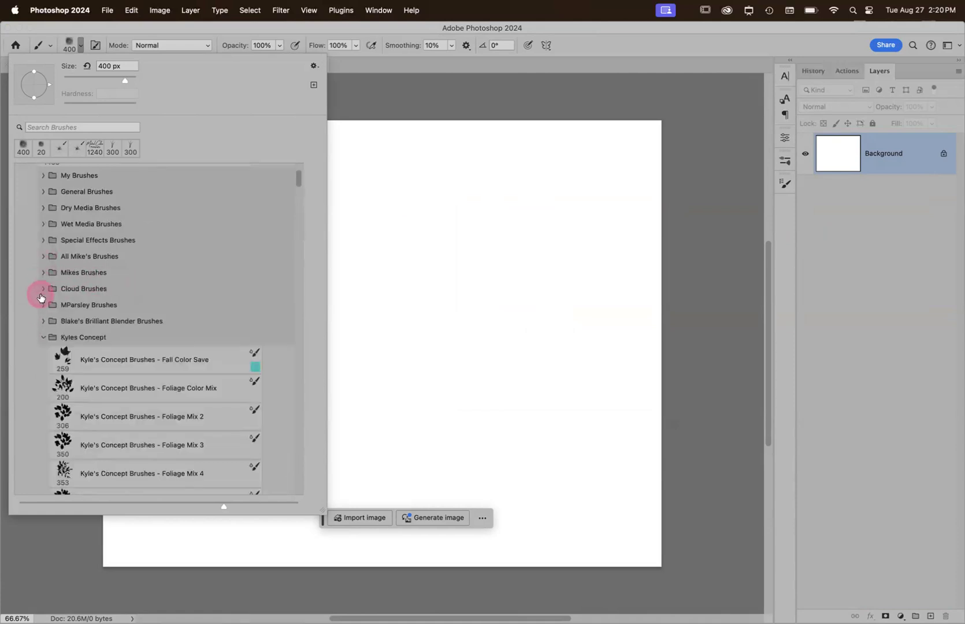
scroll(41, 291, down, 3)
click(43, 232)
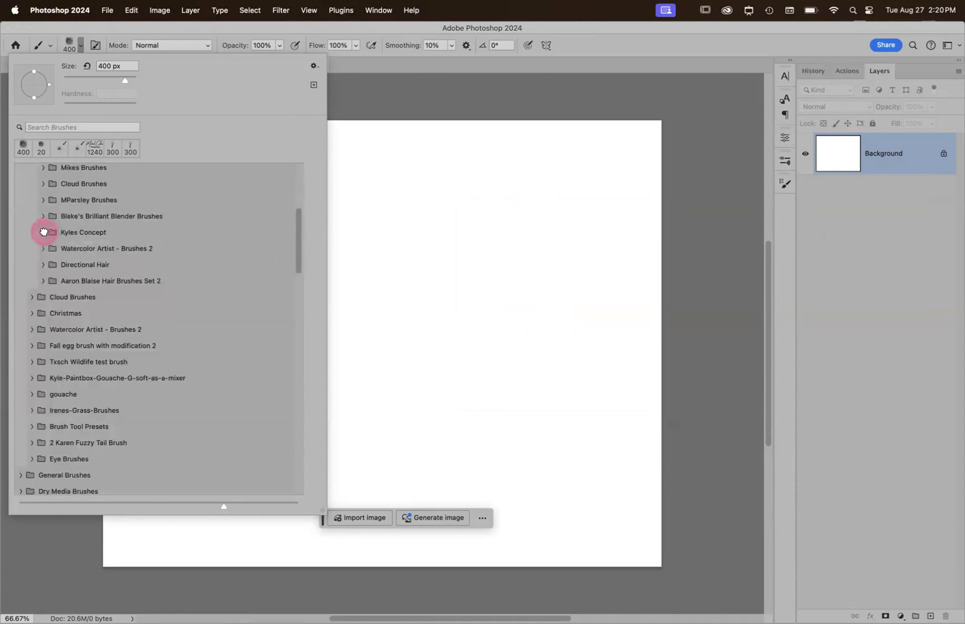
scroll(51, 260, down, 15)
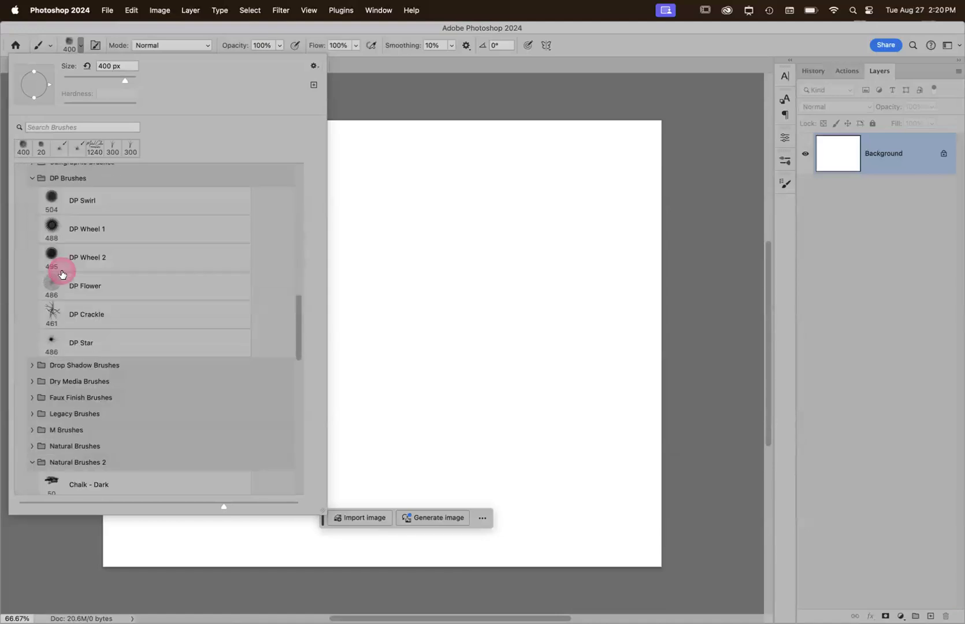
scroll(54, 254, up, 1)
scroll(55, 255, up, 1)
click(33, 225)
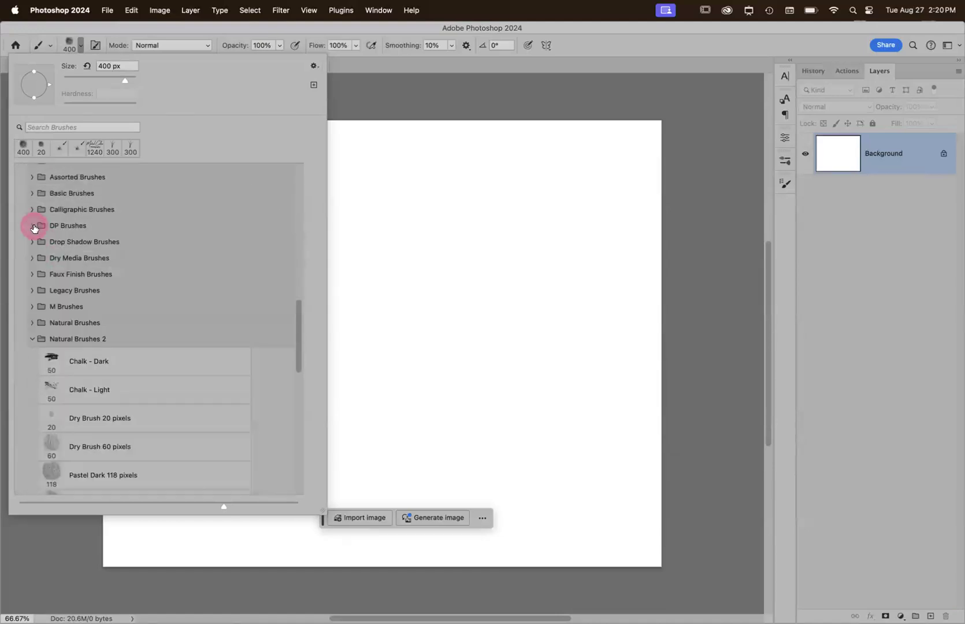
click(32, 341)
Choose Sampled Brush 50 from the imported Simple Scrolls brush group
click(69, 489)
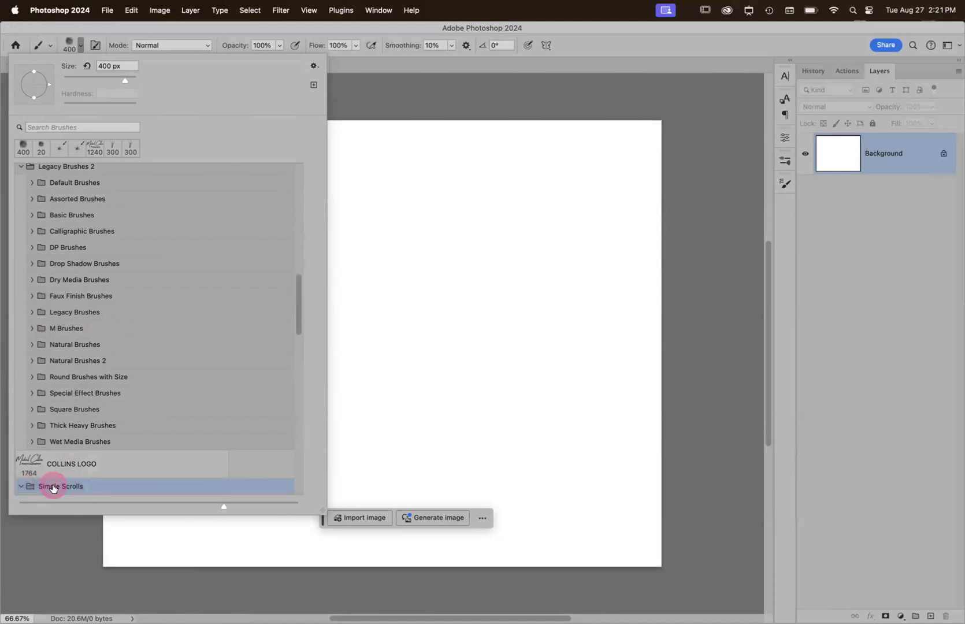
scroll(234, 393, down, 8)
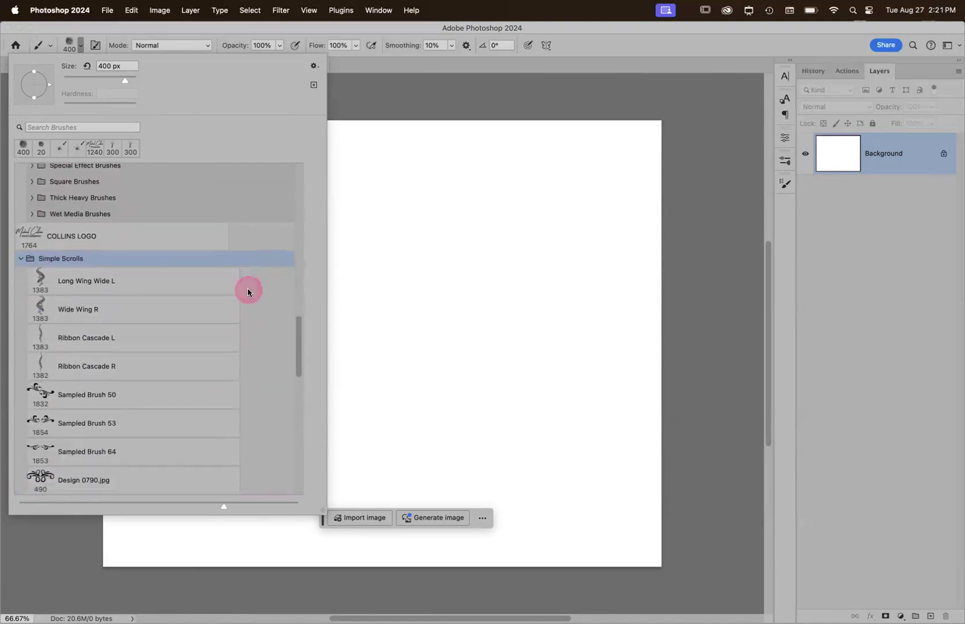
click(62, 394)
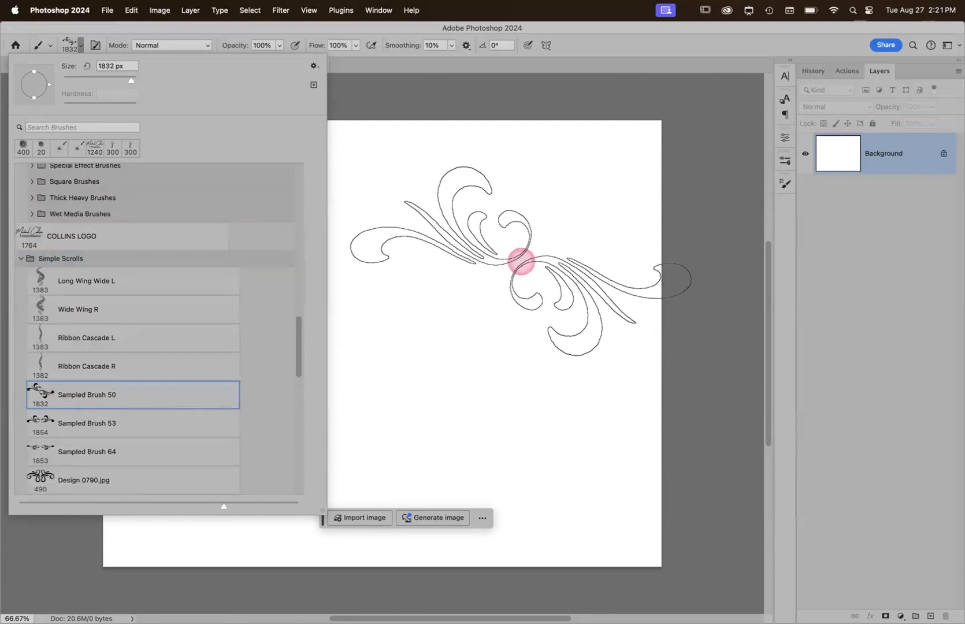
Stamp the scroll brush once at 50% opacity and once at 20% opacity, and undo both test stamps
click(697, 46)
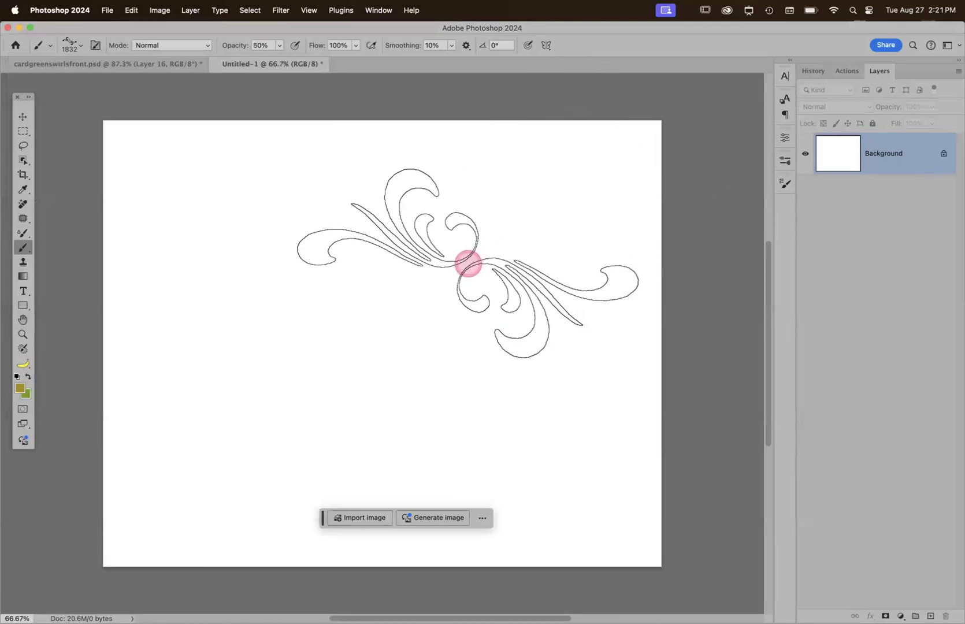
click(465, 264)
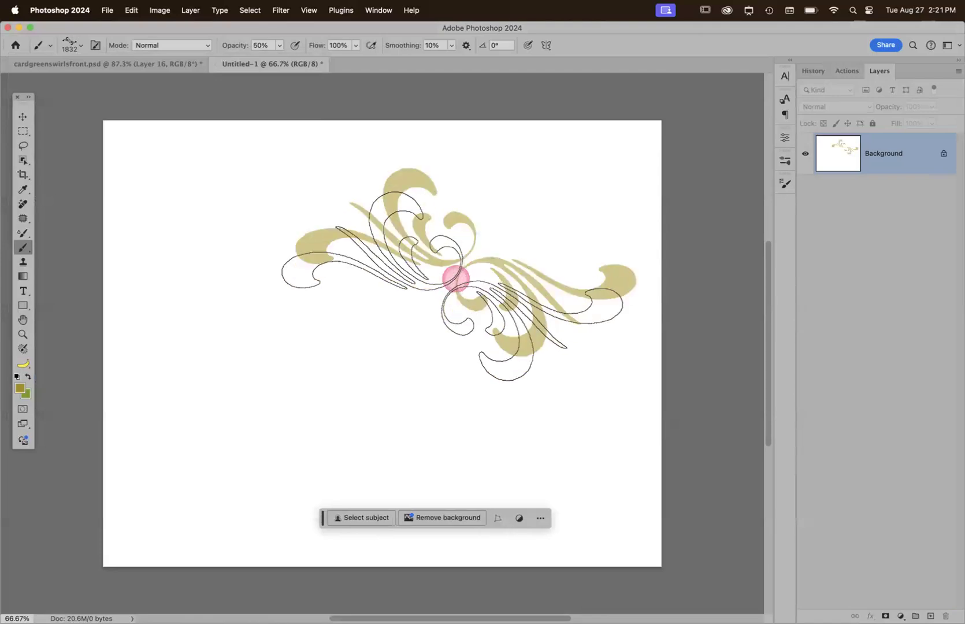
click(356, 397)
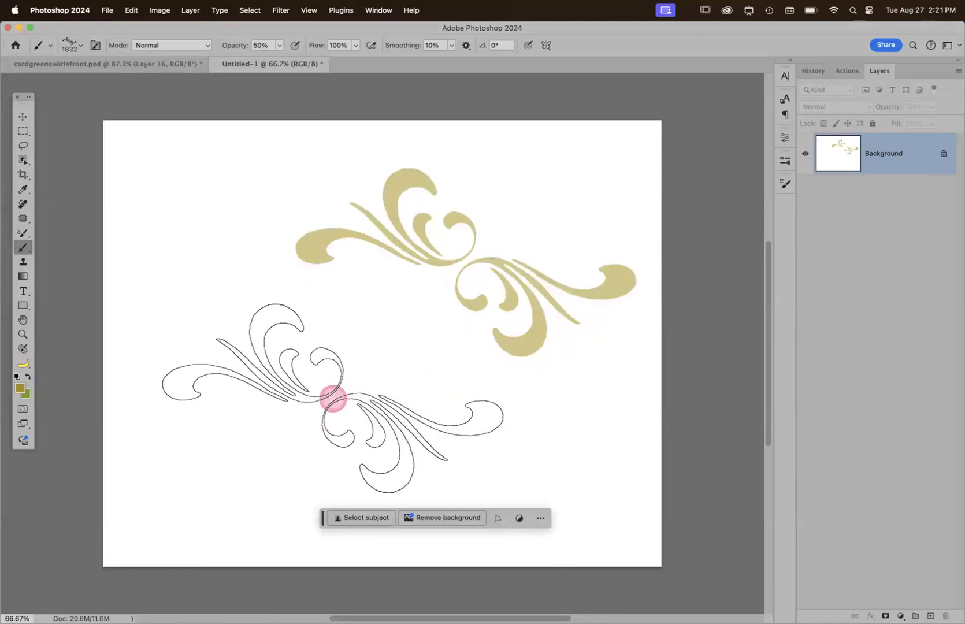
key(2)
click(295, 397)
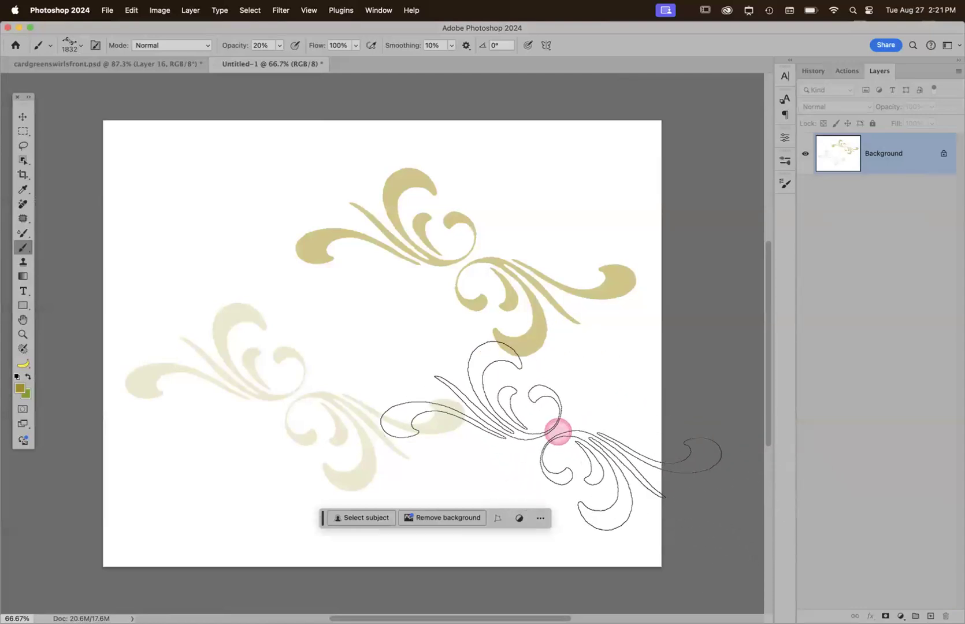
key(super+z)
key(super+z)
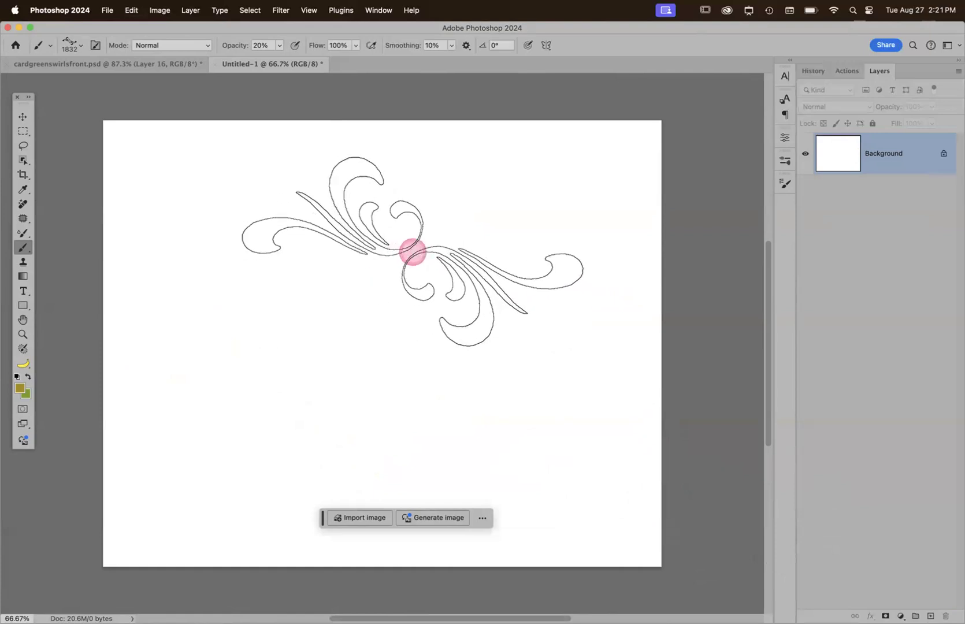
Stamp three scrolls at 20% opacity: upper right at 0°, left side at -90°, and lower middle at -176° with 80% roundness
click(481, 228)
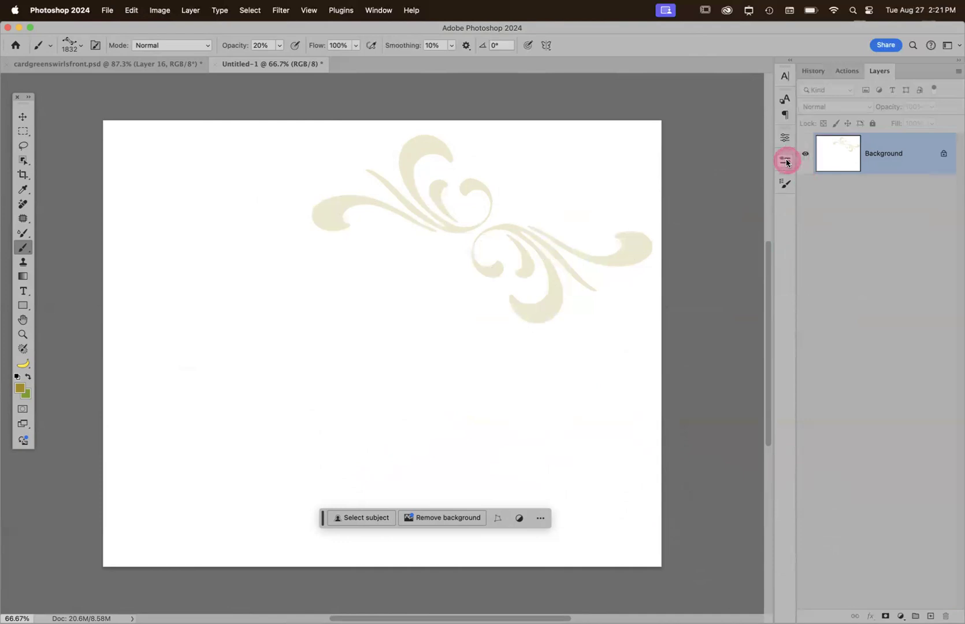
click(785, 161)
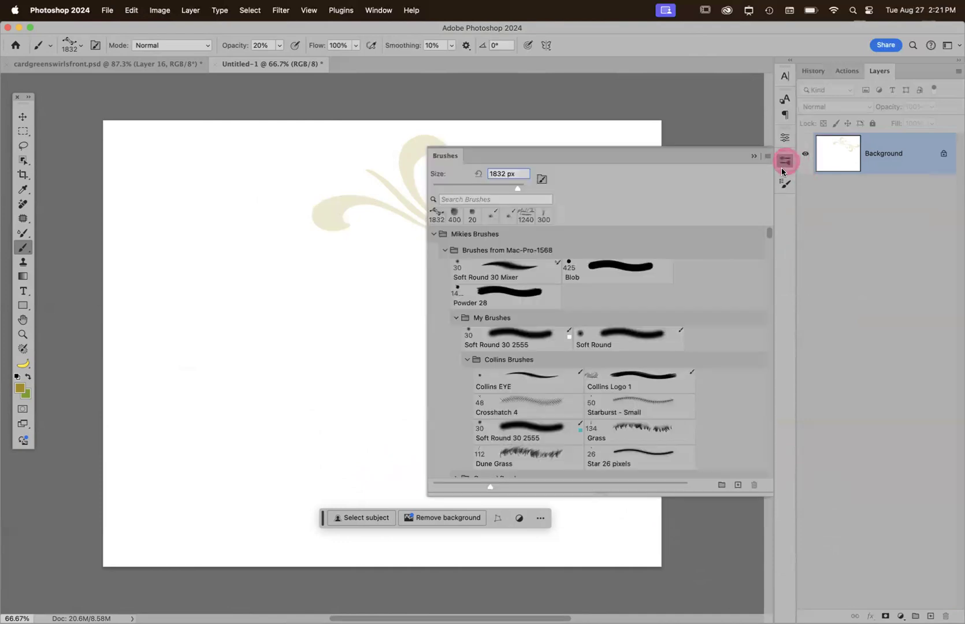
click(783, 182)
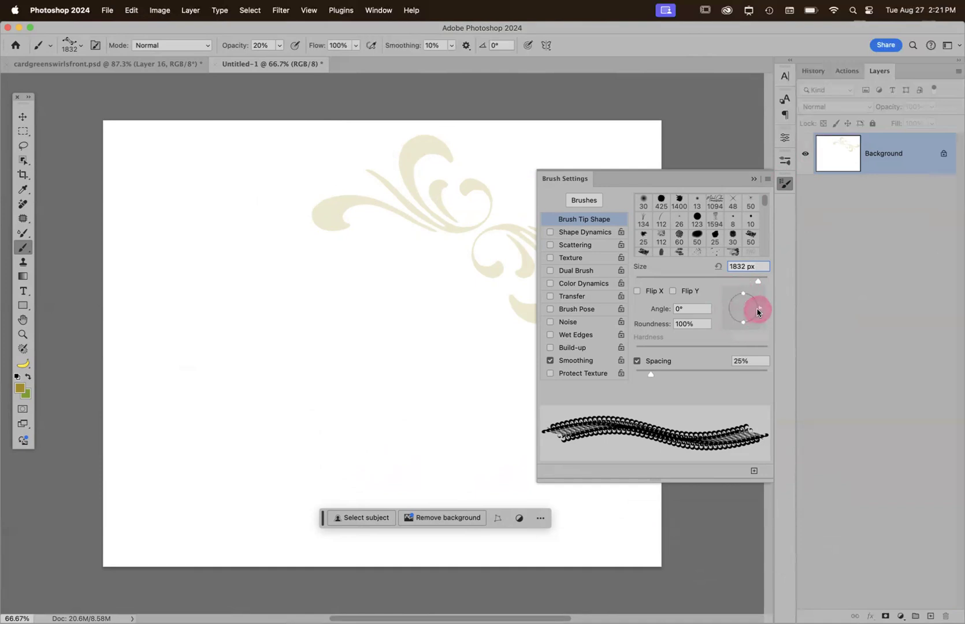
drag(759, 309, 743, 327)
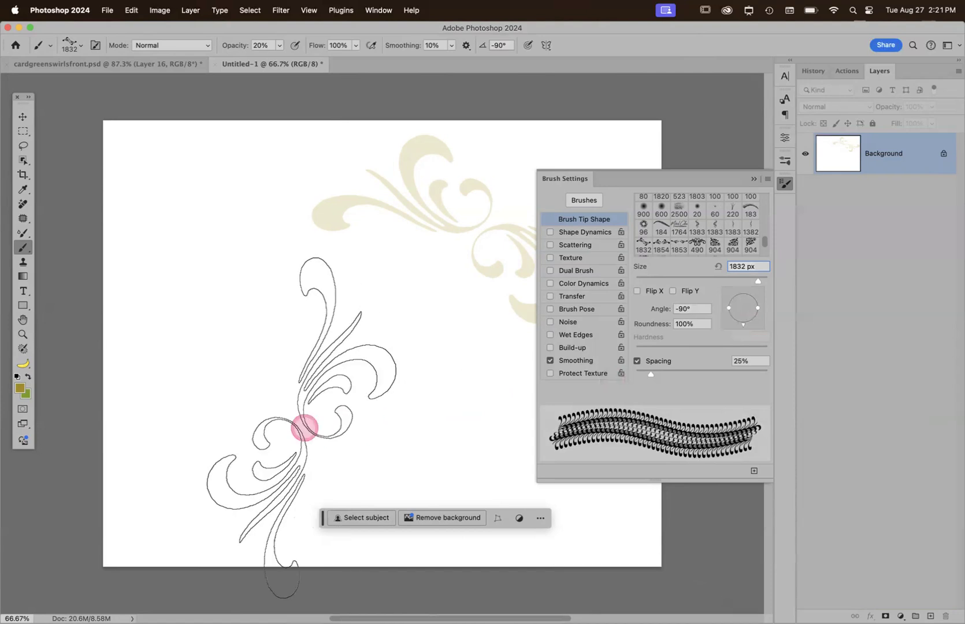
click(207, 317)
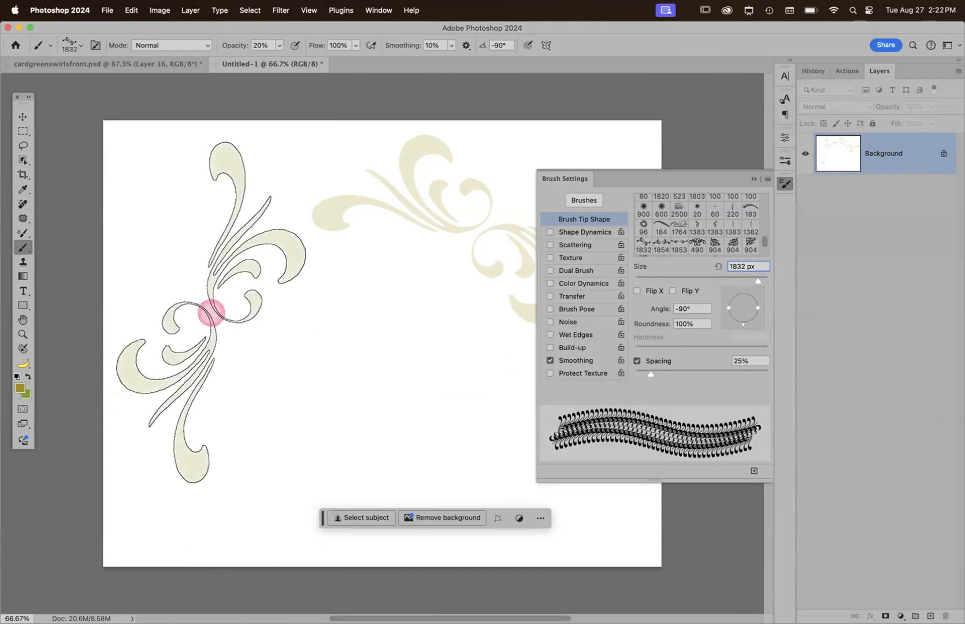
mouse_move(728, 306)
mouse_down()
mouse_move(732, 320)
mouse_move(720, 309)
mouse_up()
click(387, 440)
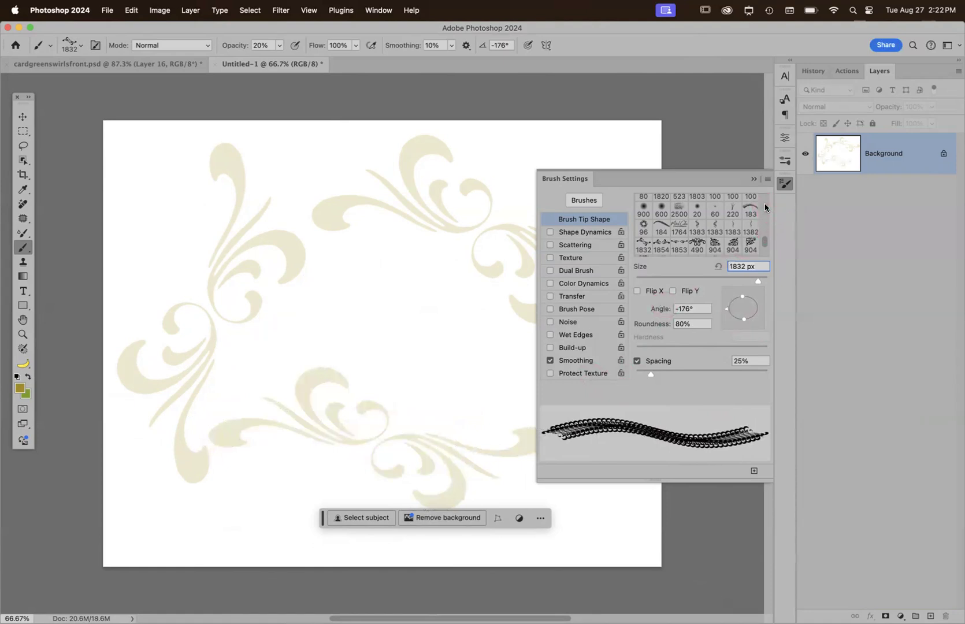
Set the brush spacing to 1% and enable Shape Dynamics with 51% angle jitter
drag(650, 374, 629, 372)
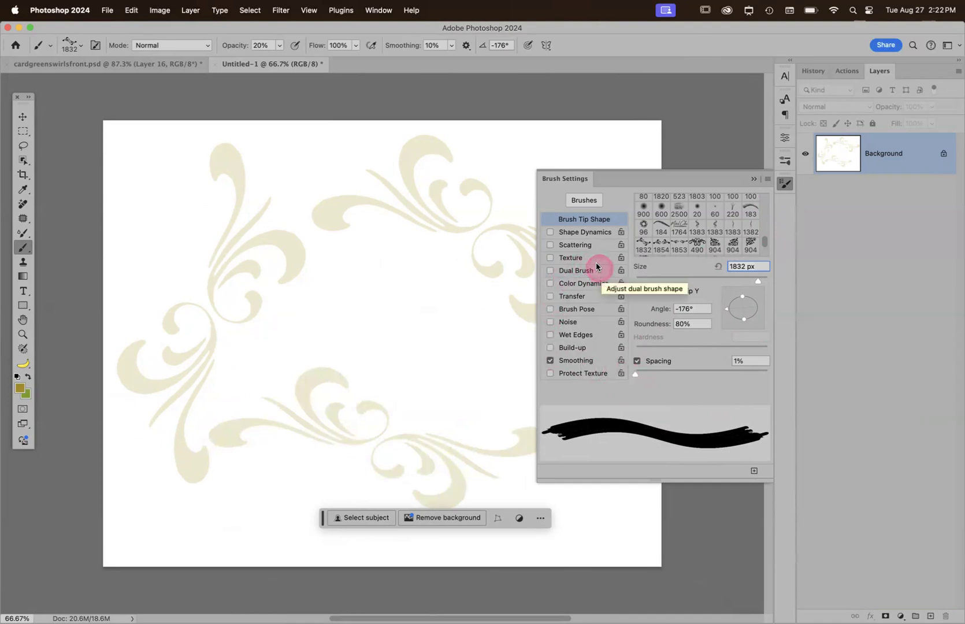
click(589, 233)
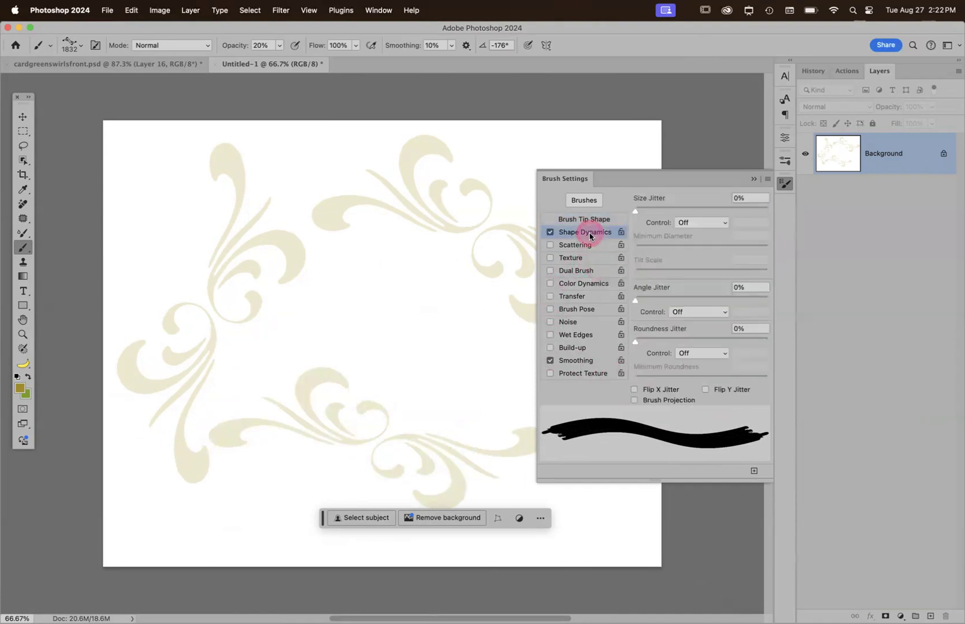
click(702, 297)
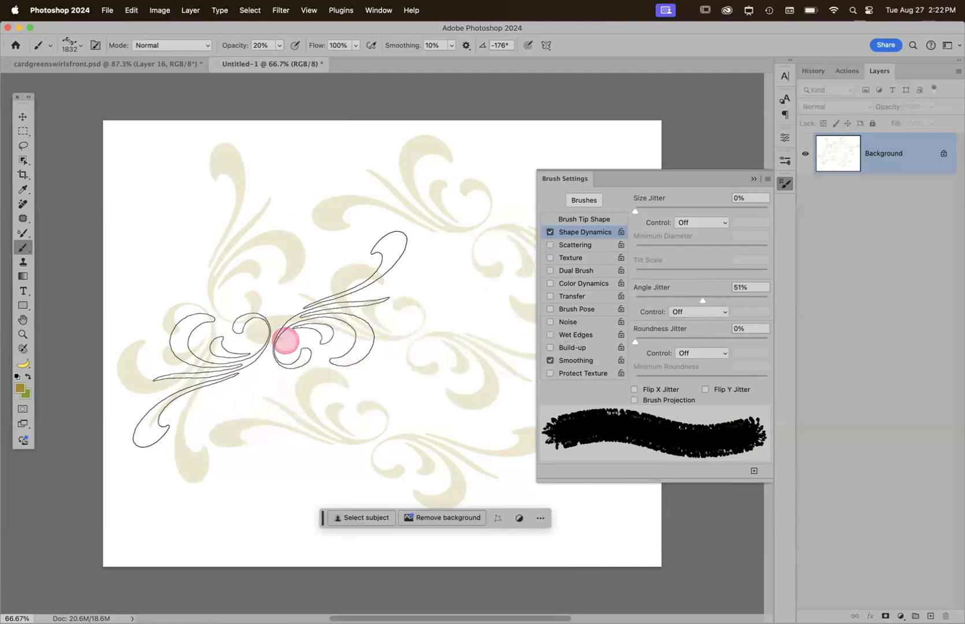
Stamp several randomly rotated scrolls across the middle, upper left and lower right of the canvas
click(316, 432)
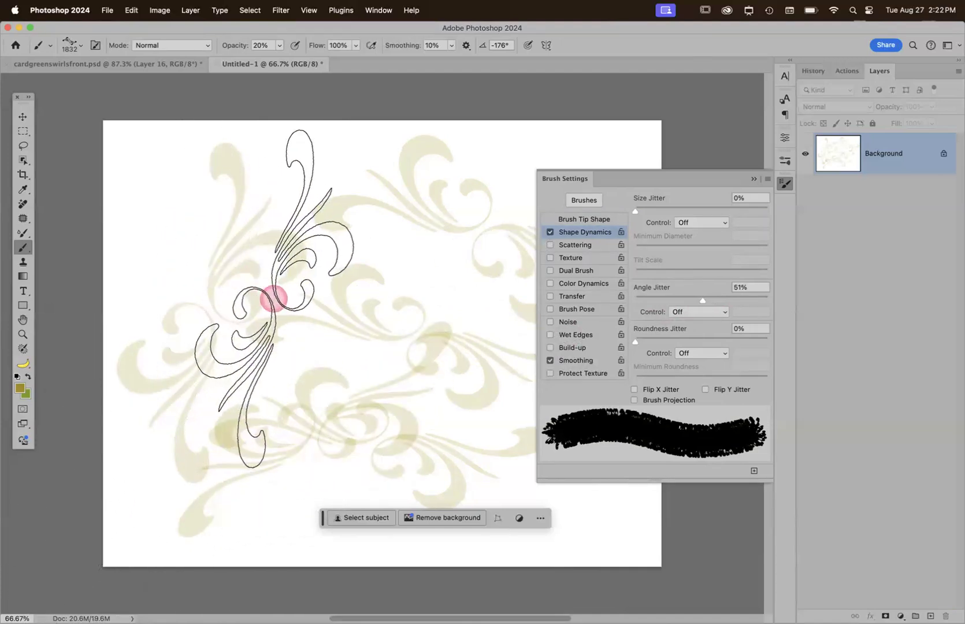
click(378, 318)
click(263, 275)
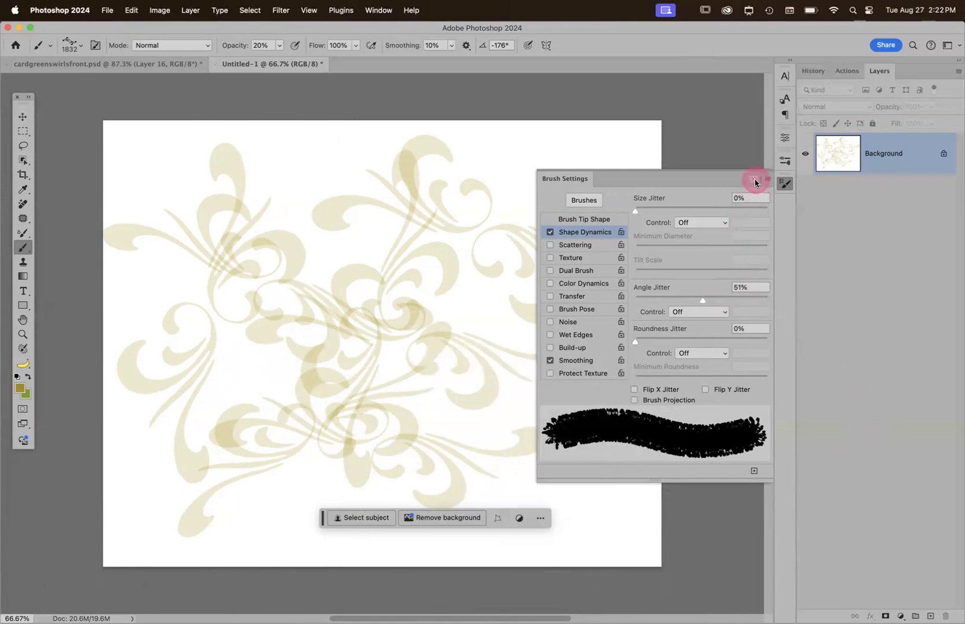
click(754, 181)
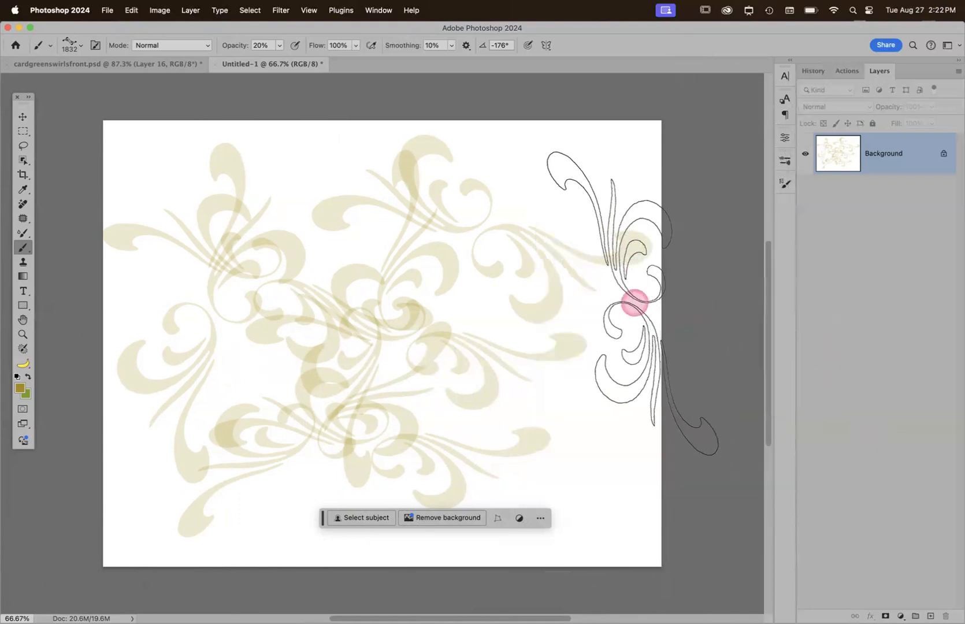
click(589, 366)
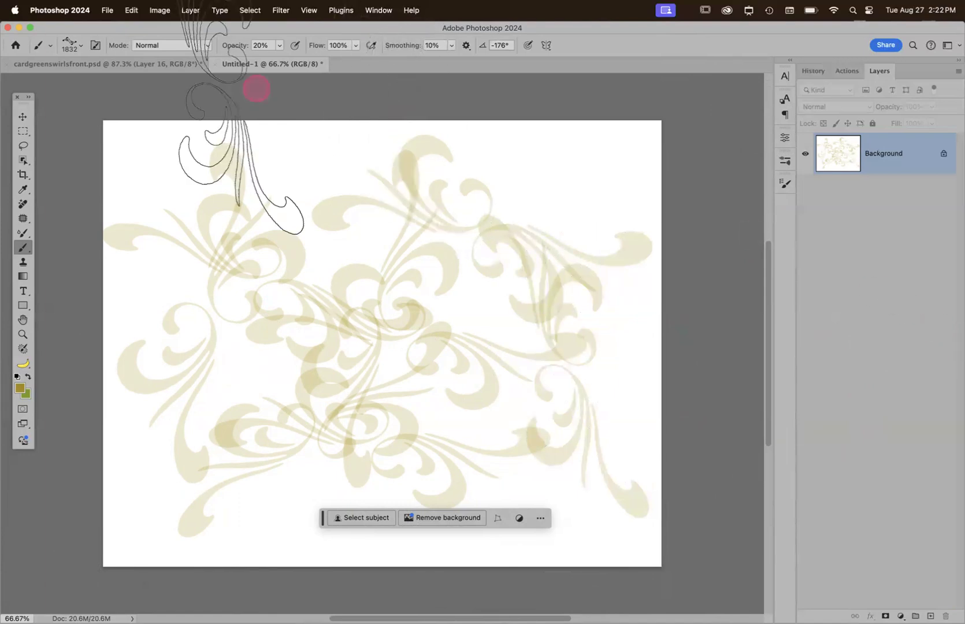
Choose the Design 0790.jpg brush and stamp the ornament twice along the canvas's upper edge
click(67, 49)
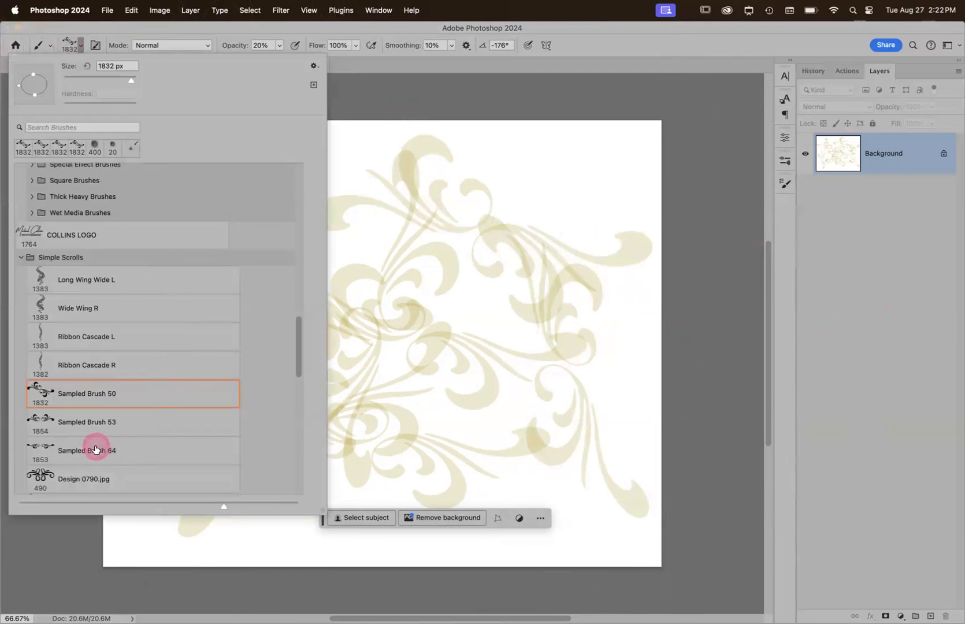
click(69, 476)
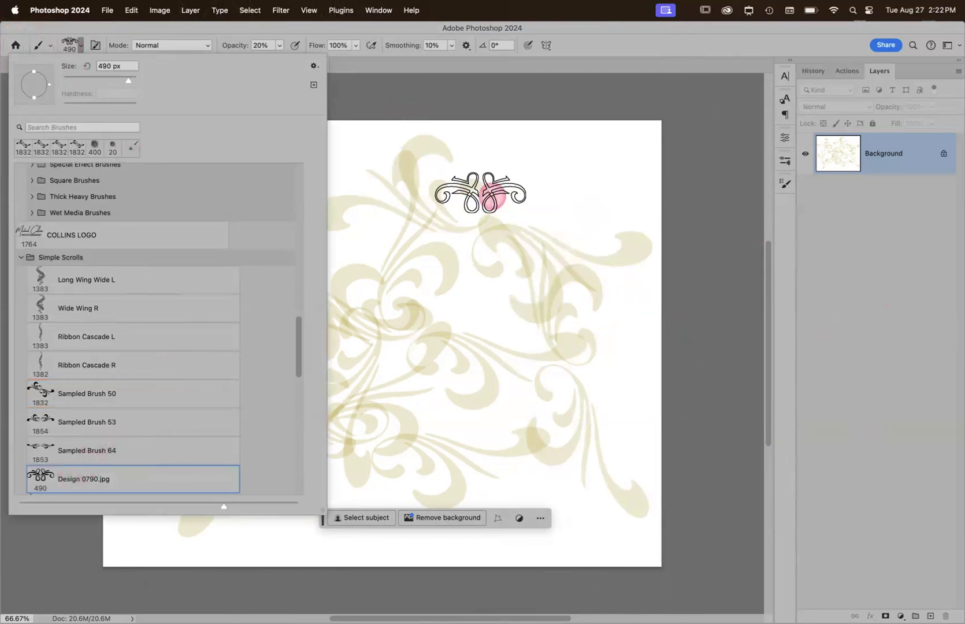
click(562, 168)
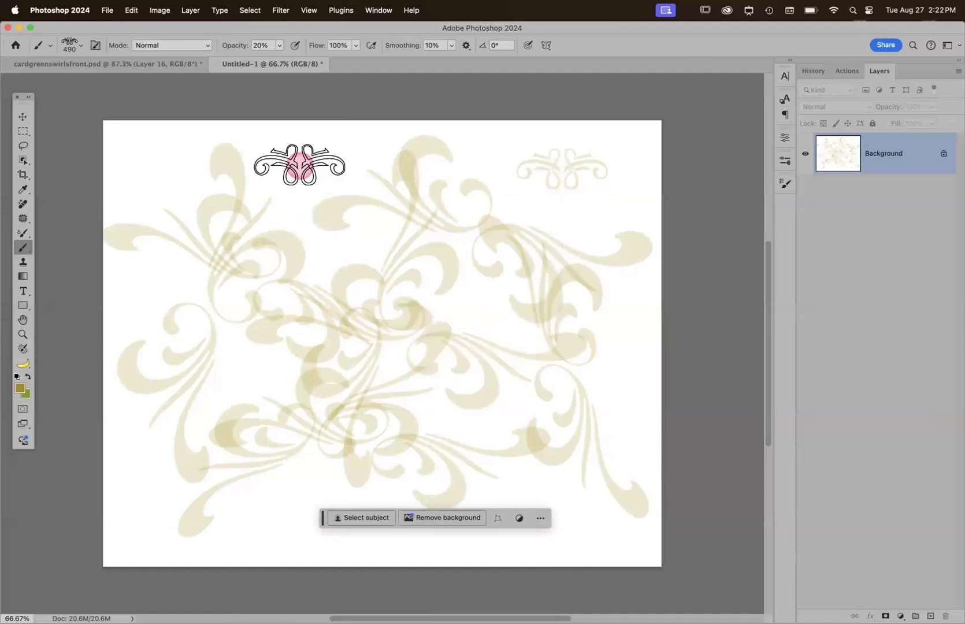
click(299, 166)
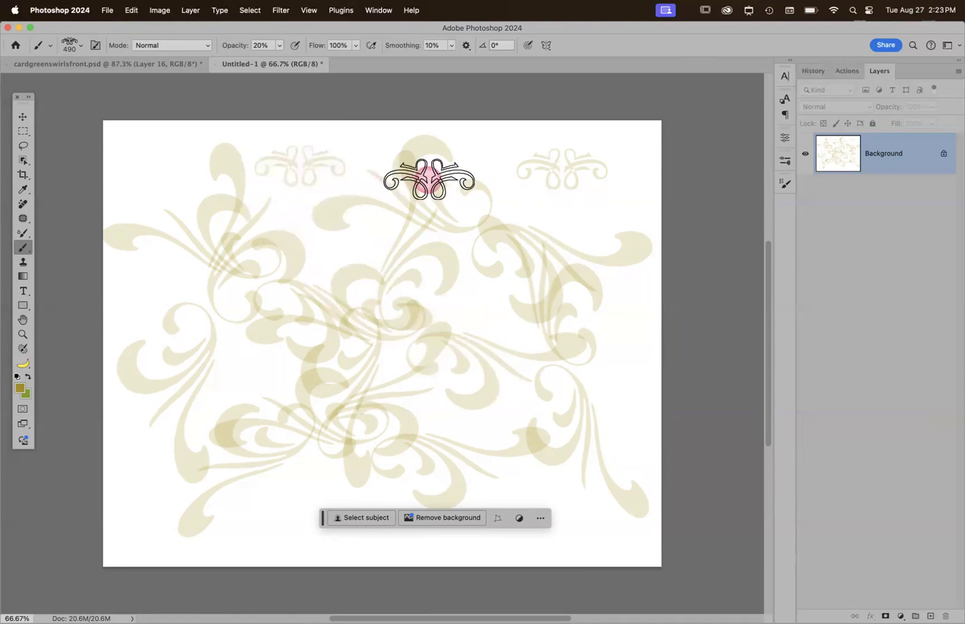
Rotate the ornament brush tip degree by degree to -83° and stamp it near the canvas's right edge
key(Right)
key(Right)
key(Right)
key(Right)
key(Right)
key(Right)
key(Right)
key(Right)
key(Right)
key(Right)
key(Right)
key(Right)
key(Right)
key(Right)
key(Right)
key(Right)
key(Right)
key(Right)
key(Right)
key(Right)
key(Right)
key(Right)
key(Right)
key(Right)
key(Right)
key(Right)
key(Right)
key(Right)
key(Right)
key(Right)
key(Right)
key(Right)
key(Right)
key(Right)
key(Right)
key(Right)
key(Right)
key(Right)
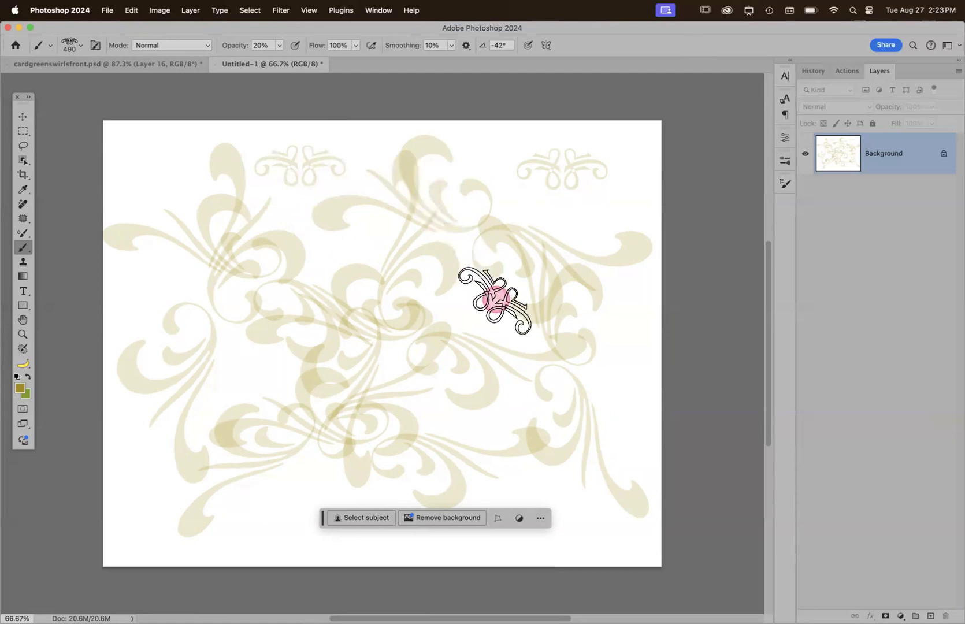
key(Right)
key(Right)
key(Right)
key(Right)
key(Right)
key(Right)
key(Right)
key(Right)
key(Right)
key(Right)
key(Right)
key(Right)
key(Right)
key(Right)
key(Right)
key(Right)
key(Right)
key(Right)
key(Right)
key(Right)
key(Right)
key(Right)
key(Right)
key(Right)
key(Right)
key(Right)
key(Right)
key(Right)
key(Right)
key(Right)
key(Right)
key(Right)
key(Right)
key(Right)
key(Right)
key(Right)
key(Right)
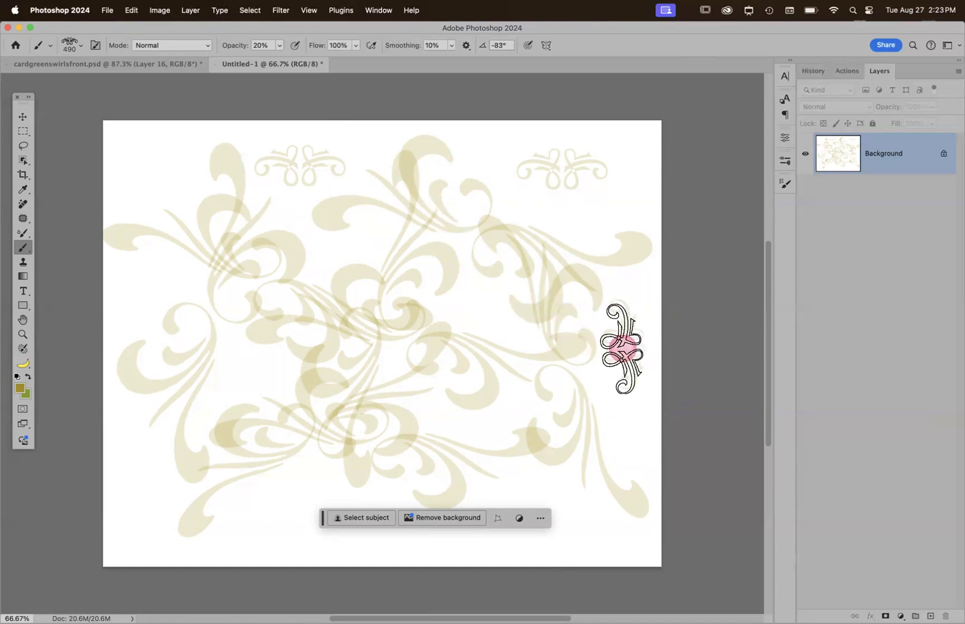
Rotate the brush tip in 15° increments to -173° and stamp it over the ornament at the canvas's right edge
key(shift+Right)
key(shift+Right)
key(shift+Right)
key(shift+Right)
key(shift+Right)
key(shift+Right)
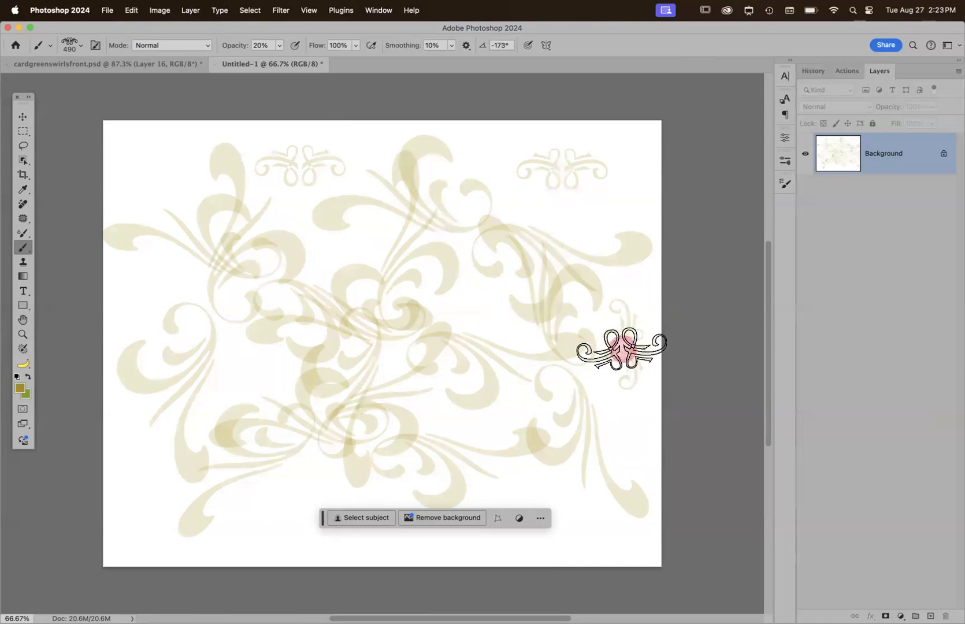
click(622, 348)
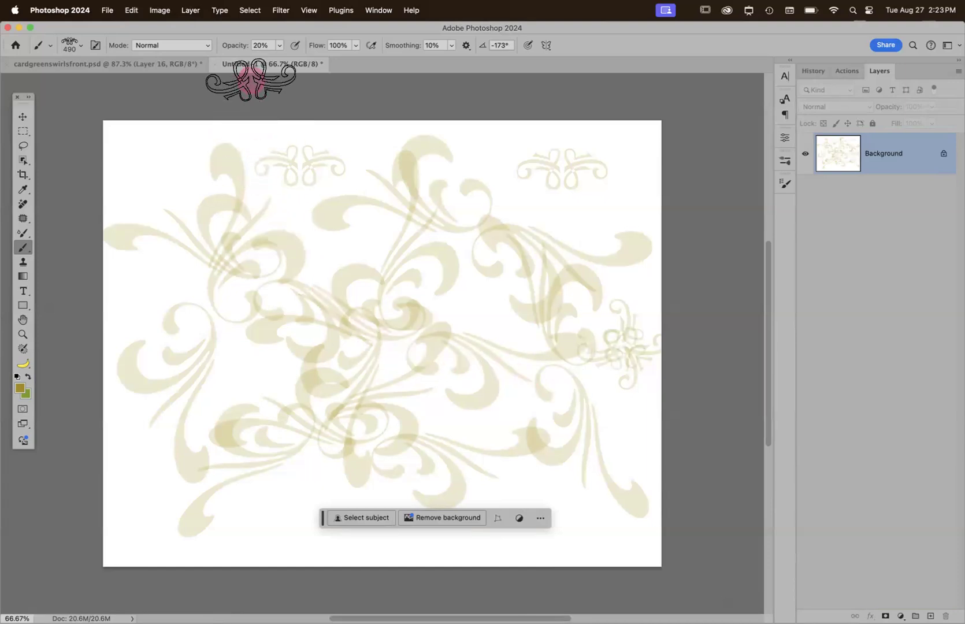
Switch to the cardgreenswirlsfront.psd document and expand its Swirls layer group
click(149, 65)
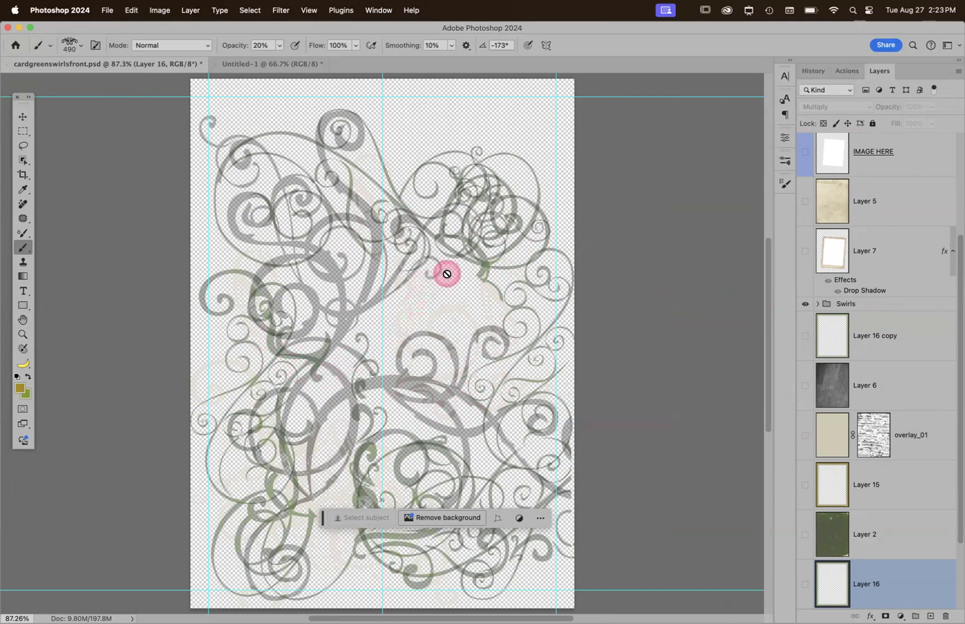
click(879, 304)
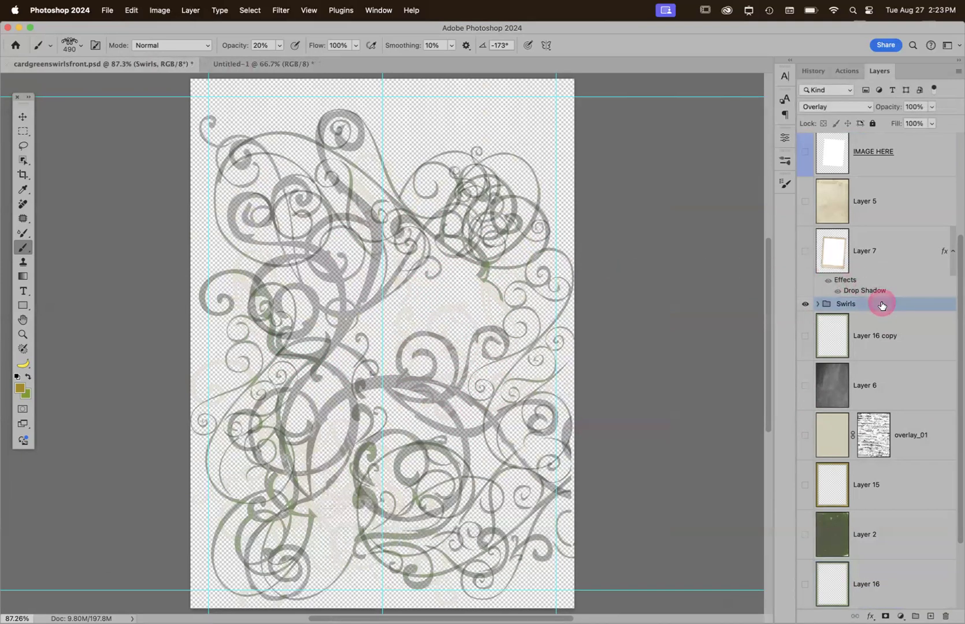
click(818, 305)
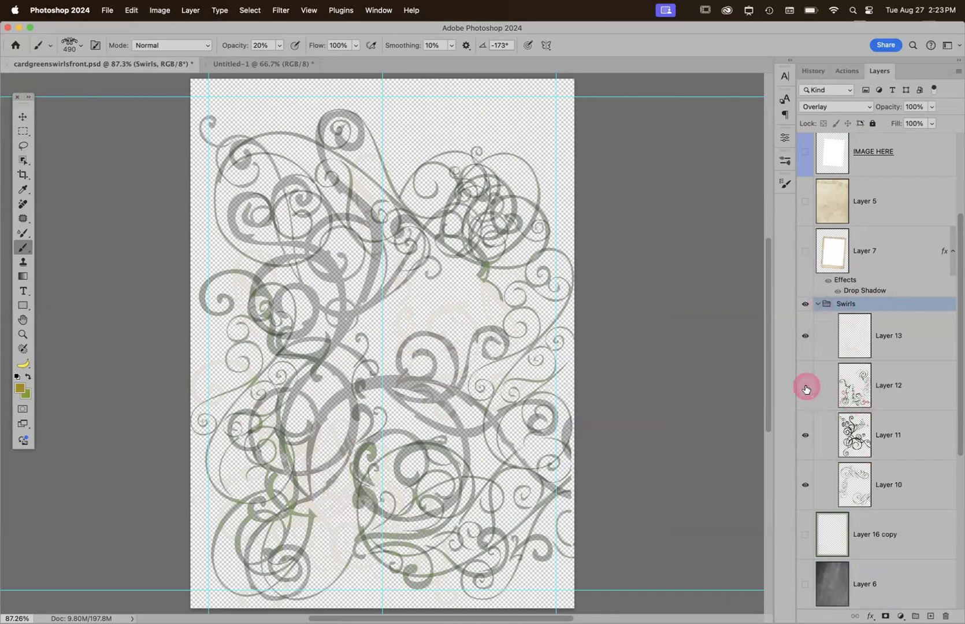
Hide Layer 12, Layer 11 and Layer 10 in the Swirls group one by one, and show them again
click(805, 388)
click(805, 436)
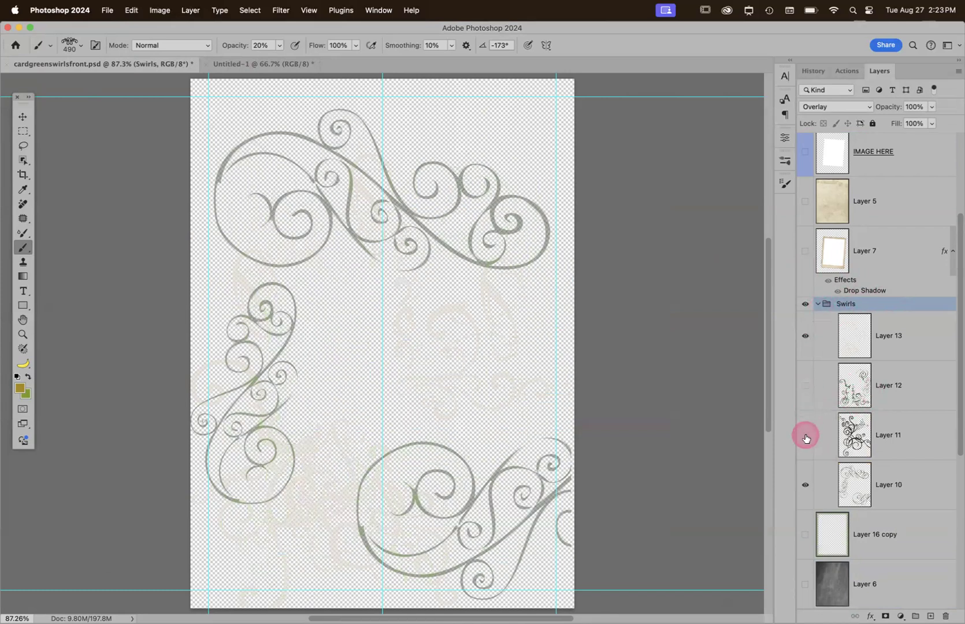
click(806, 485)
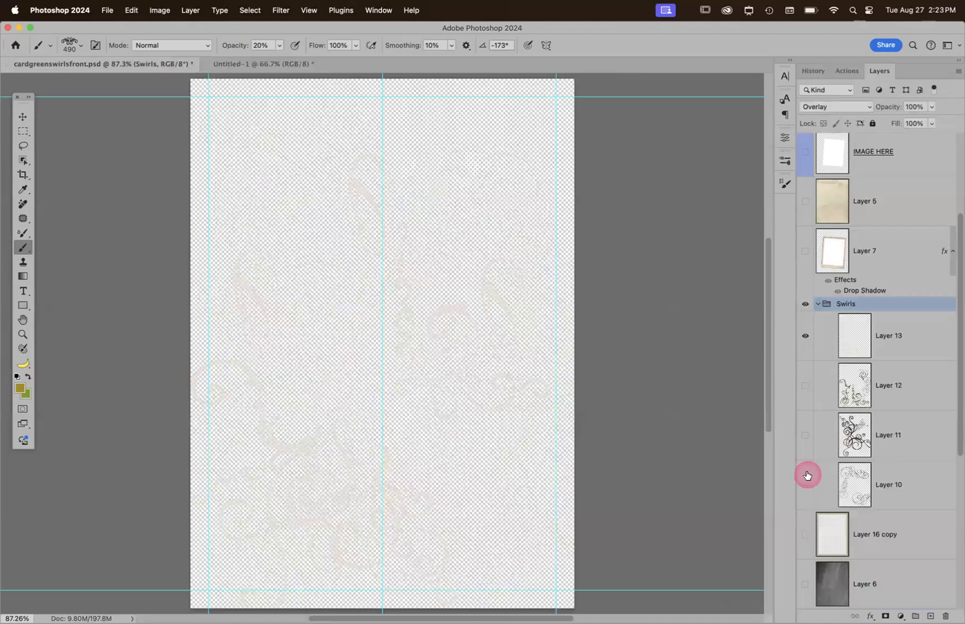
click(805, 462)
click(806, 435)
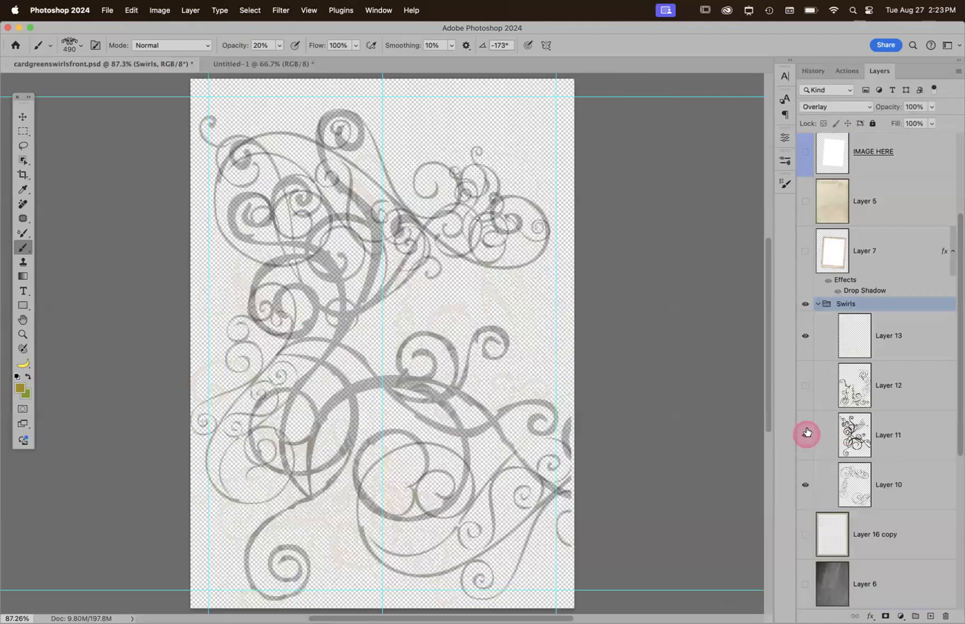
click(805, 385)
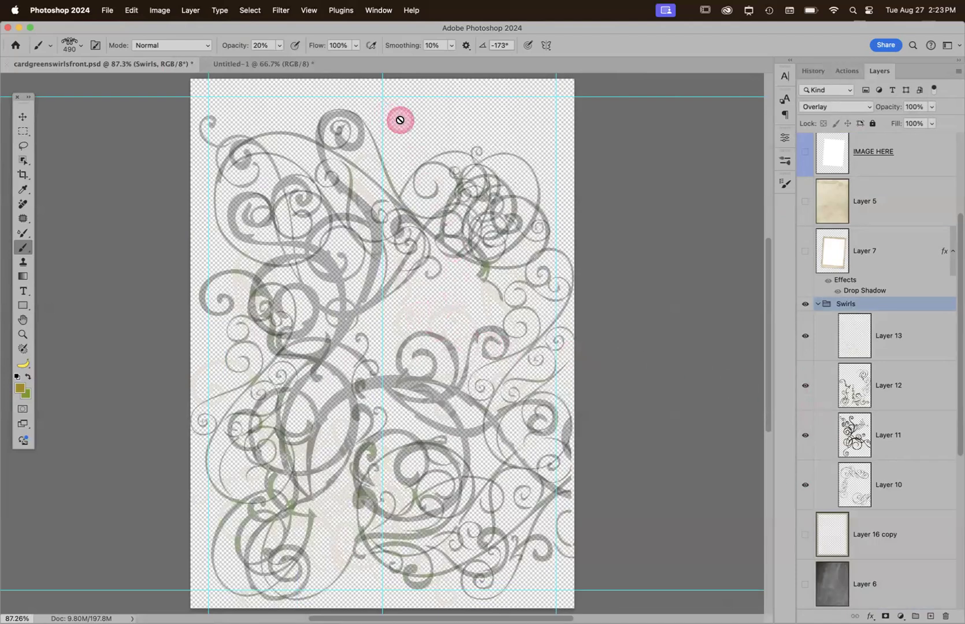
Add a new empty layer above Layer 13 in the Swirls group
click(917, 340)
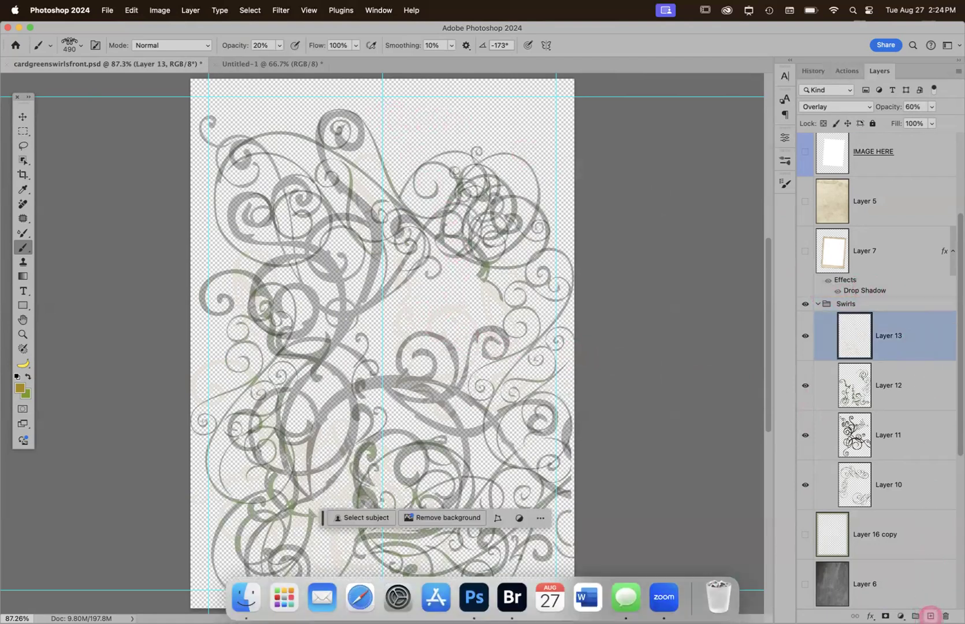
click(930, 616)
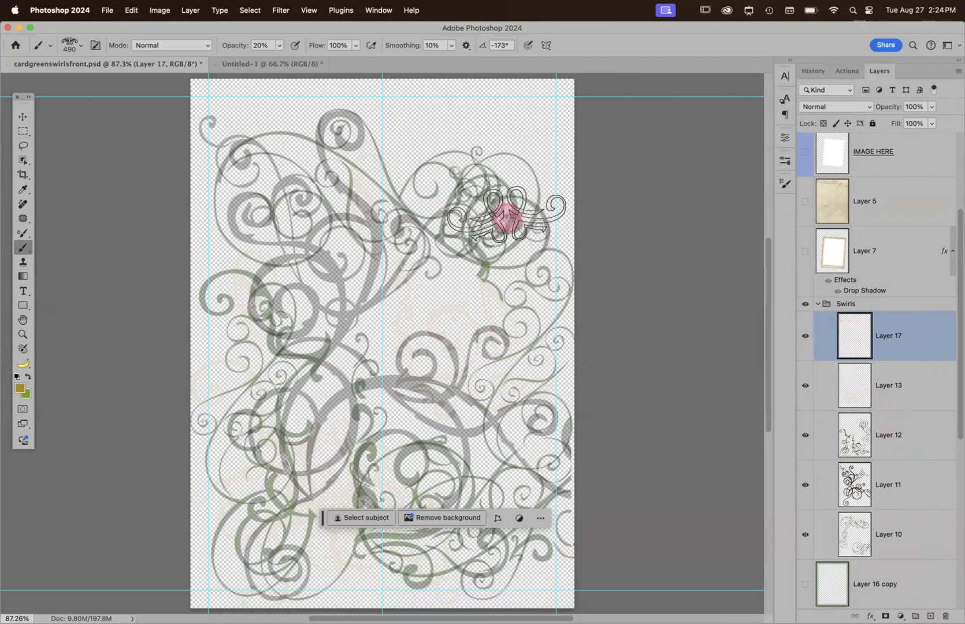
Hide Layers 13, 12, 11 and 10 in the Swirls group and stamp the scroll brush repeatedly down the canvas on Layer 17
drag(804, 483, 803, 523)
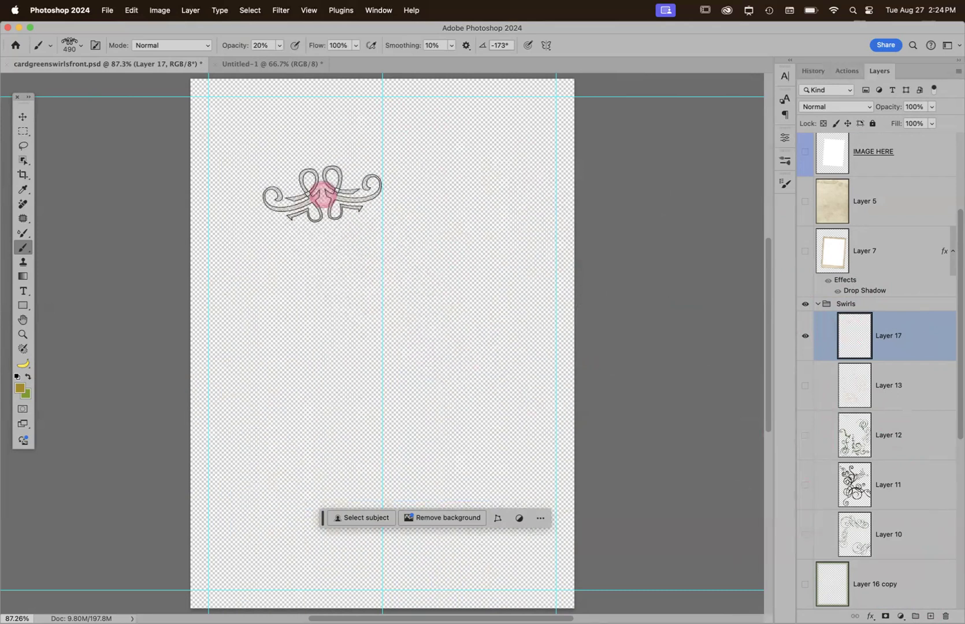
click(323, 197)
click(319, 299)
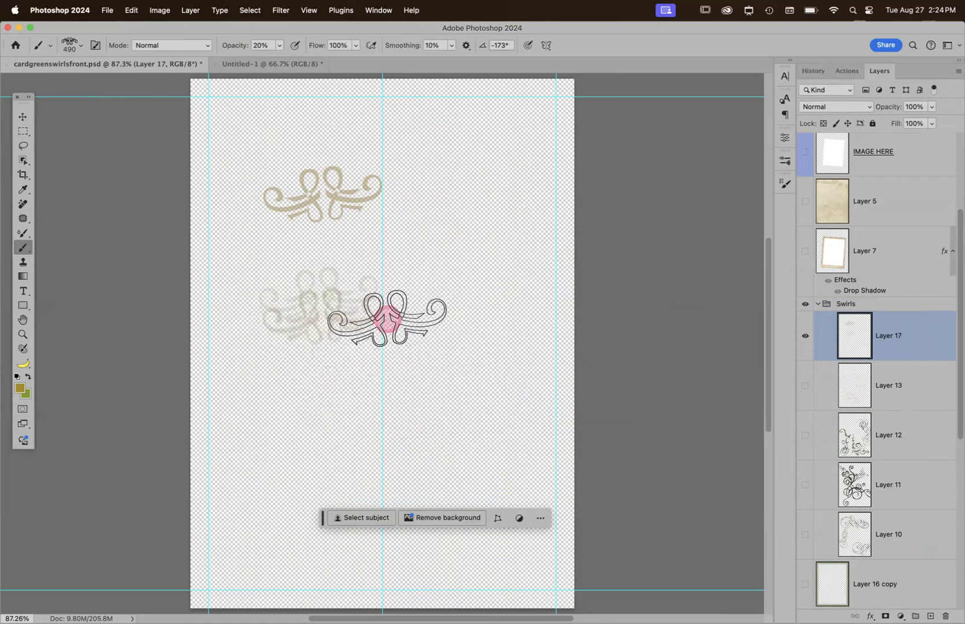
click(387, 321)
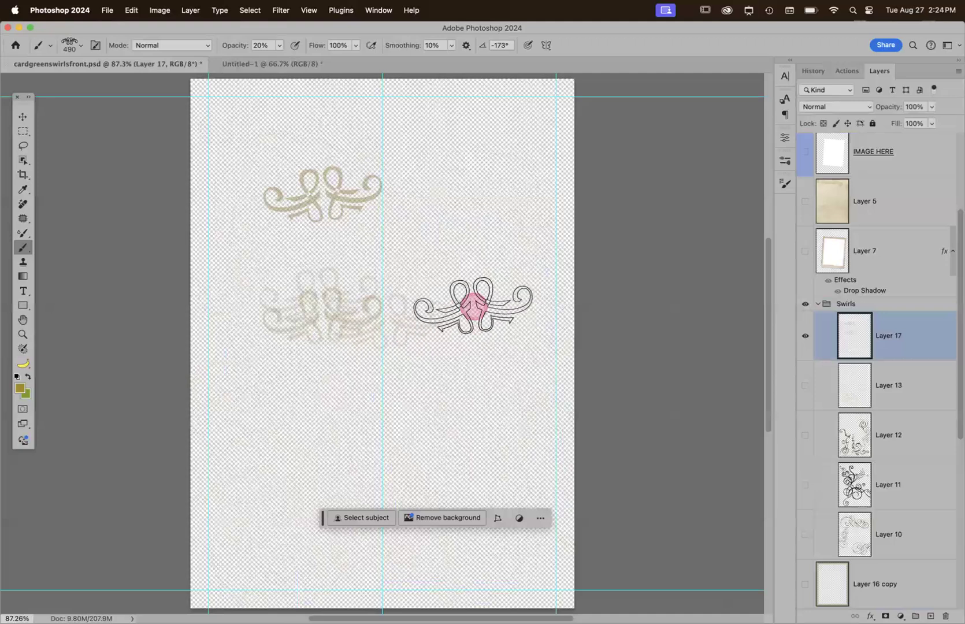
click(422, 305)
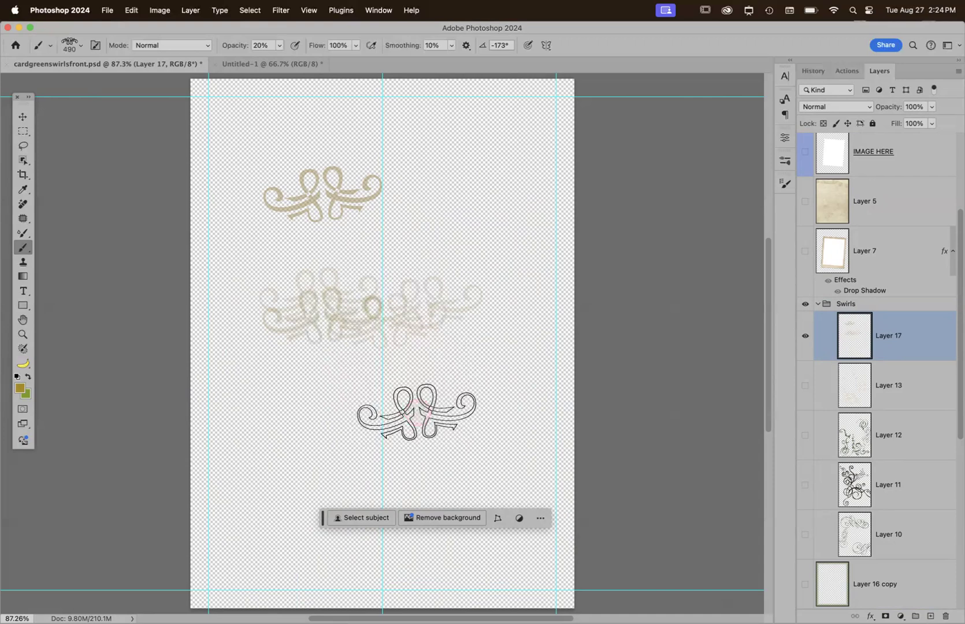
click(416, 411)
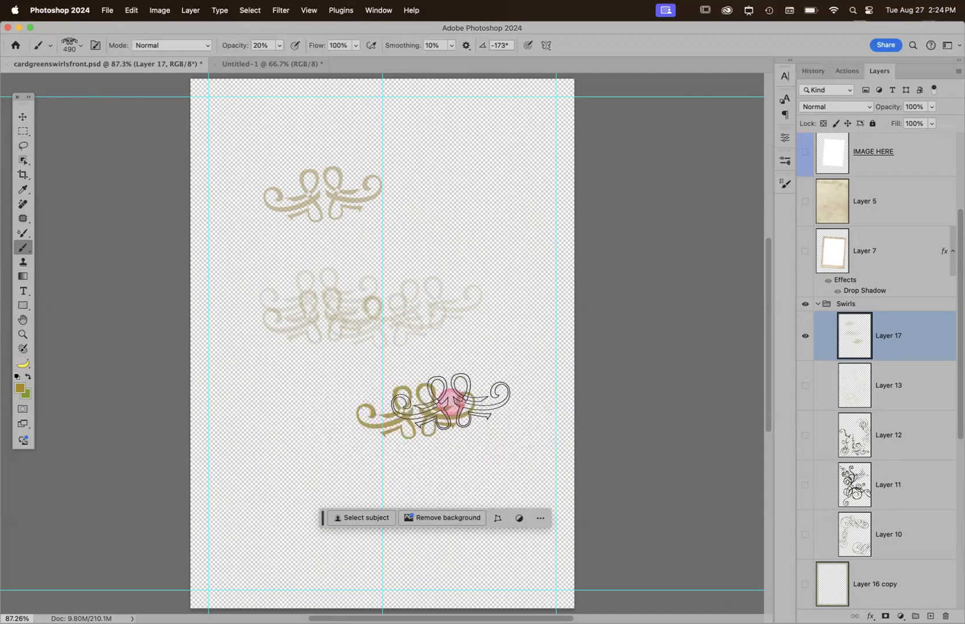
Show Layers 13, 12, 11 and 10 in the Swirls group again and make Layer 16 copy visible
drag(804, 382, 803, 531)
scroll(802, 523, down, 3)
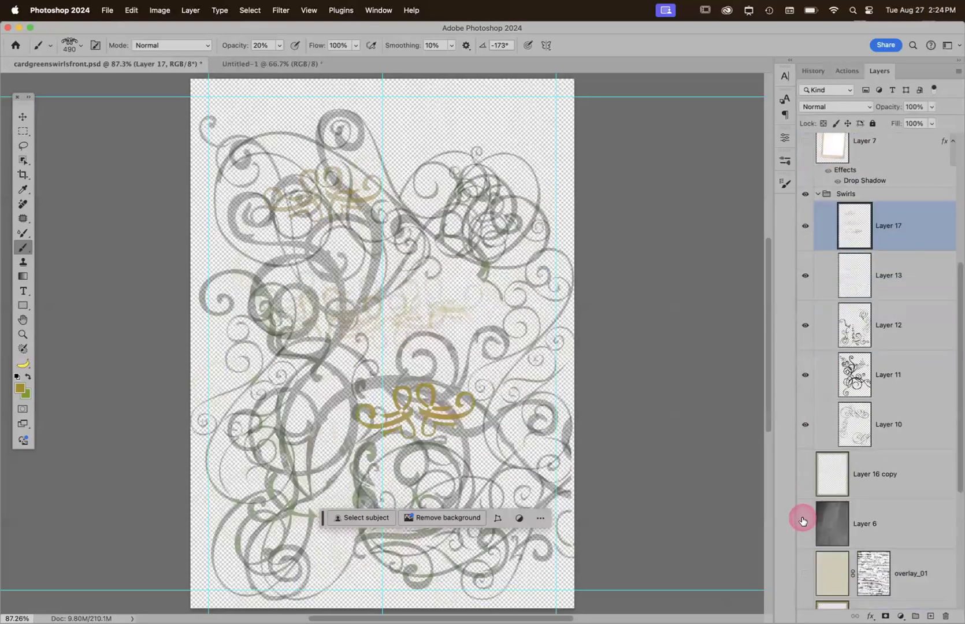
click(803, 479)
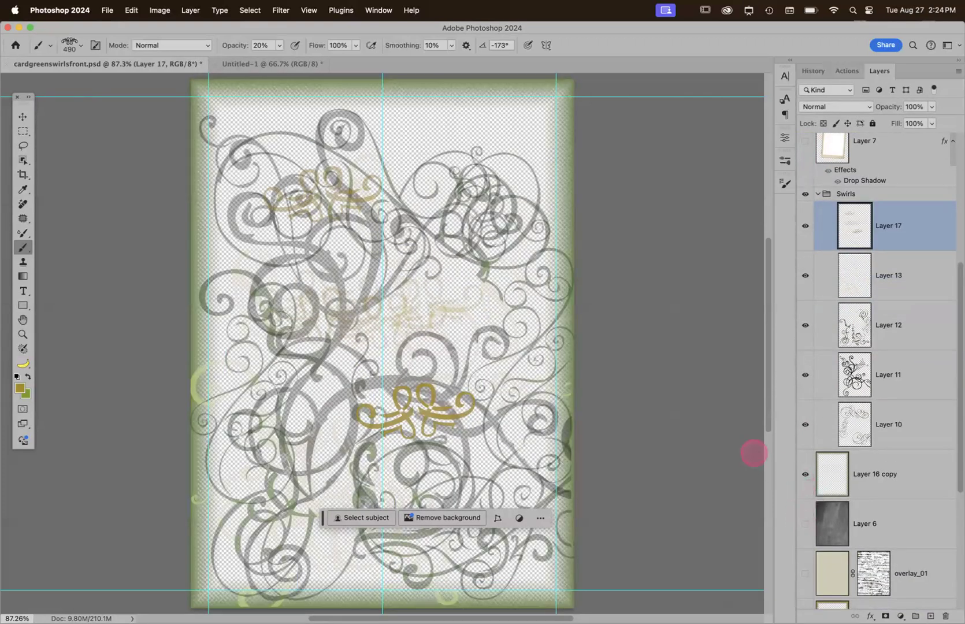
Close cardgreenswirlsfront.psd and Untitled-1 without saving the changes
key(super+w)
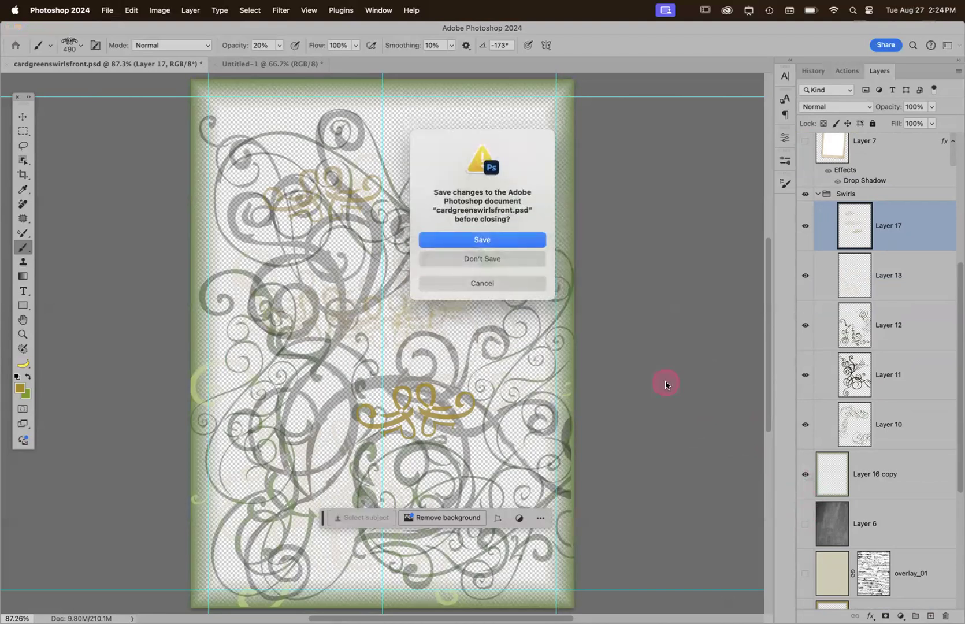
key(super+d)
key(super+w)
key(super+d)
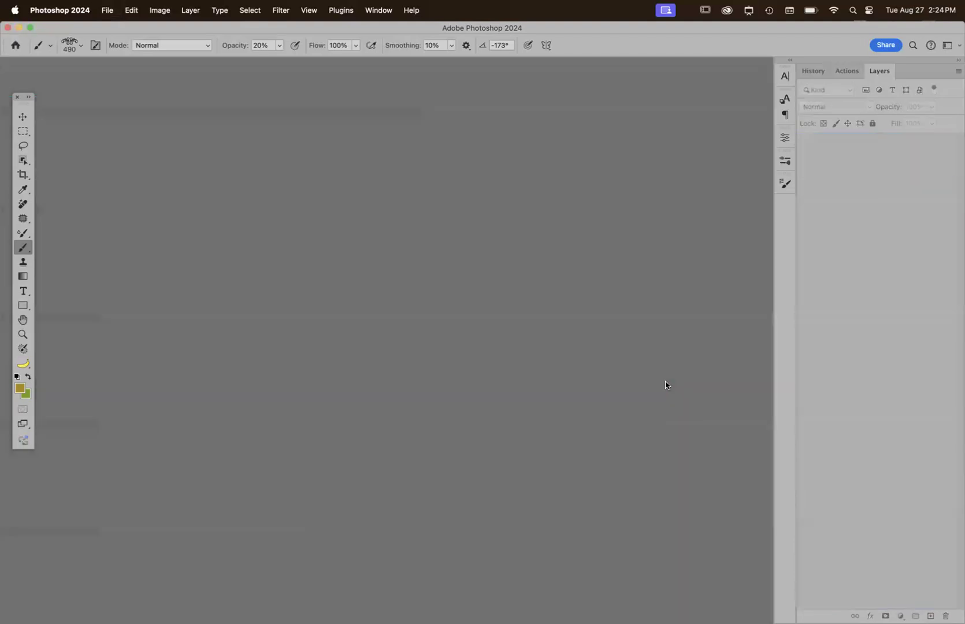
Switch to Adobe Bridge and open 8 x 4 Panel Card.psd from the Aug 2024 folder in Photoshop
key(super+Tab)
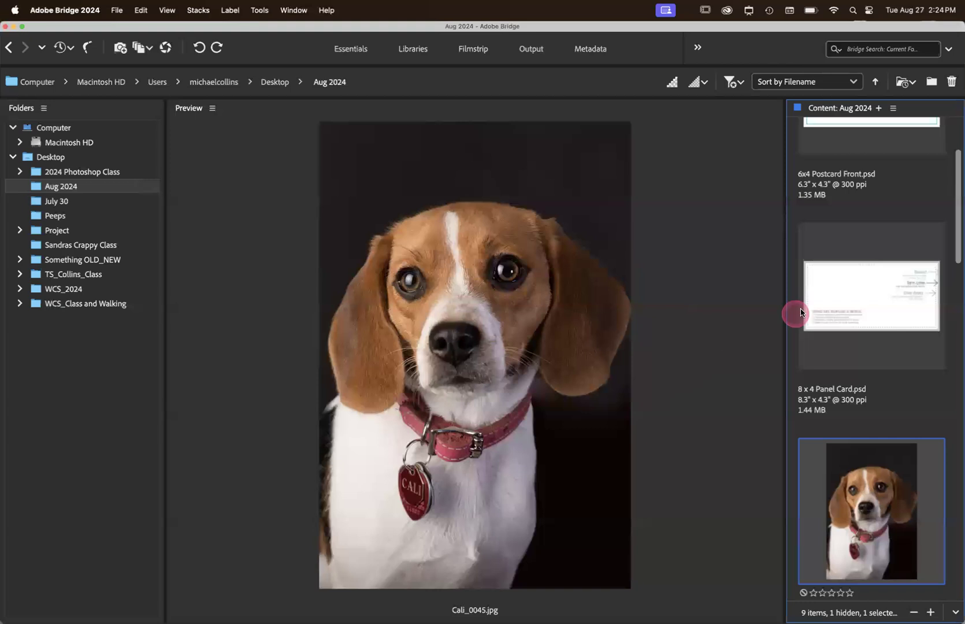
scroll(890, 322, down, 5)
scroll(884, 360, up, 10)
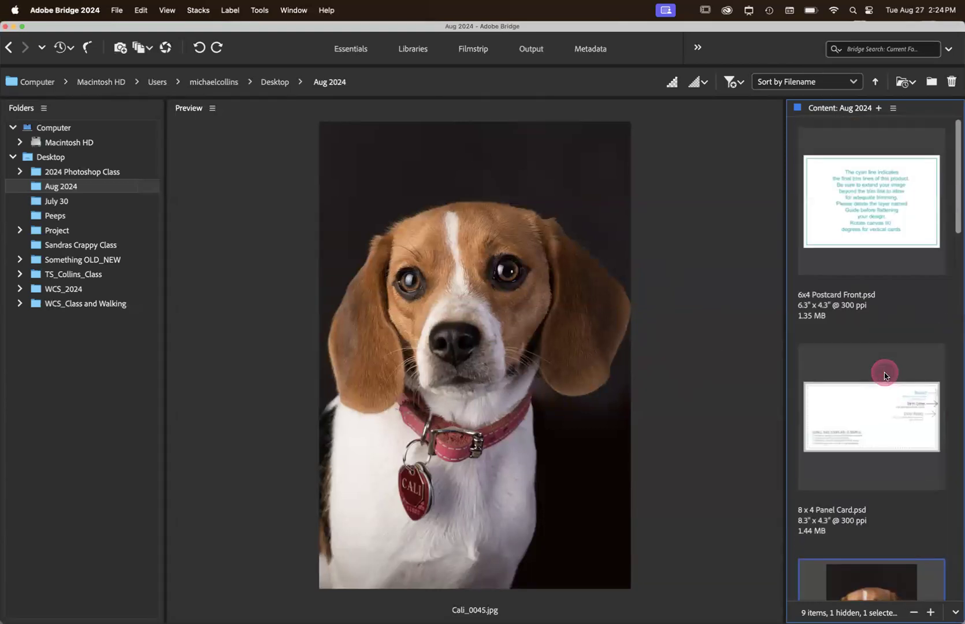
click(858, 409)
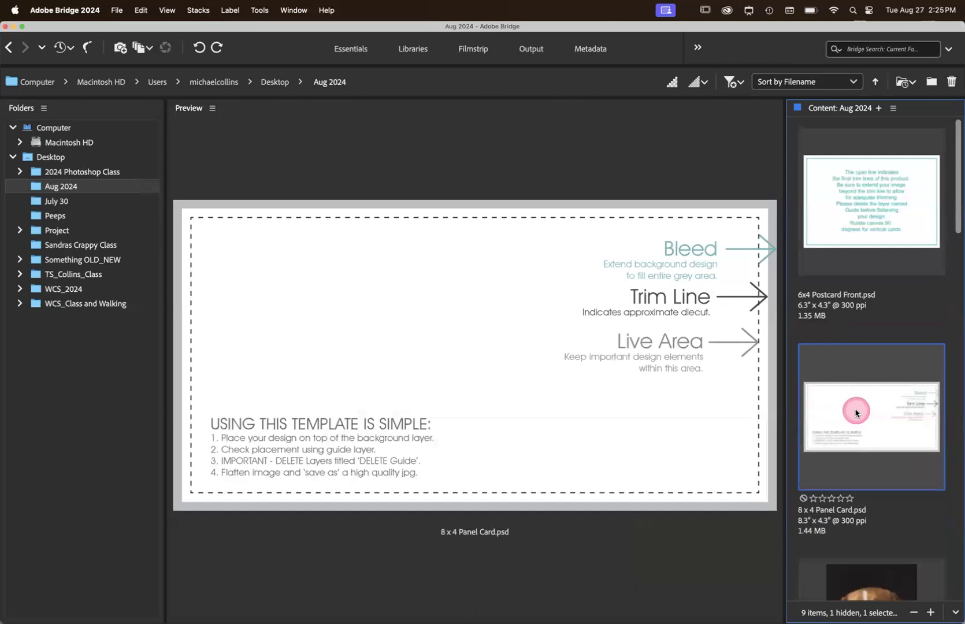
double_click(855, 412)
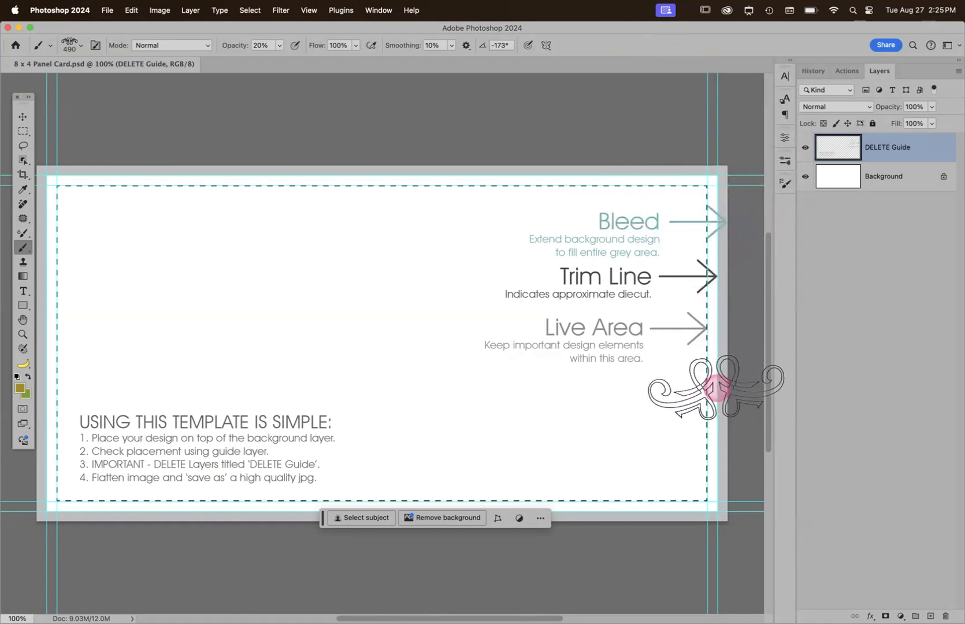
Show the rulers and toggle the visibility of the DELETE Guide layer off and on to check the template
mouse_move(726, 387)
mouse_down()
mouse_move(730, 190)
mouse_move(494, 136)
mouse_move(493, 124)
mouse_move(448, 178)
mouse_move(579, 53)
mouse_move(680, 54)
mouse_move(642, 103)
mouse_move(694, 86)
mouse_up()
key(super+r)
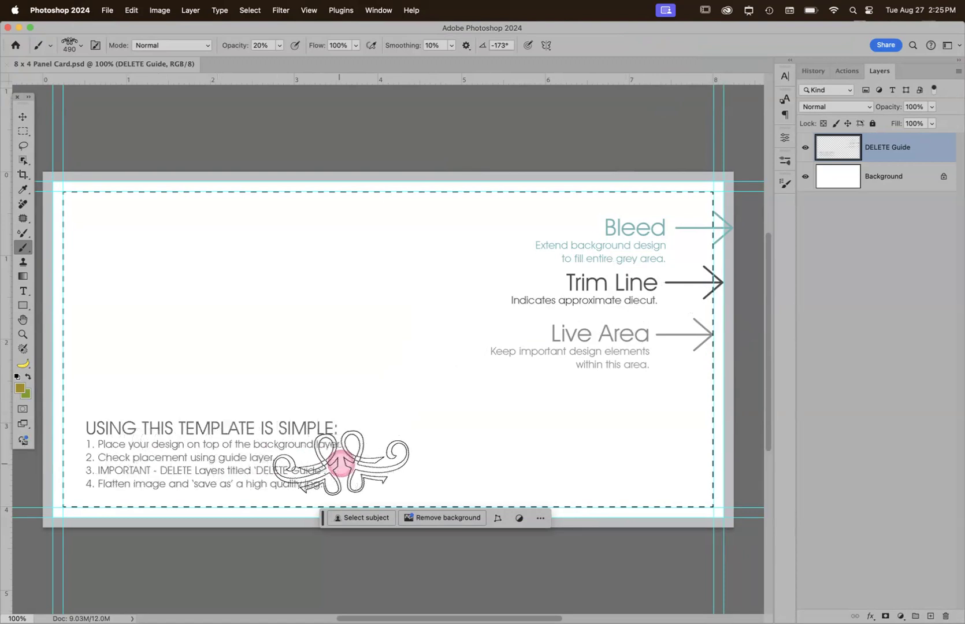
click(805, 150)
click(805, 149)
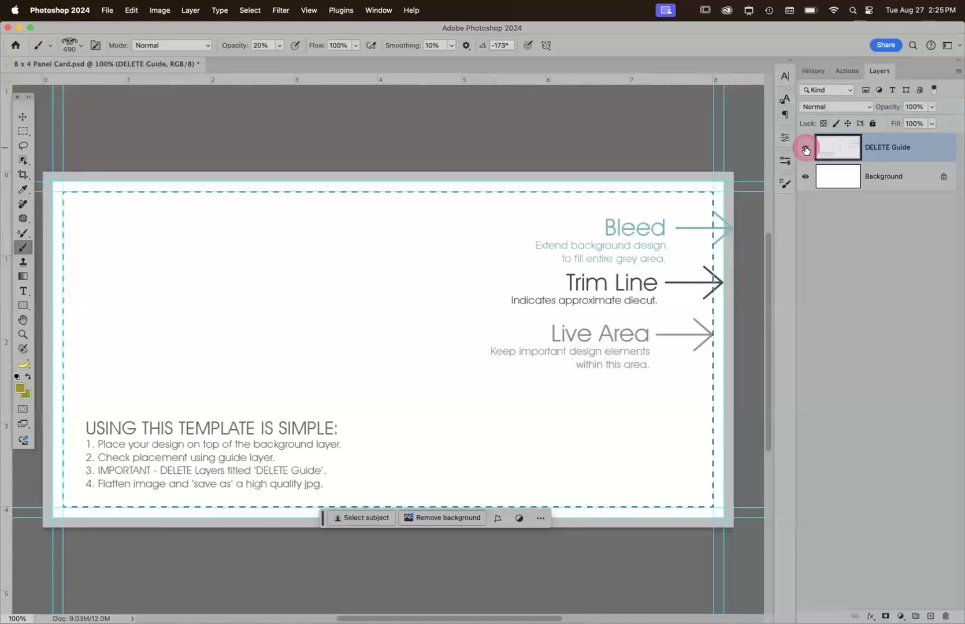
click(805, 149)
click(805, 150)
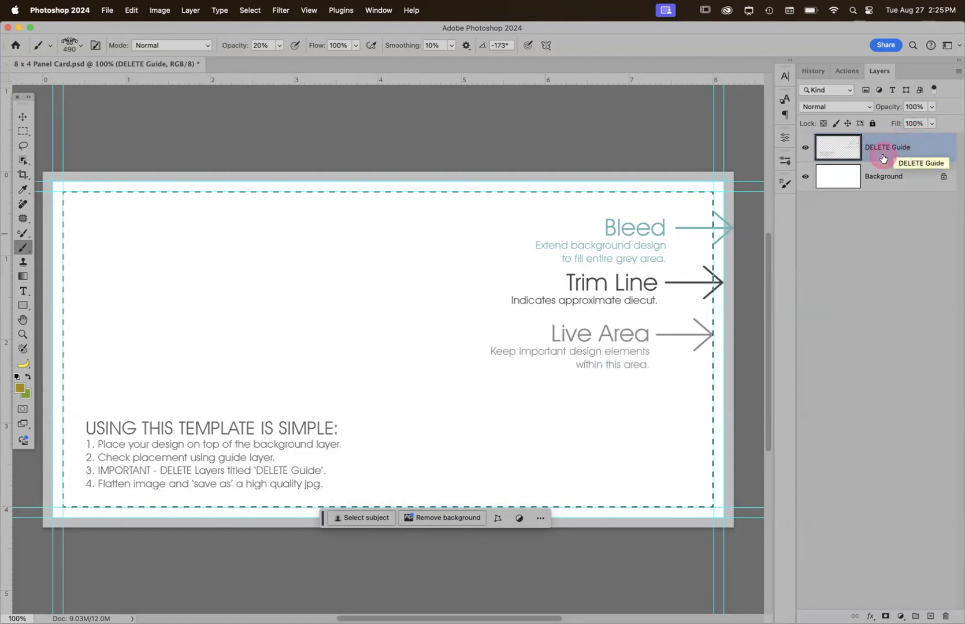
Hide the DELETE Guide layer and add a cyan vertical guide at the 50% position
click(806, 147)
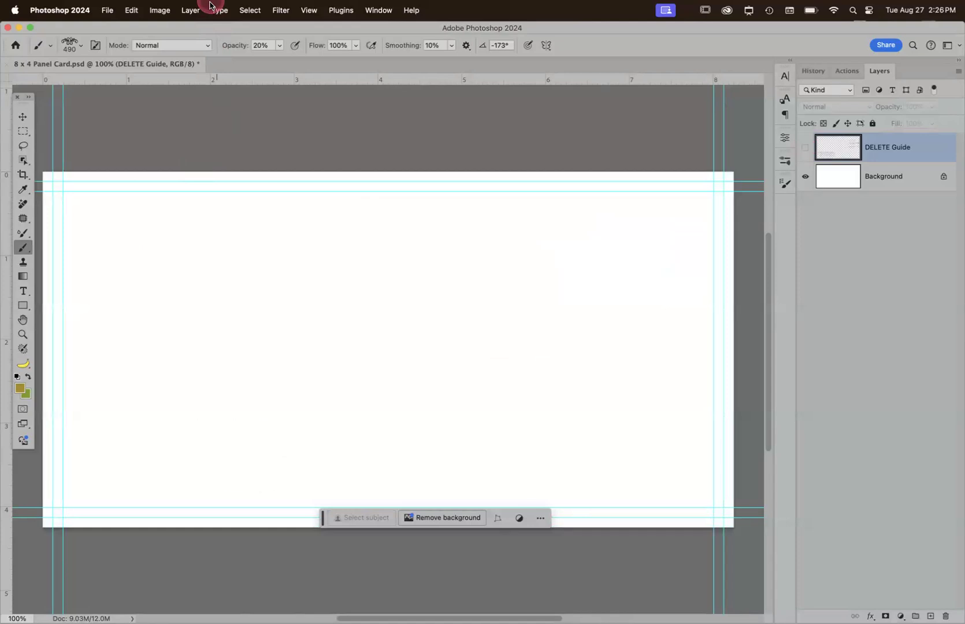
click(309, 9)
mouse_move(346, 301)
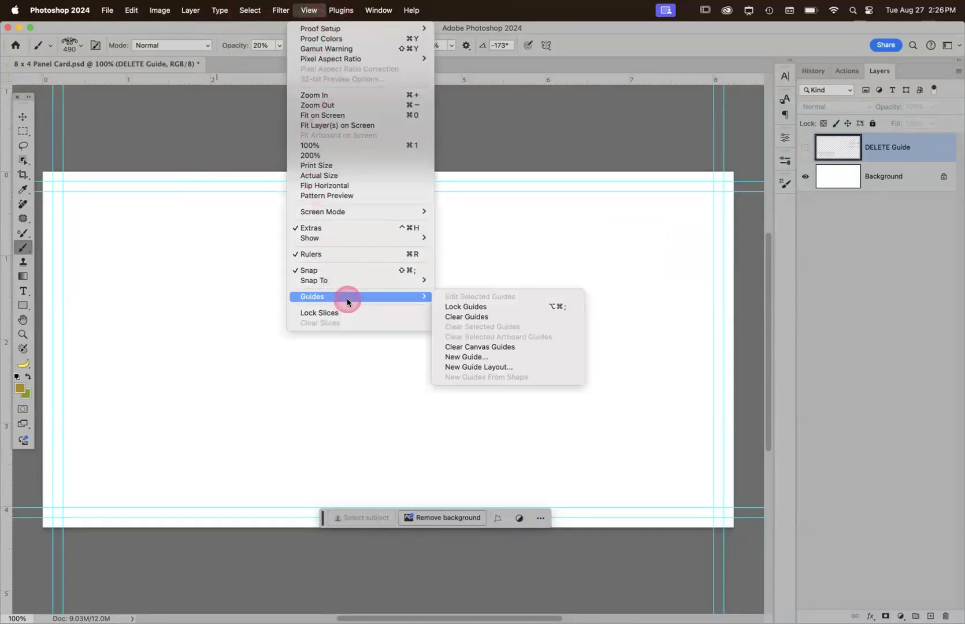
click(480, 357)
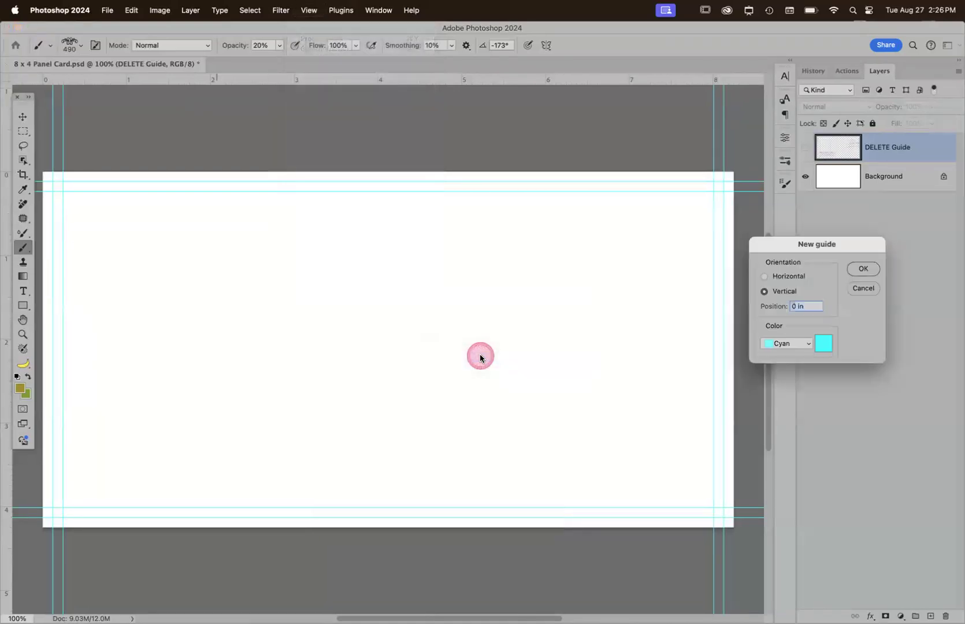
text(50)
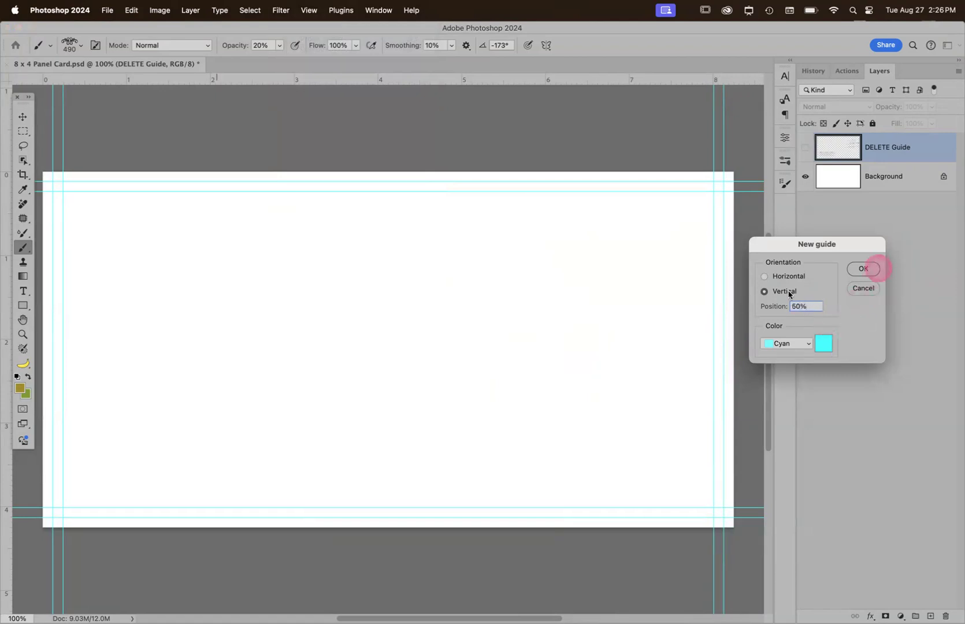
click(864, 268)
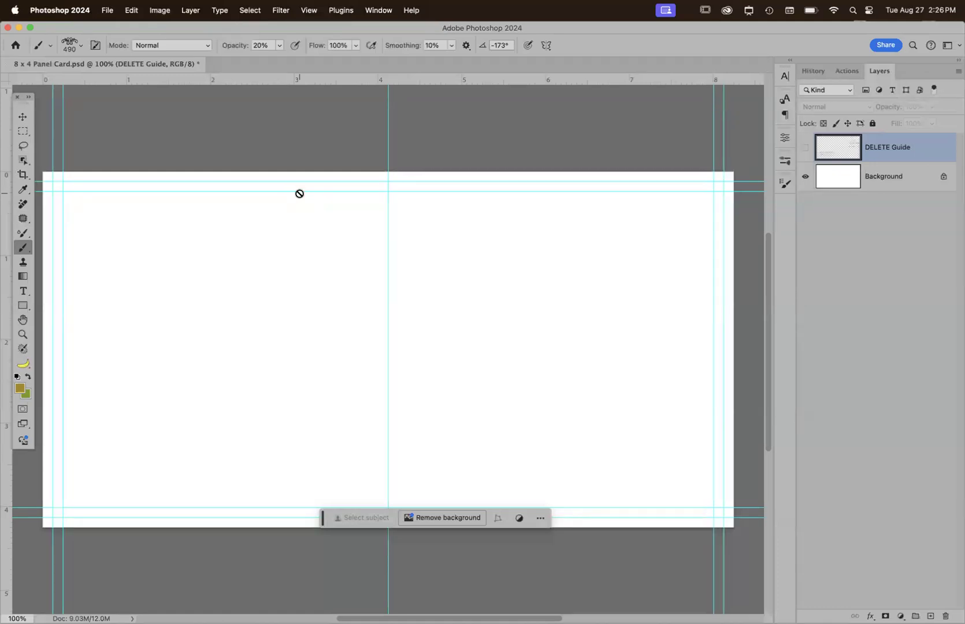
Show the DELETE Guide layer and add a new empty layer above it
click(805, 148)
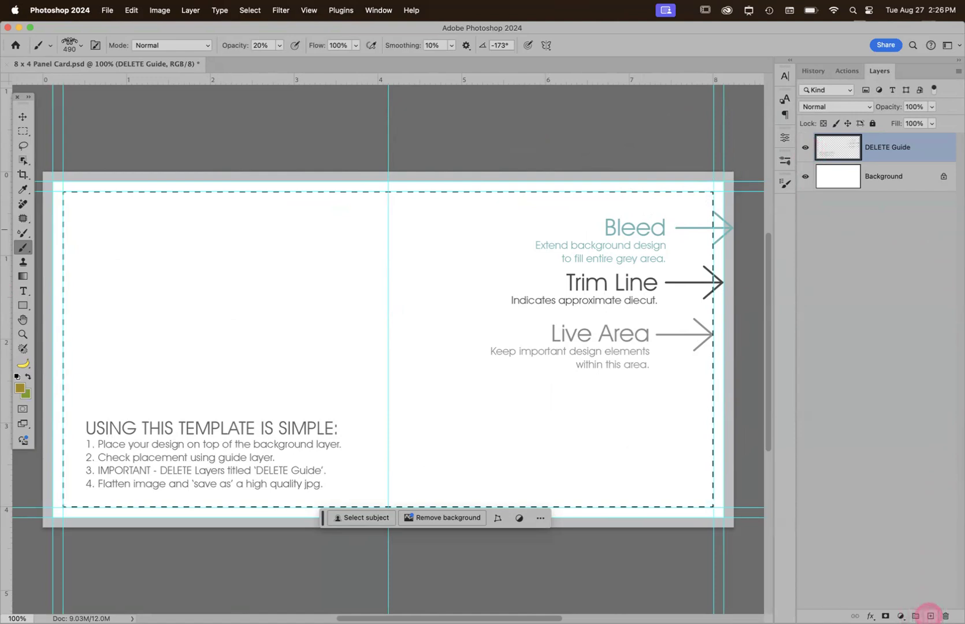
click(930, 616)
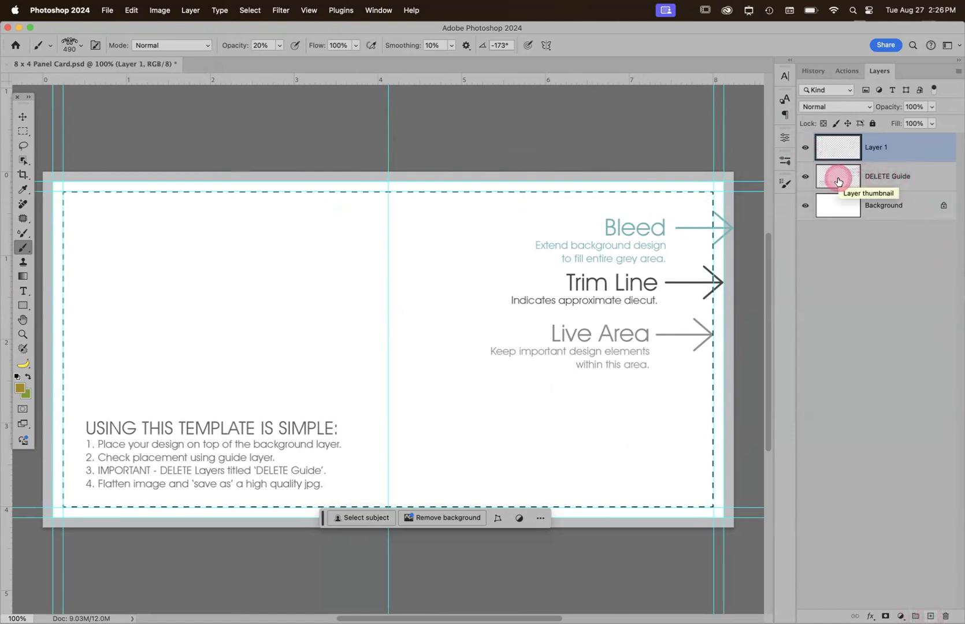
Open IMG_1569_0141.JPG from Adobe Bridge and move the ornament photo into the 8 x 4 Panel Card document
key(super+Tab)
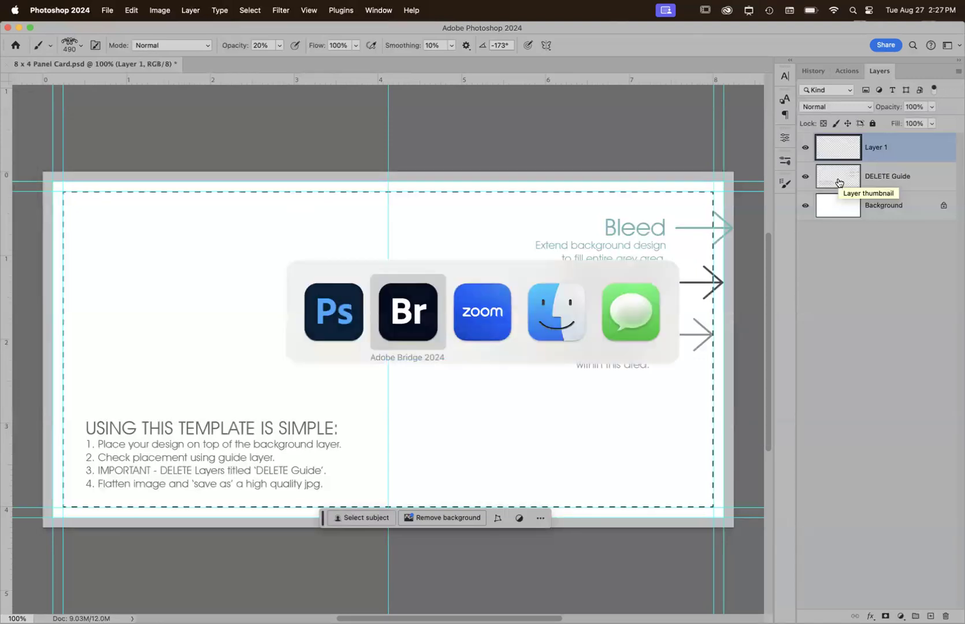
scroll(866, 197, down, 10)
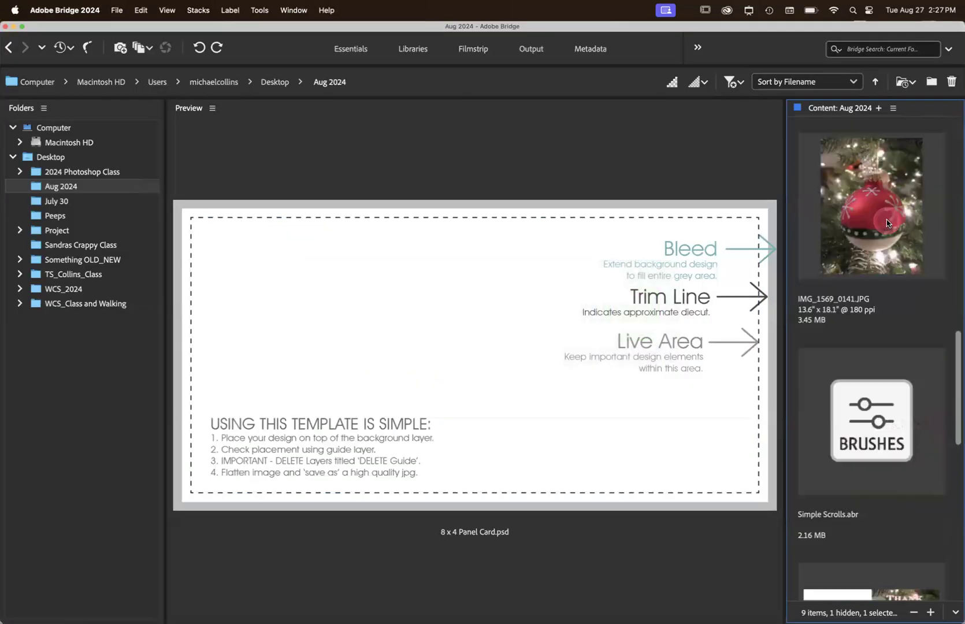
click(870, 216)
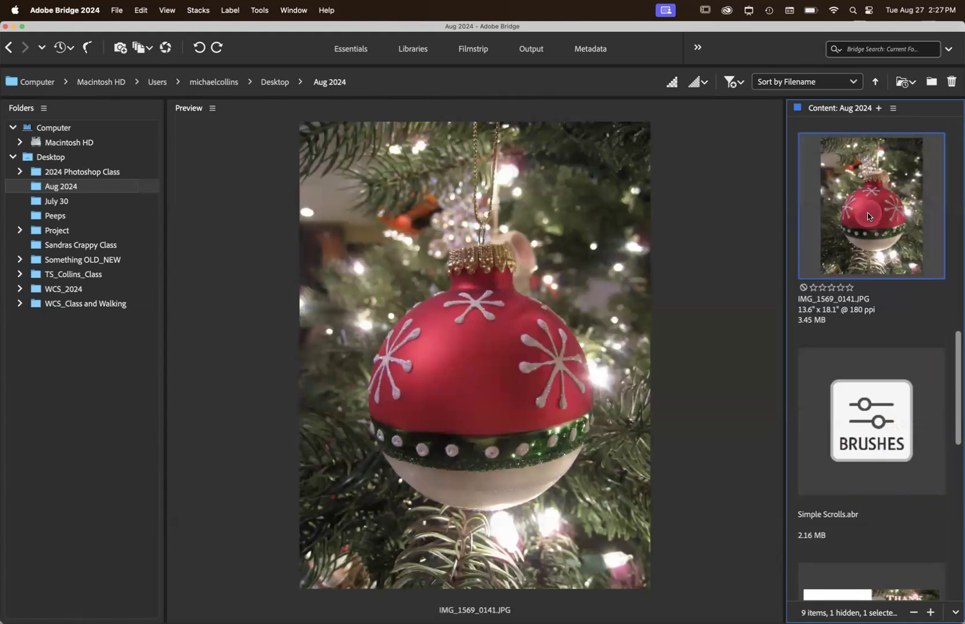
double_click(866, 216)
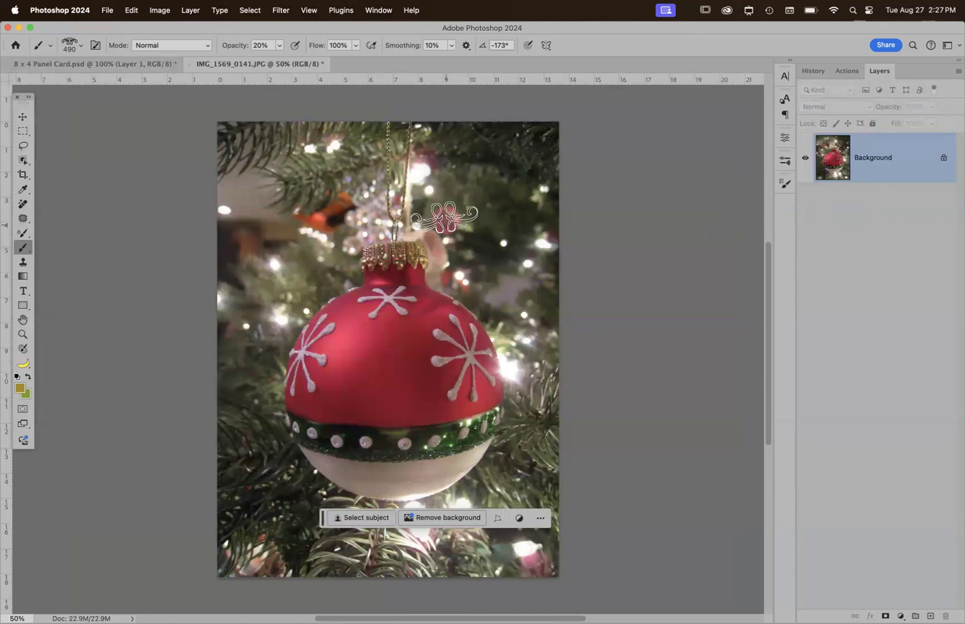
key(v)
mouse_move(420, 162)
mouse_down()
mouse_move(275, 182)
mouse_move(99, 69)
mouse_move(470, 212)
mouse_move(565, 345)
mouse_up()
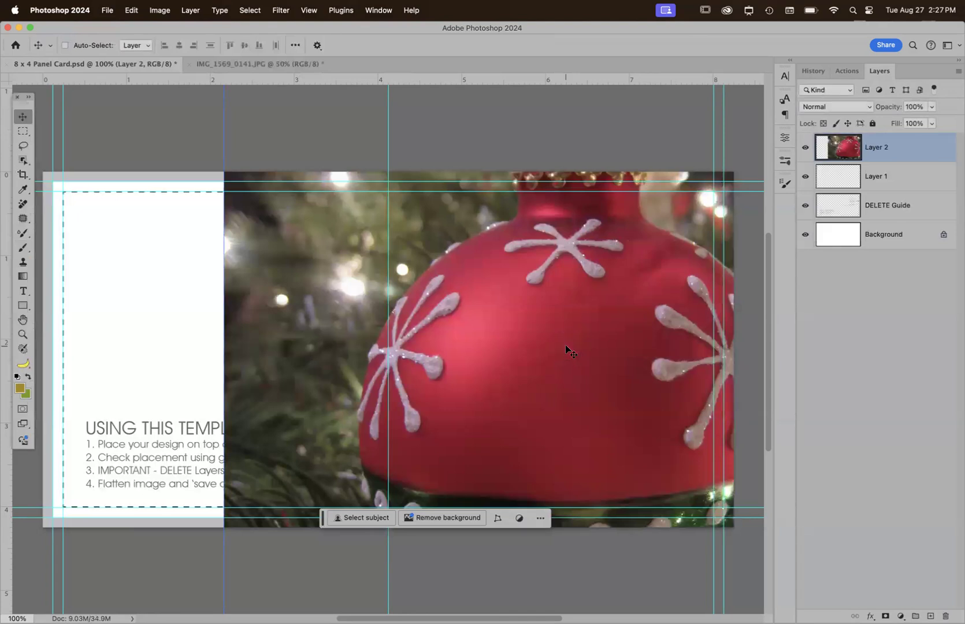
Scale the ornament photo to about 52% and position it over the card's right half, starting at the centre guide
key(super+t)
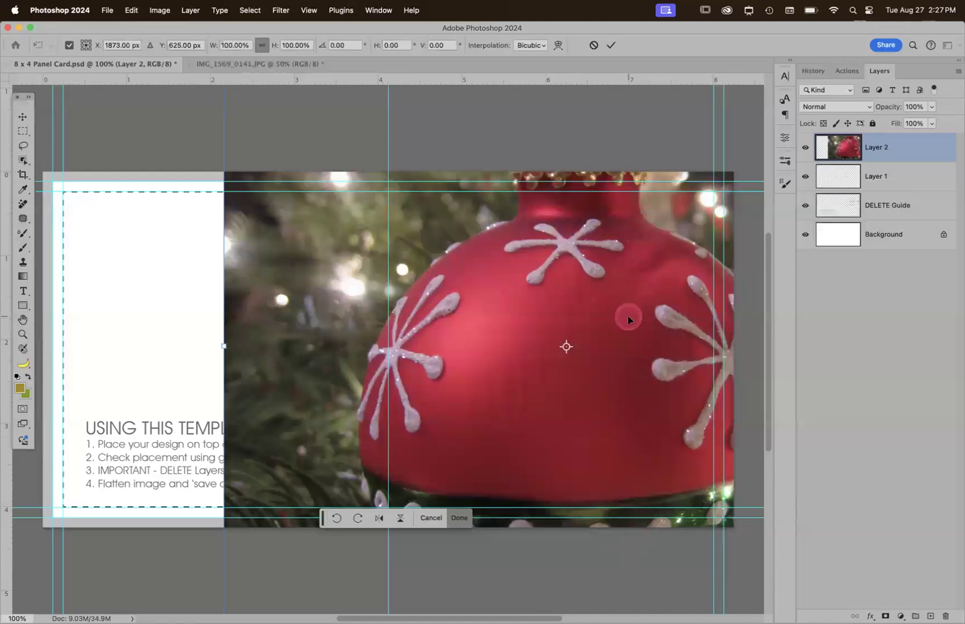
key(super+0)
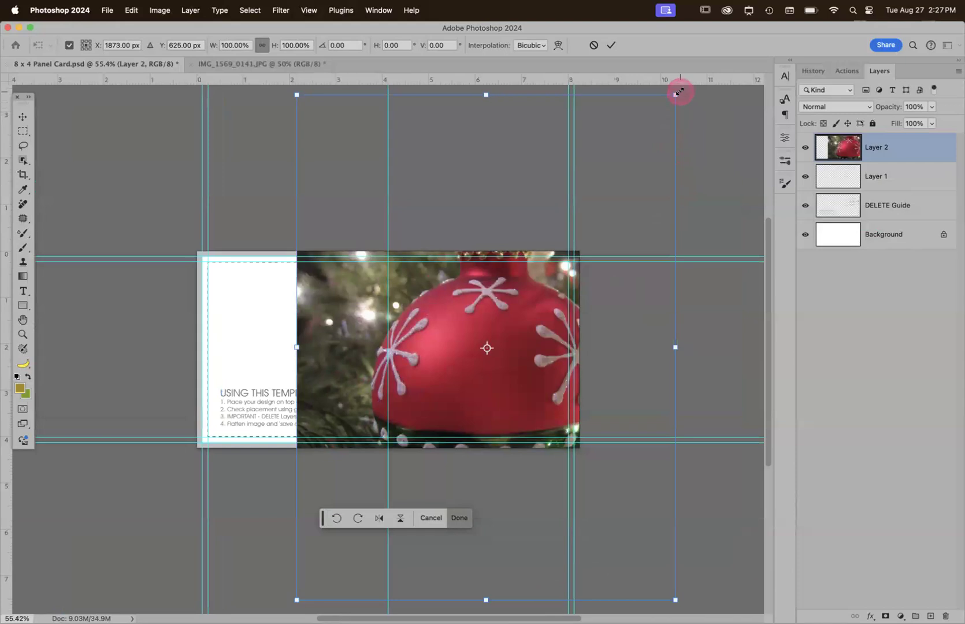
drag(676, 91, 554, 188)
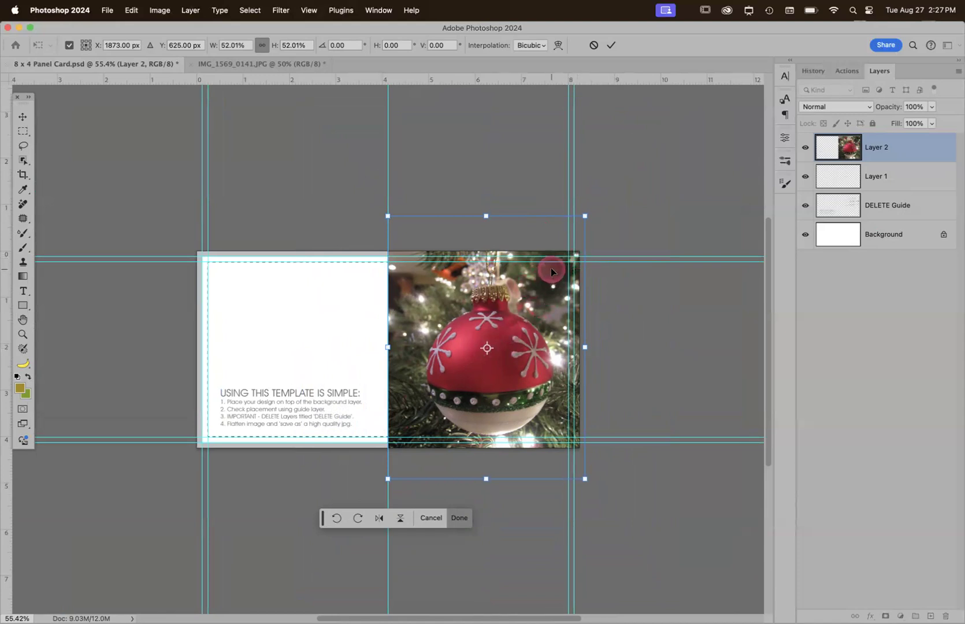
drag(542, 279, 541, 267)
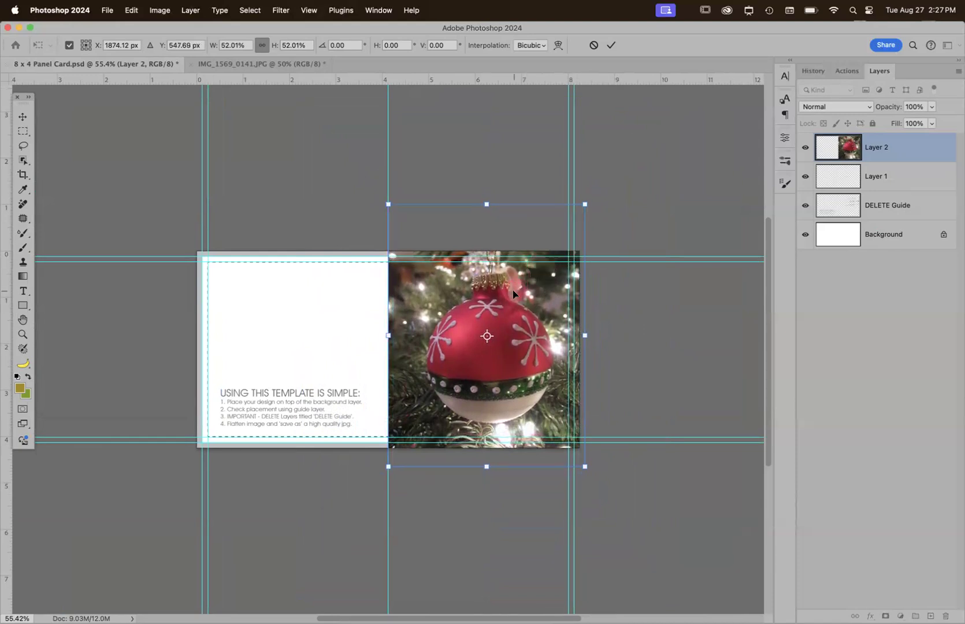
key(Return)
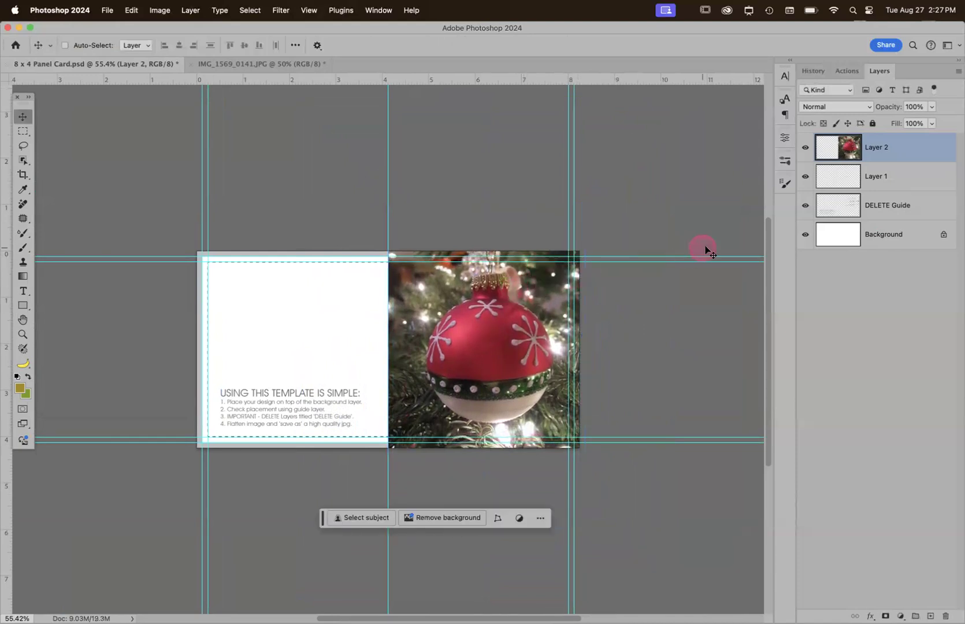
Create a text box over the top of the ornament photo using the Academy Engraved LET Plain font
super+click(922, 219)
super+click(923, 219)
key(t)
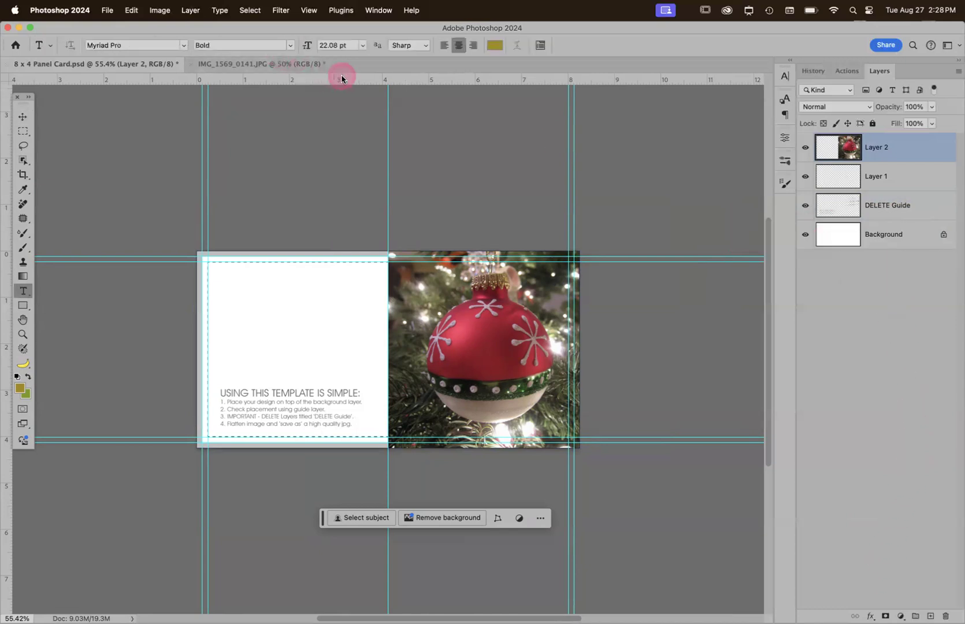
click(183, 45)
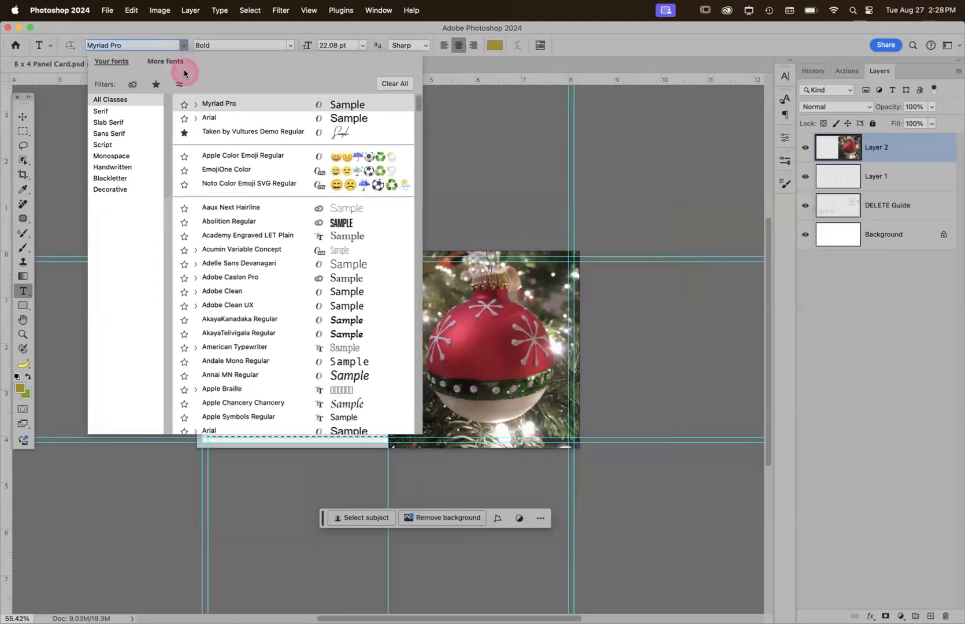
click(254, 234)
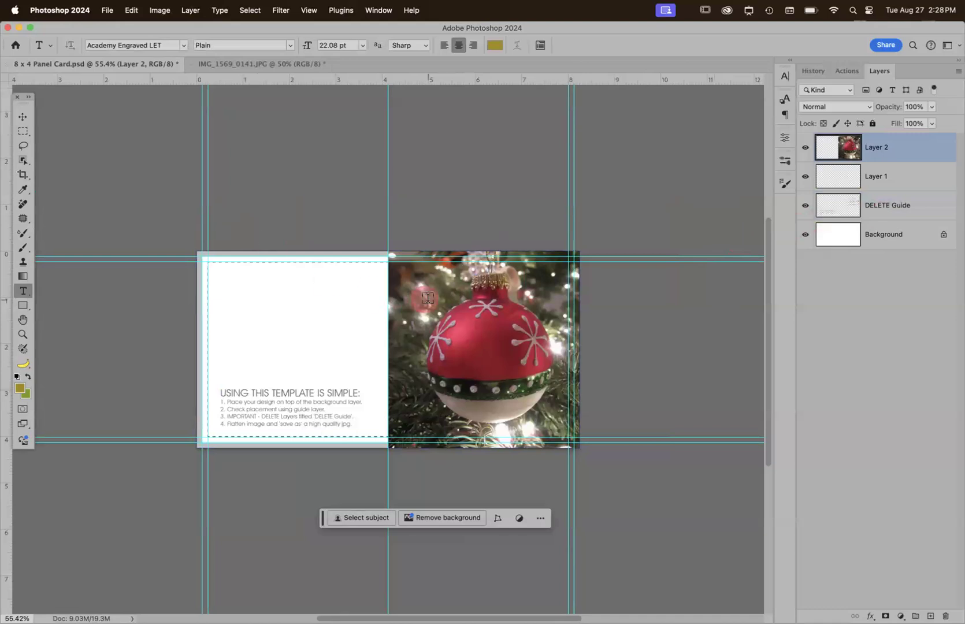
drag(409, 270, 561, 304)
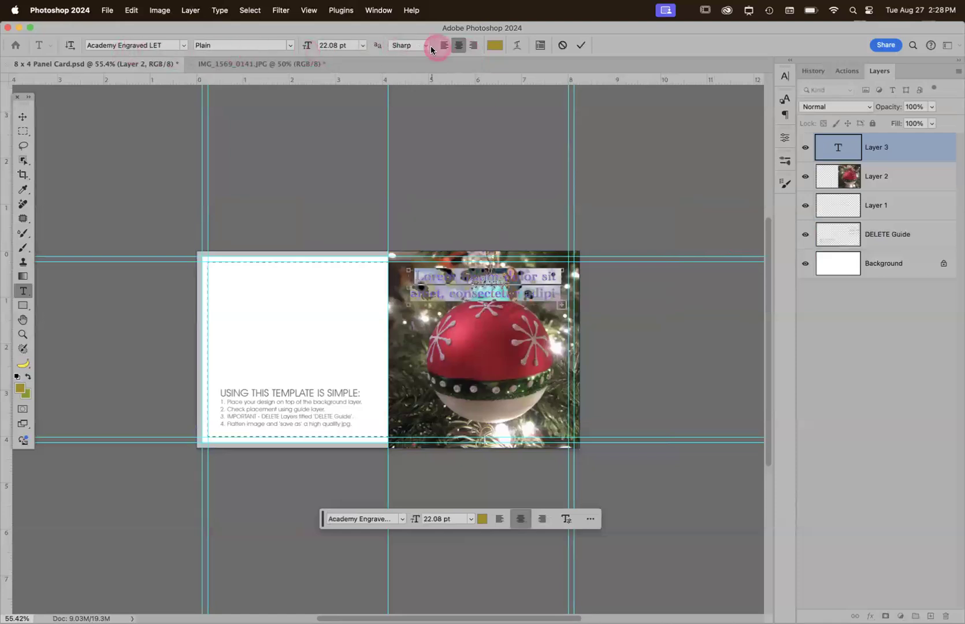
Set the placeholder text's color to white (fff)
click(489, 46)
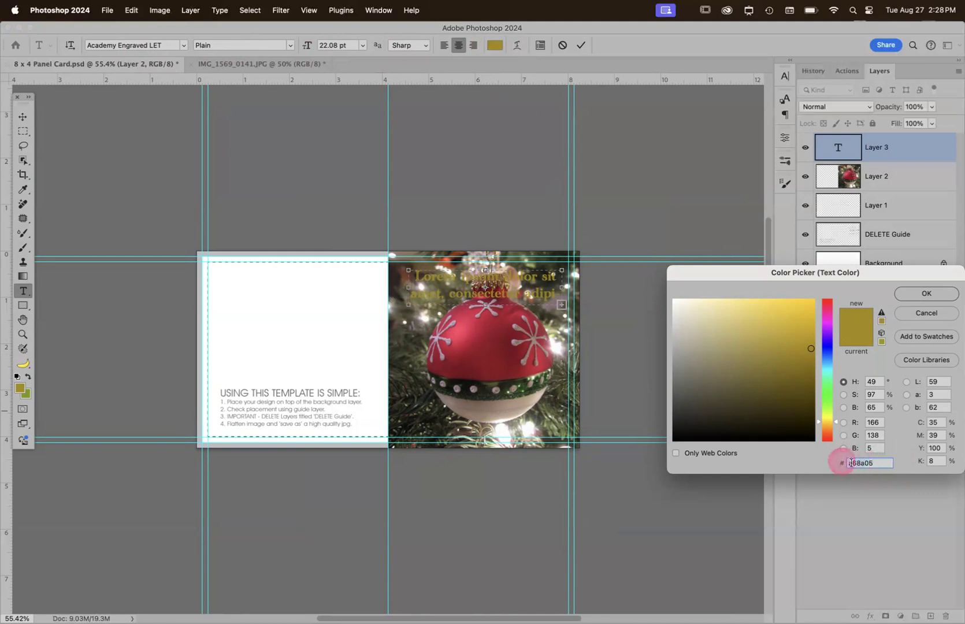
text(fff)
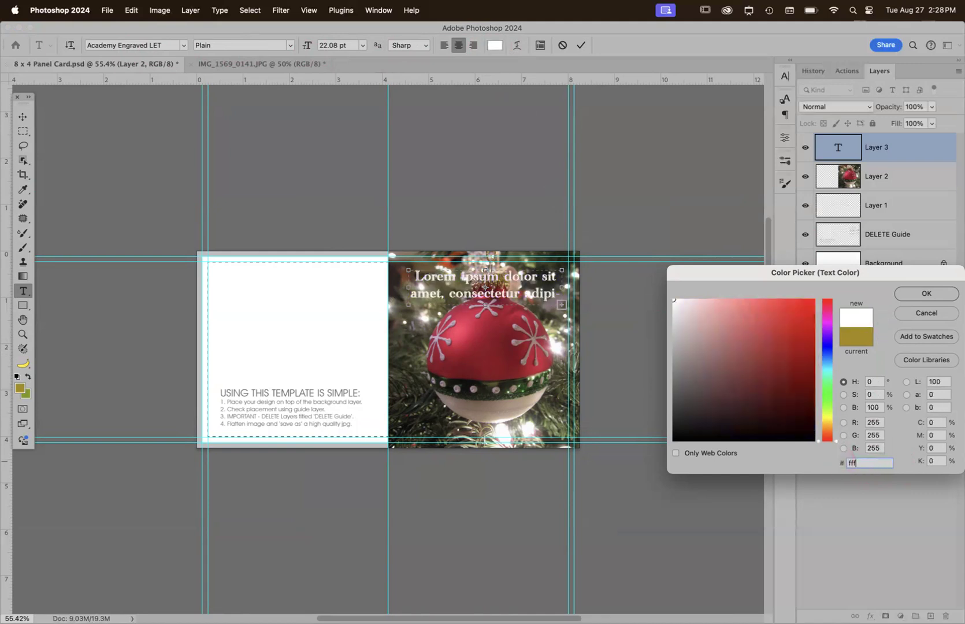
click(922, 296)
click(911, 293)
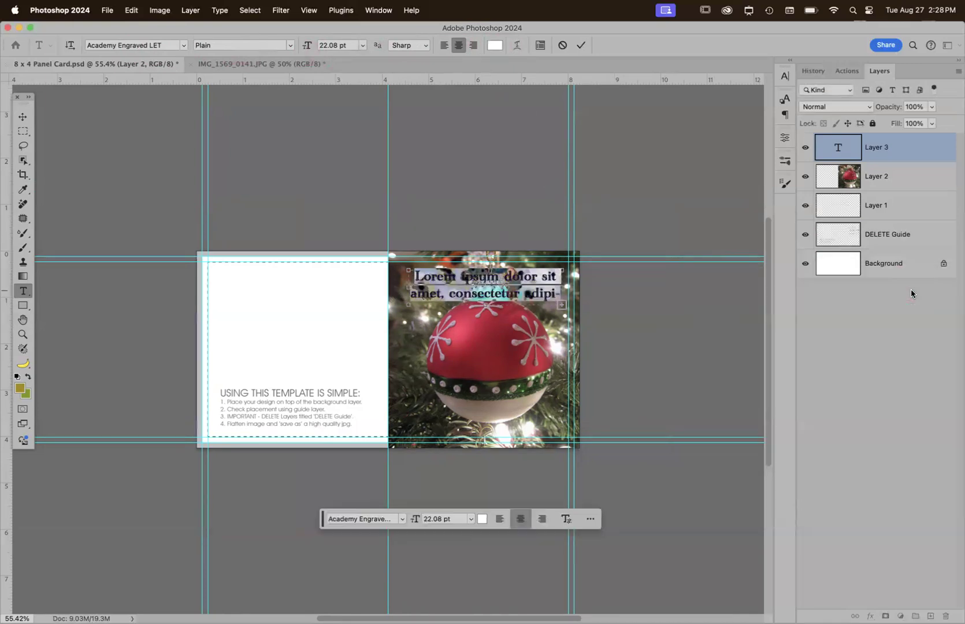
Replace the placeholder text with "Happy Holiday" and set its font size to 30 pt
click(548, 276)
text(Ha)
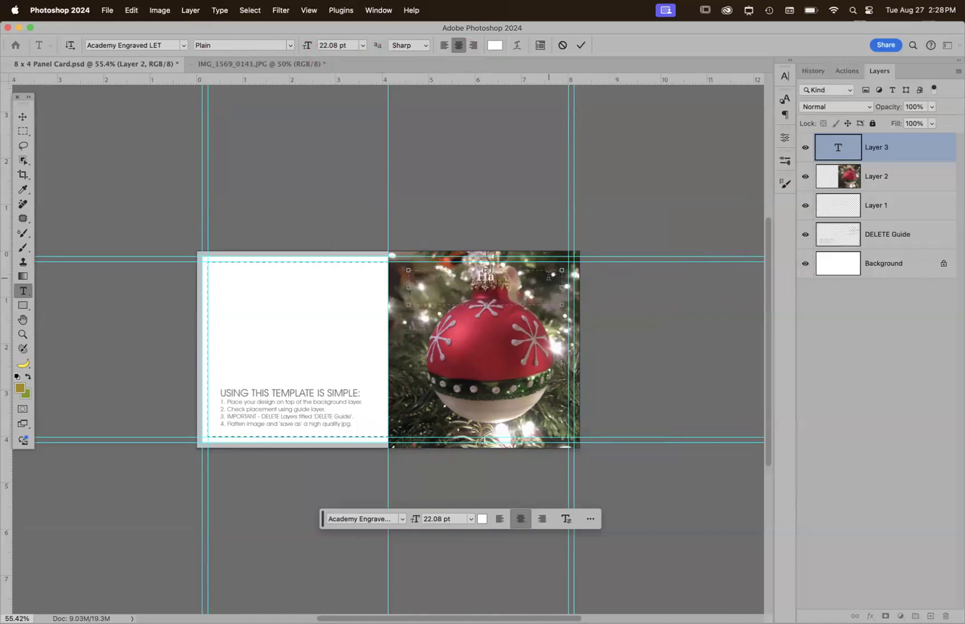
text(ppy Holiday)
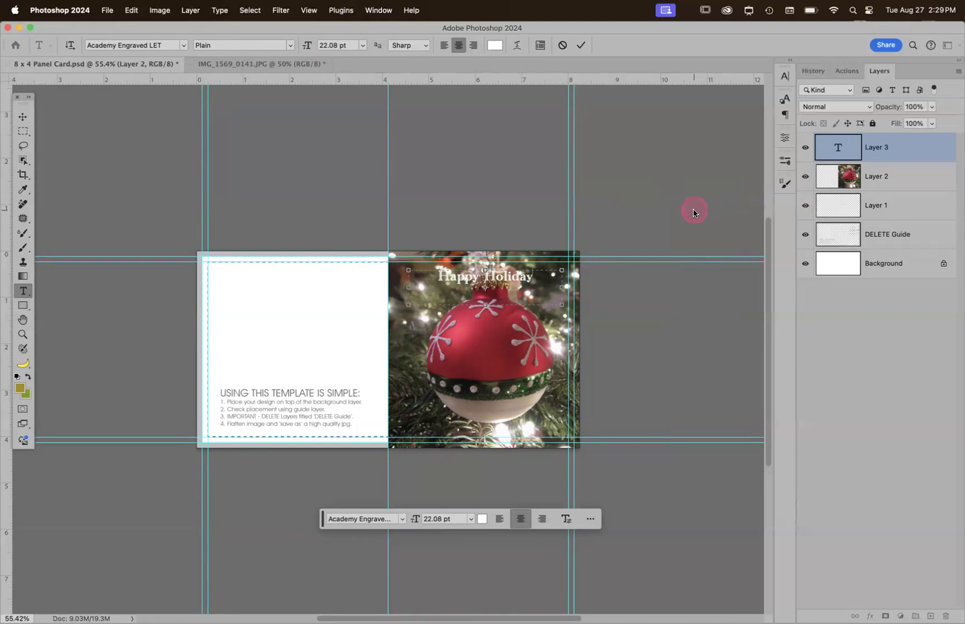
click(580, 46)
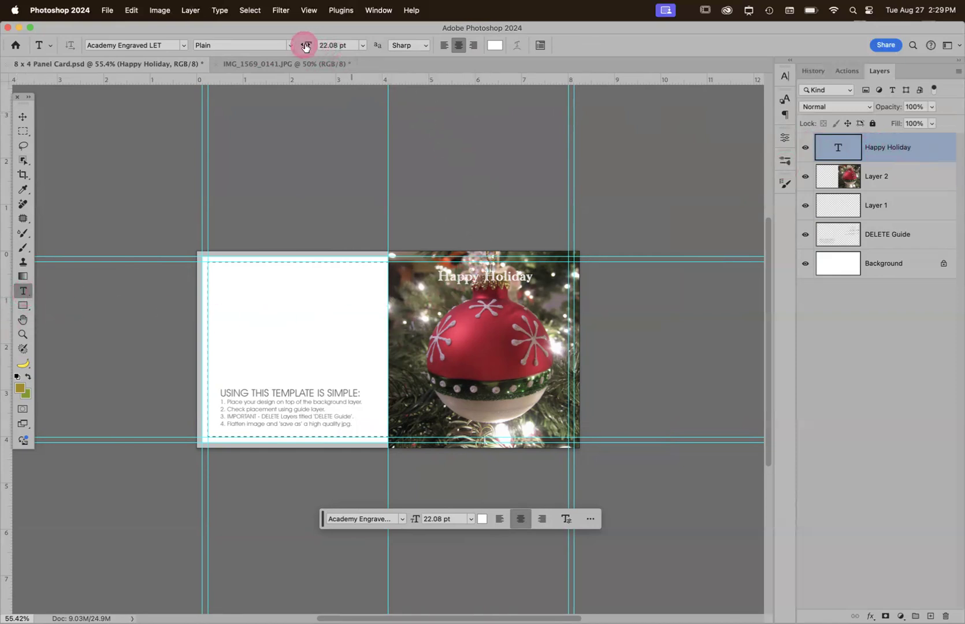
click(324, 45)
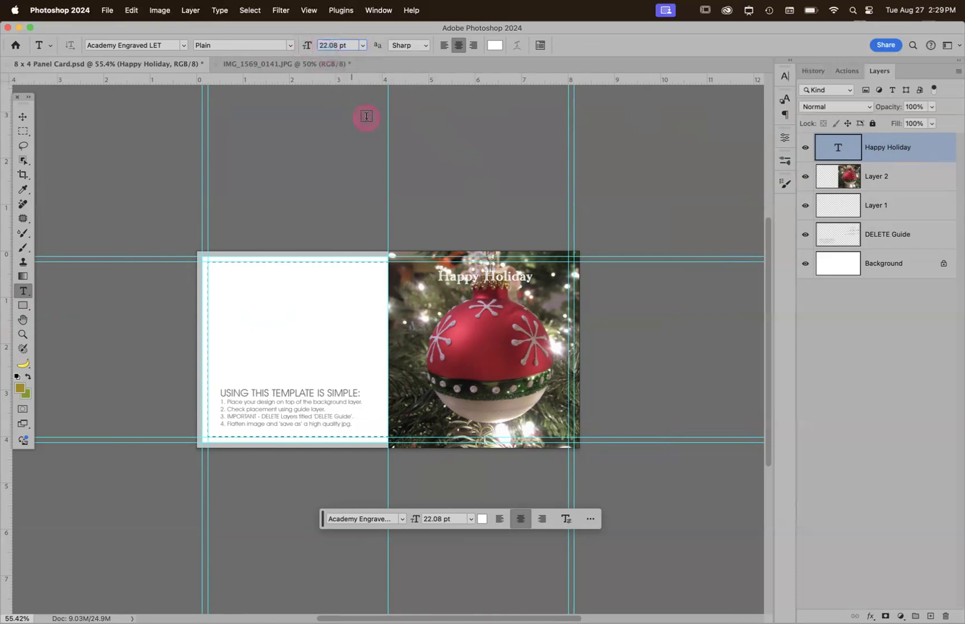
text(30)
key(Return)
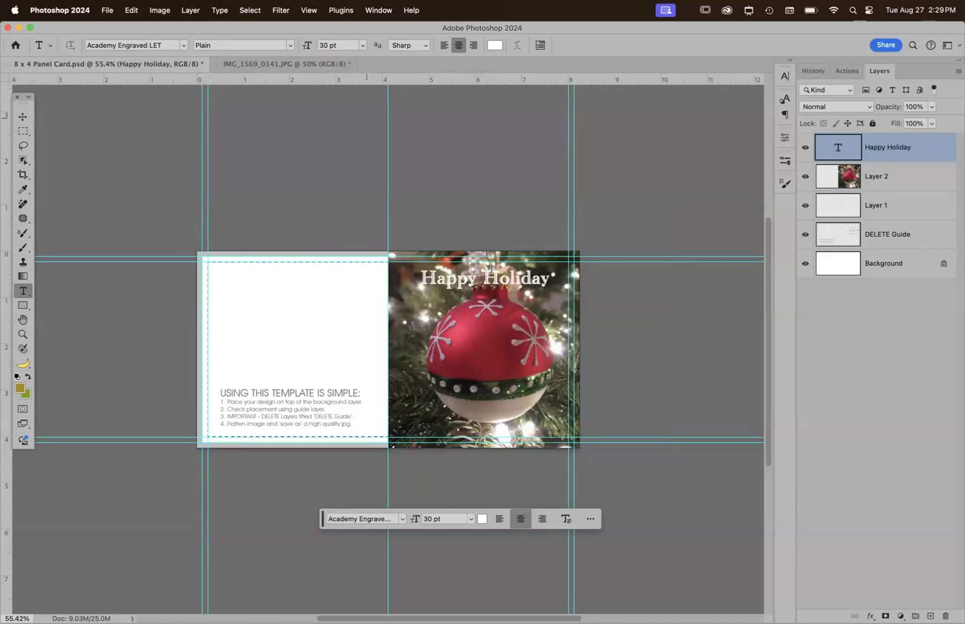
Add a bright red inside Stroke layer effect to the Happy Holiday text
double_click(938, 152)
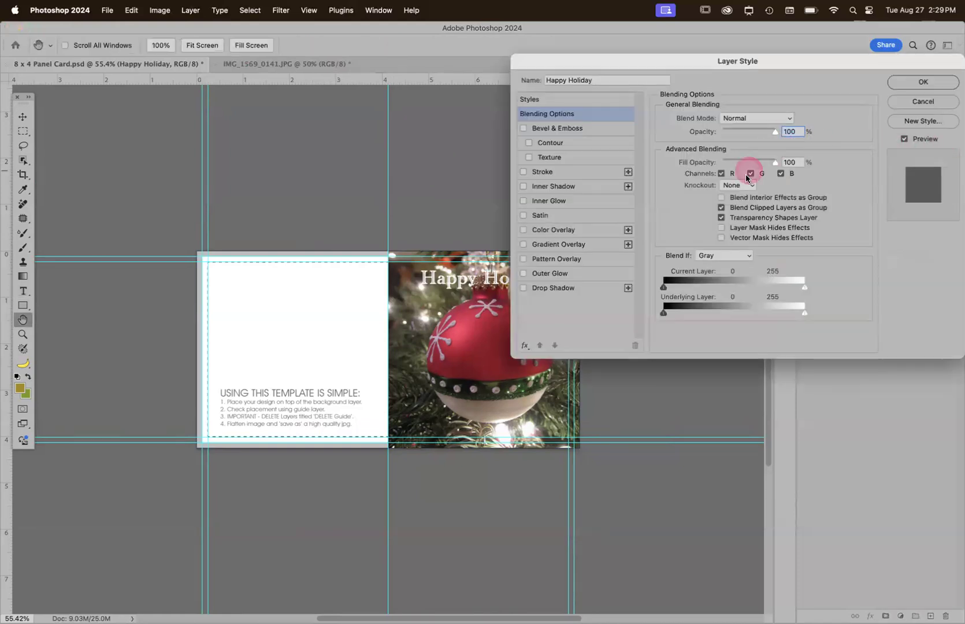
click(547, 172)
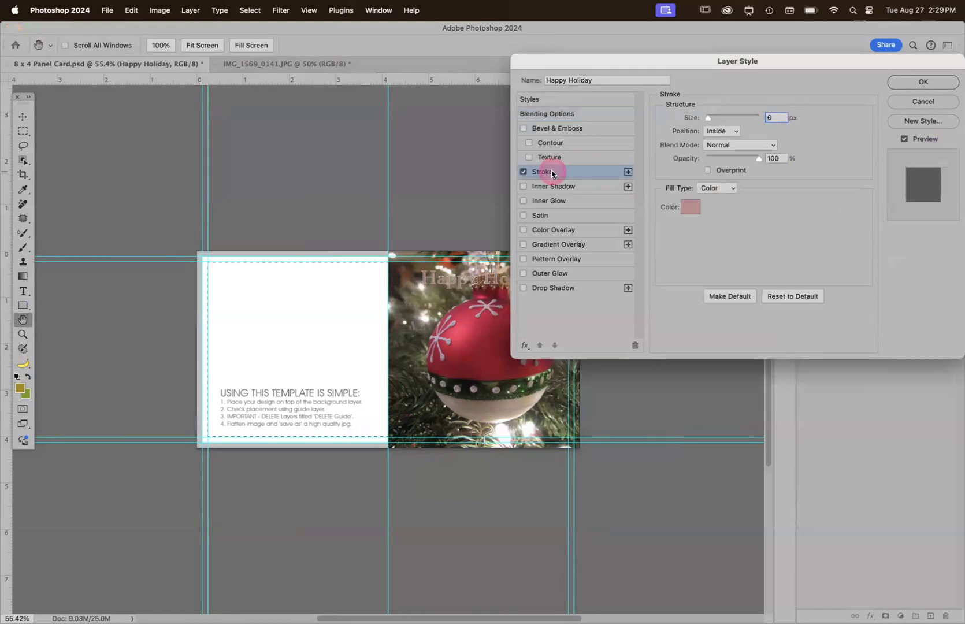
click(691, 206)
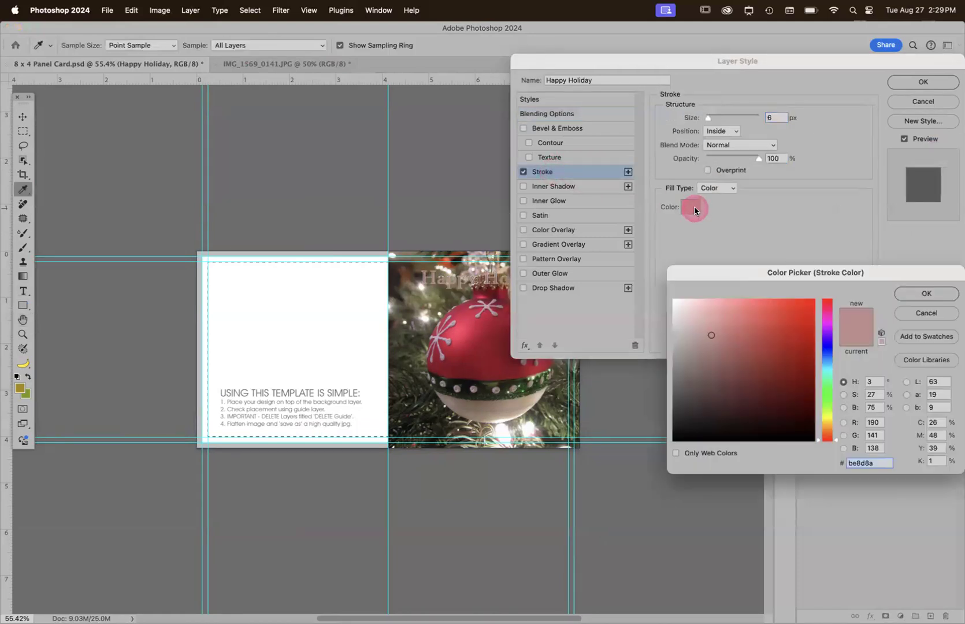
click(813, 302)
click(911, 301)
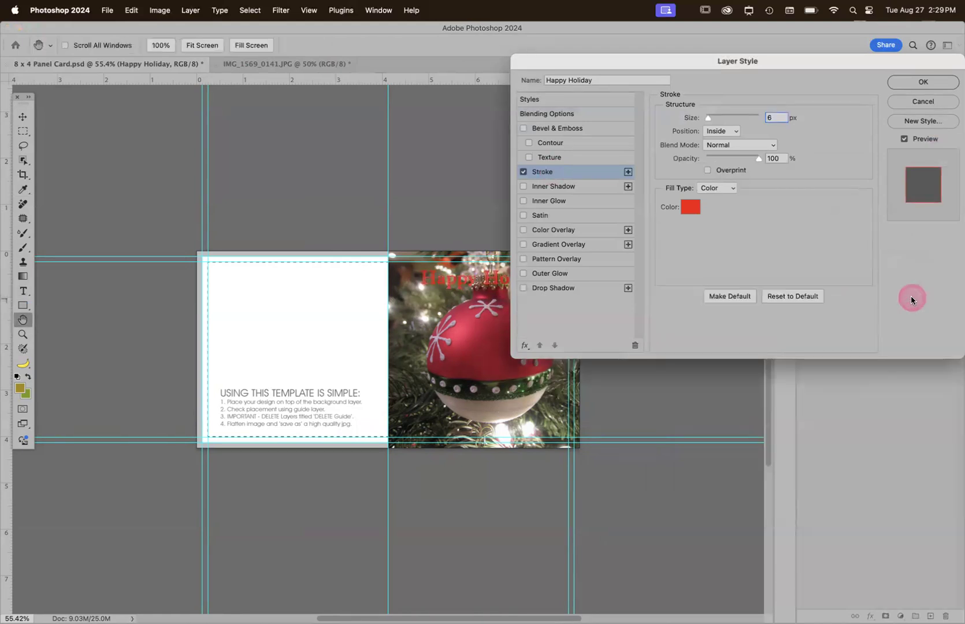
Set the text's stroke size to 2 px and add a Bevel & Emboss effect with the Inner Bevel style
drag(769, 68, 816, 313)
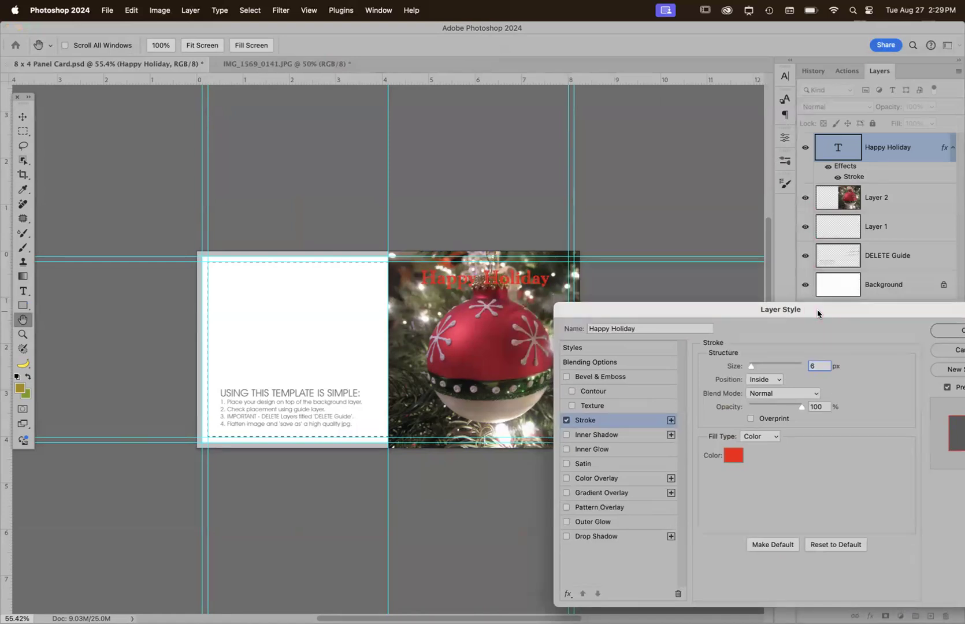
key(super+equal)
key(super+equal)
key(super+equal)
click(827, 263)
drag(728, 184, 263, 282)
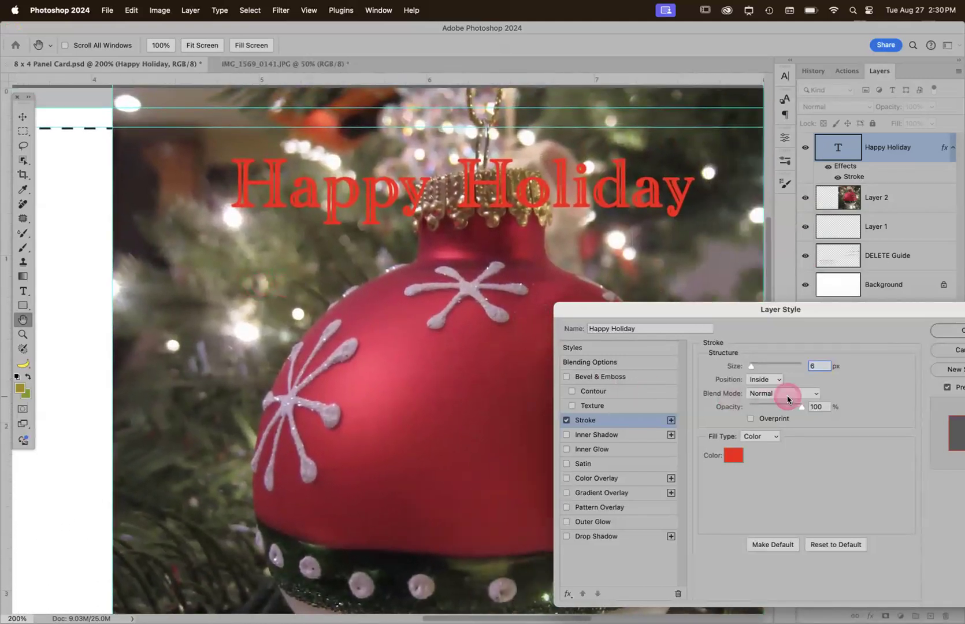
double_click(822, 366)
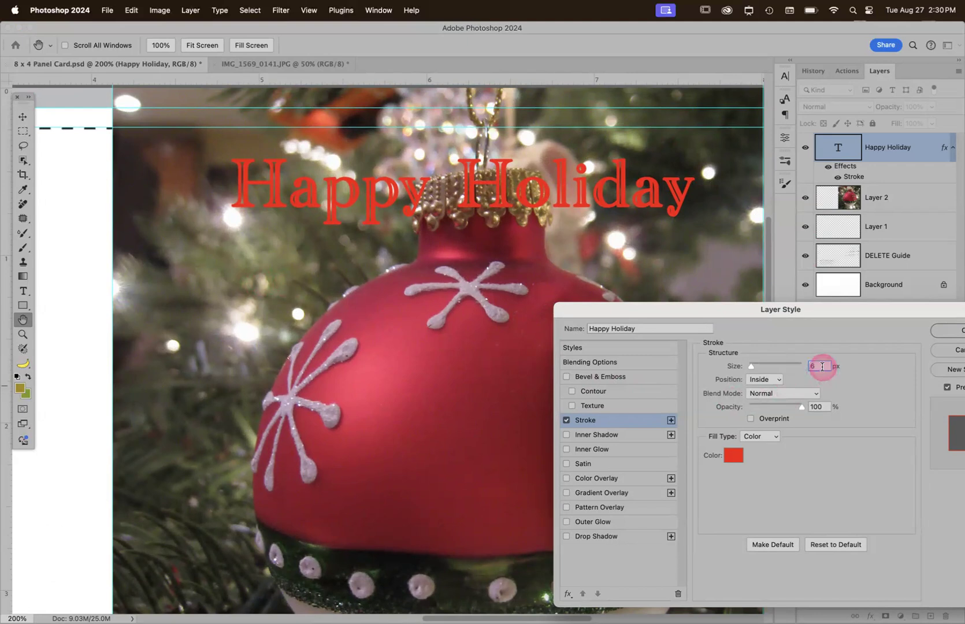
text(1)
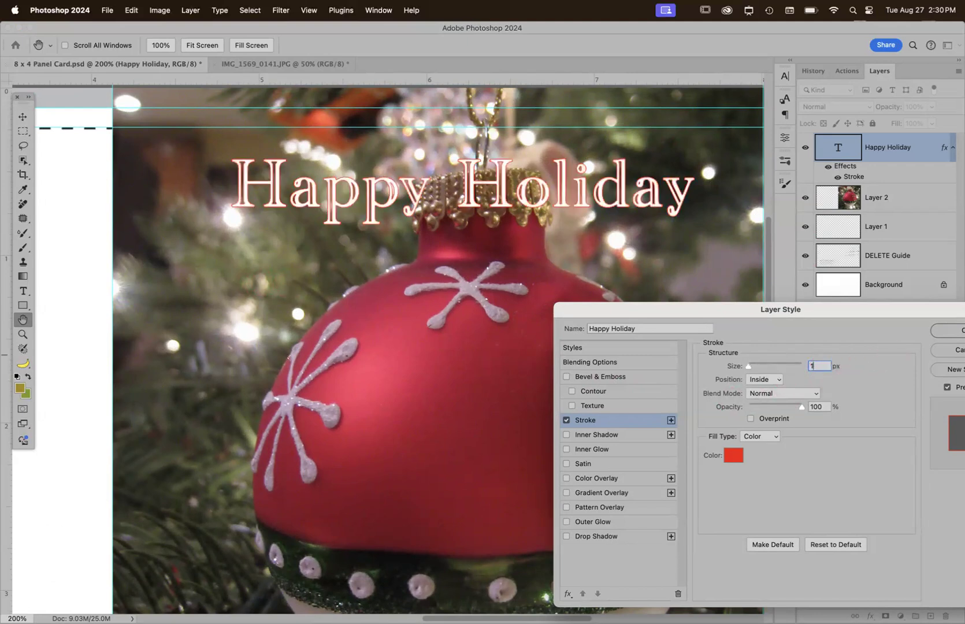
key(BackSpace)
text(2)
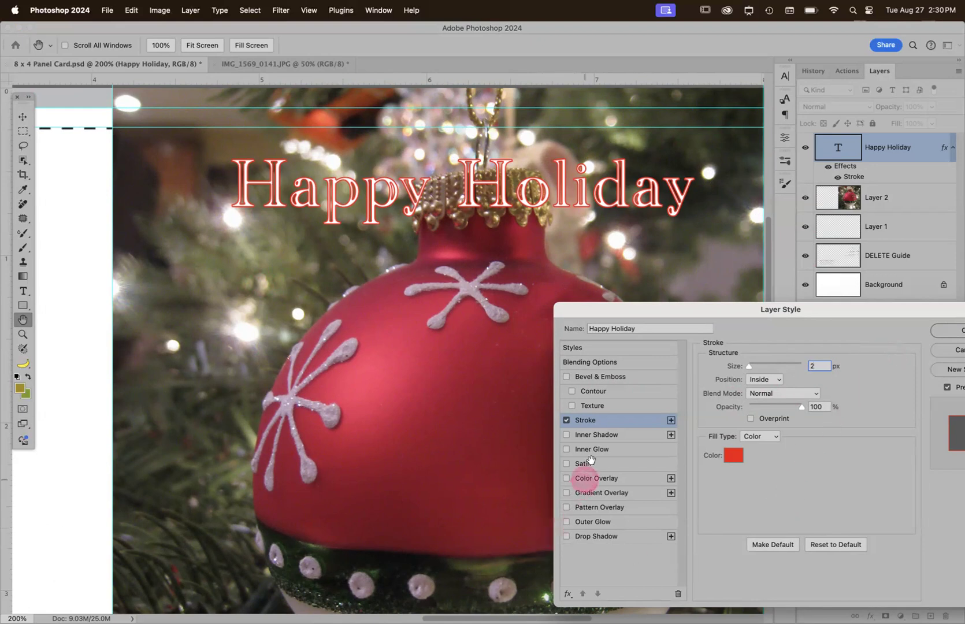
click(609, 383)
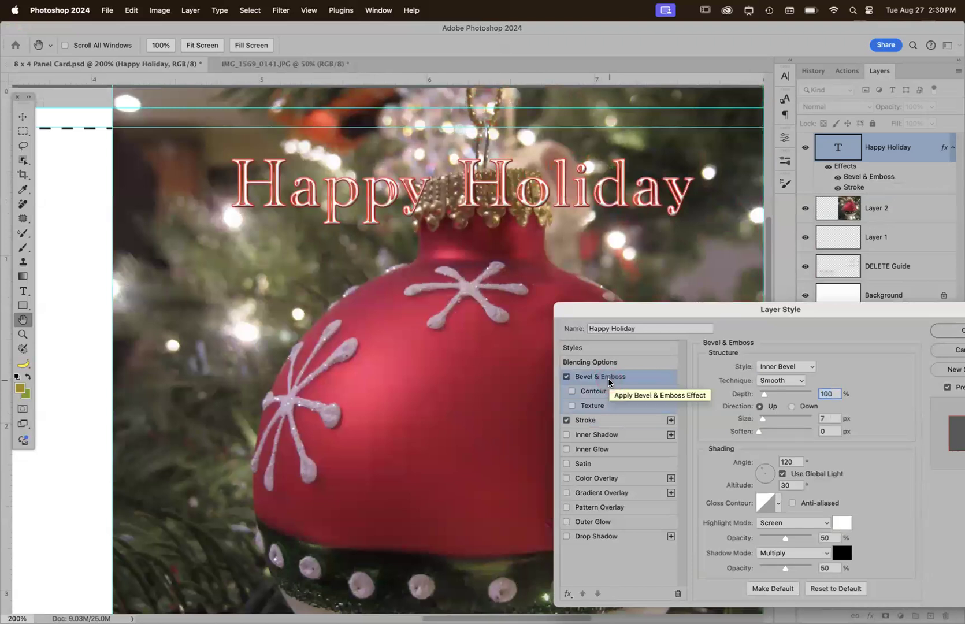
click(949, 330)
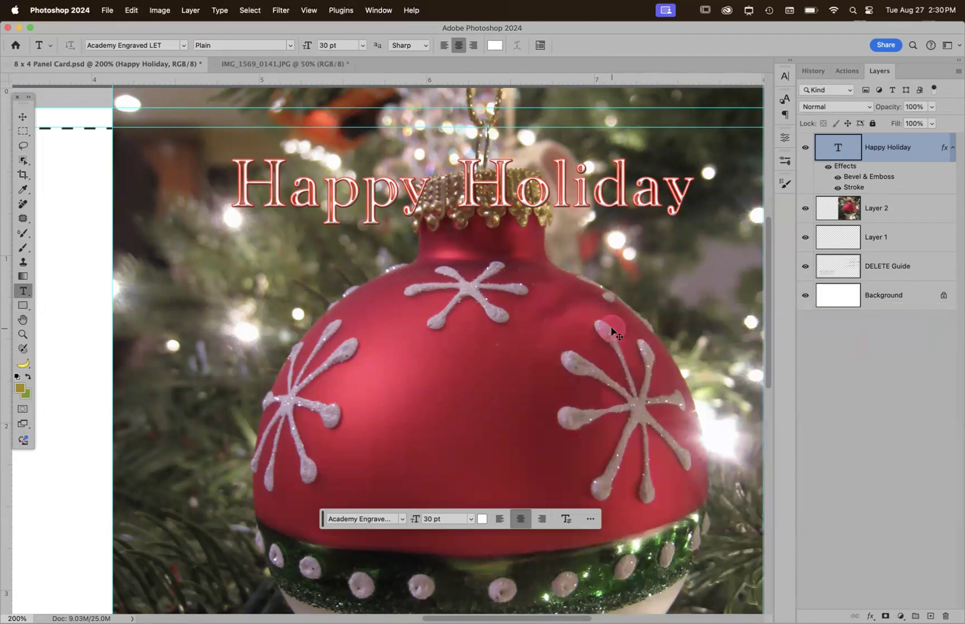
Make a rectangular selection over the card's blank left half, from the outer edge to the centre guide
key(super+0)
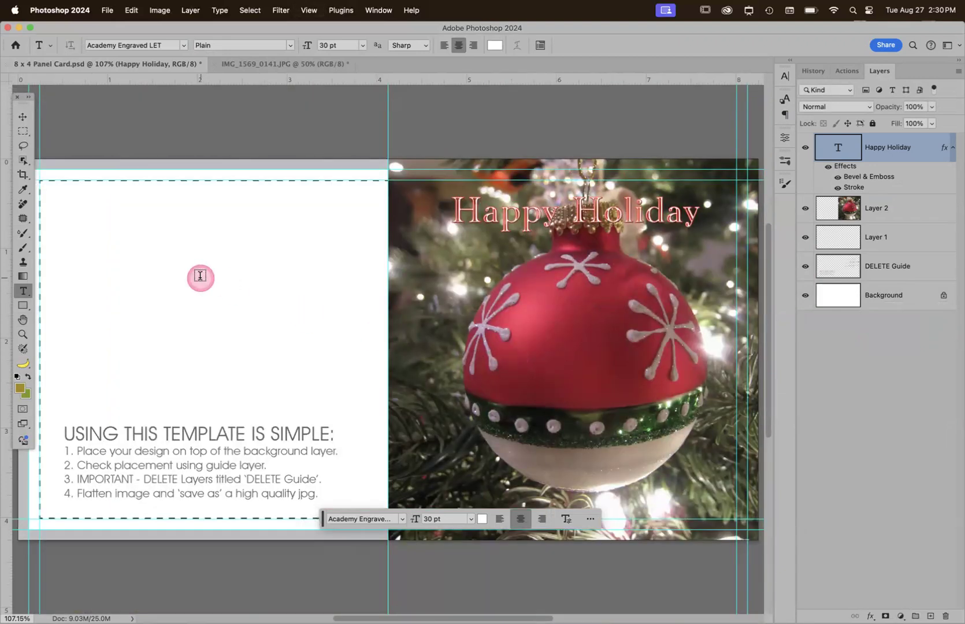
click(264, 200)
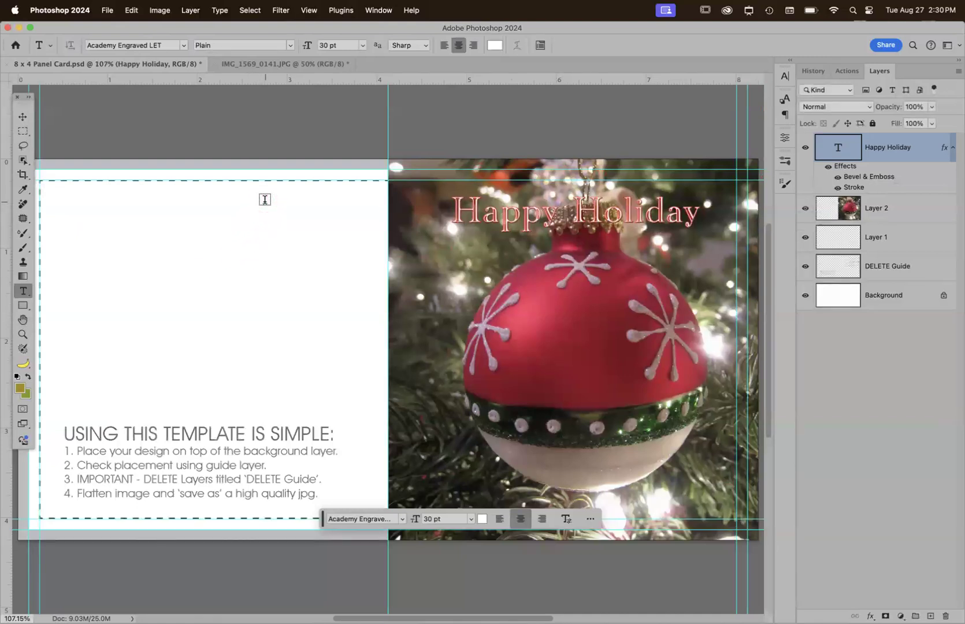
key(super+minus)
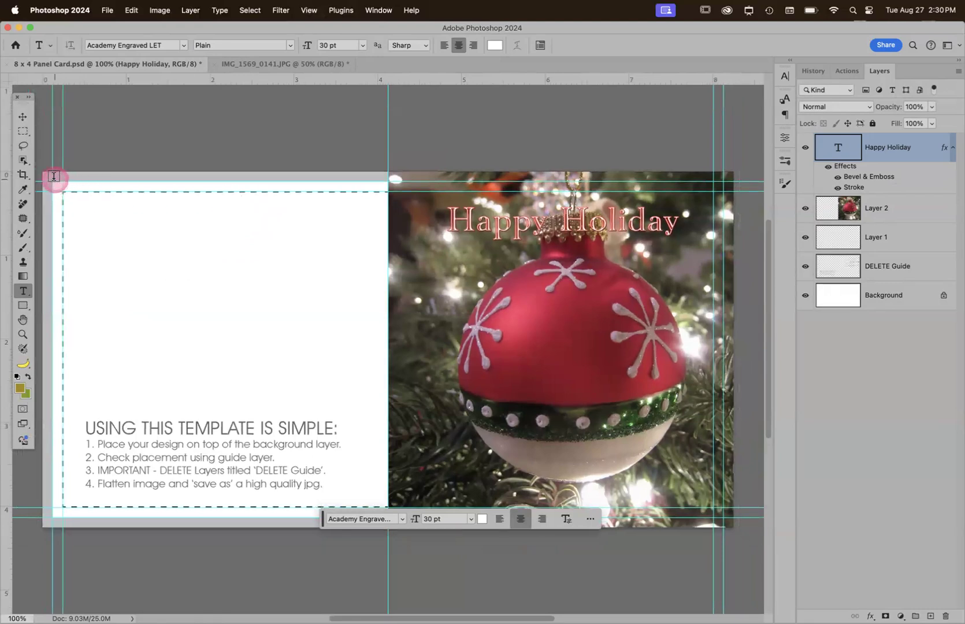
key(m)
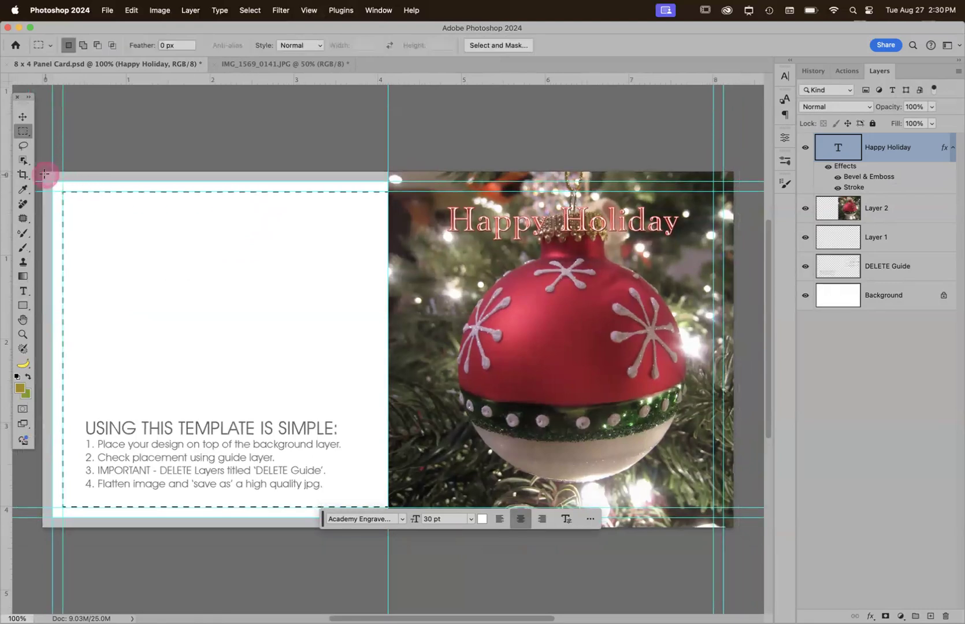
drag(43, 172, 386, 545)
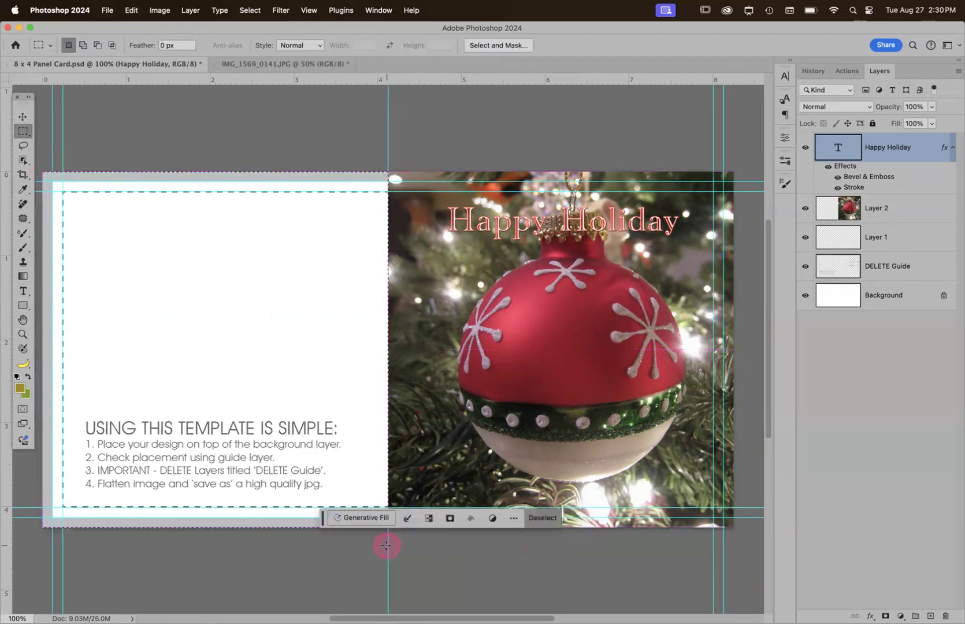
Start a Generative Fill in the selected left half with the prompt "Candle desktop holiday scene"
click(361, 517)
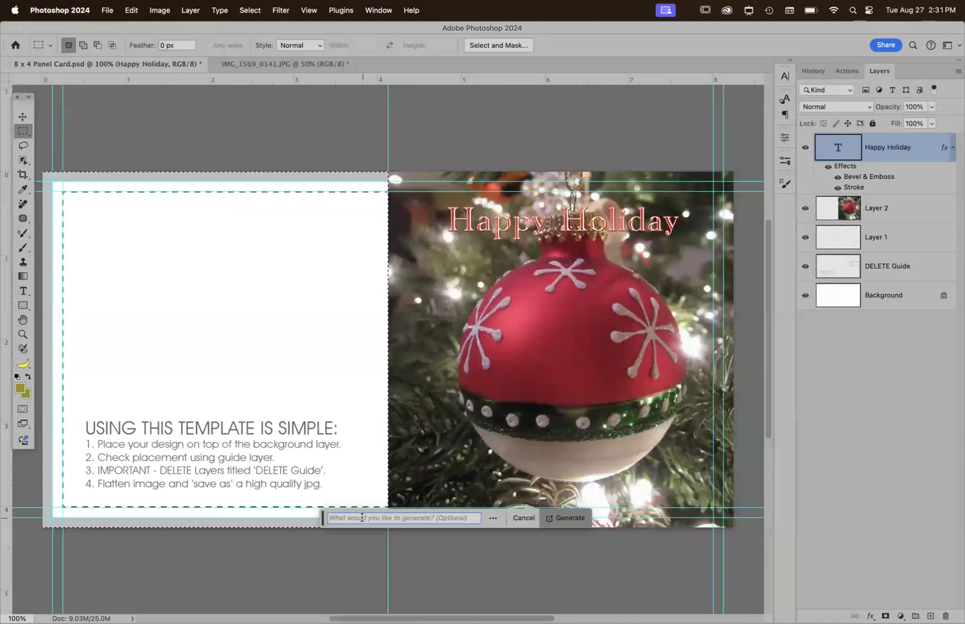
text(candle desktop holiday scene)
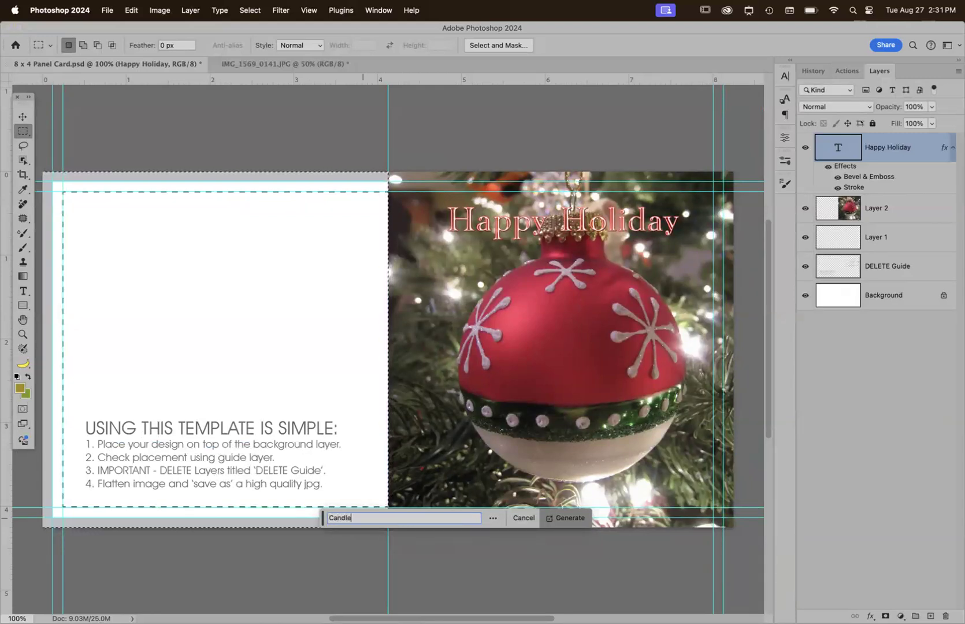
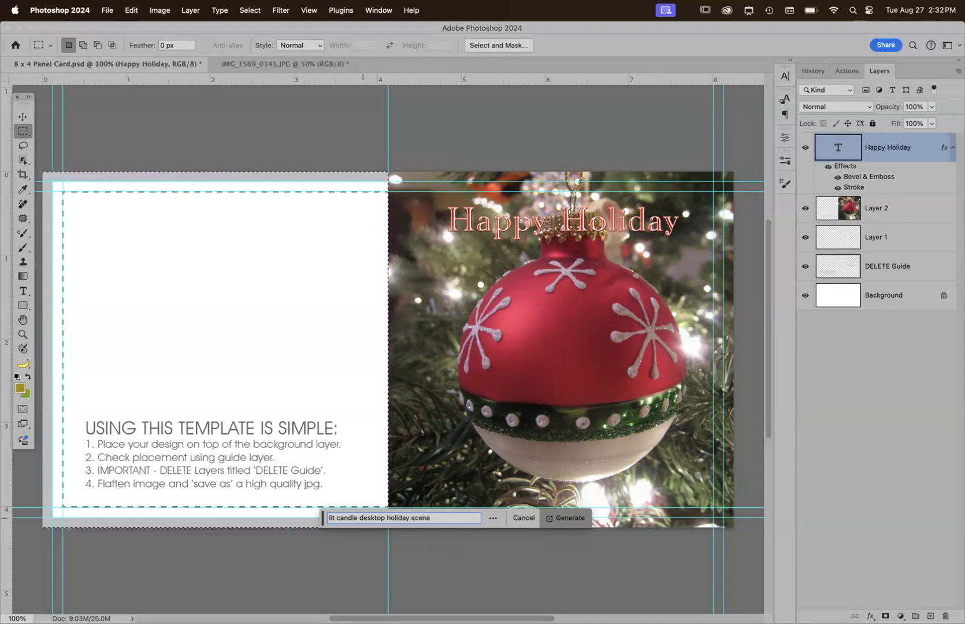
Generate a fill for the selected half of the card from the prompt "lit candle desktop holiday scene" and preview its variations
click(562, 516)
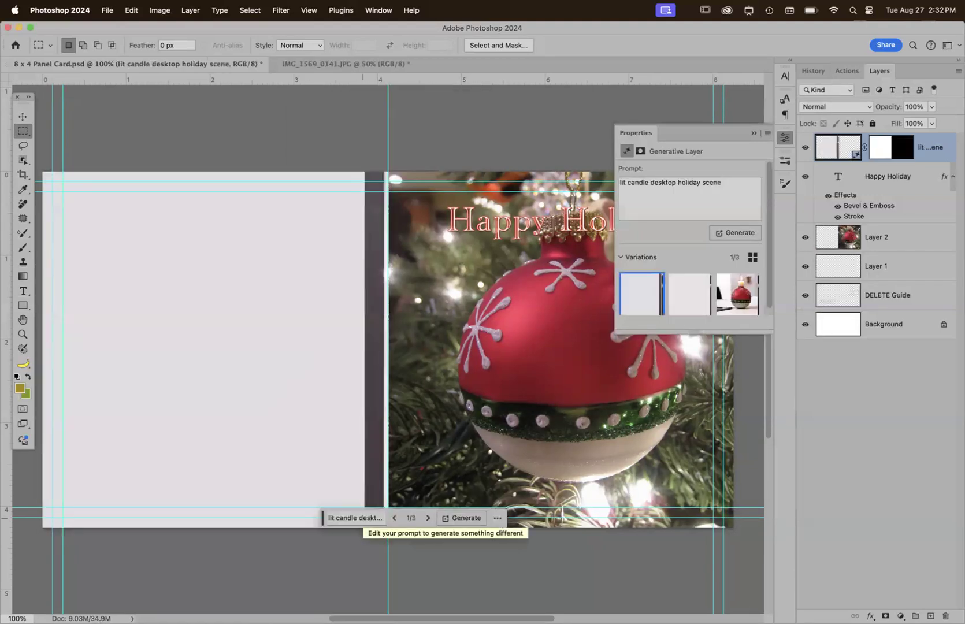
click(653, 306)
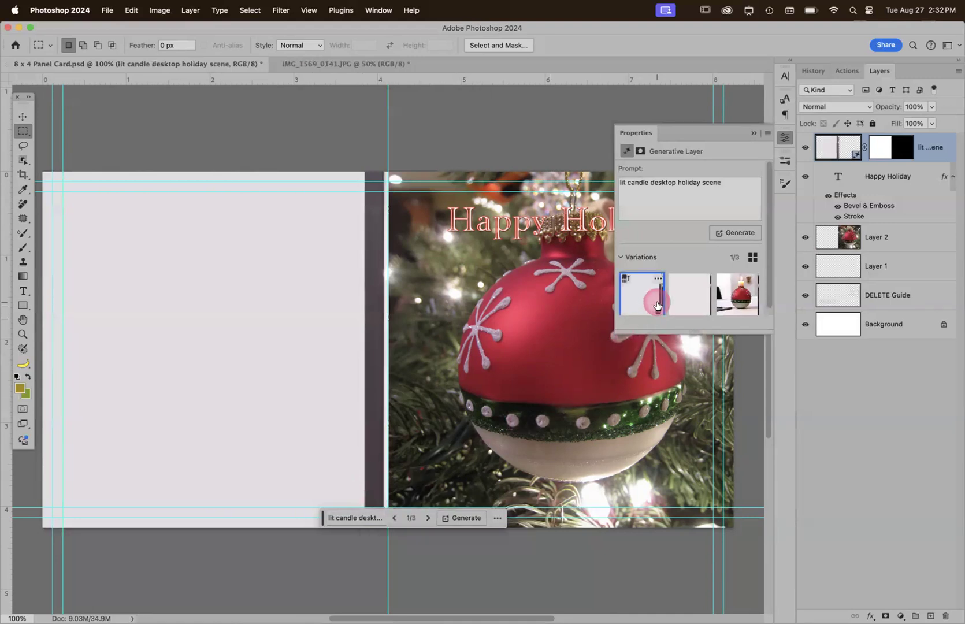
click(692, 300)
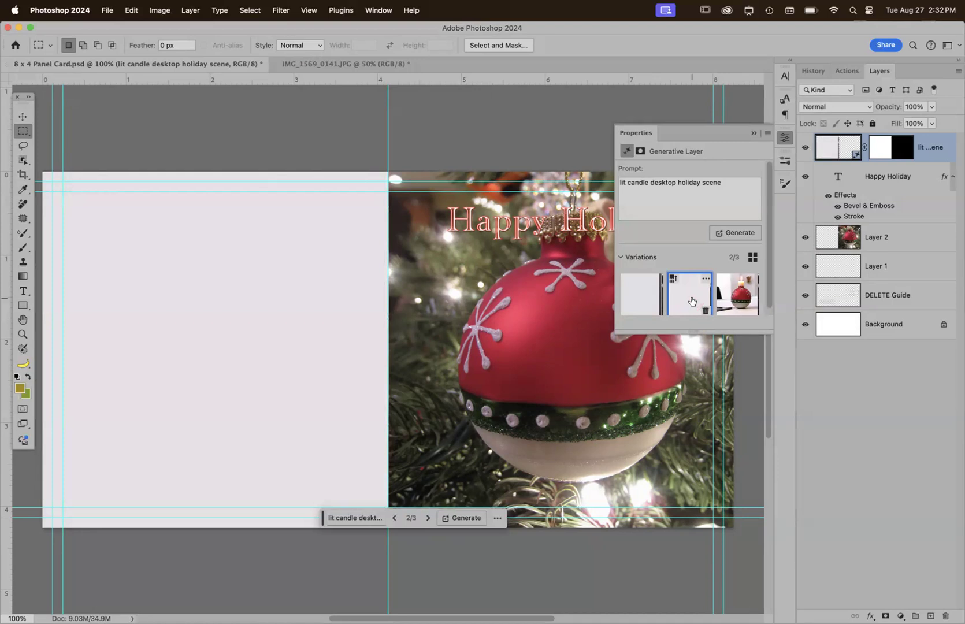
click(733, 296)
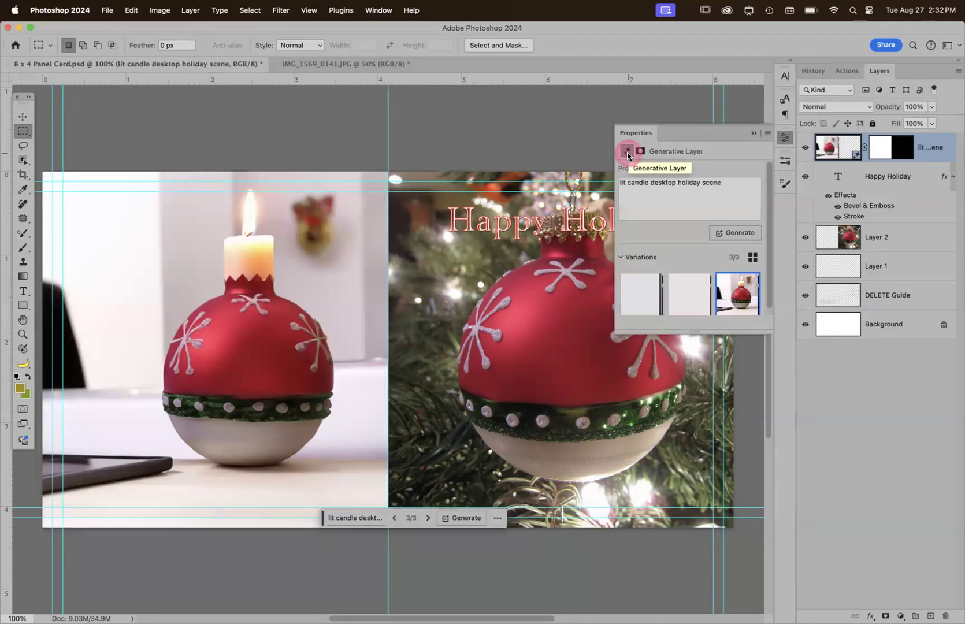
click(689, 294)
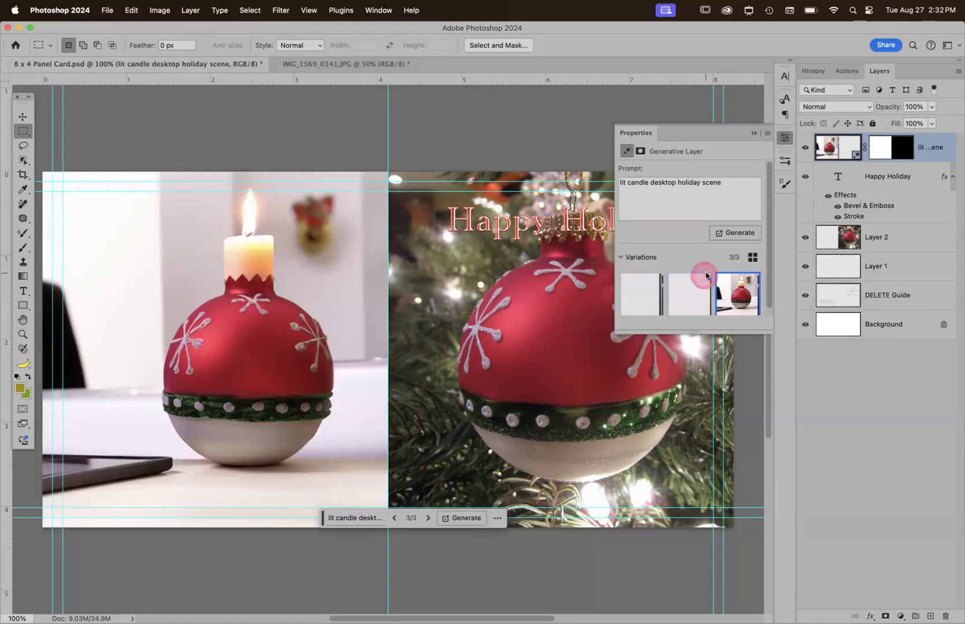
Generate another set of variations from the same candle prompt and preview the second and third ones
click(727, 234)
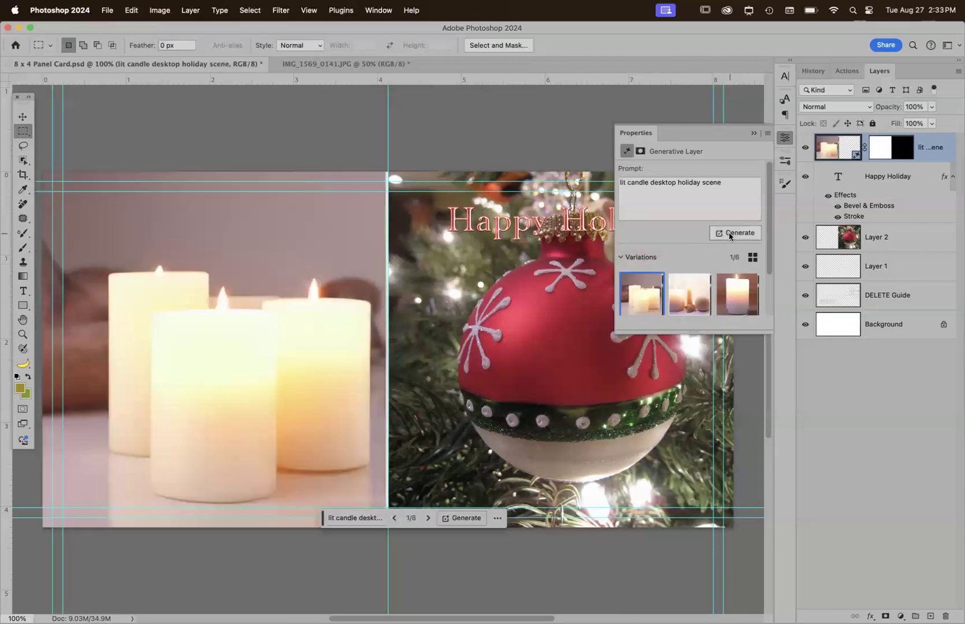
click(690, 293)
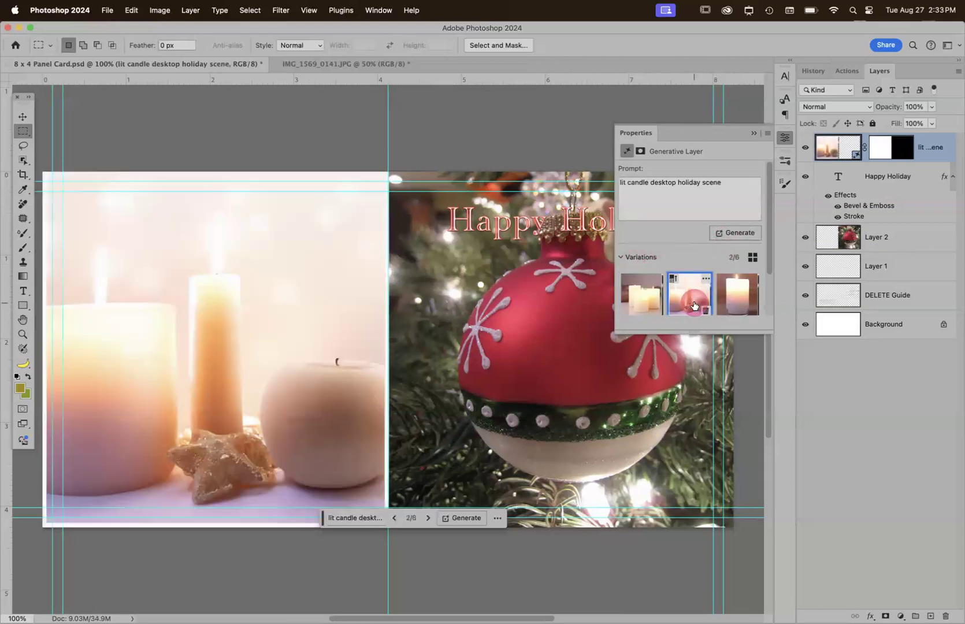
click(740, 296)
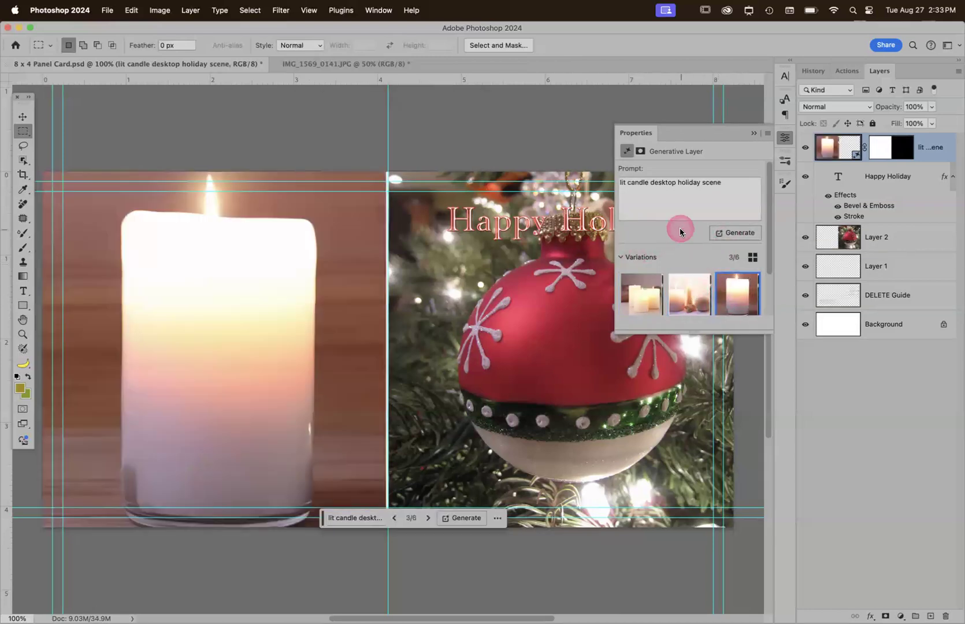
Replace the generative layer's prompt with "thomas kincade christmas scene" and generate new variations
click(661, 186)
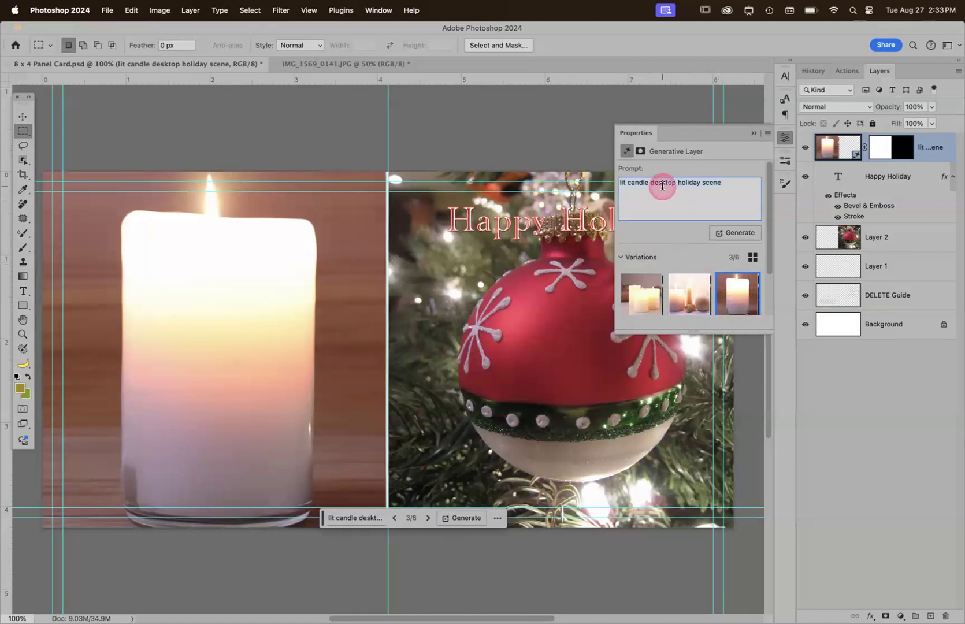
text(thom)
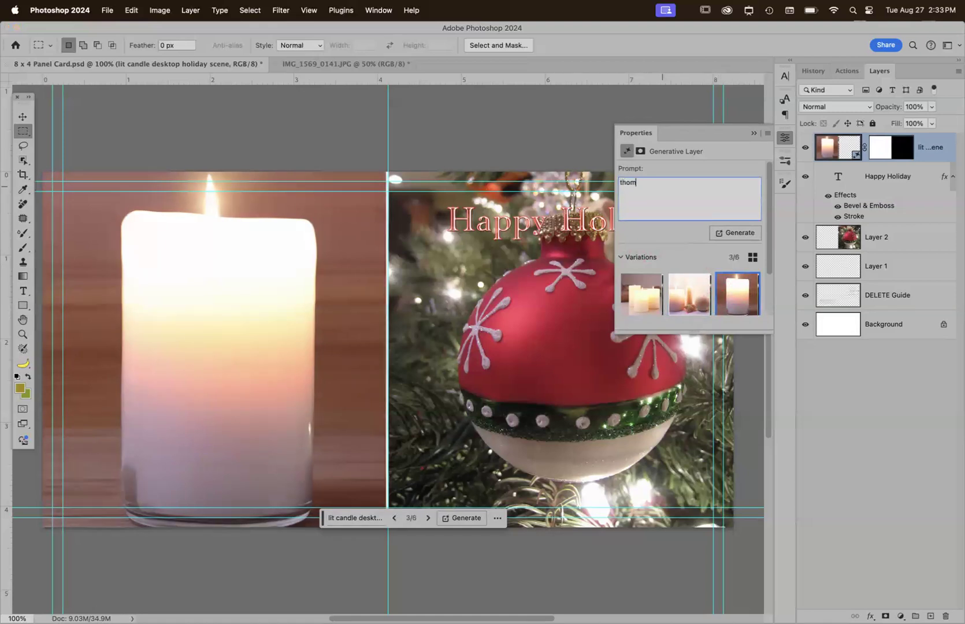
text(as kincade christmas scene)
key(Return)
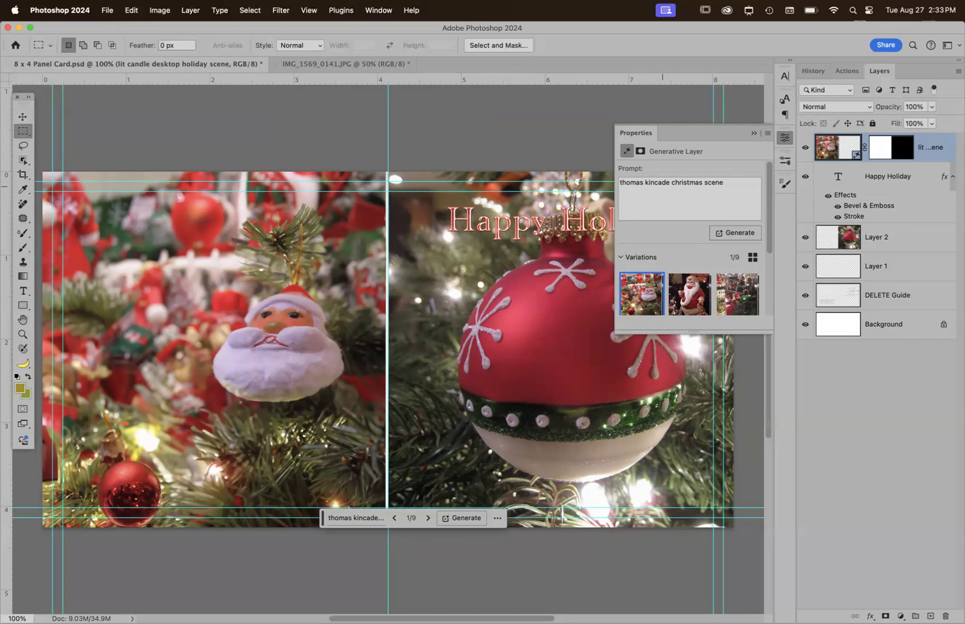
Compare the new Christmas variations, keep the second one with the standing Santa figure, and collapse the generative layer's properties
click(689, 294)
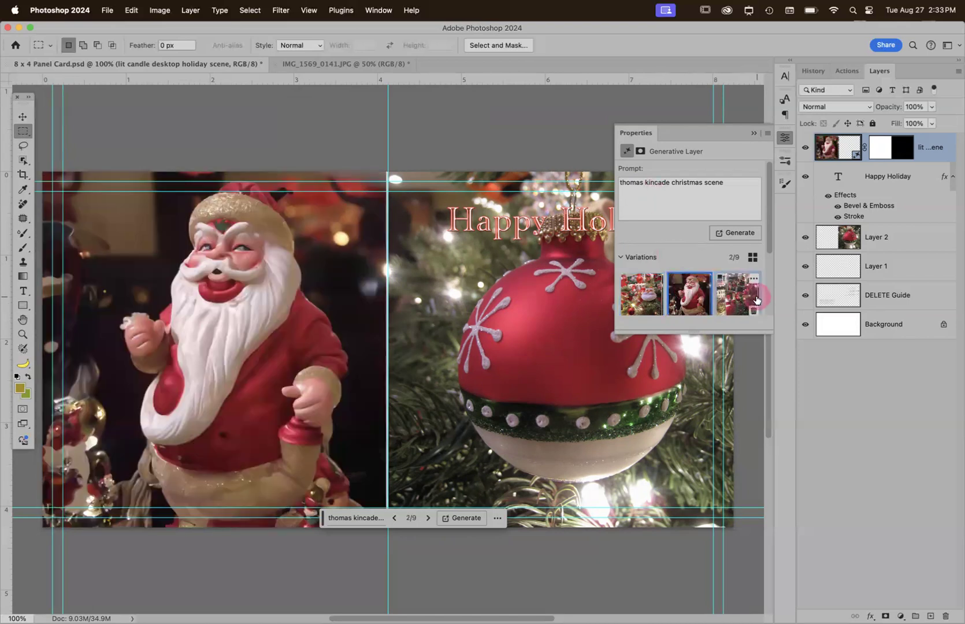
click(738, 299)
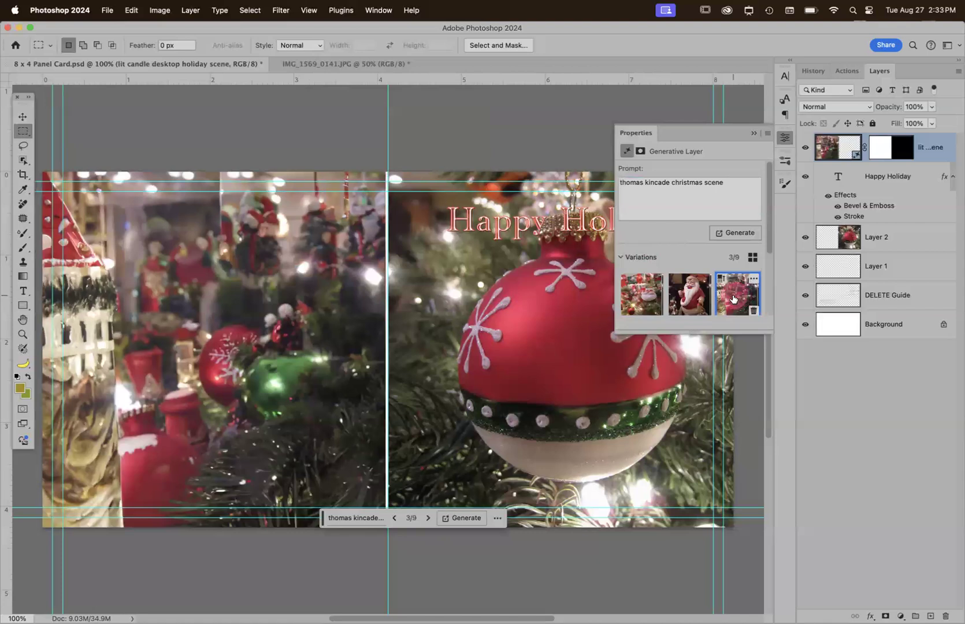
click(692, 304)
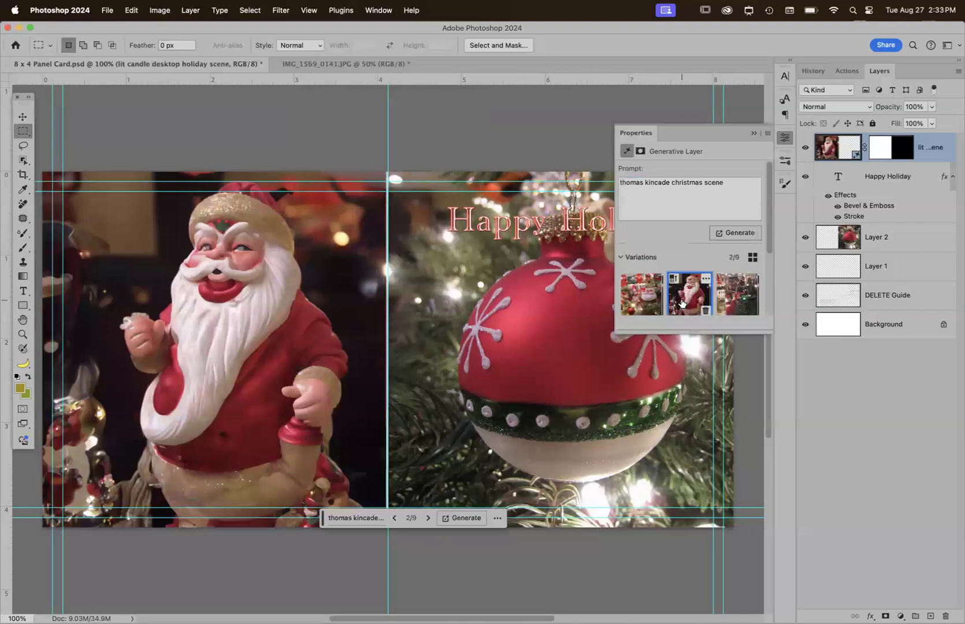
click(652, 306)
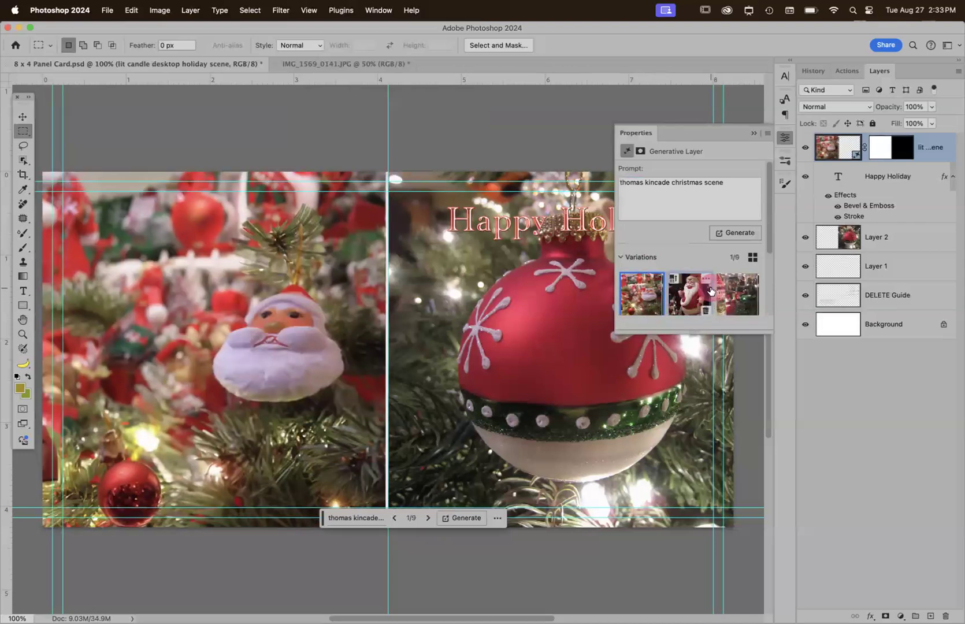
click(695, 295)
click(644, 308)
click(683, 302)
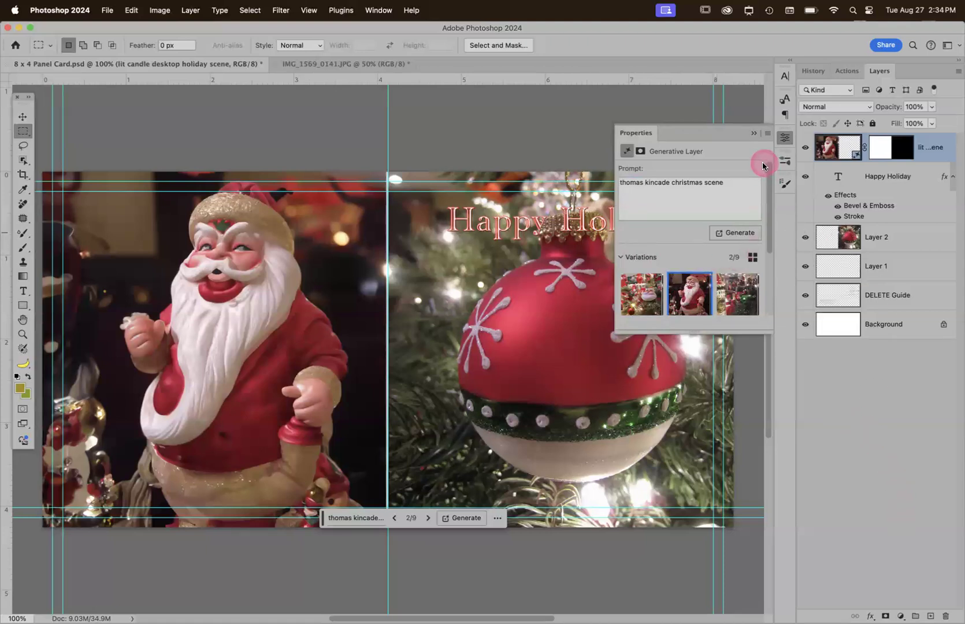
click(752, 133)
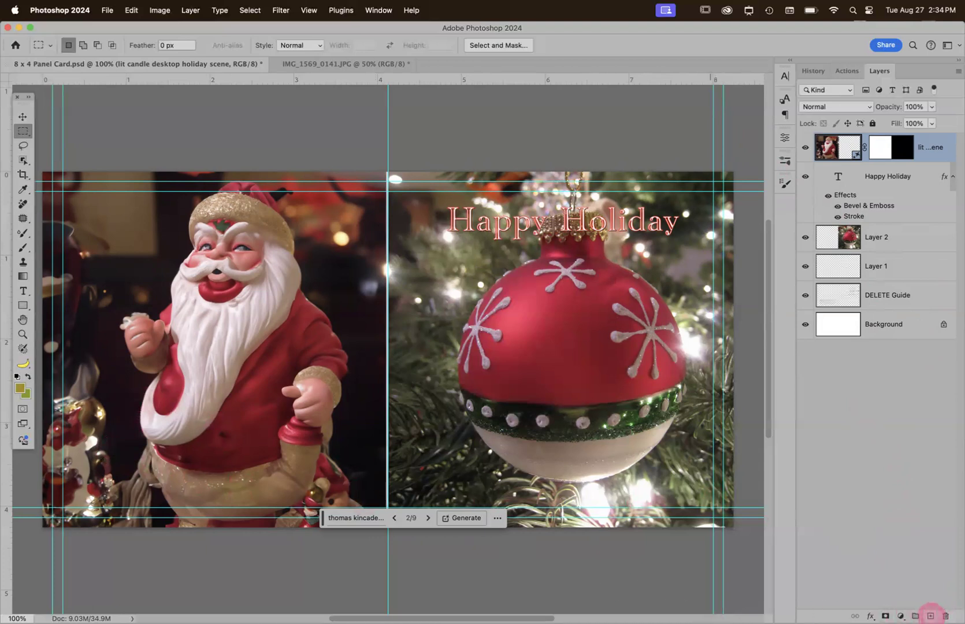
Add a new layer and fill a rectangular selection across the Santa's lower body with white (ffffff)
click(929, 615)
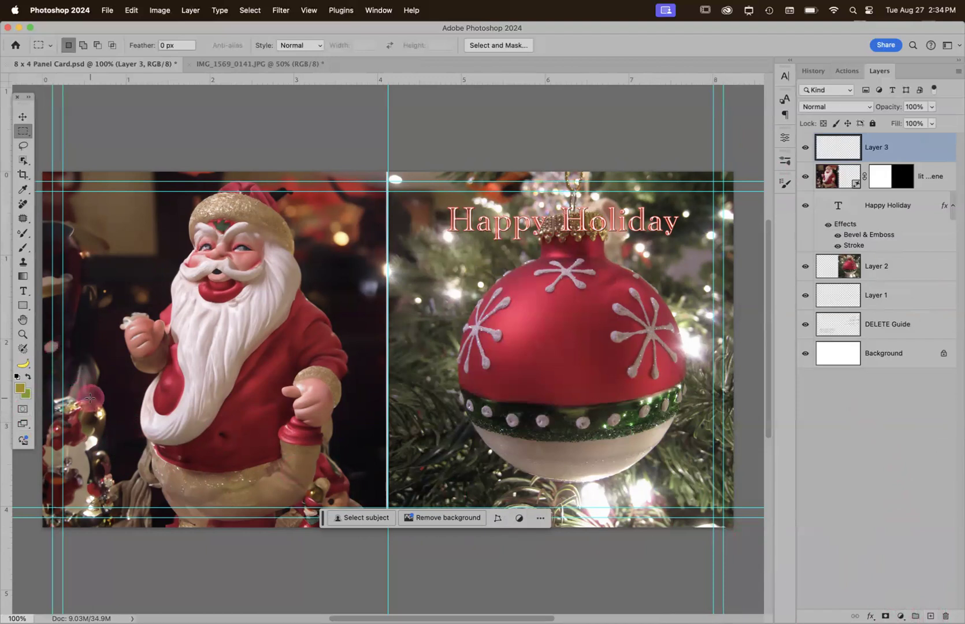
drag(96, 380, 335, 478)
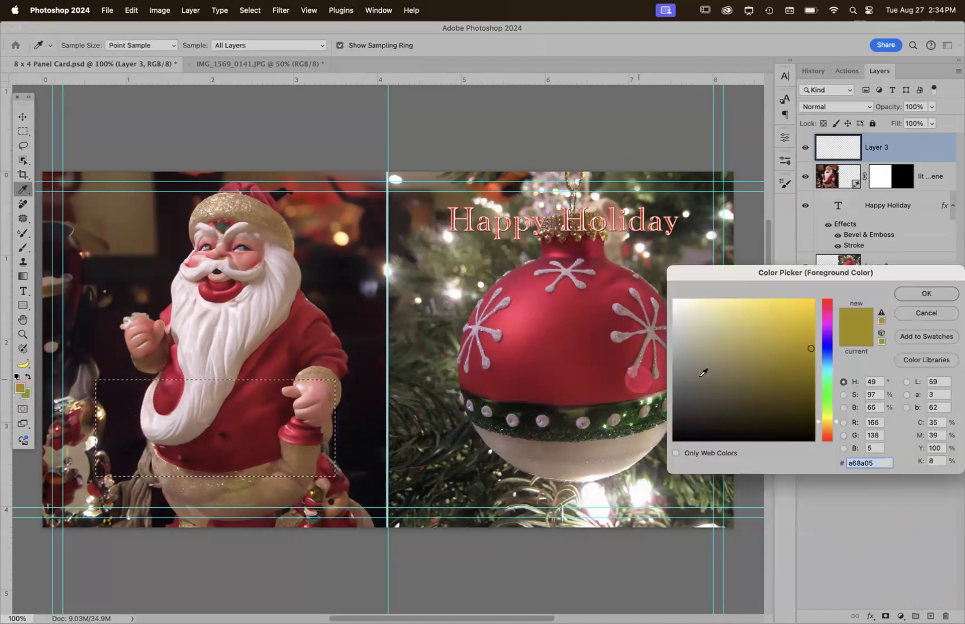
click(825, 460)
text(ffffff)
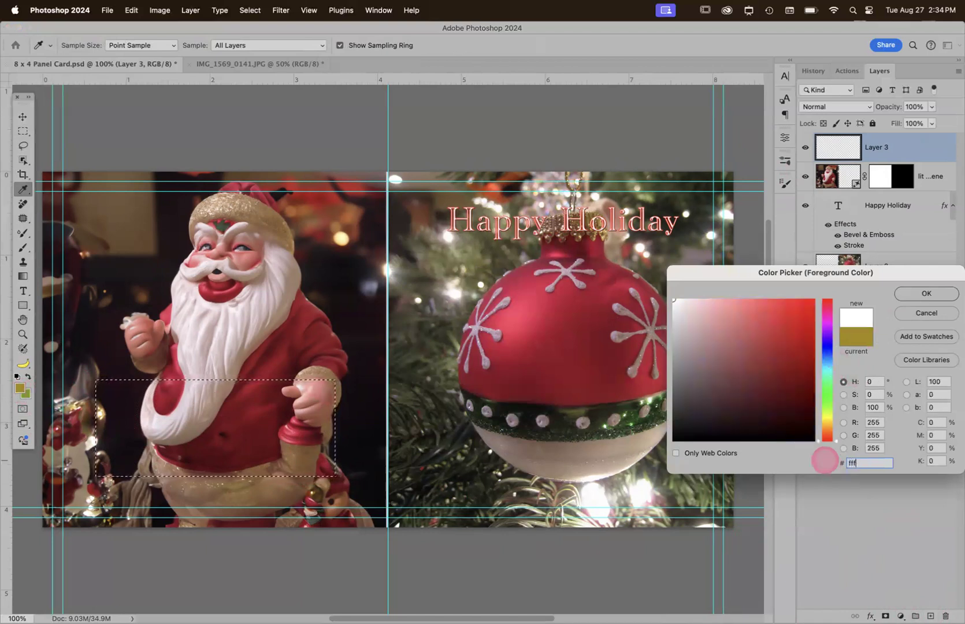
click(906, 293)
key(m)
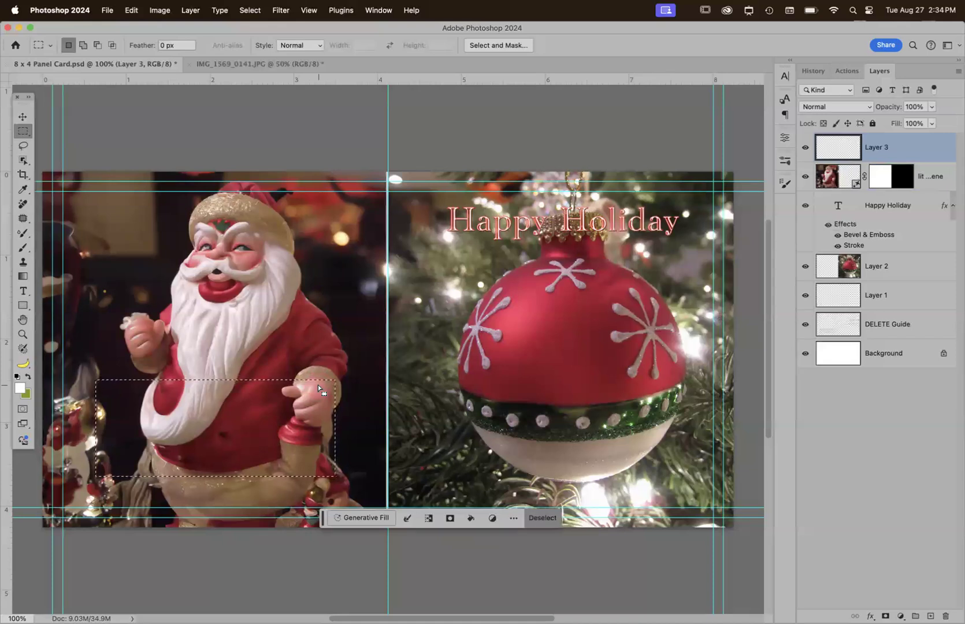
key(alt)
key(alt+BackSpace)
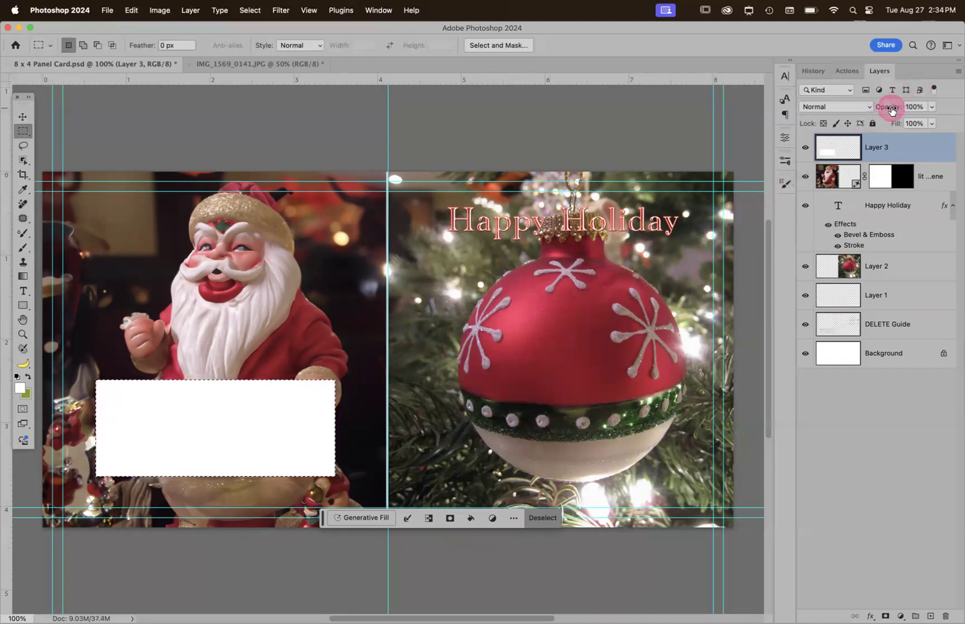
Lower the white rectangle layer's opacity to 50% and clear the selection
key(v)
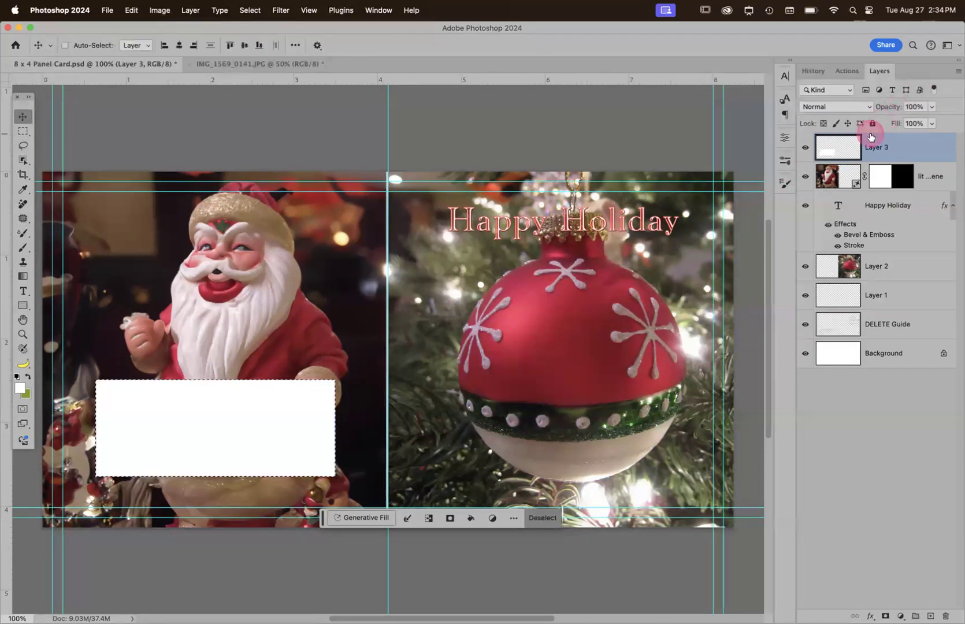
key(5)
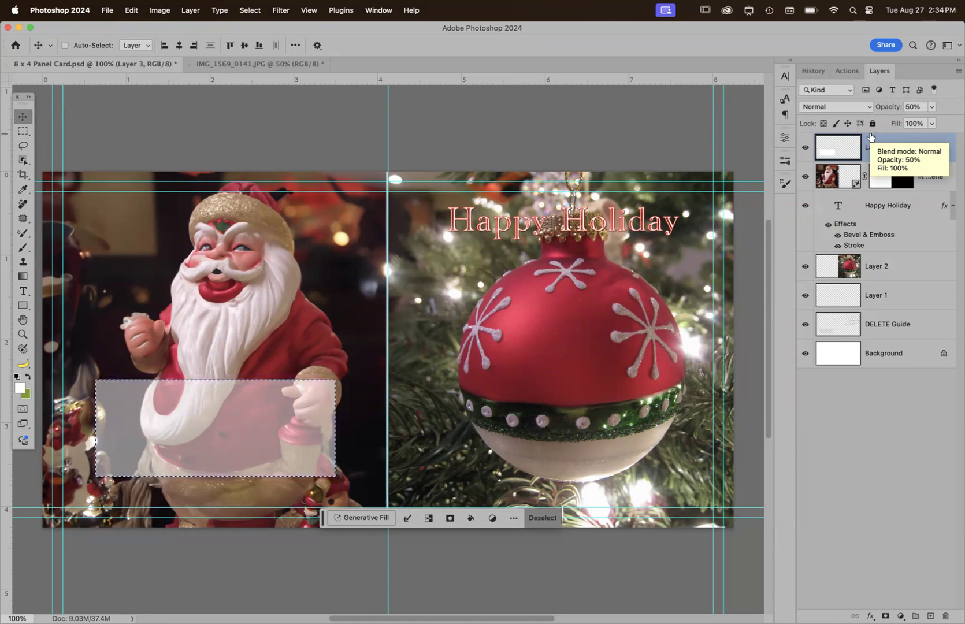
key(super+d)
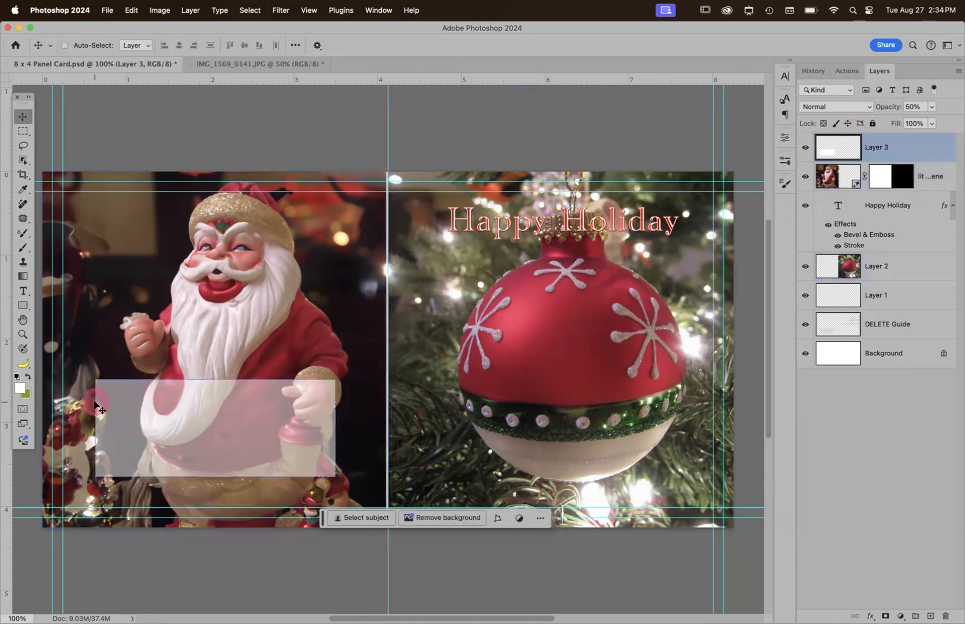
Add a paragraph text box inside the translucent rectangle and set its font to Apple Chancery at 14 pt
key(t)
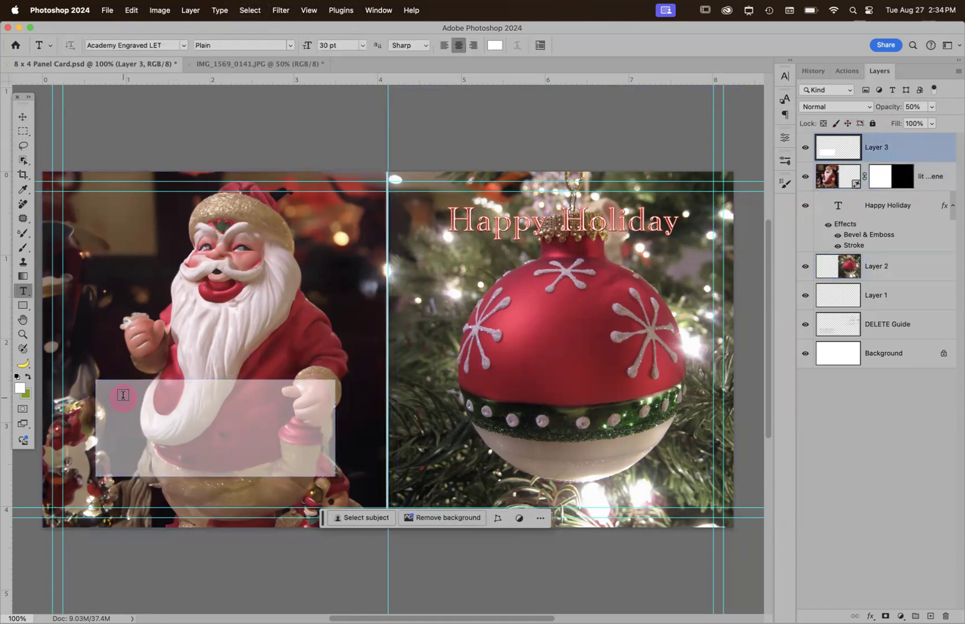
drag(114, 393, 318, 461)
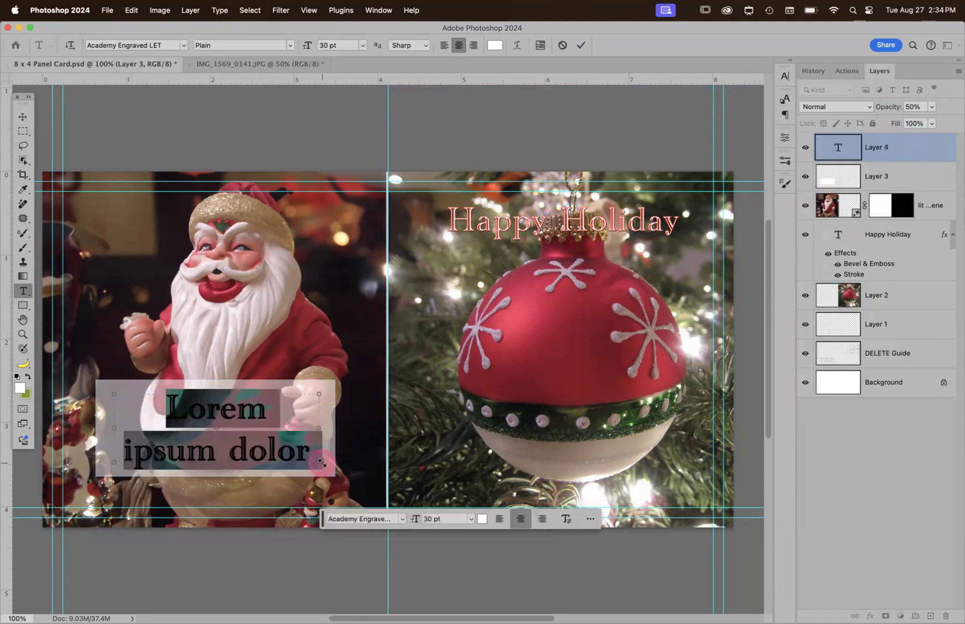
click(184, 46)
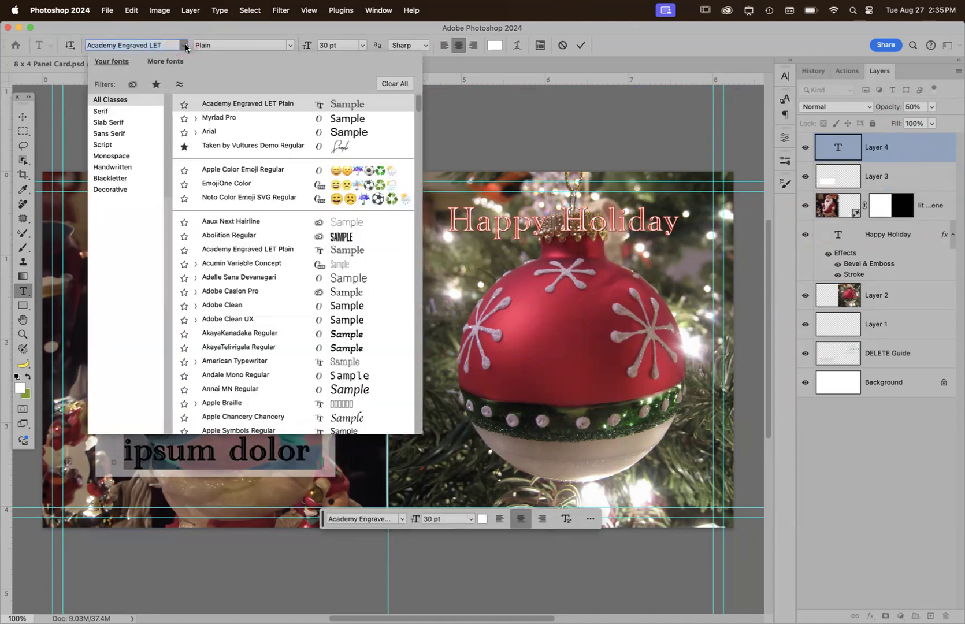
scroll(251, 178, down, 3)
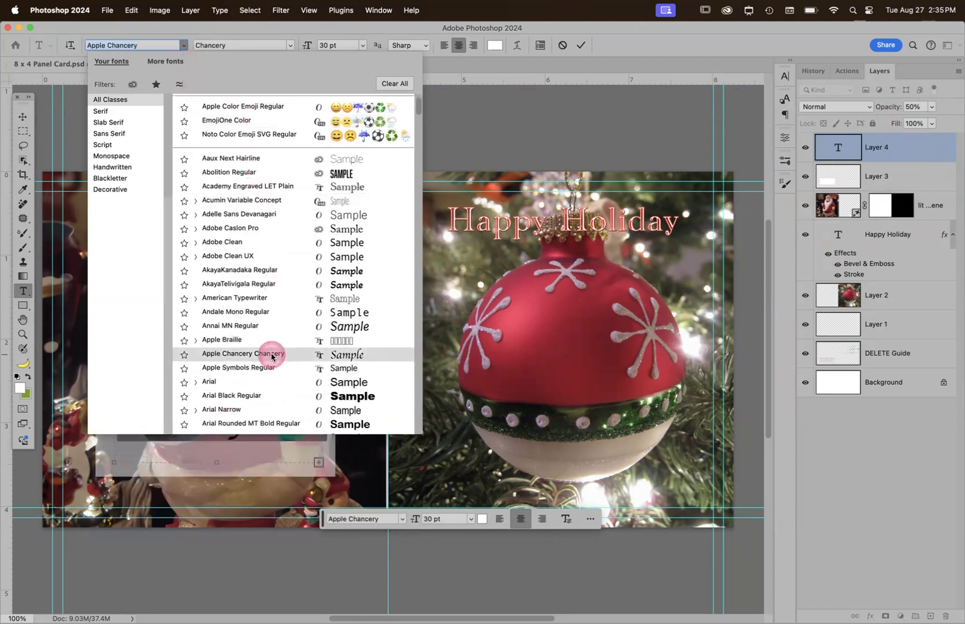
click(269, 356)
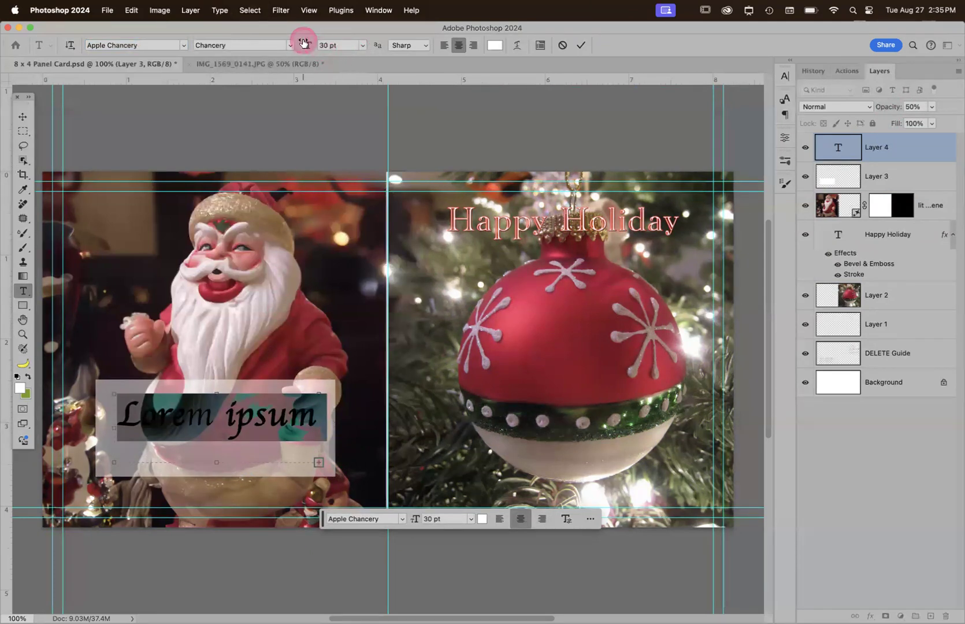
drag(306, 45, 297, 48)
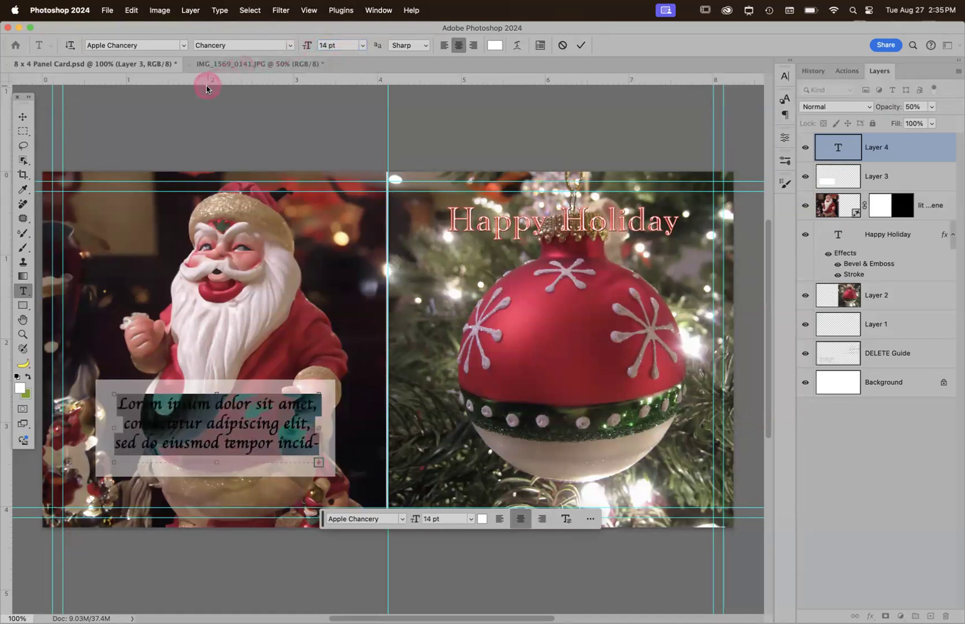
Browse the font list and change the placeholder text's font to Charm
click(184, 49)
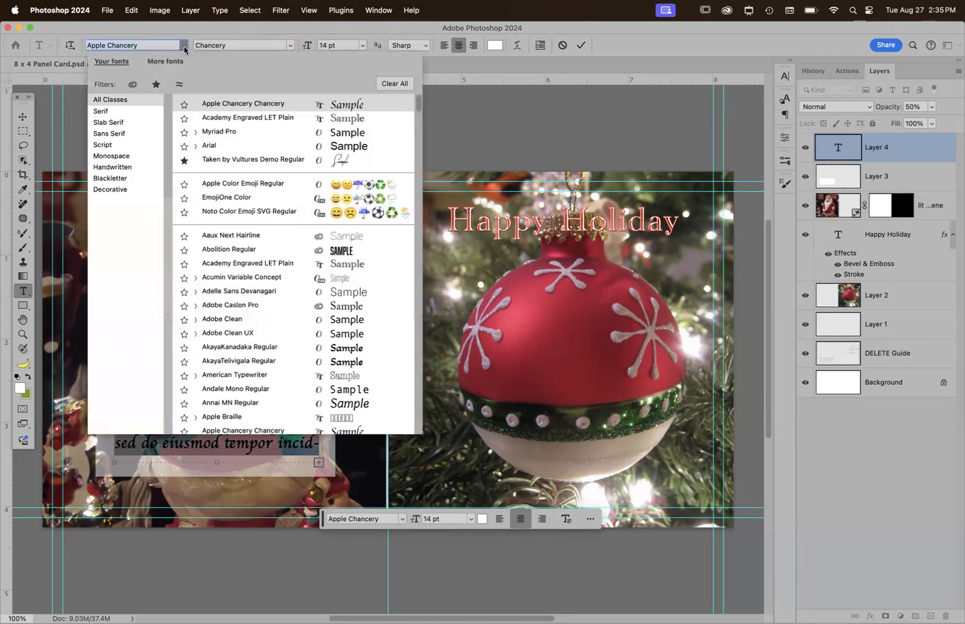
scroll(293, 213, down, 5)
scroll(293, 213, down, 10)
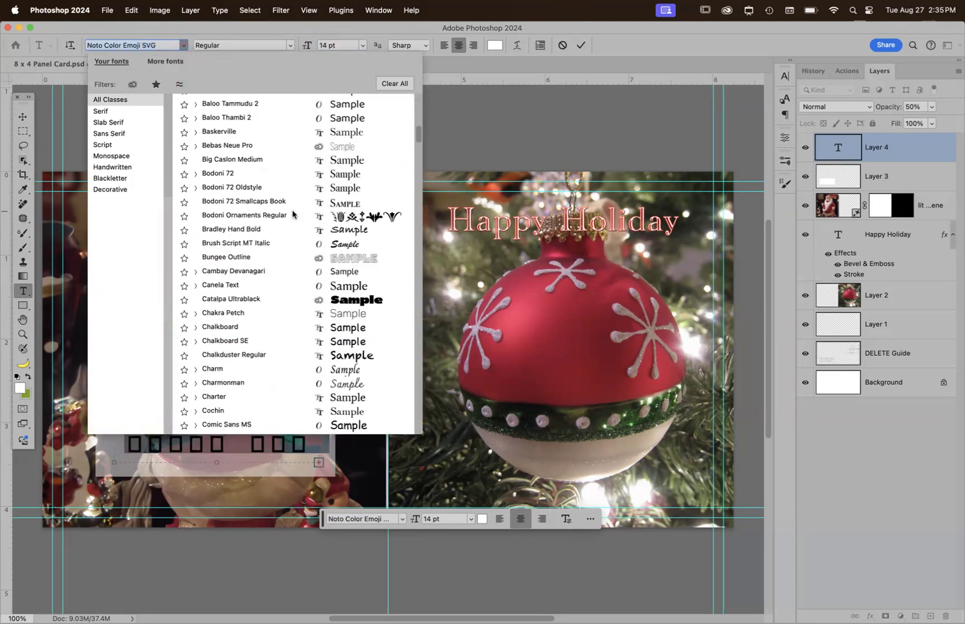
scroll(293, 213, up, 4)
scroll(293, 213, down, 4)
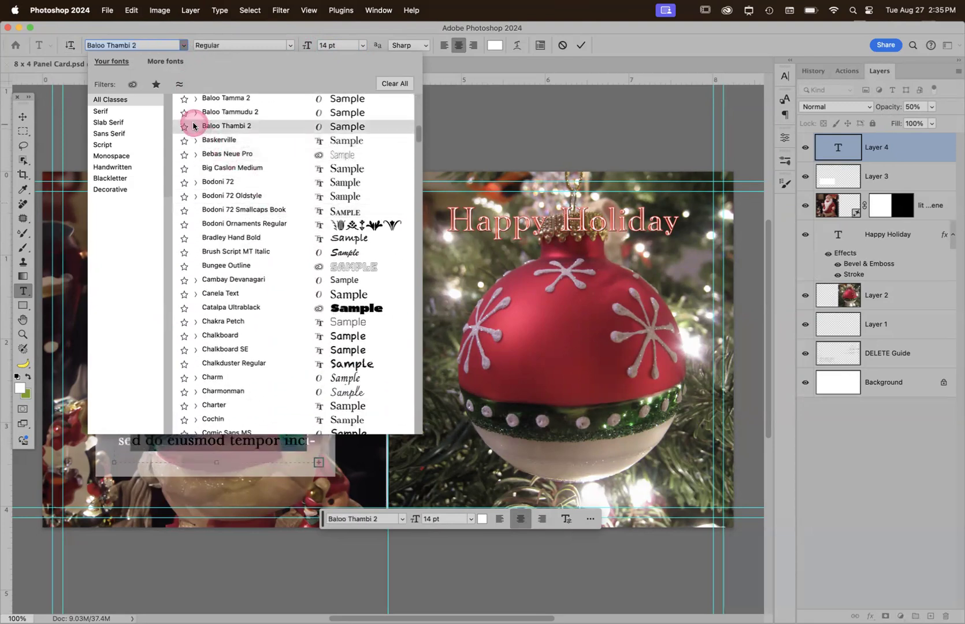
click(154, 44)
click(157, 85)
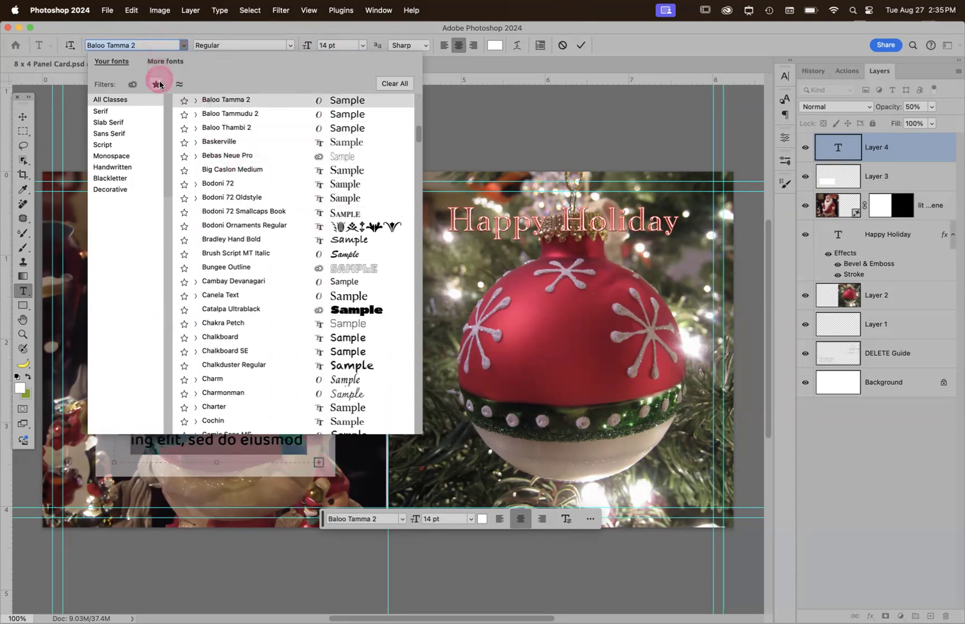
click(251, 379)
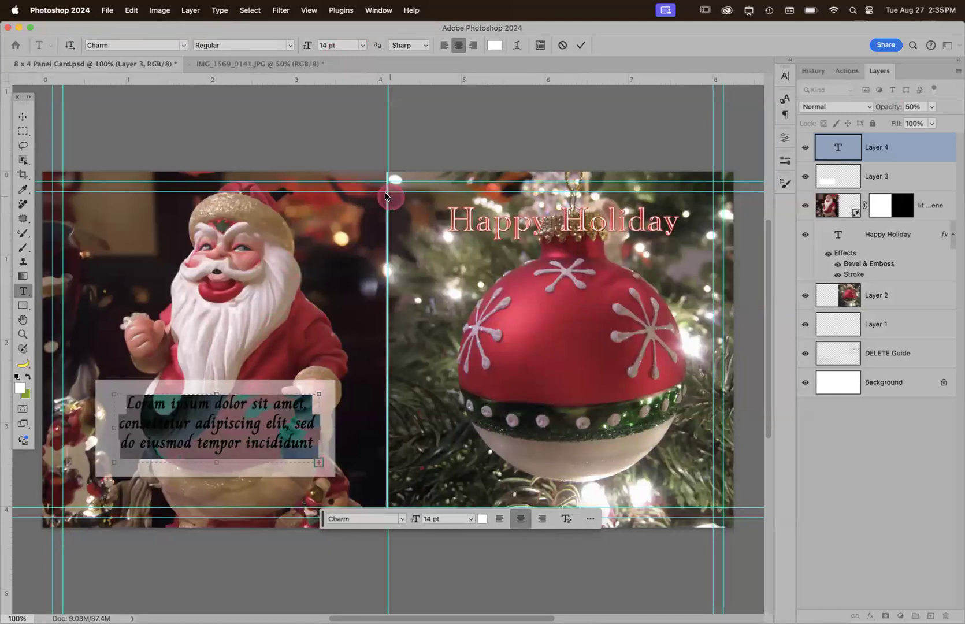
Set the placeholder text's colour to bright red (fe0404)
click(495, 46)
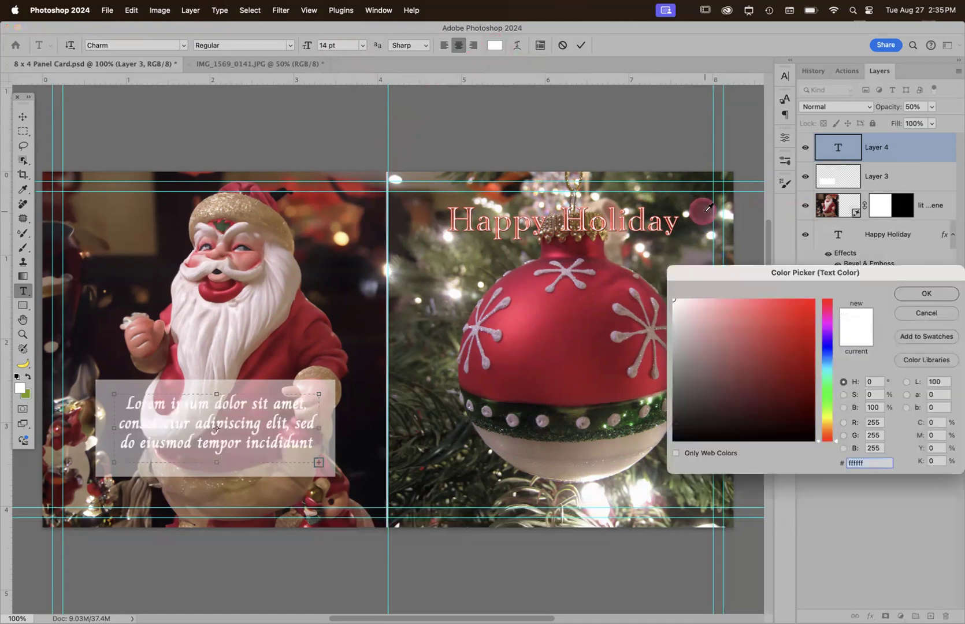
click(811, 299)
click(926, 293)
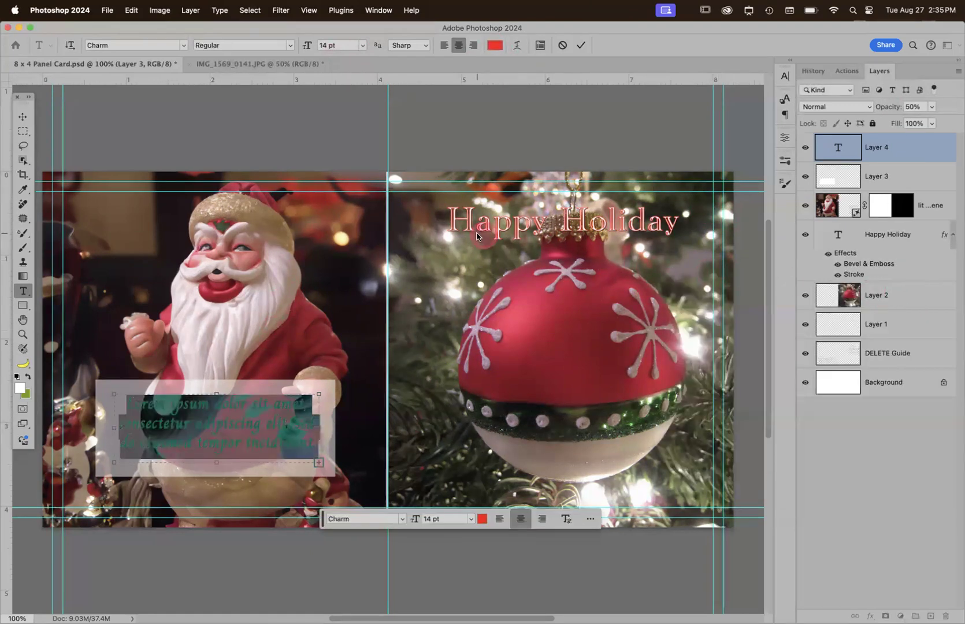
text(Collin)
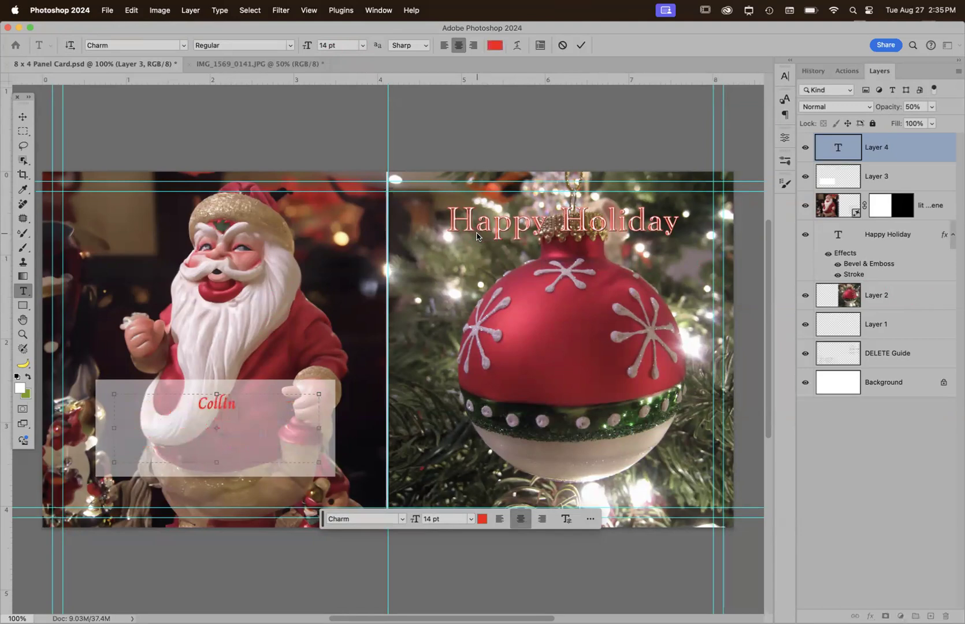
text(s Photography)
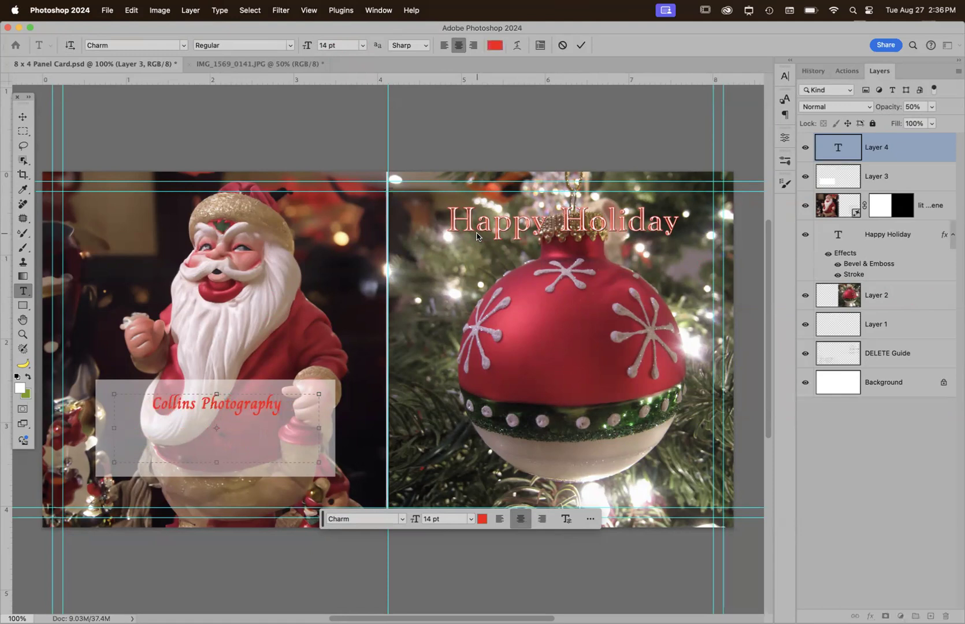
text(www.collinsfoto.com)
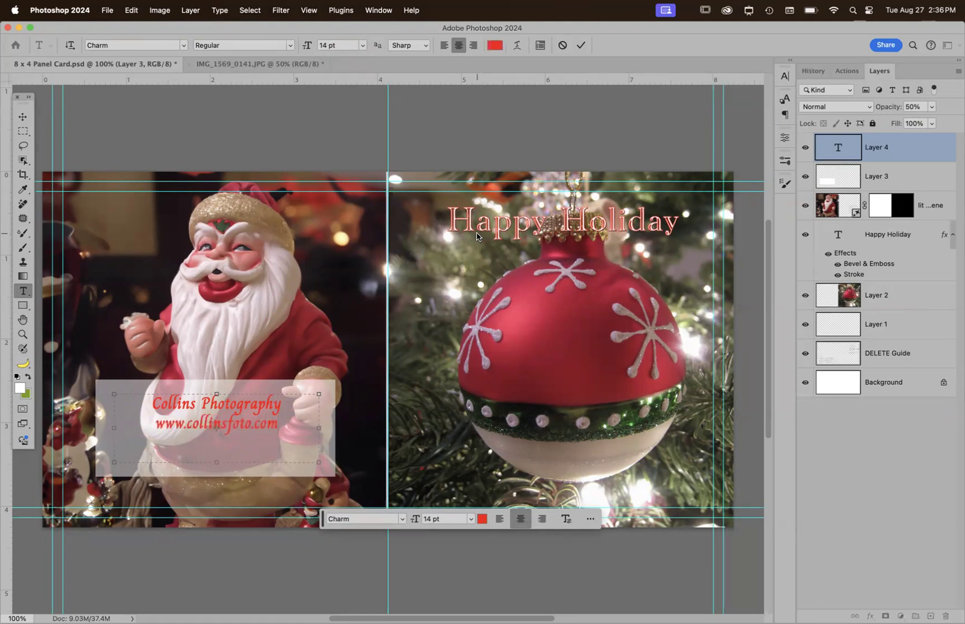
click(399, 298)
click(903, 154)
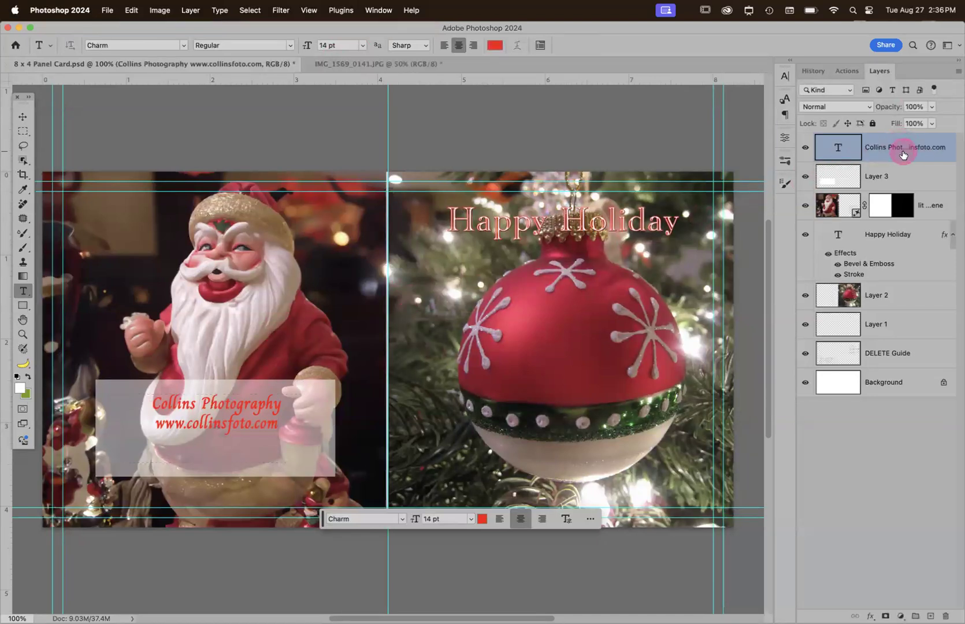
Change the colour of the "Collins Photography" text layer to green (07990e)
click(495, 45)
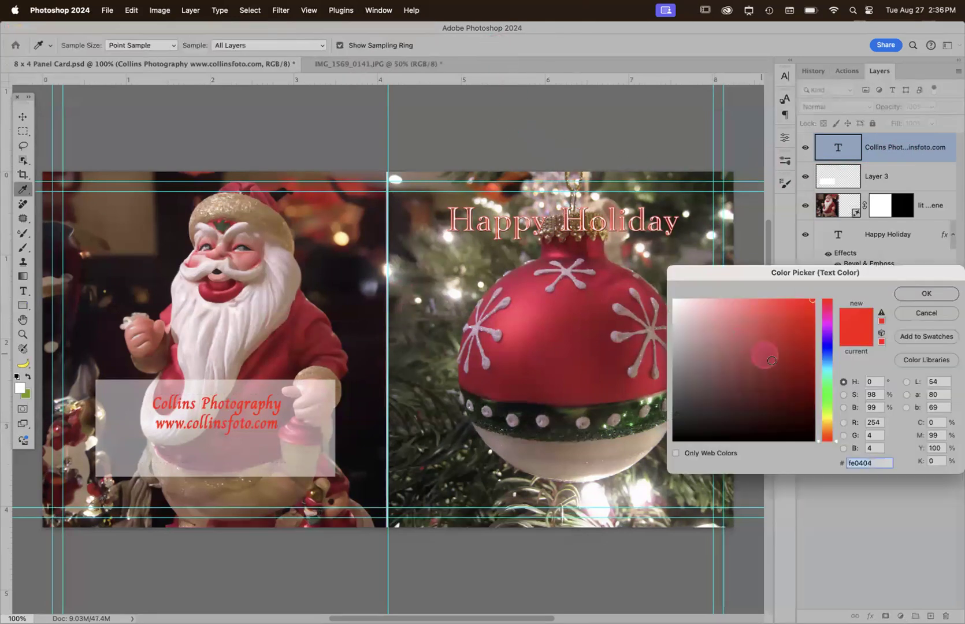
click(829, 394)
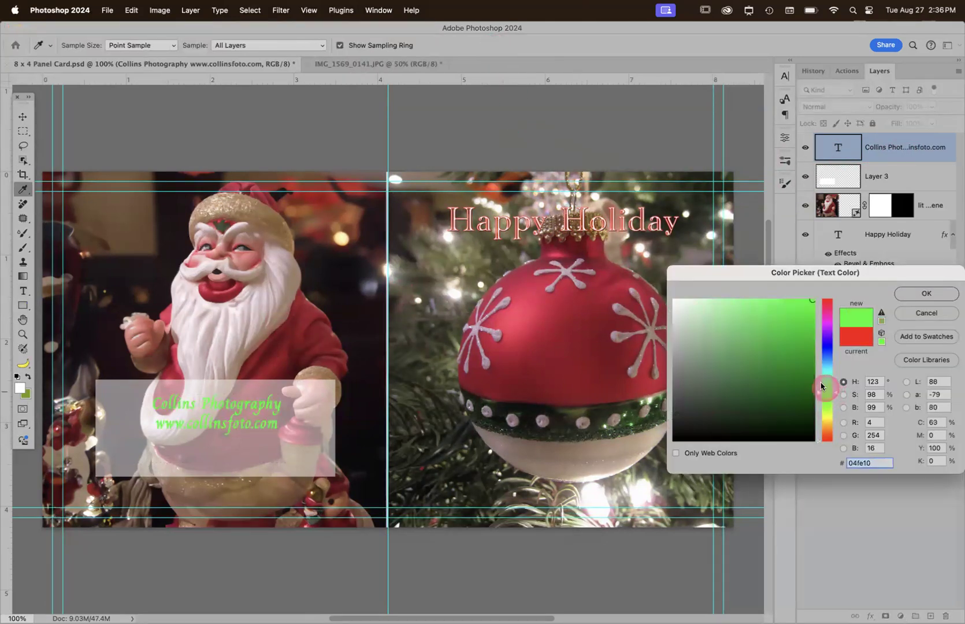
click(808, 355)
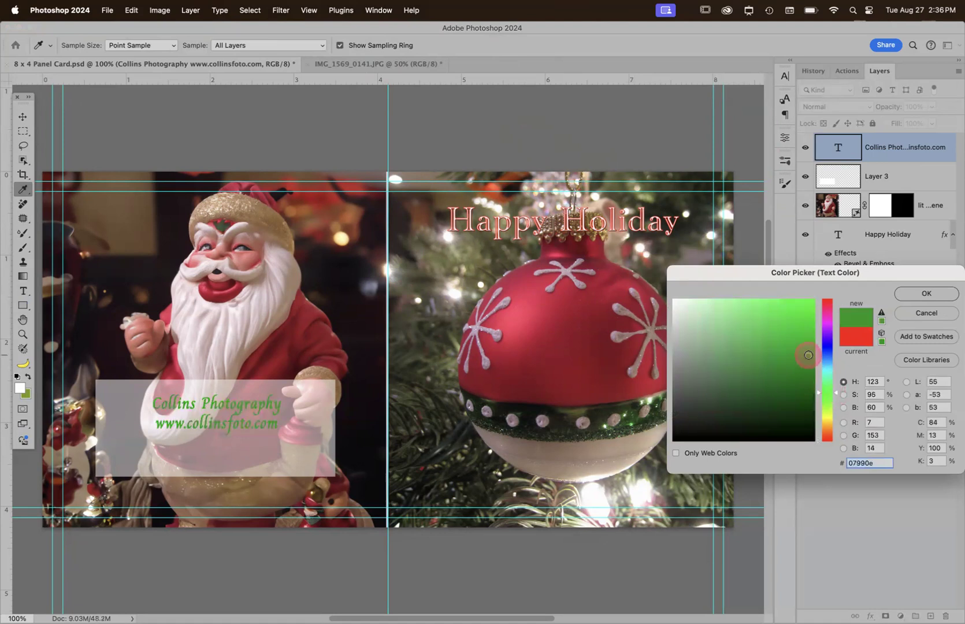
click(920, 294)
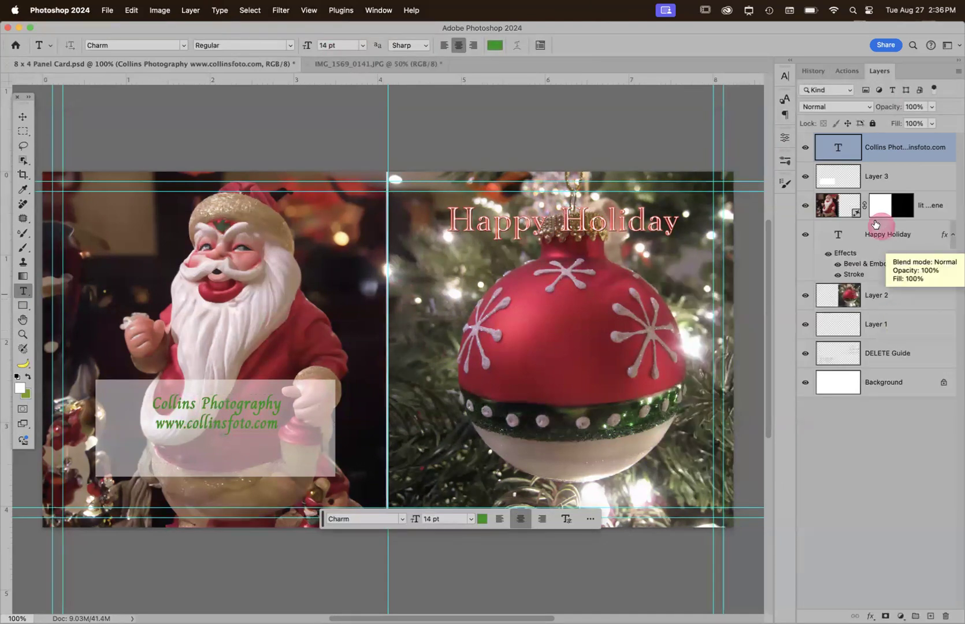
Set the opacity of the white rectangle's layer, Layer 3, to 60%
click(832, 184)
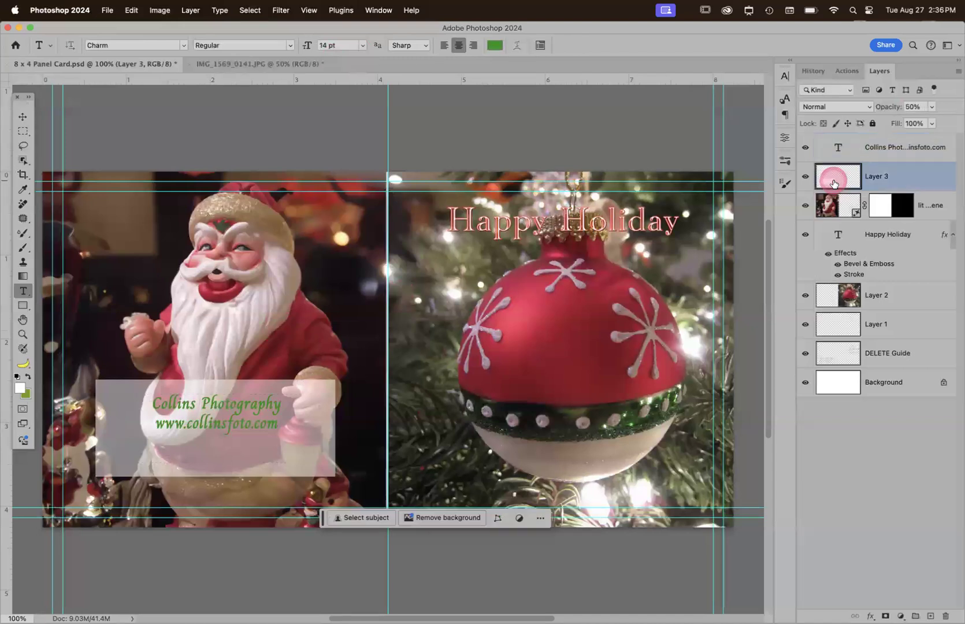
click(888, 109)
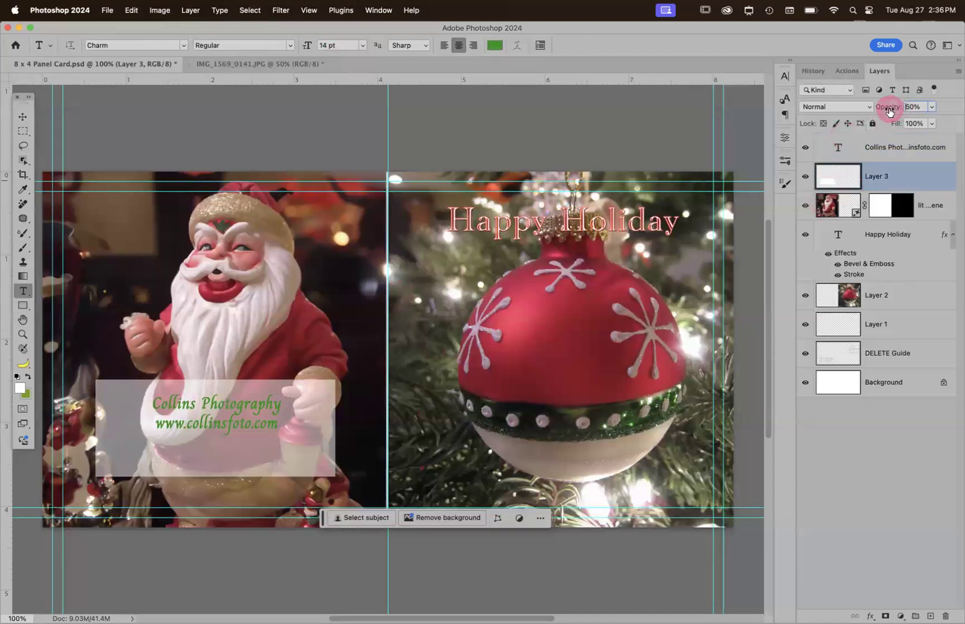
drag(889, 112, 889, 112)
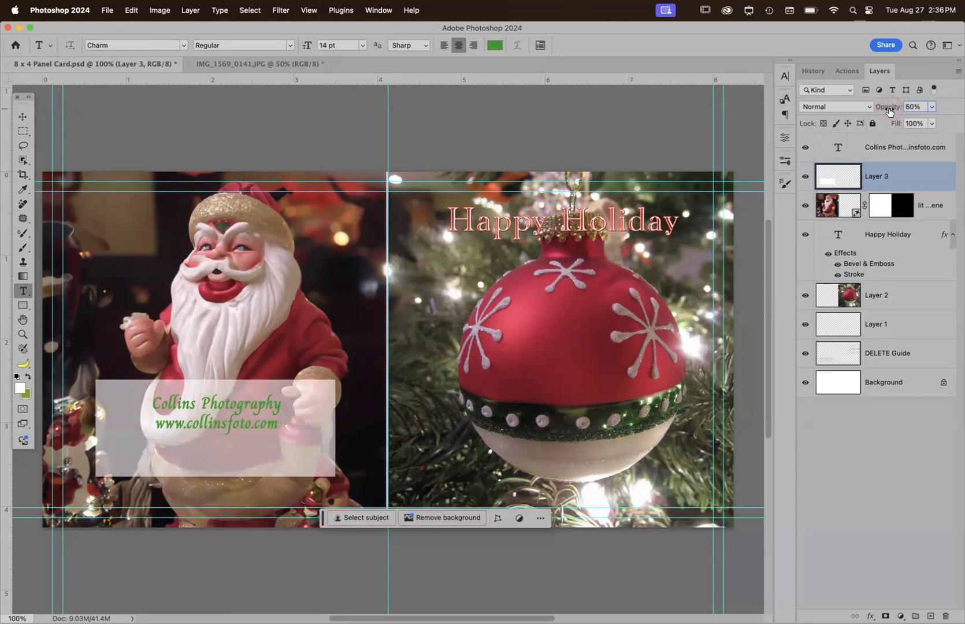
Load Layer 3's rectangle as a selection and stroke it with a 10 px red (fd0404) centered outline at 100% opacity
click(876, 181)
click(839, 180)
super+click(837, 177)
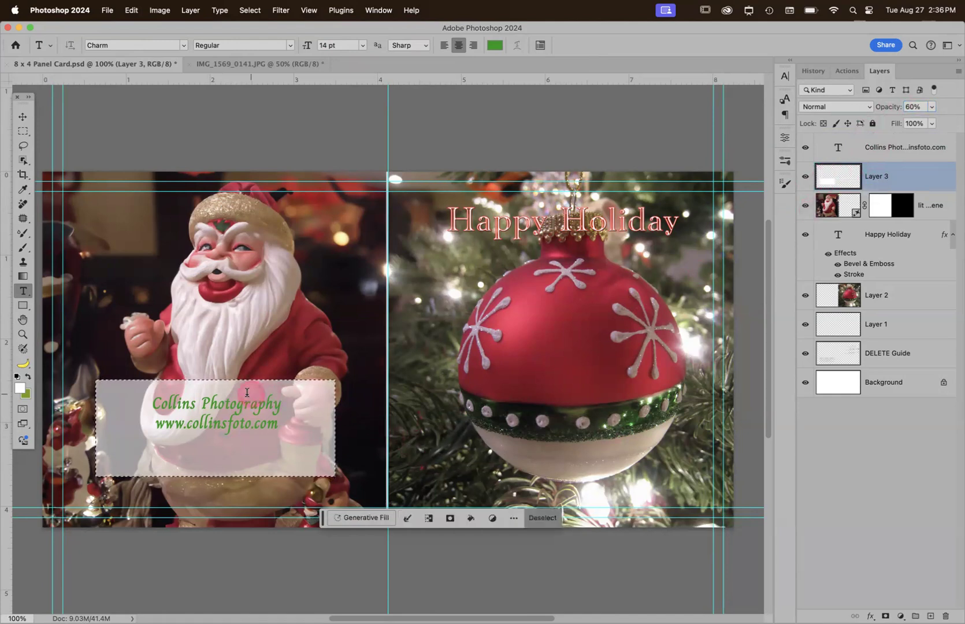
click(132, 10)
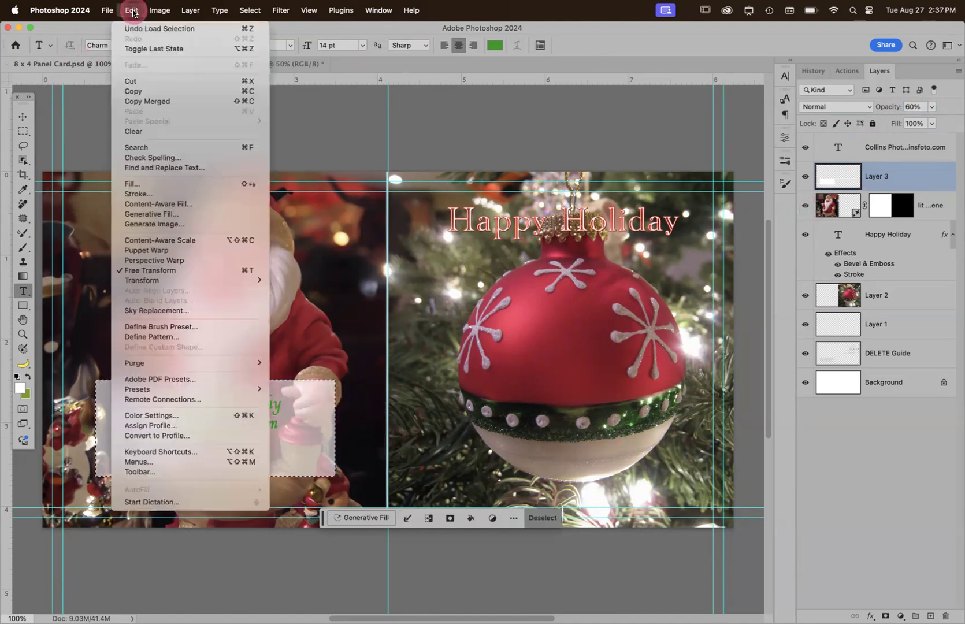
click(141, 194)
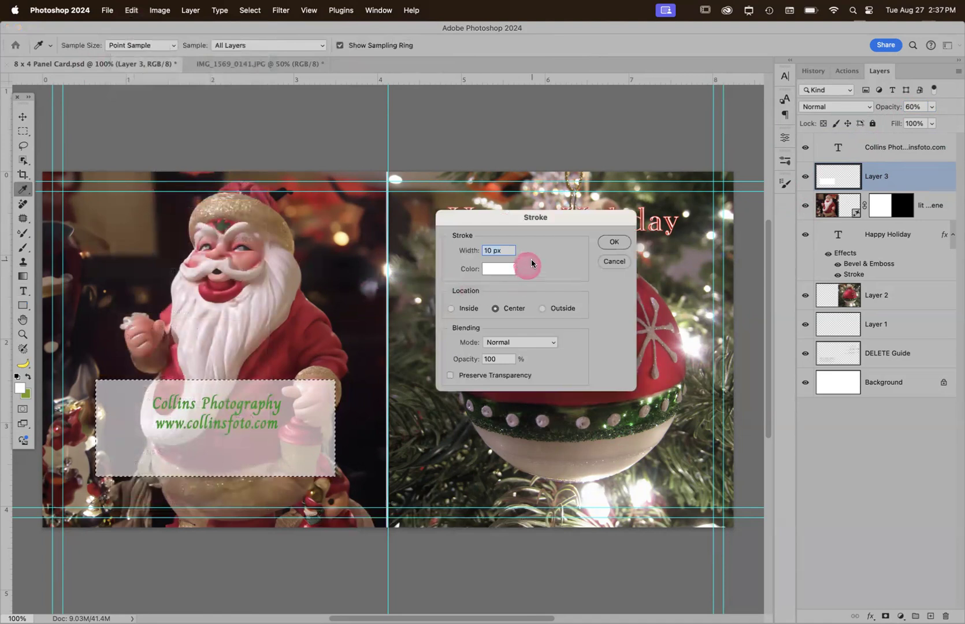
click(501, 269)
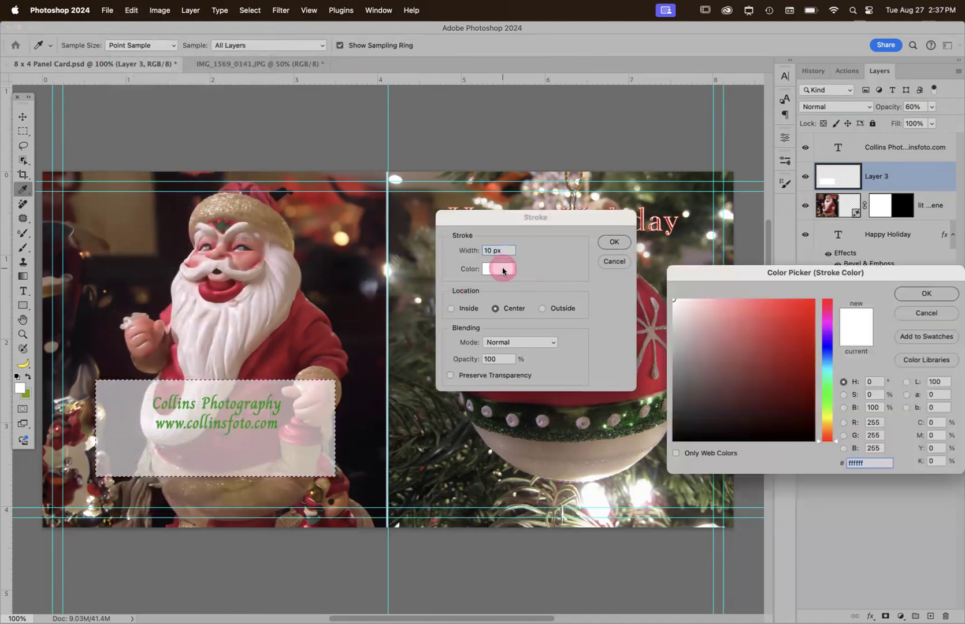
click(815, 301)
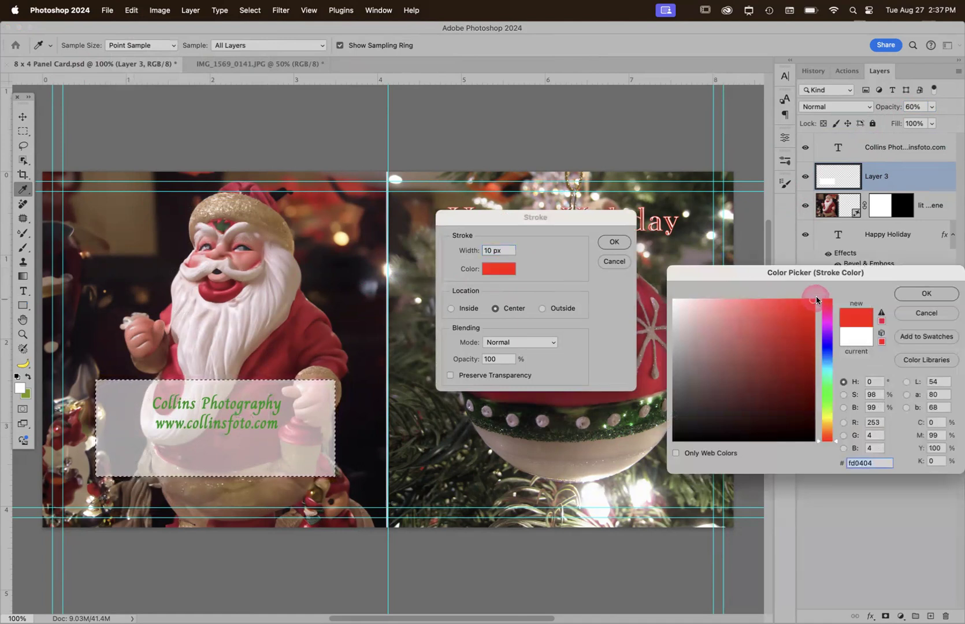
click(926, 293)
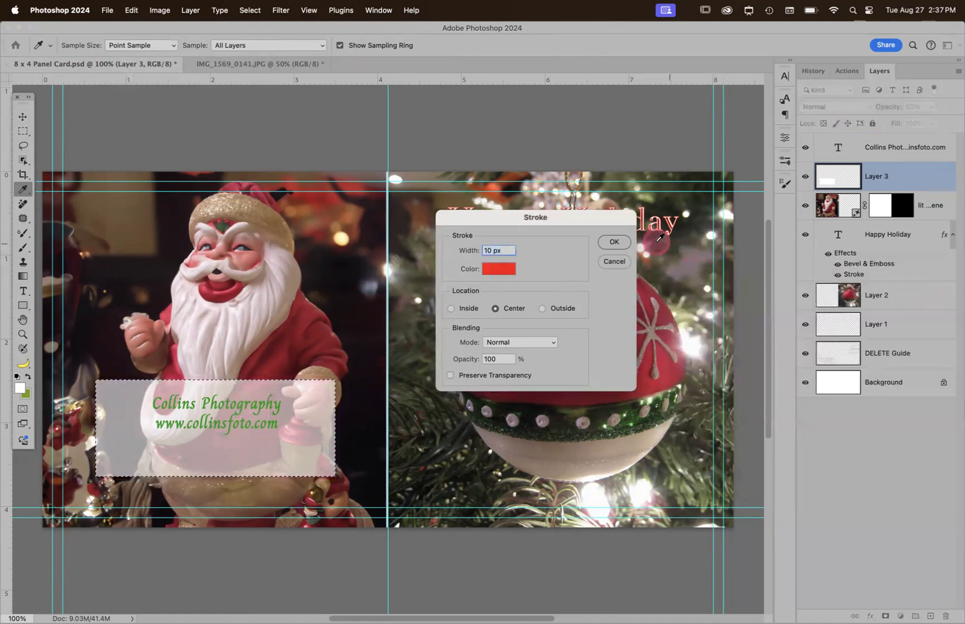
click(611, 244)
click(611, 244)
key(t)
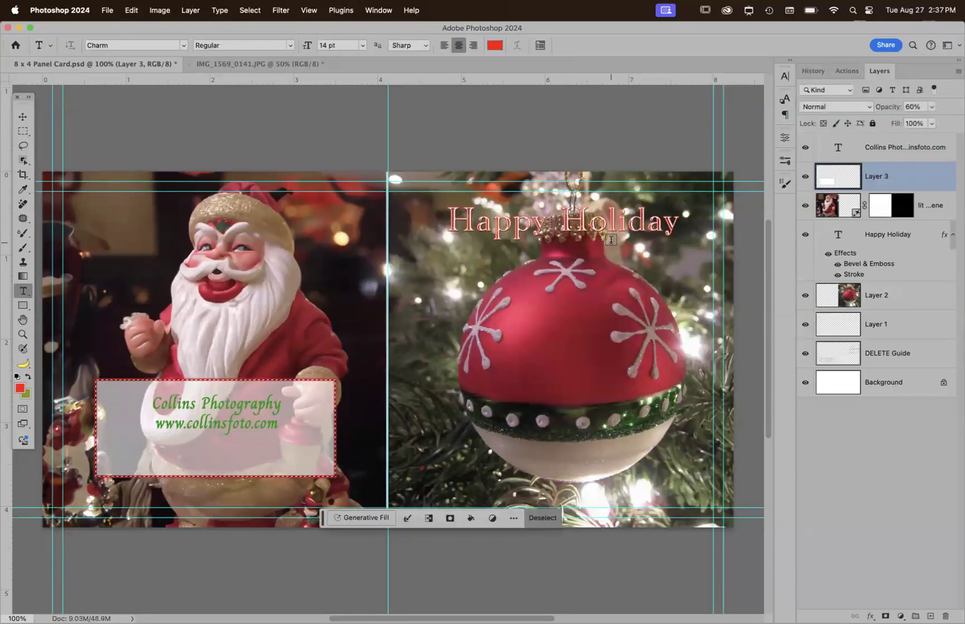
Undo the red stroke on the rectangle and clear the selection
key(super+d)
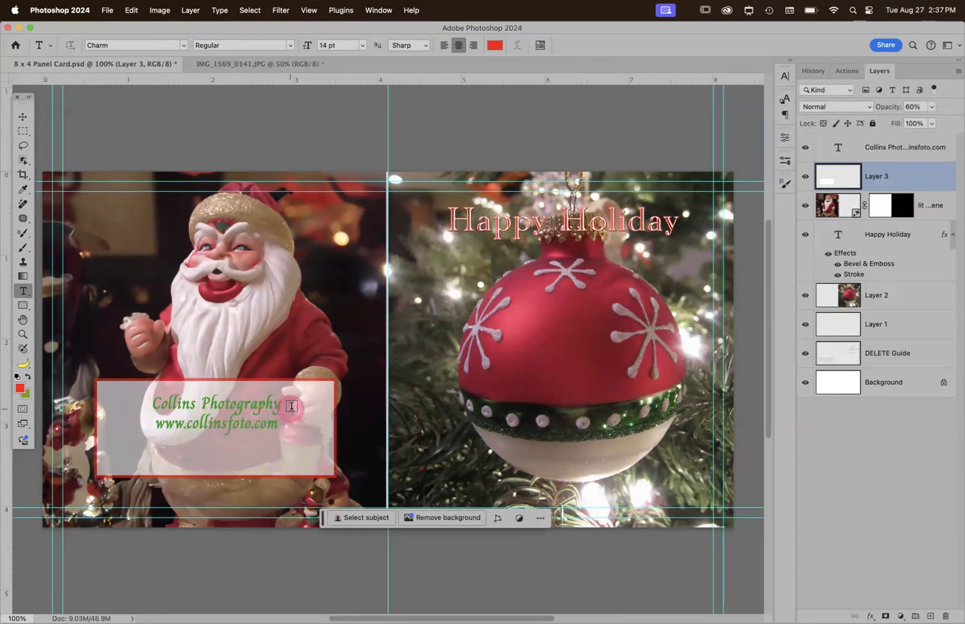
super+click(833, 194)
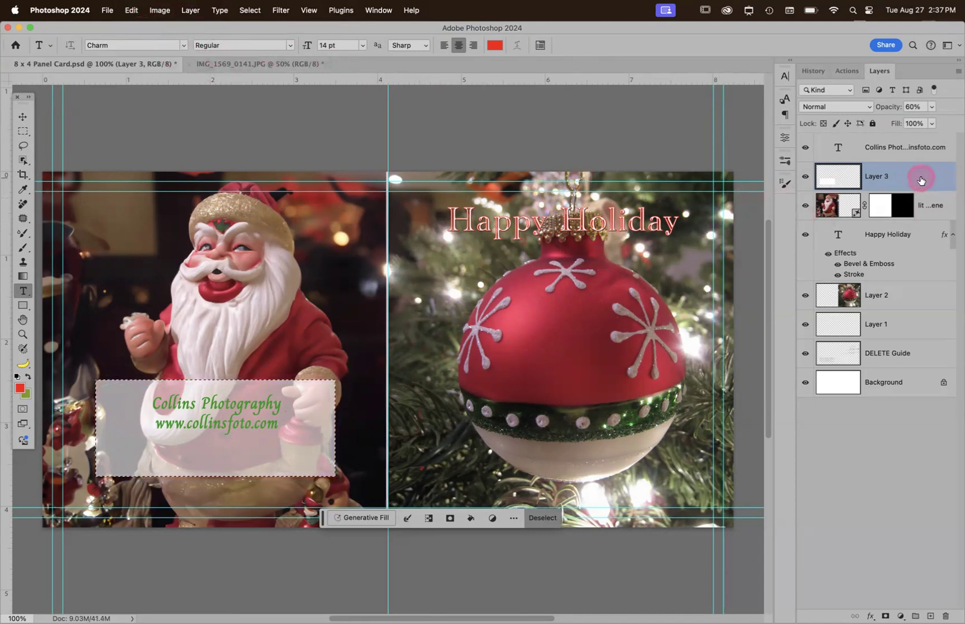
key(super+d)
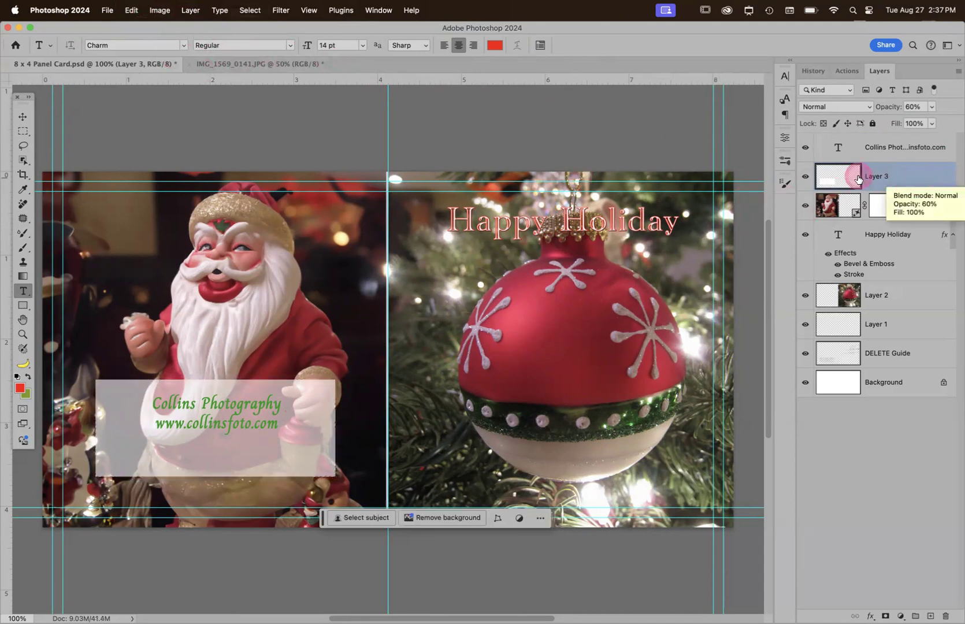
Add a Stroke layer effect to Layer 3 with a size of 10 px, position Inside and dark green colour (1b8307)
double_click(937, 181)
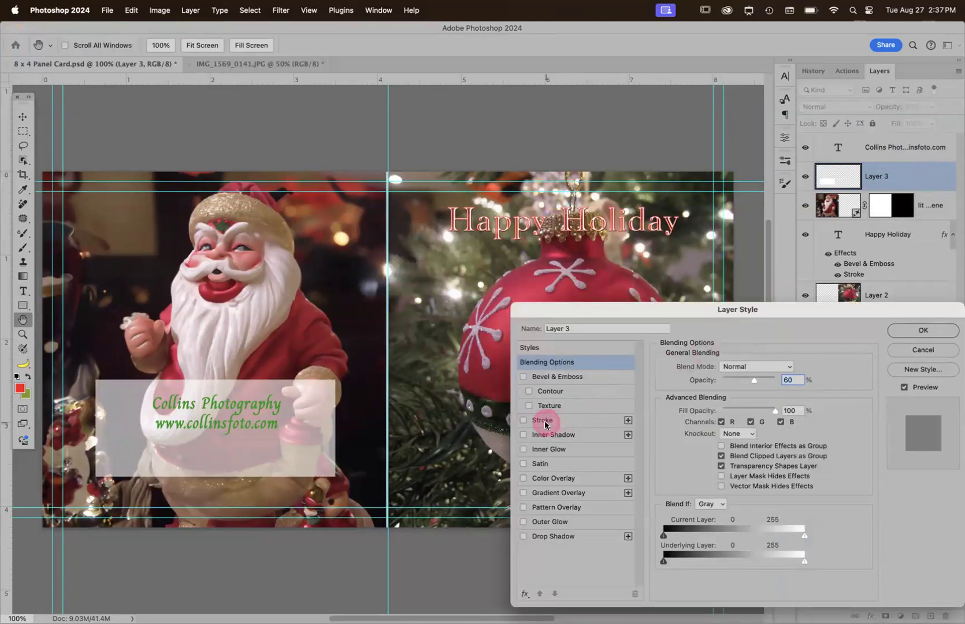
click(543, 423)
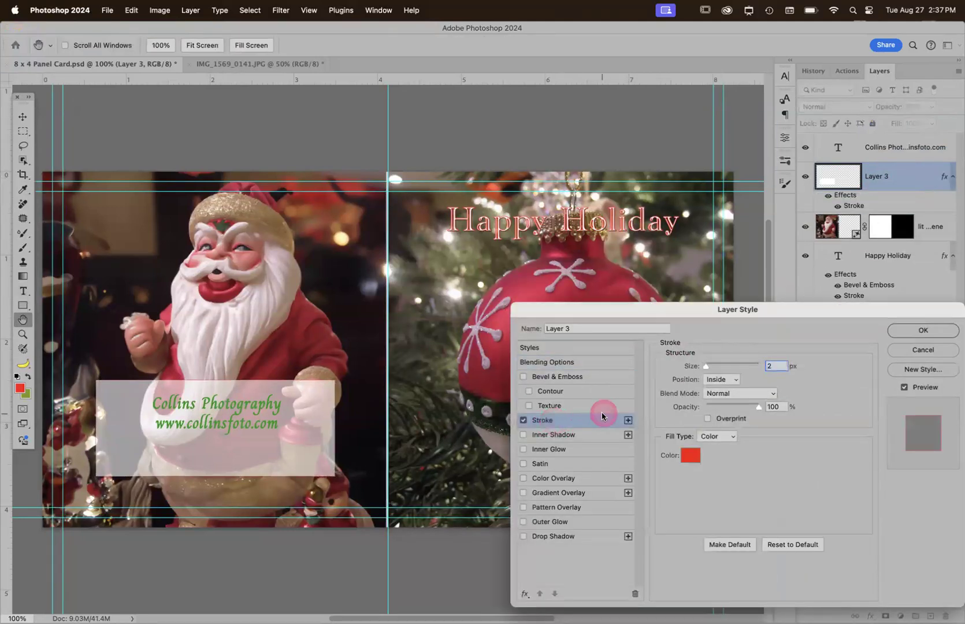
drag(711, 369, 710, 369)
click(689, 454)
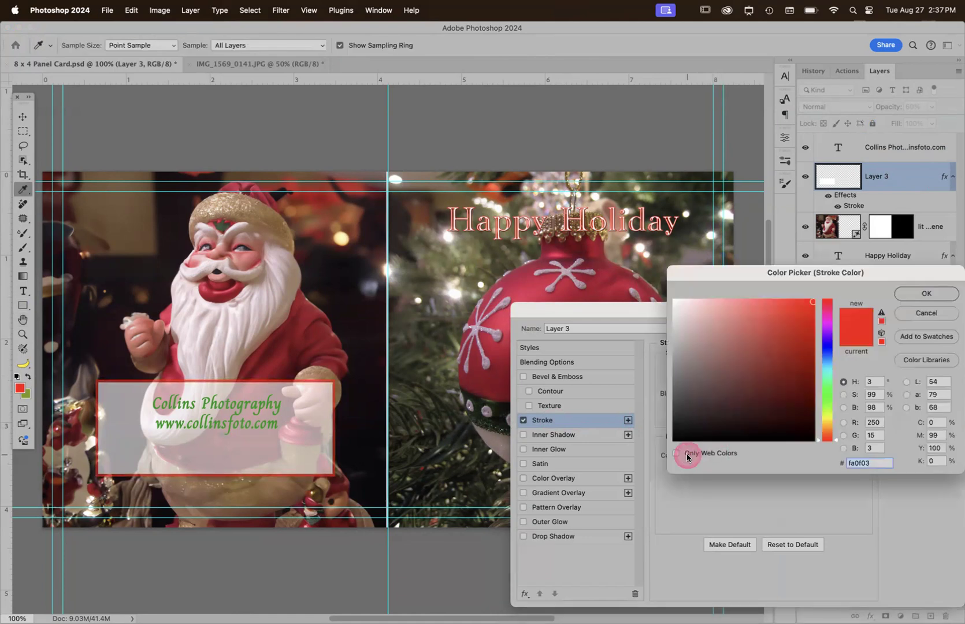
click(823, 396)
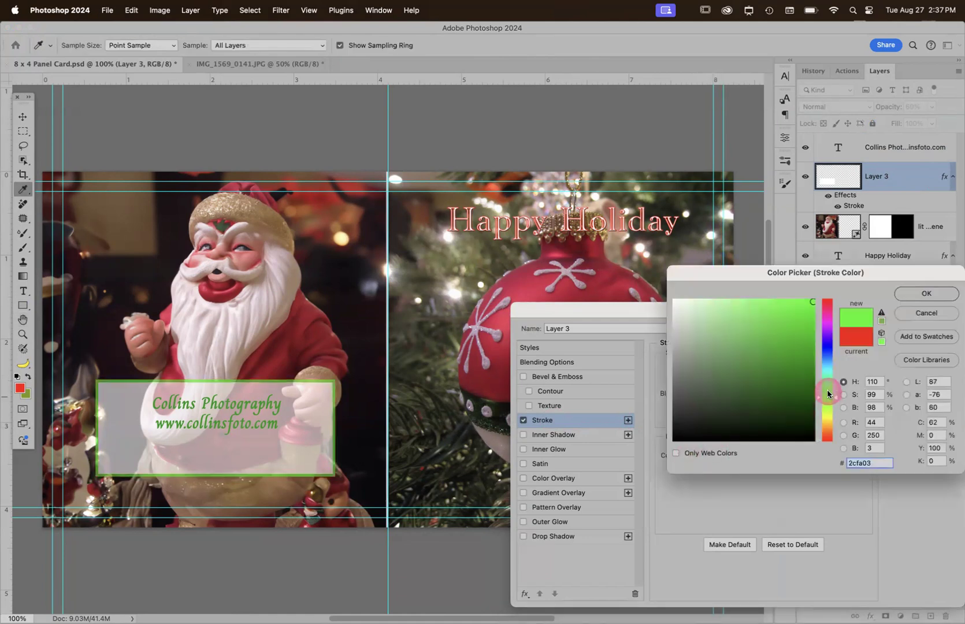
click(807, 368)
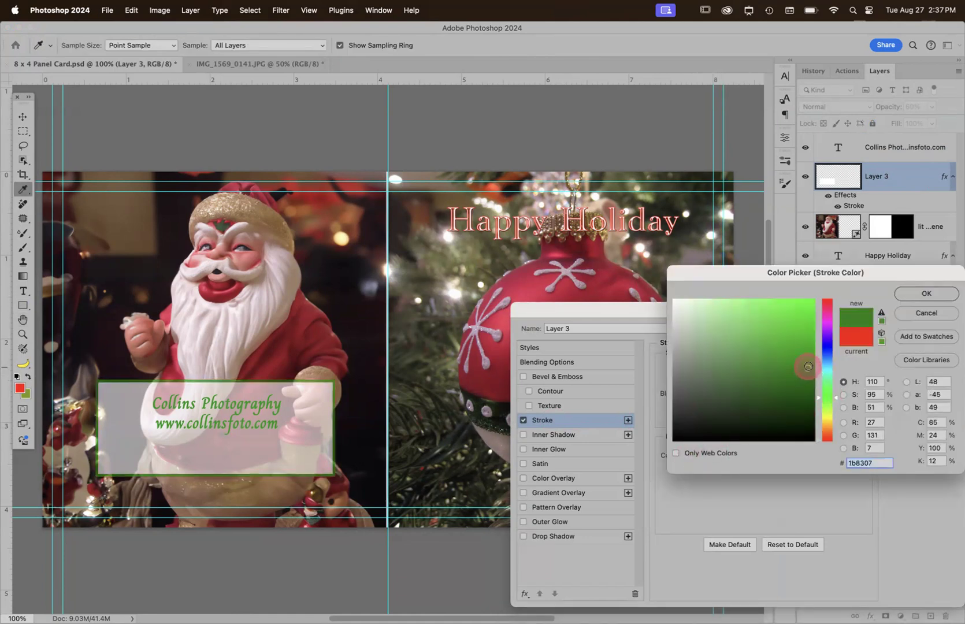
click(926, 293)
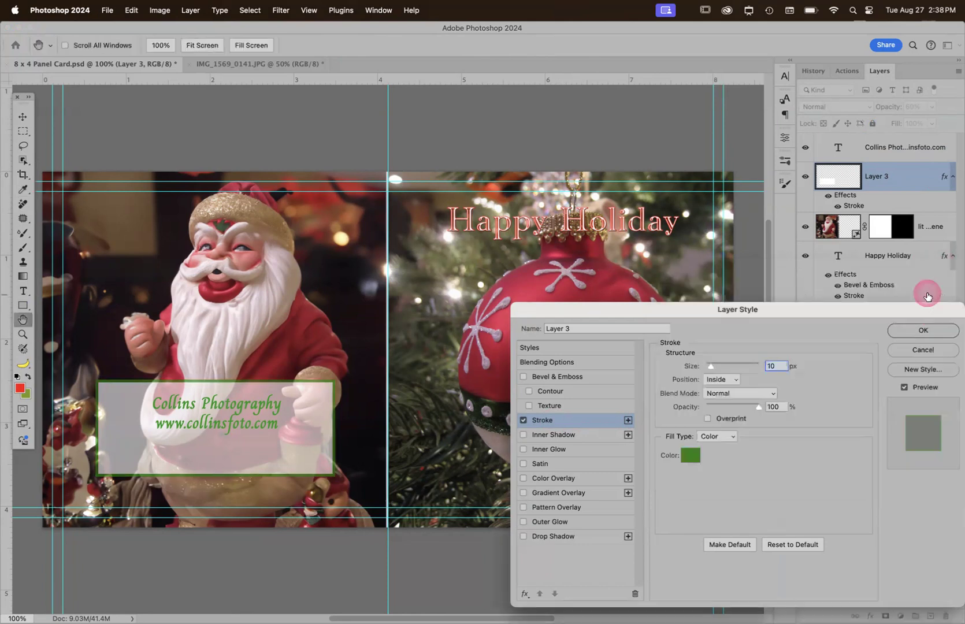
click(922, 330)
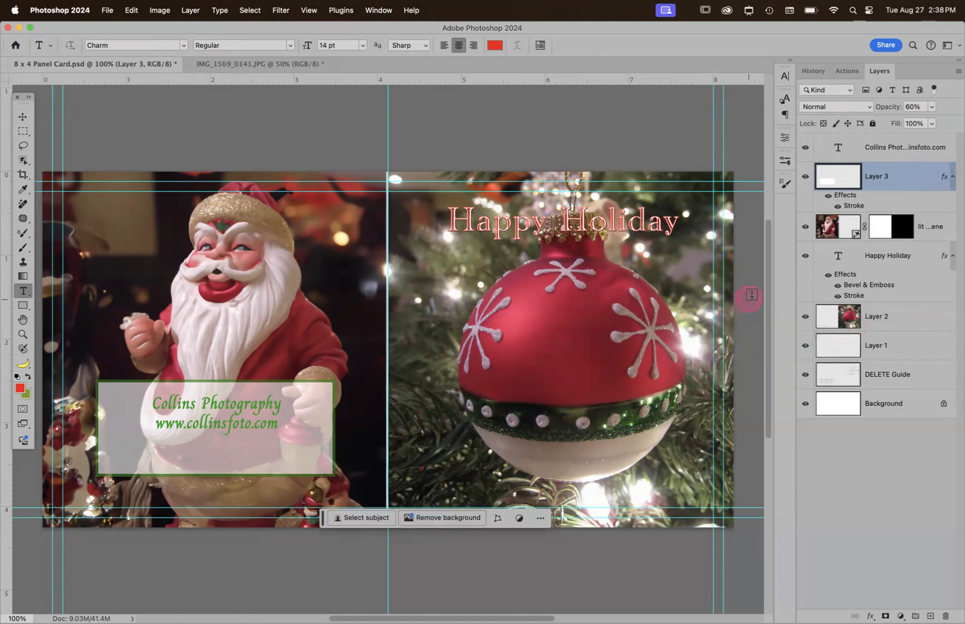
Add the business phone number as a third line below the website in the Collins Photography text
click(881, 150)
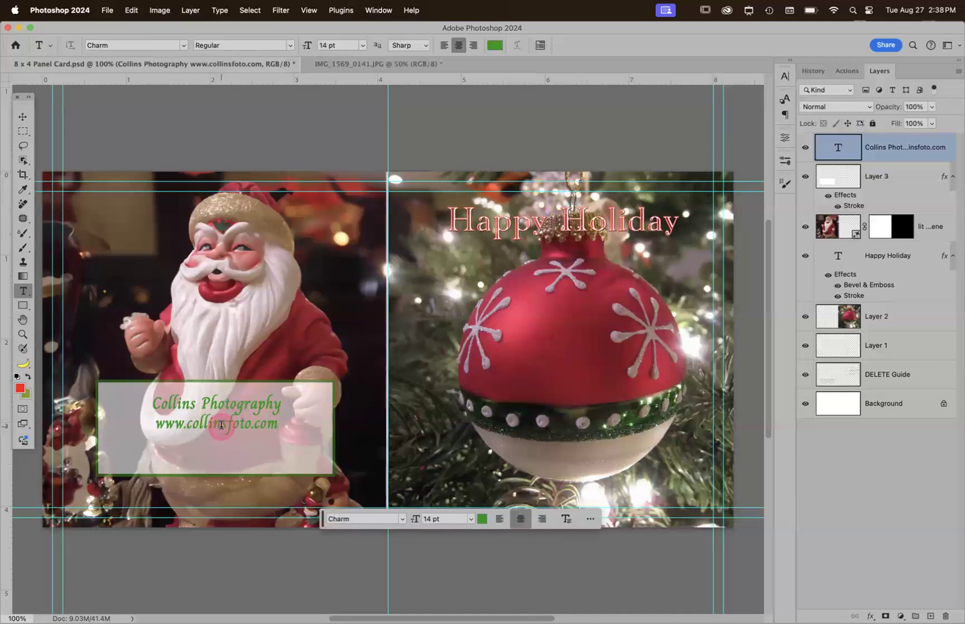
click(273, 423)
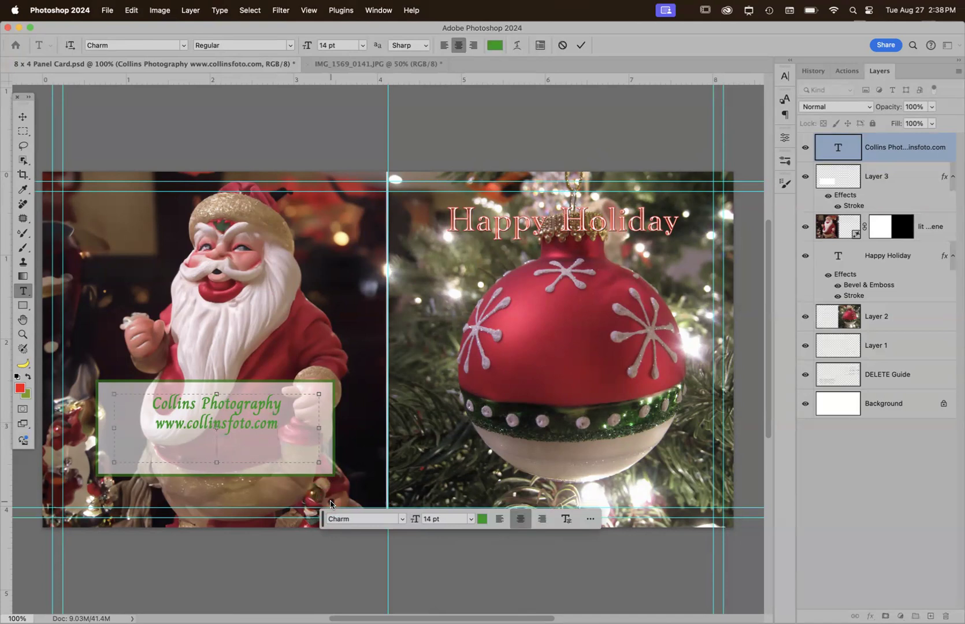
text(805-555-1212)
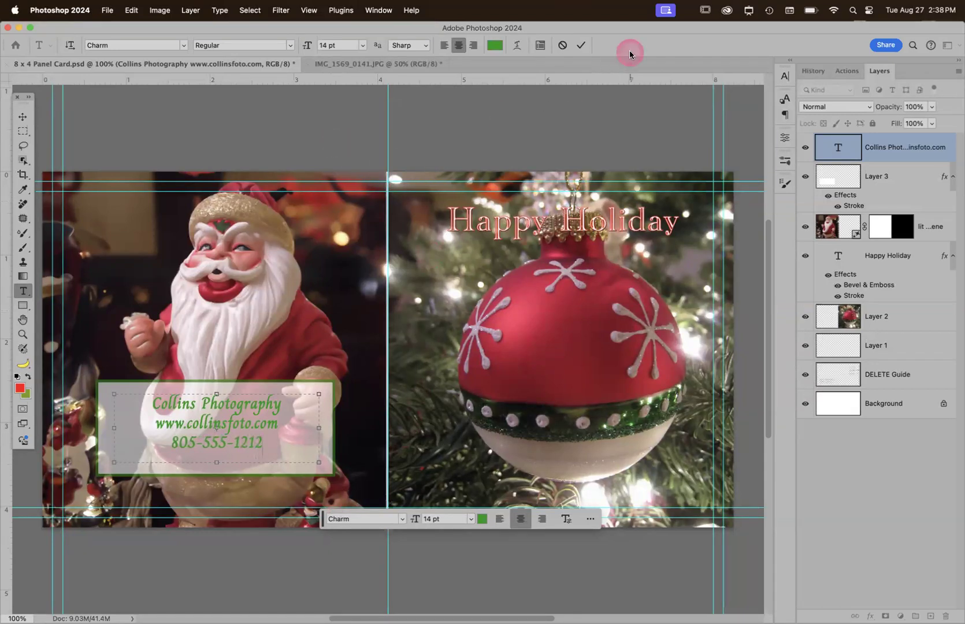
click(580, 44)
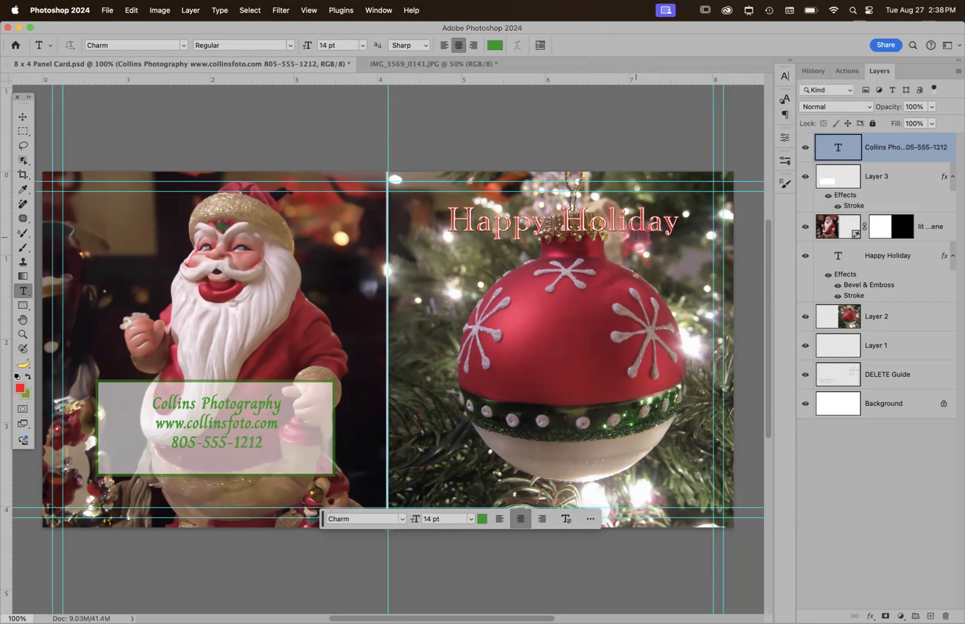
Change the color of the three-line Collins Photography text to black
click(847, 159)
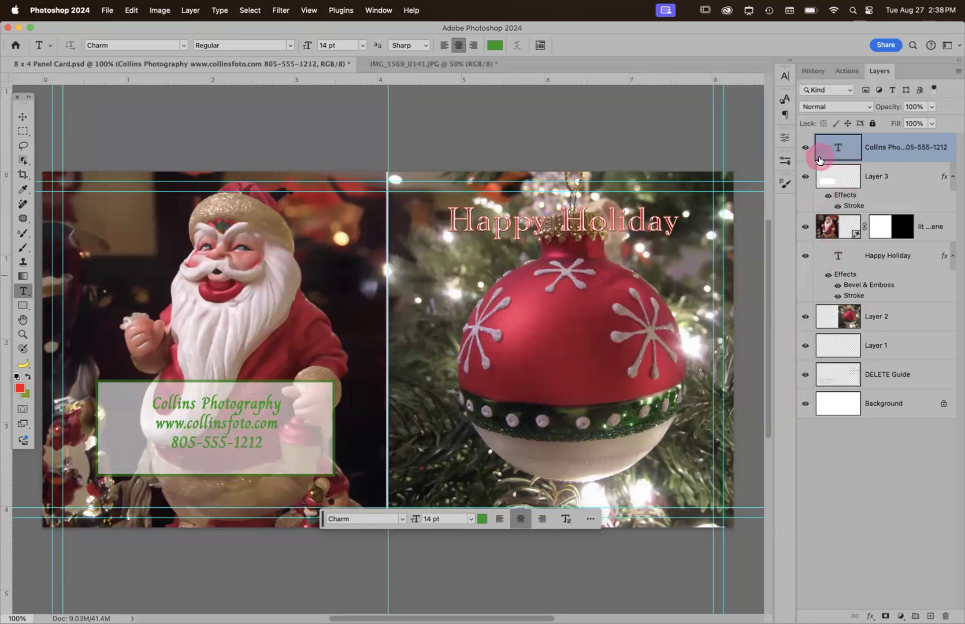
click(494, 45)
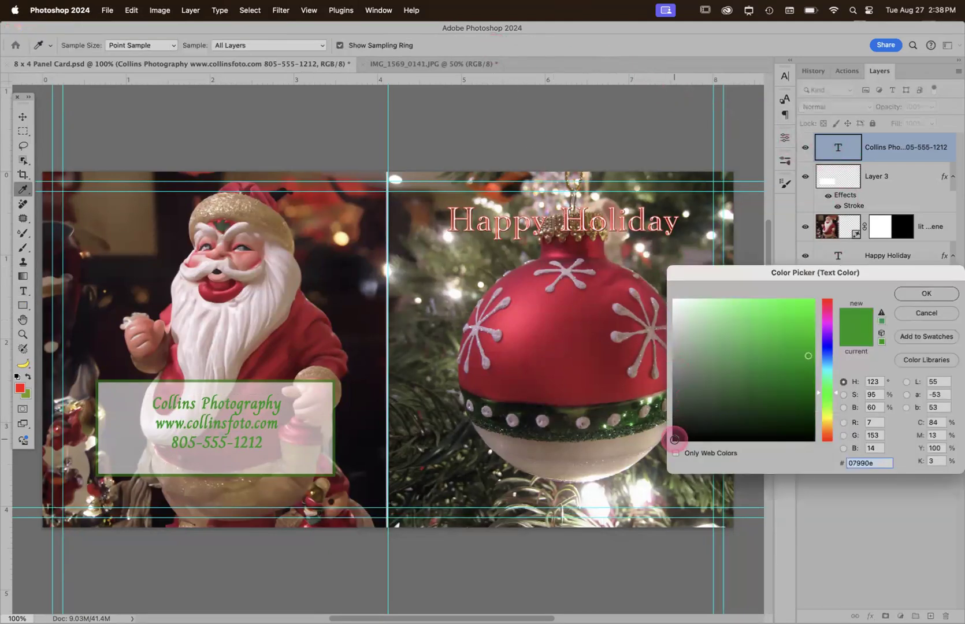
click(674, 438)
click(924, 293)
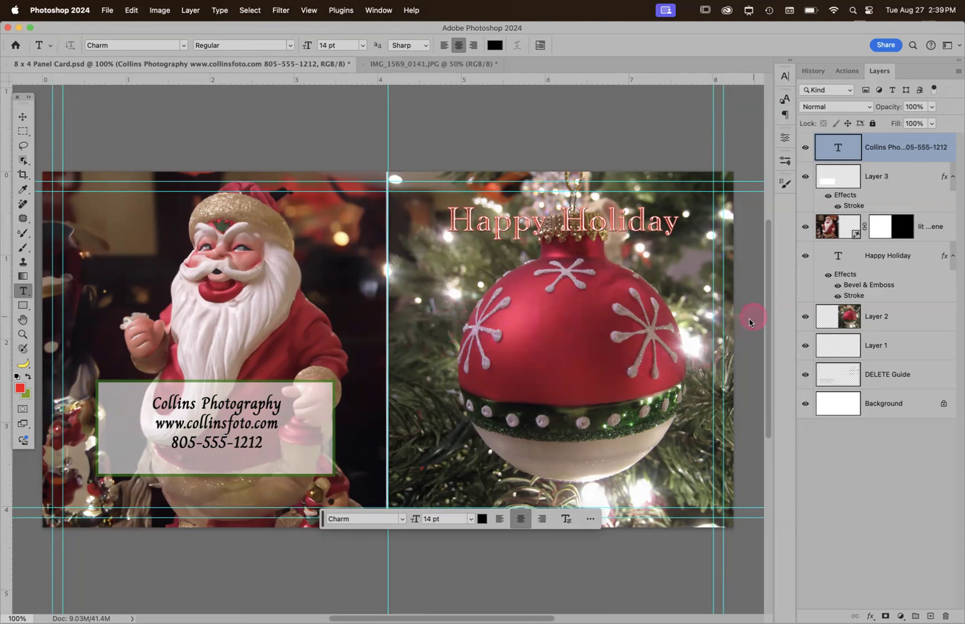
Hide the masked Santa scene layer and the DELETE Guide layer
click(805, 226)
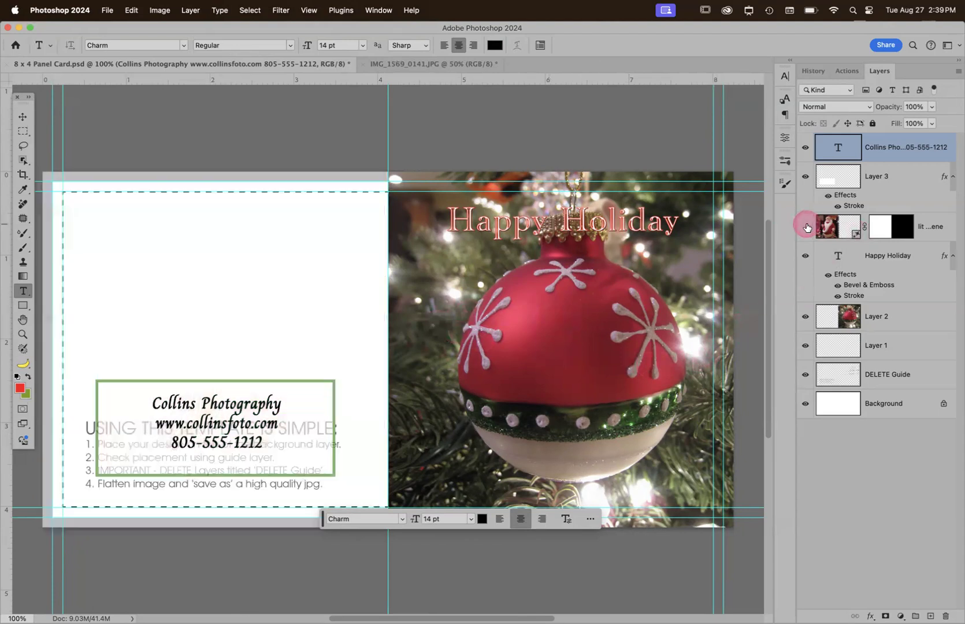
click(805, 377)
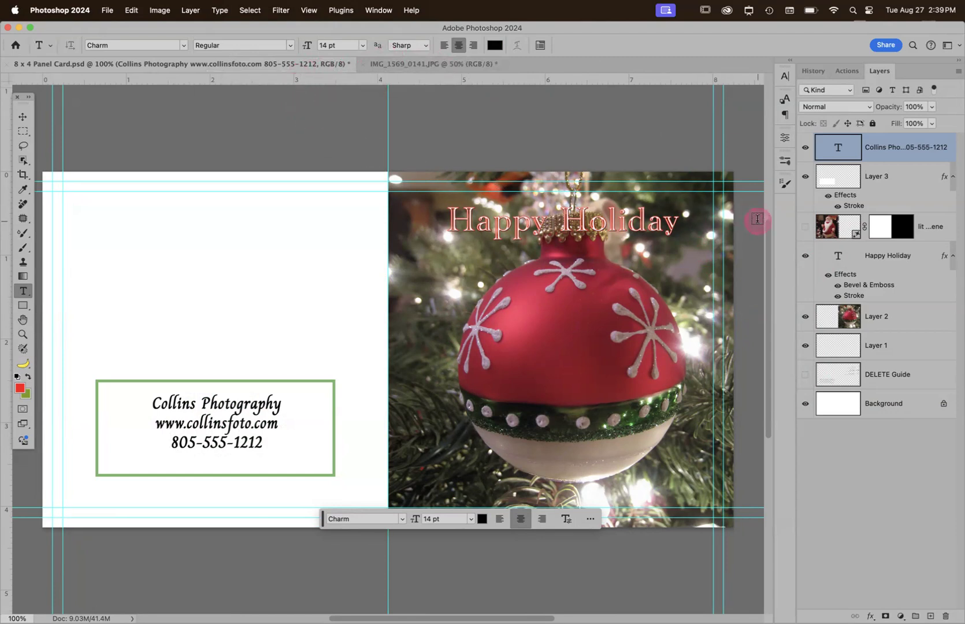
Duplicate the document as 8 x 4 Panel Card copy and hide Layer 2 and the Happy Holiday layer in the copy
click(157, 11)
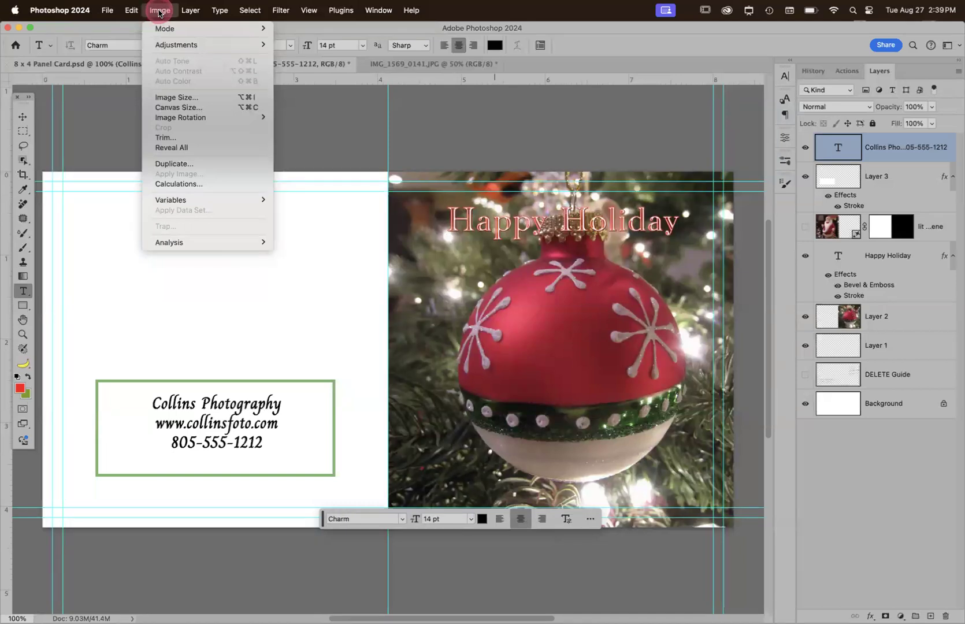
click(177, 164)
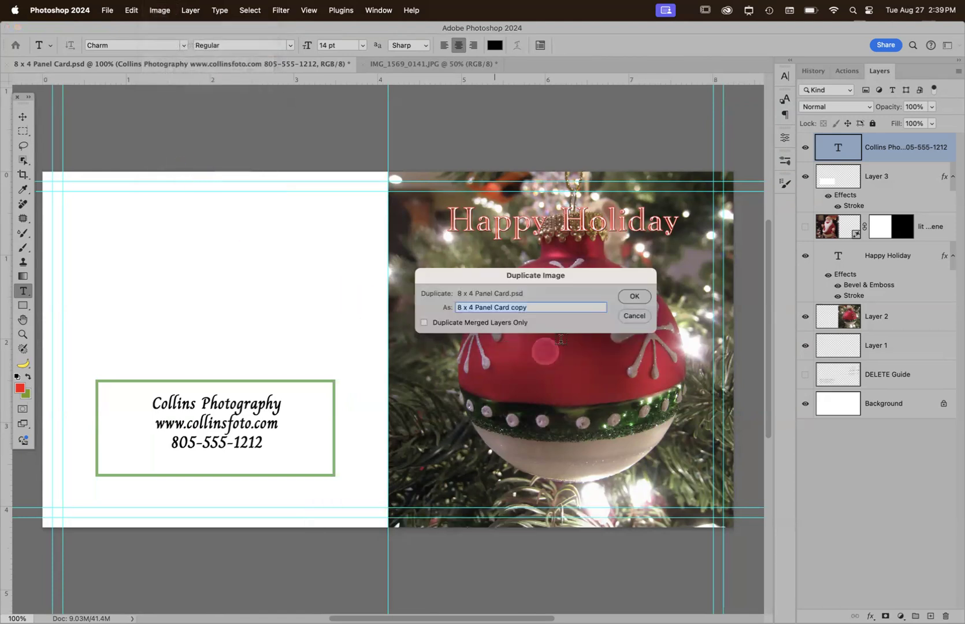
click(634, 295)
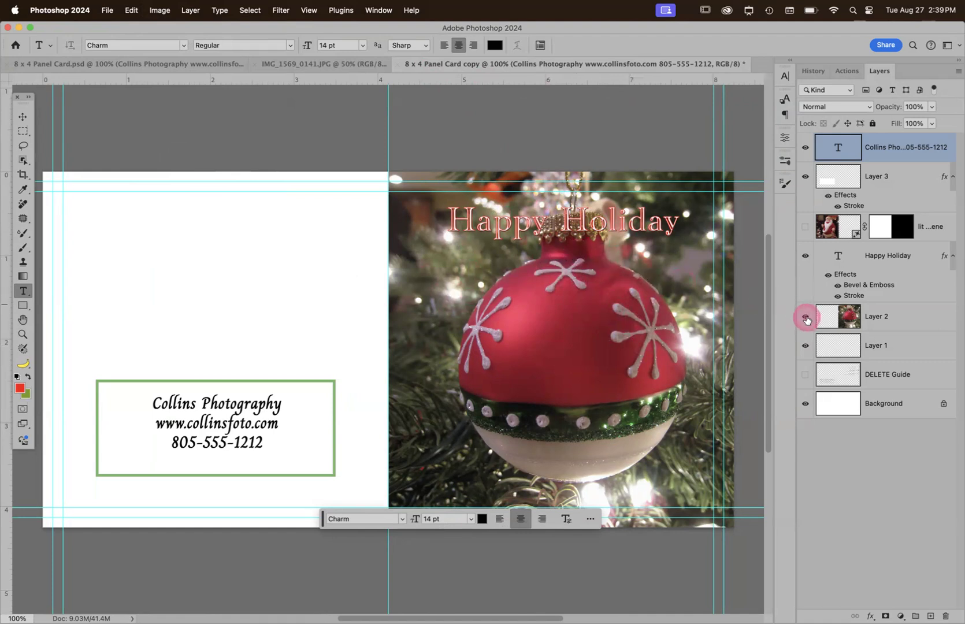
click(805, 317)
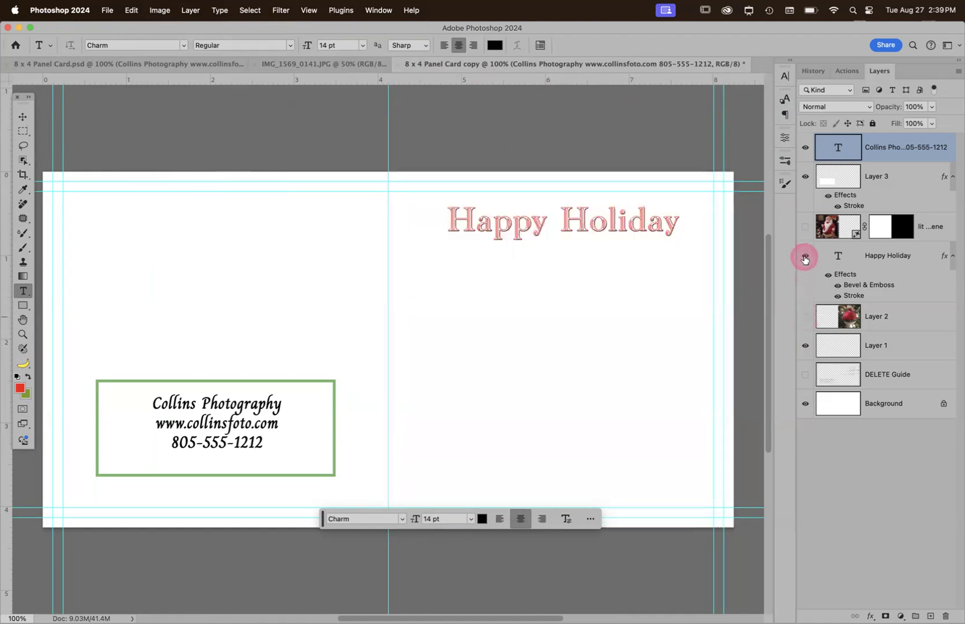
click(805, 258)
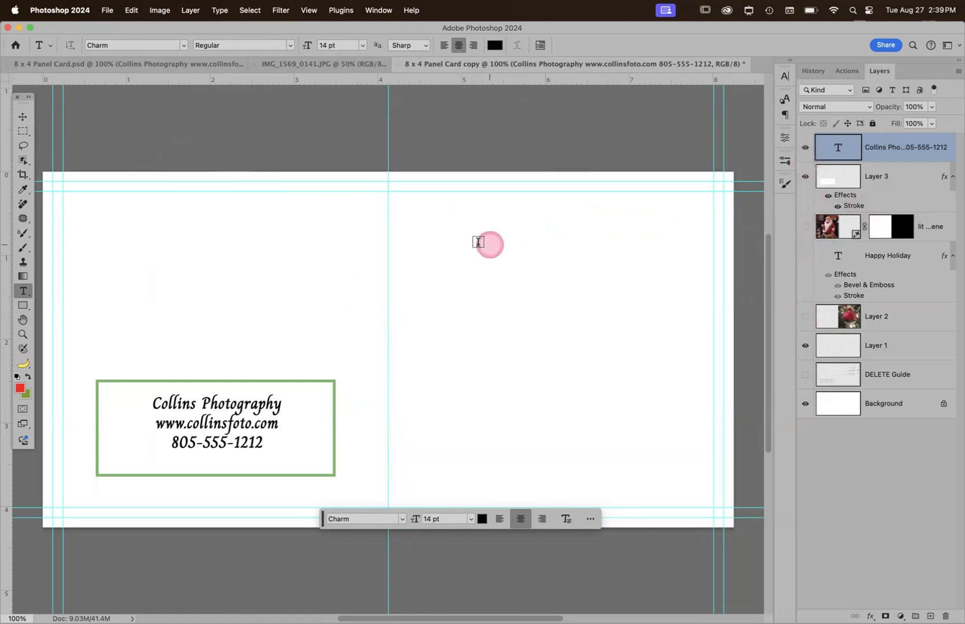
Create a large text box on the blank right panel reading "Enjoy your day" and, on a second line, "you filthy animals!!!"
key(m)
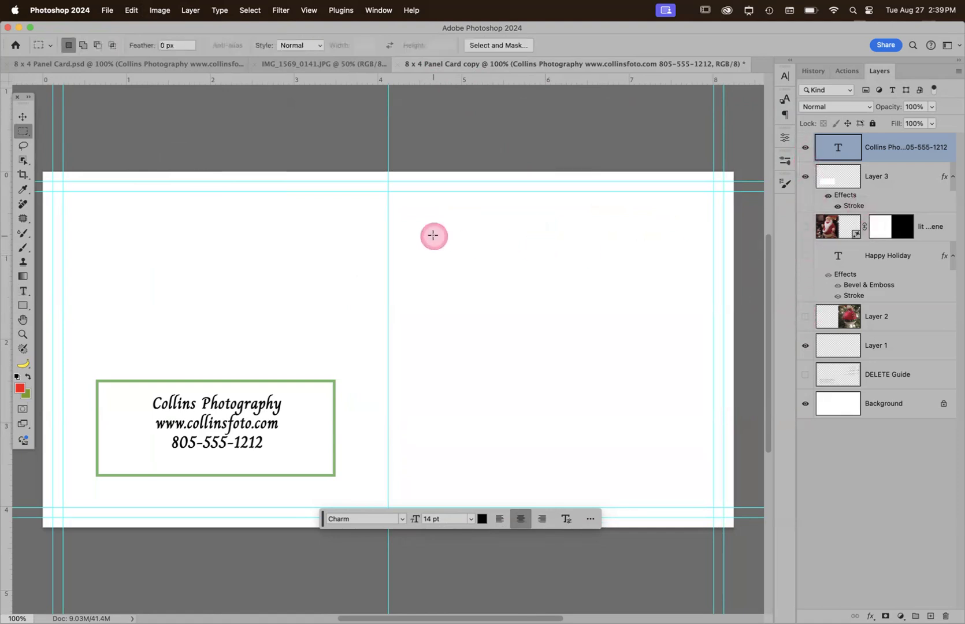
key(t)
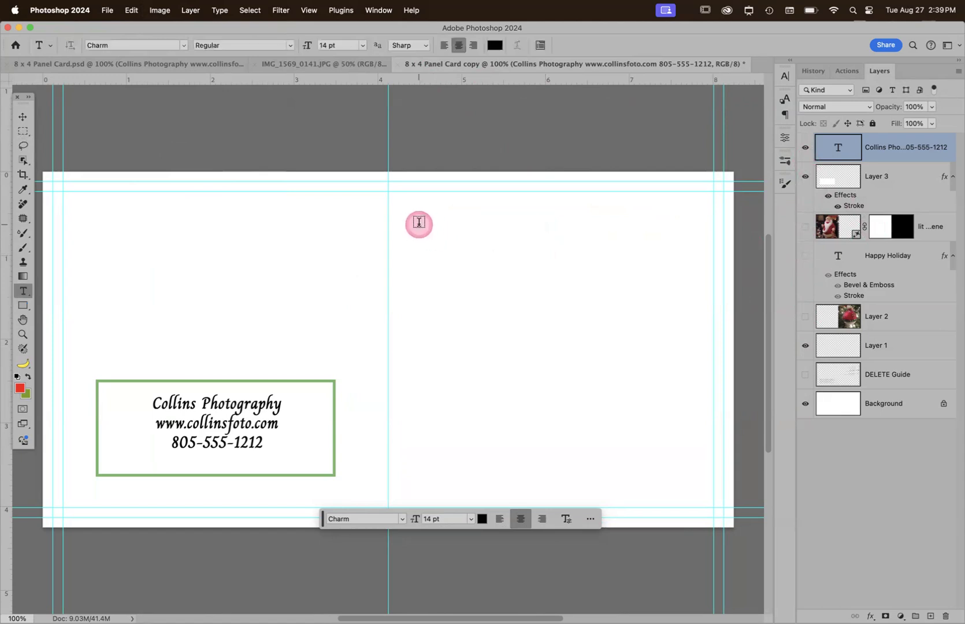
drag(421, 224, 694, 480)
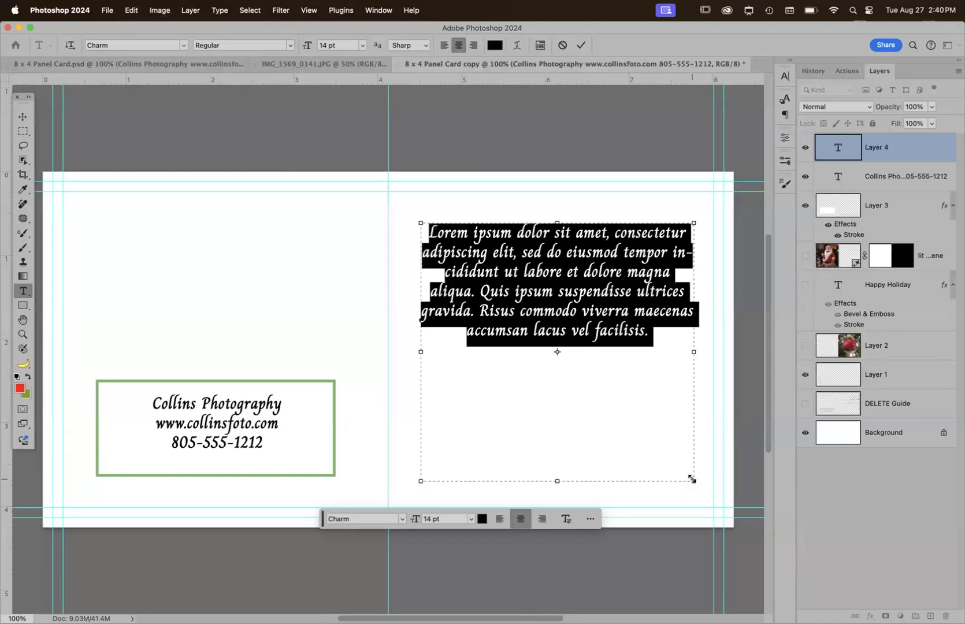
text(Enjoy)
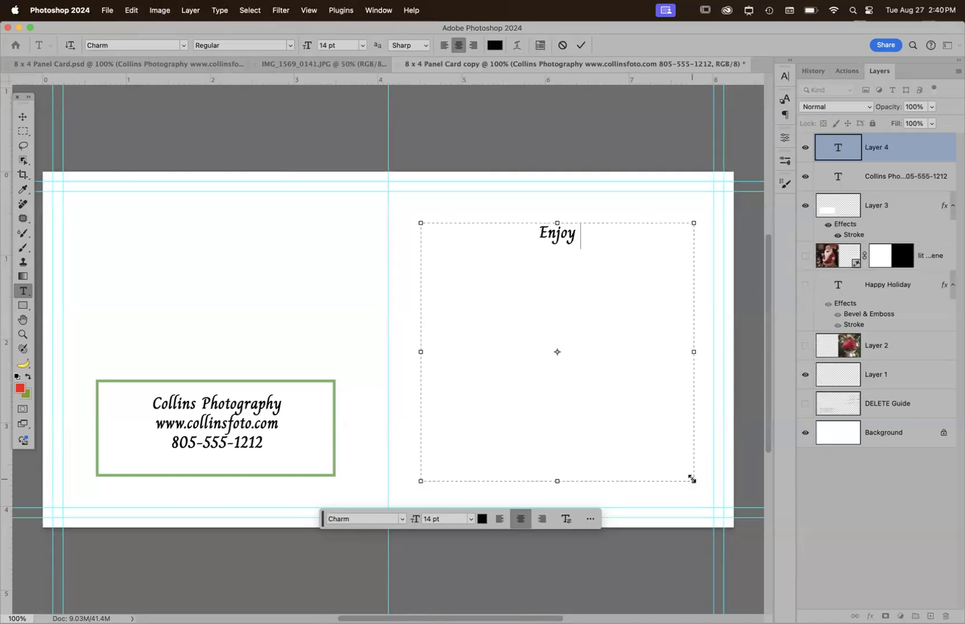
text( your day)
key(Return)
text(you filthy animals!!!)
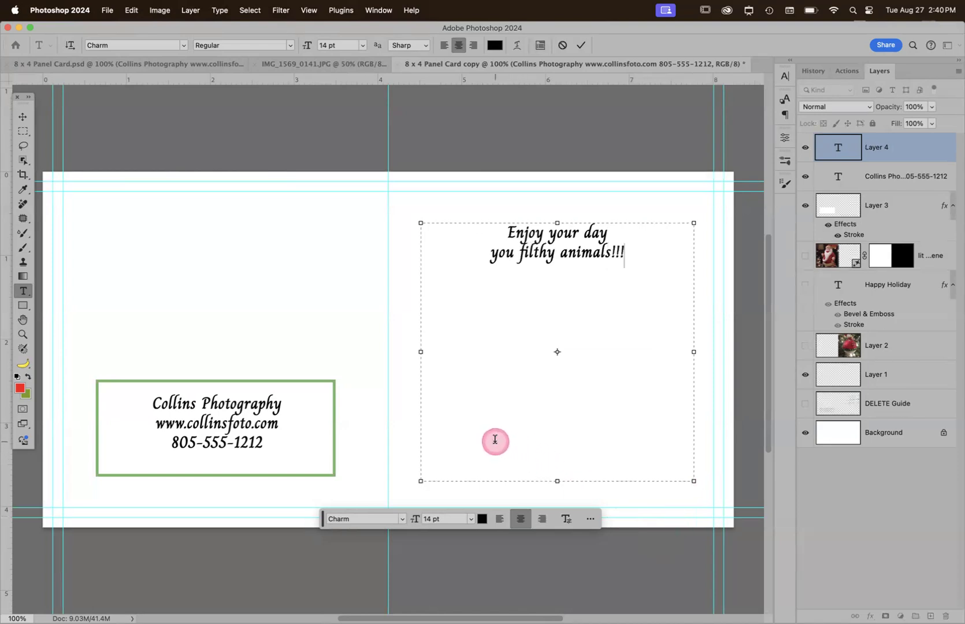
click(581, 45)
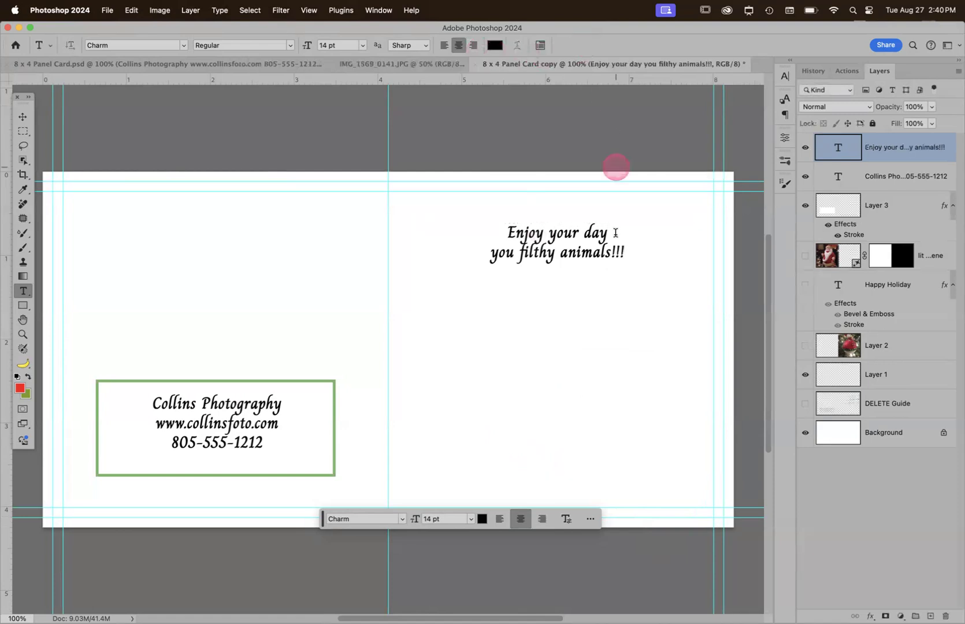
Add a text box reading "Love all of us" in the right panel's lower part, and hide Layer 3 and the Collins Photography text layer
drag(433, 382, 675, 473)
text(Lo)
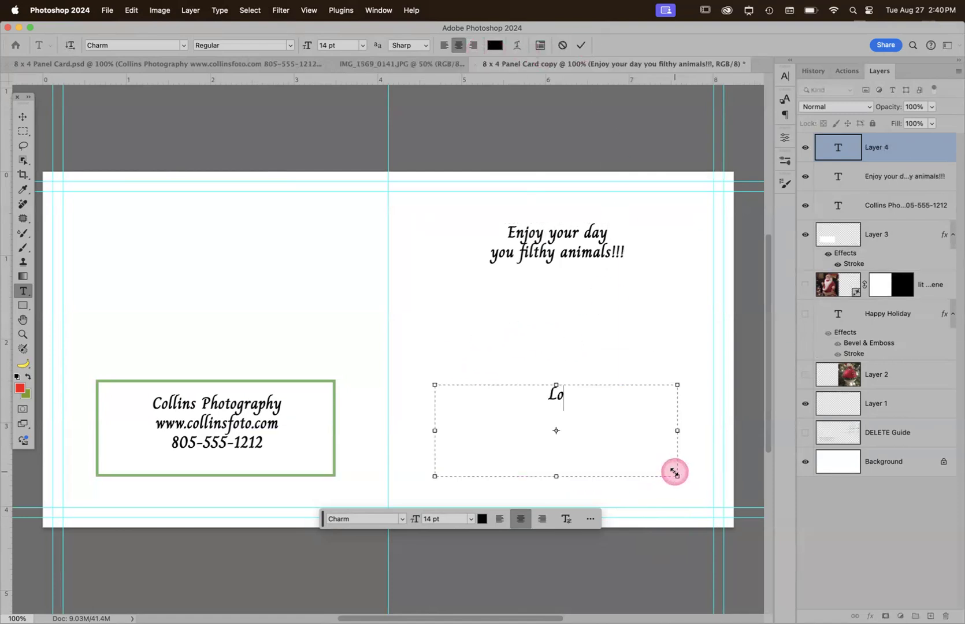
text(ve all )
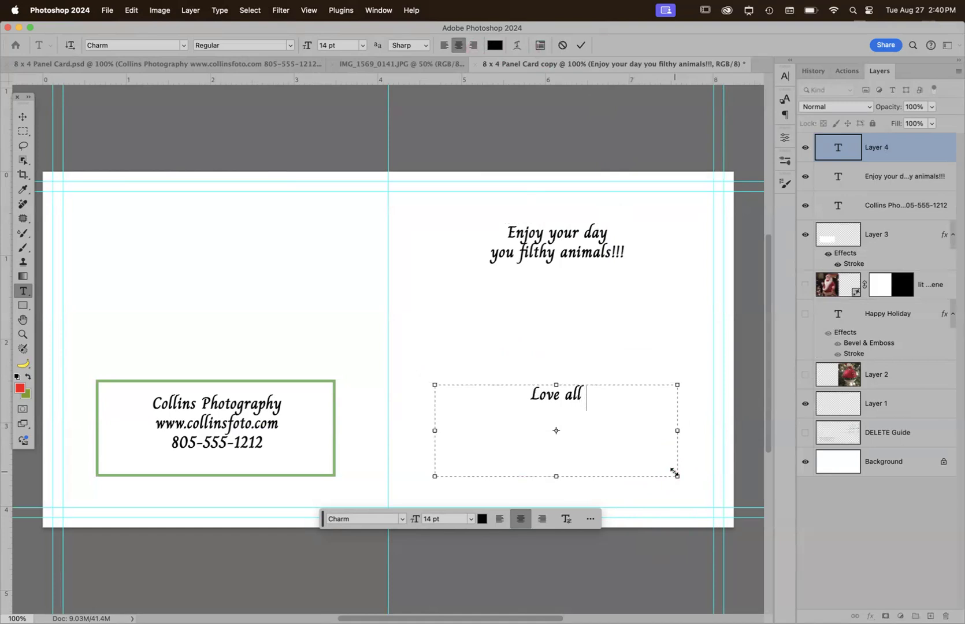
text(of us)
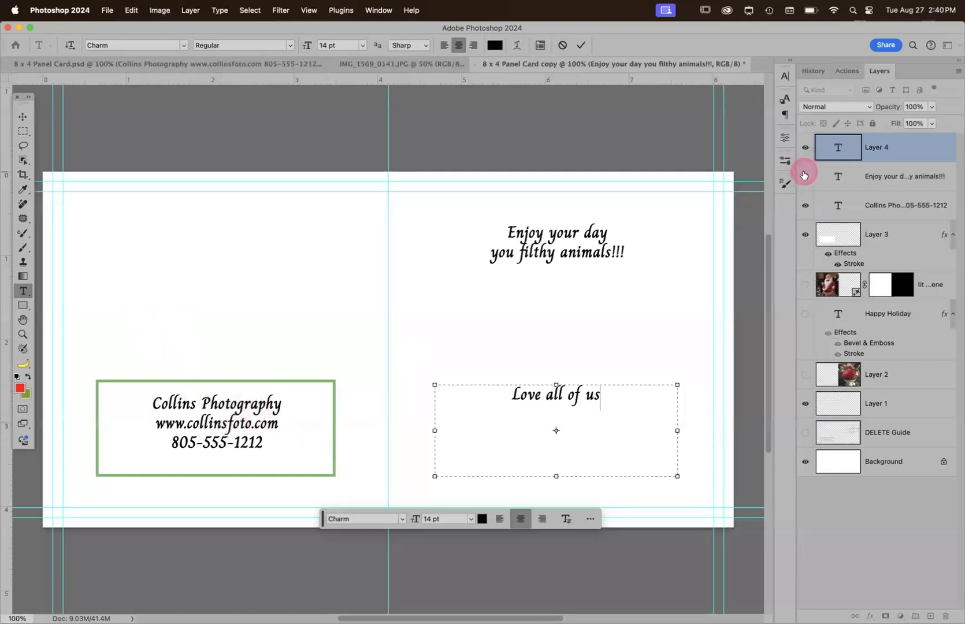
click(804, 234)
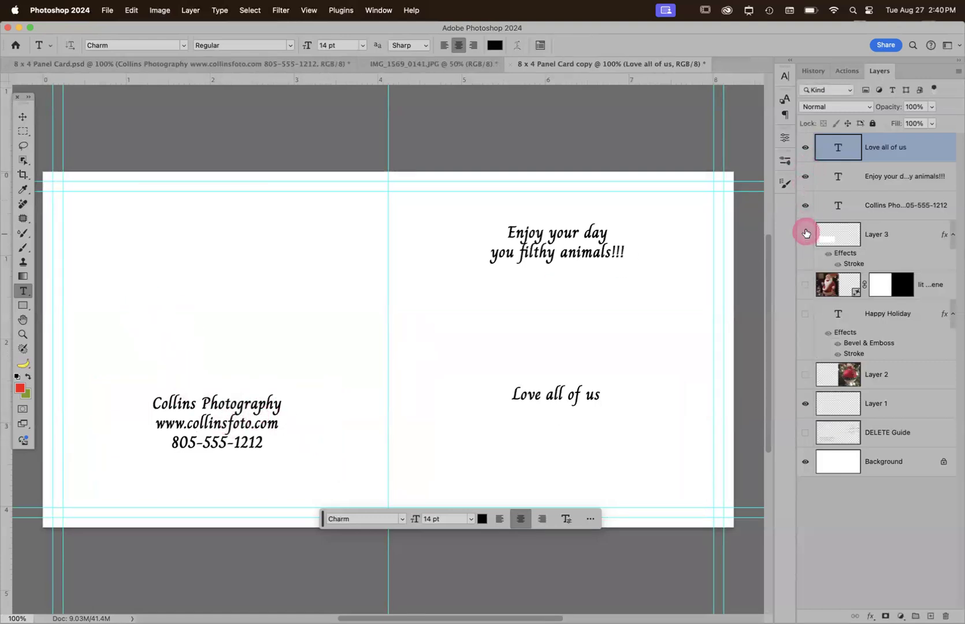
click(806, 217)
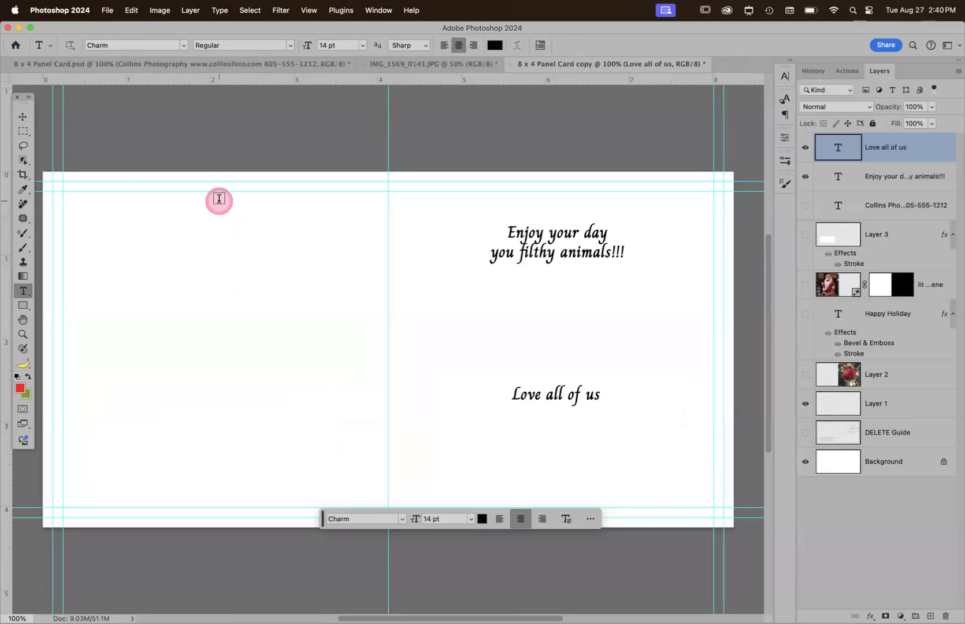
Switch to Adobe Bridge and open thankyou.psd from the Aug 2024 folder in Photoshop
mouse_move(436, 607)
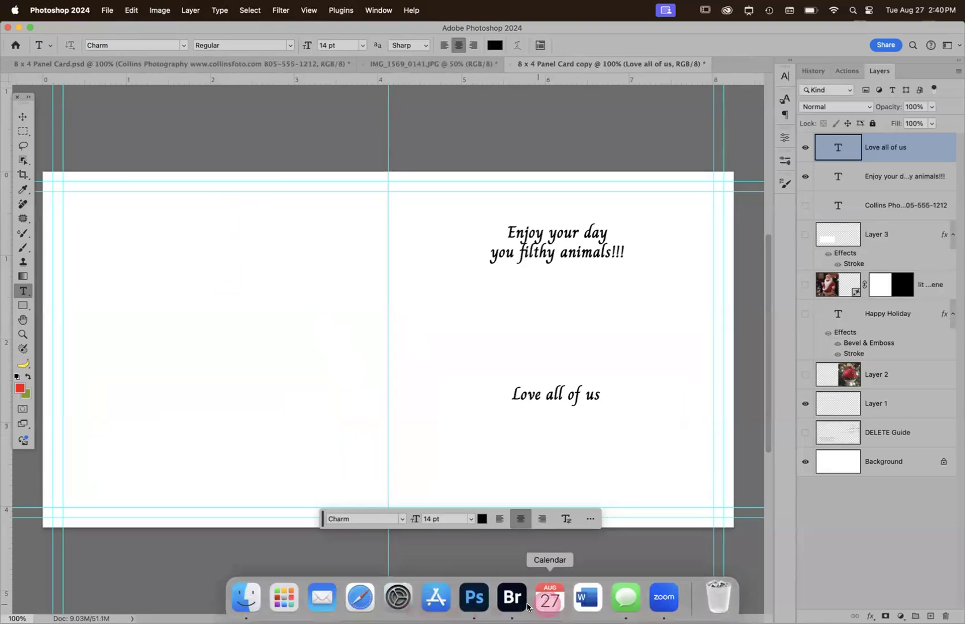
click(506, 606)
scroll(870, 322, down, 5)
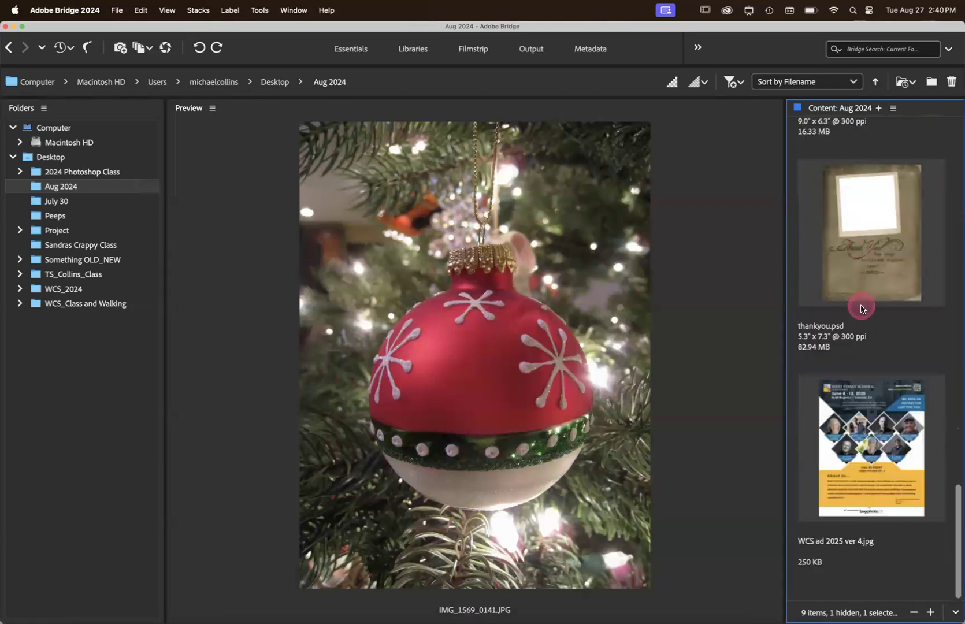
click(875, 254)
double_click(872, 228)
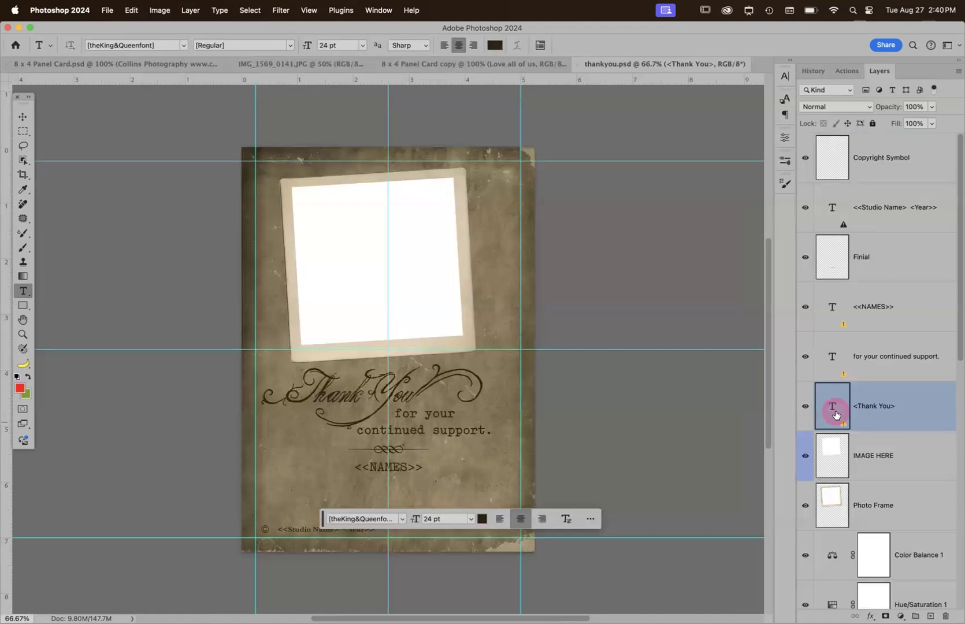
Open the <Thank You> text for editing, replacing its missing font with the default
click(351, 399)
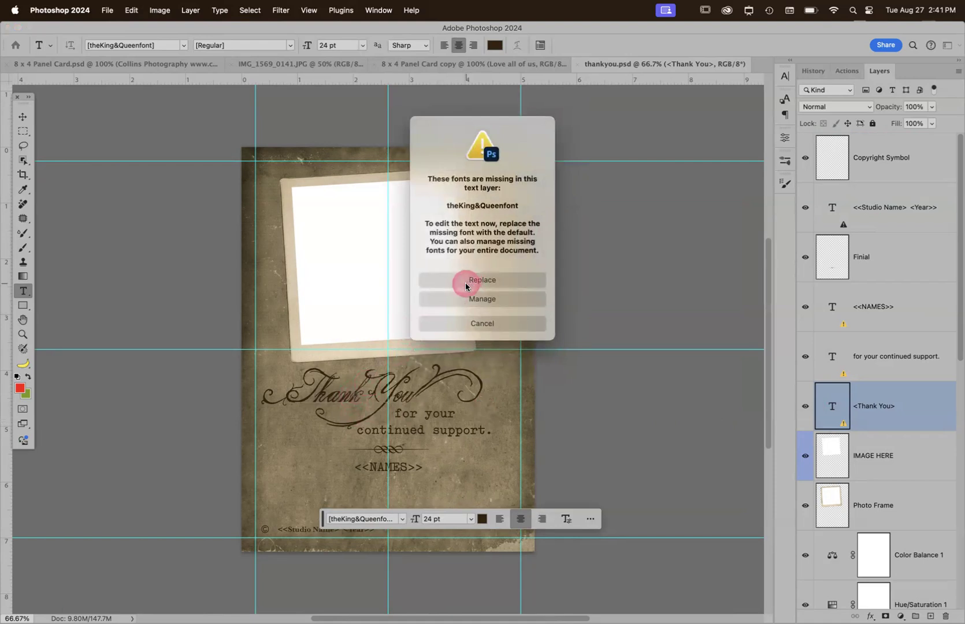
click(463, 281)
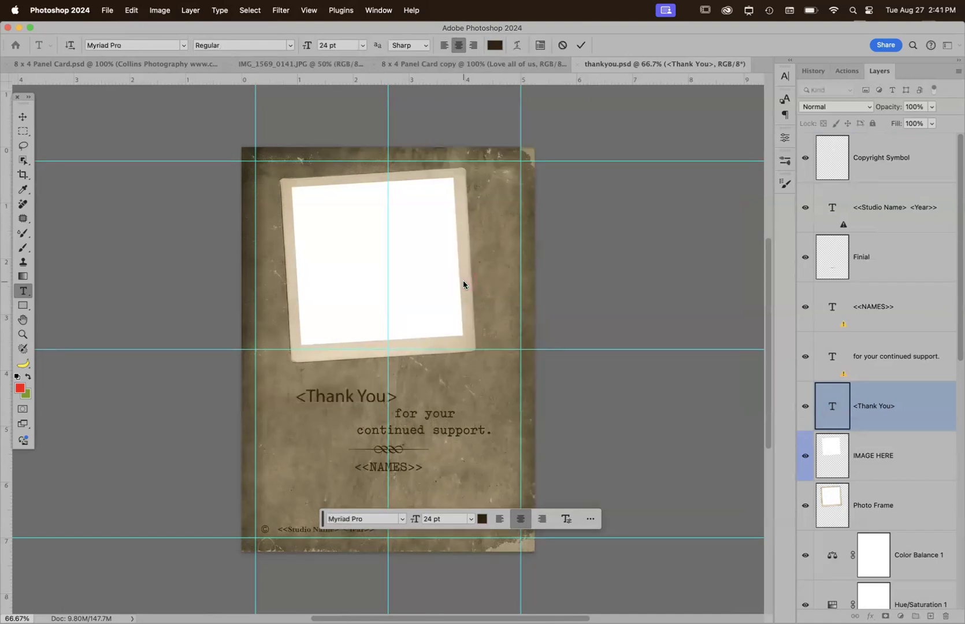
click(436, 268)
Try to change the font of the <Thank You> text to Charmonman
click(183, 45)
scroll(266, 240, down, 10)
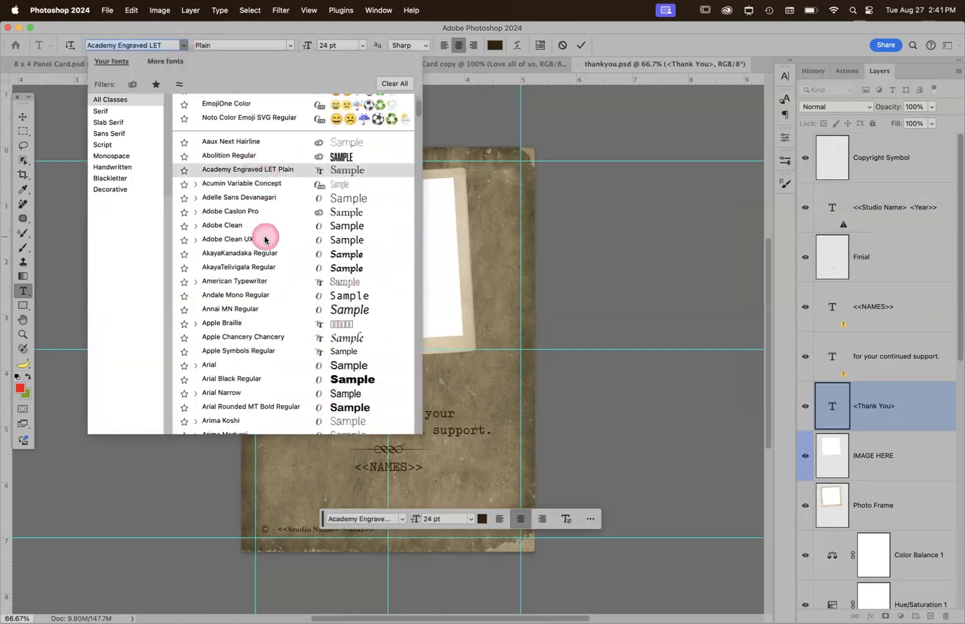
scroll(265, 240, down, 10)
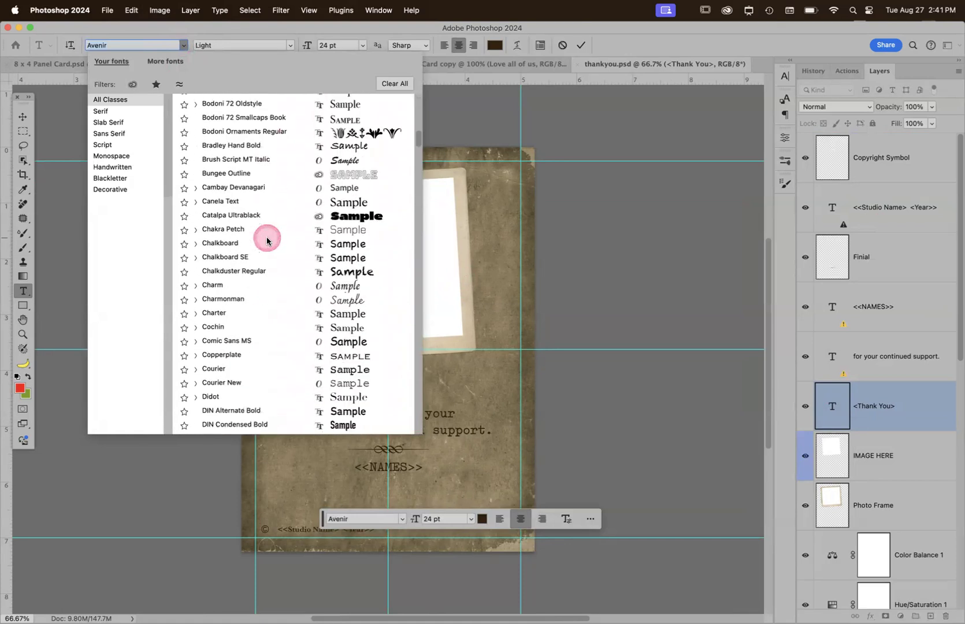
click(238, 299)
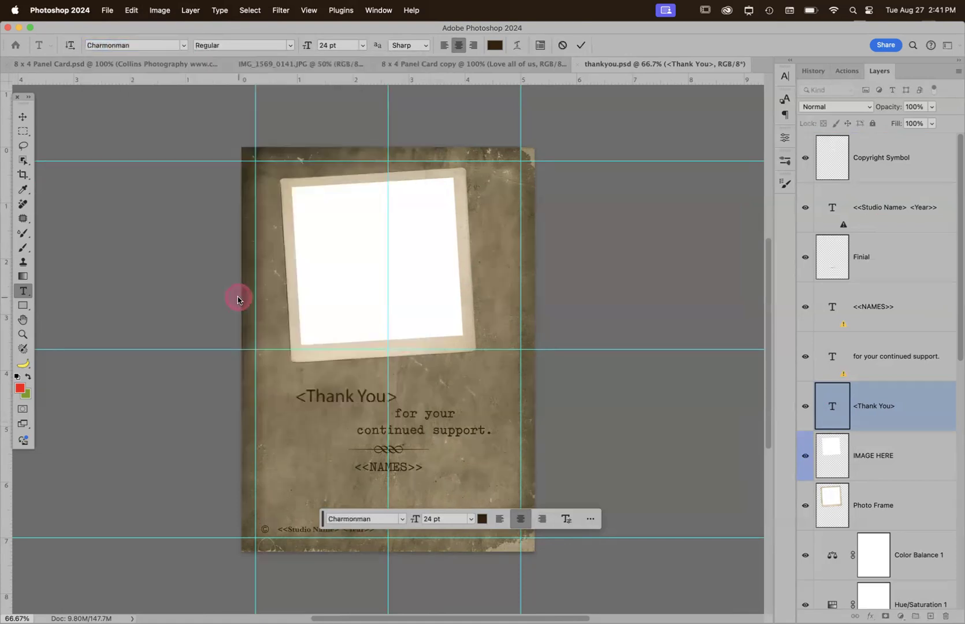
Select the whole <Thank You> text and browse the additional downloadable sans serif fonts for it
click(312, 389)
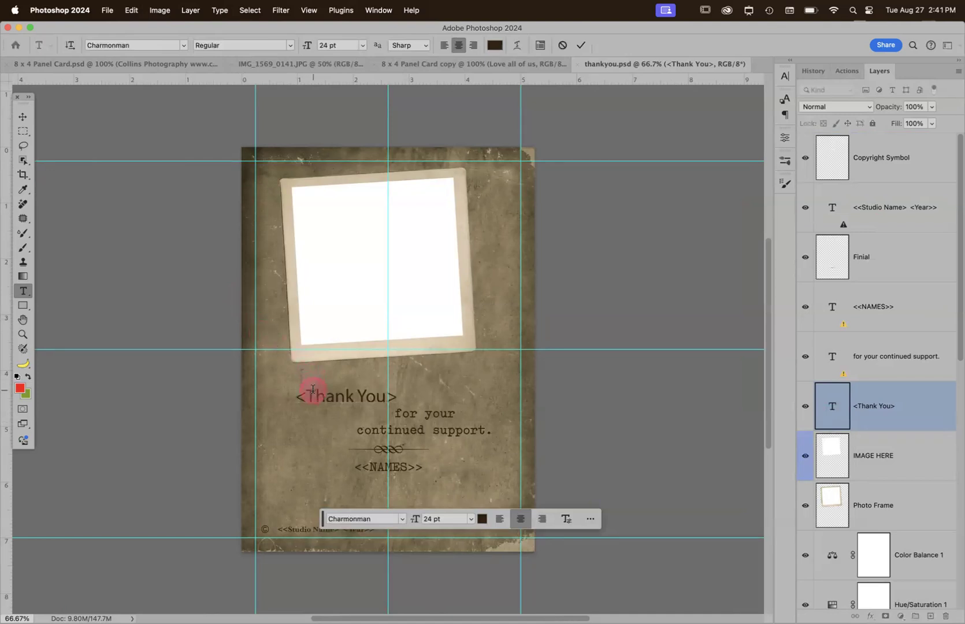
triple_click(312, 389)
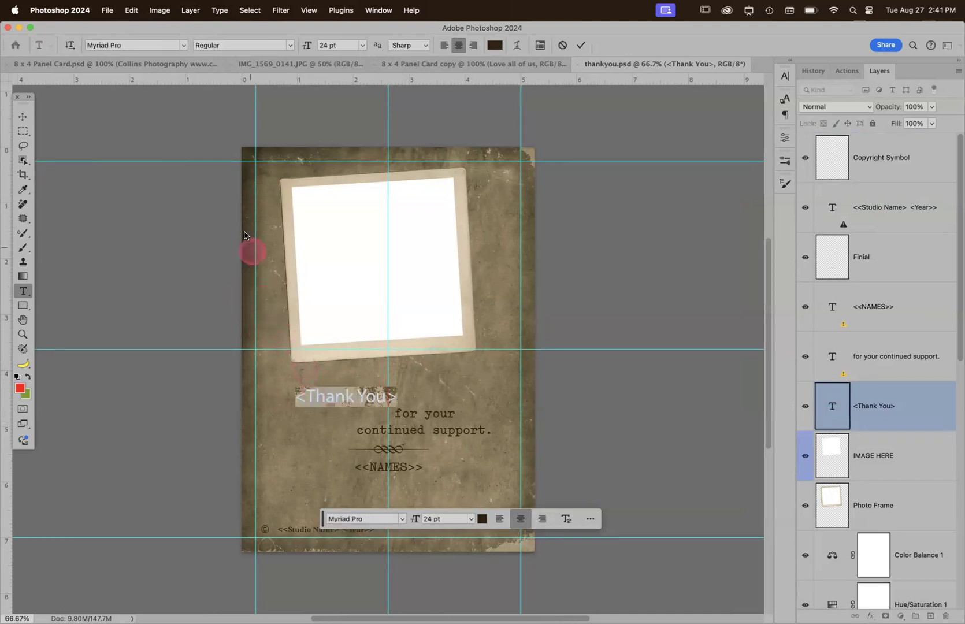
click(183, 44)
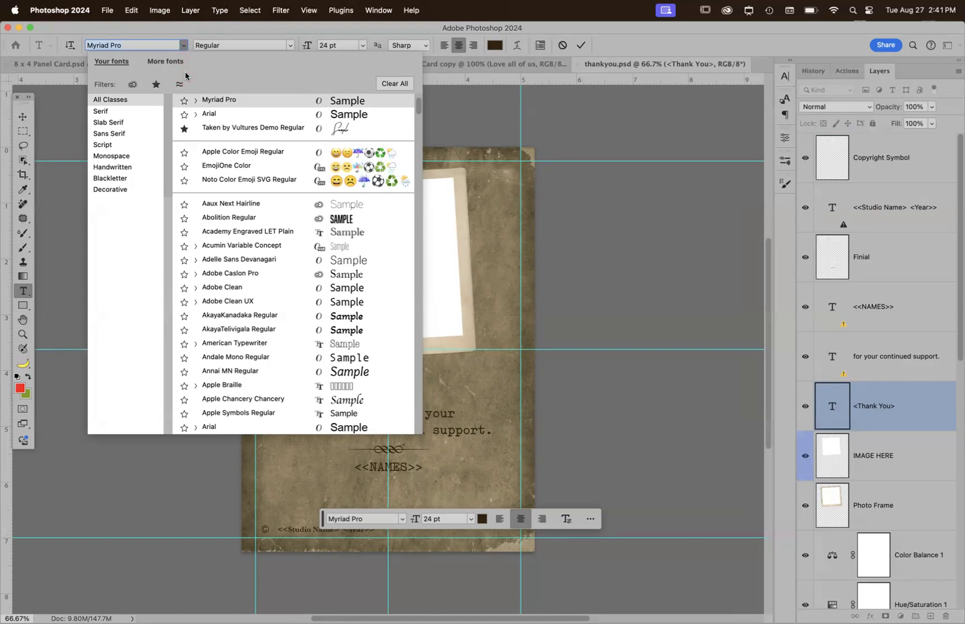
click(209, 112)
click(209, 103)
click(175, 63)
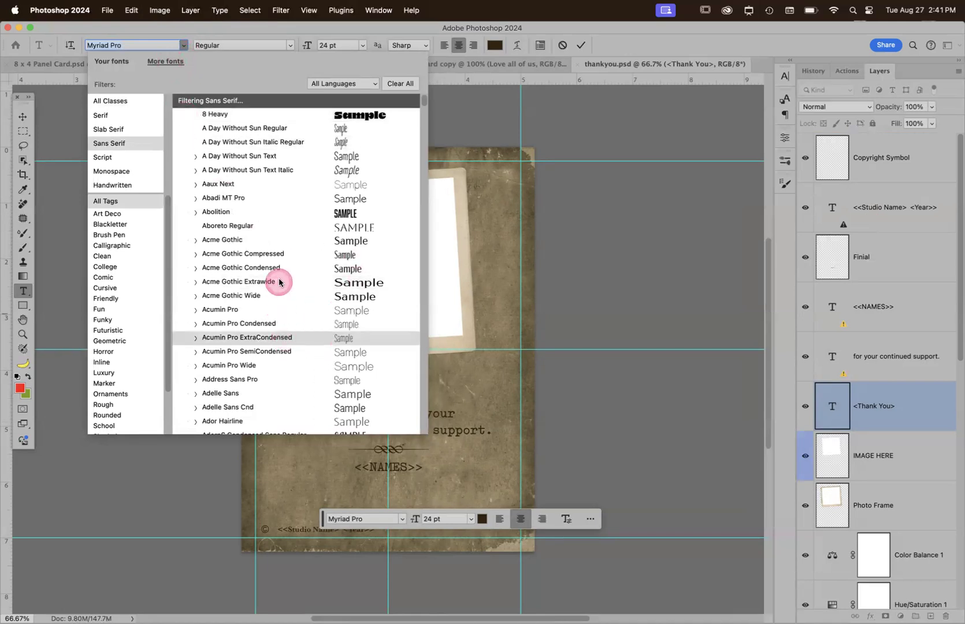
scroll(284, 256, down, 1)
scroll(285, 256, down, 2)
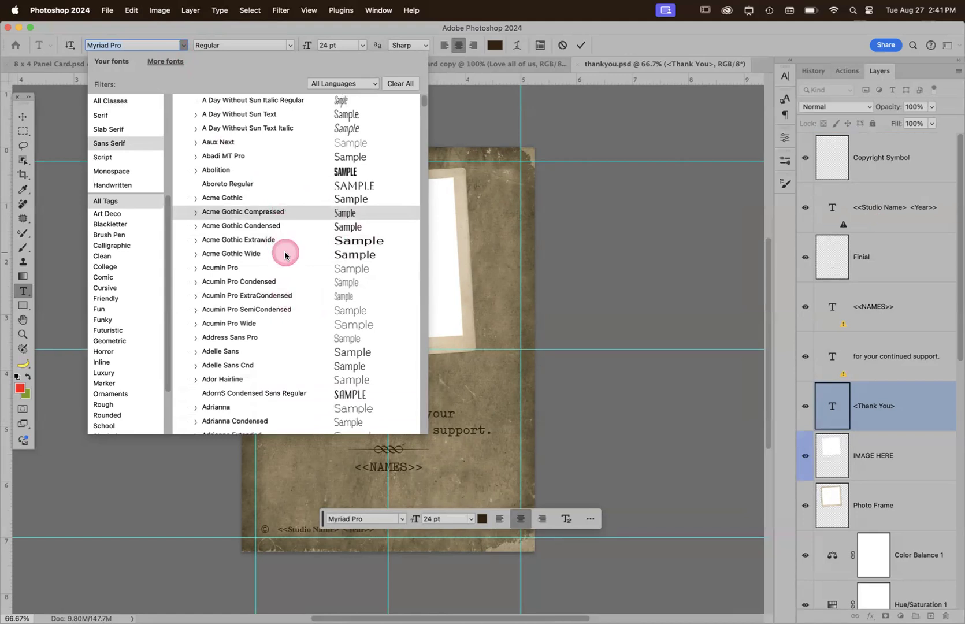
scroll(285, 256, down, 15)
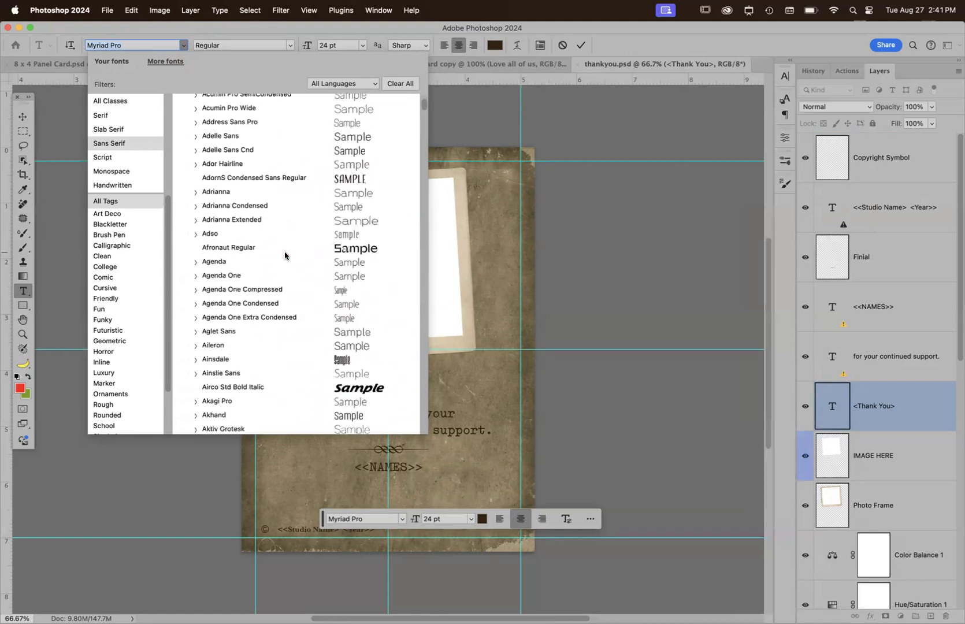
scroll(285, 256, down, 5)
click(189, 100)
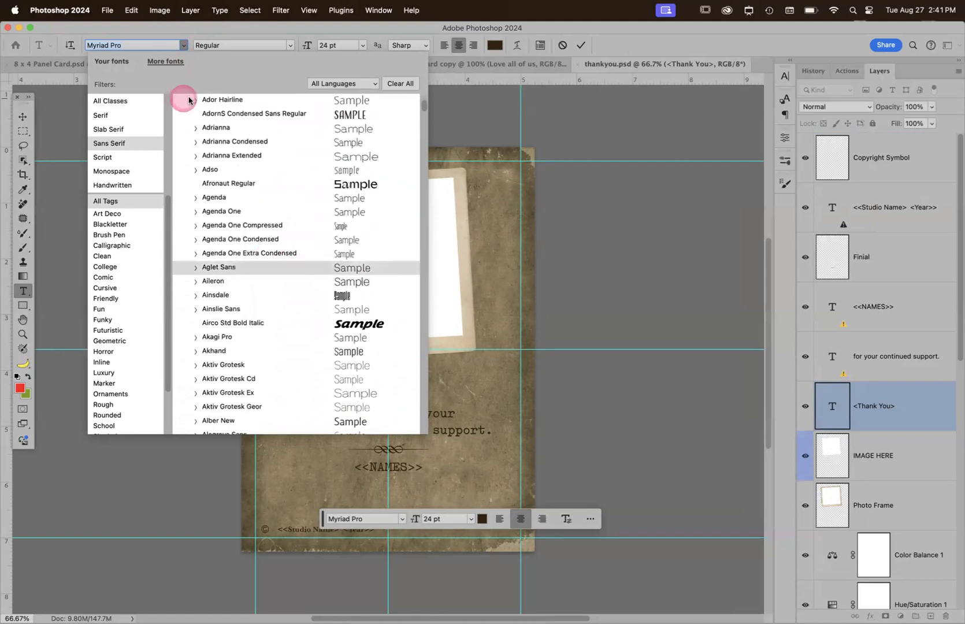
Filter the downloadable sans serif fonts to English and check the Calligraphic, Brush Pen, Cursive and Futuristic tags
click(353, 87)
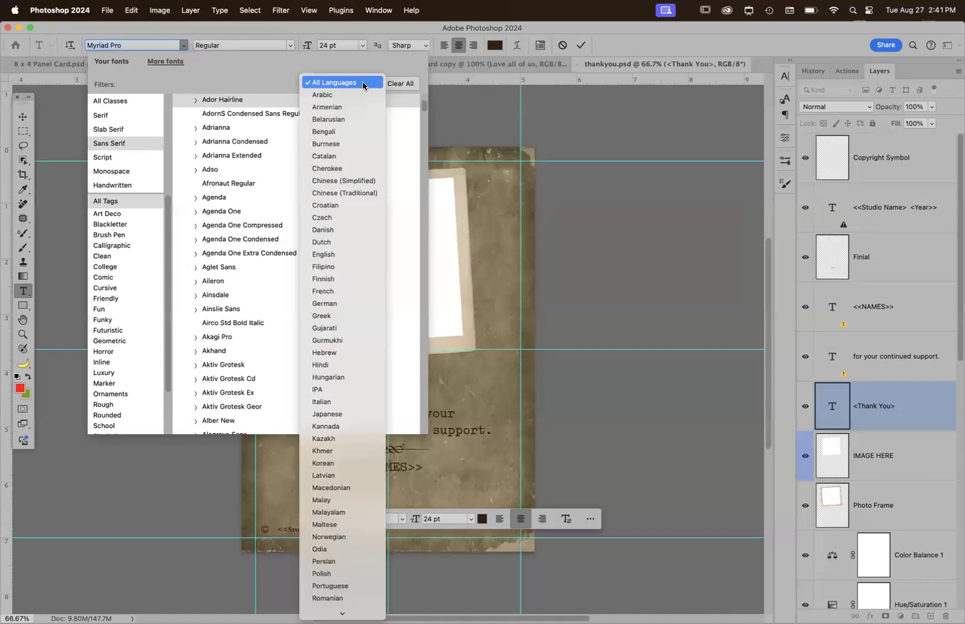
scroll(338, 130, down, 5)
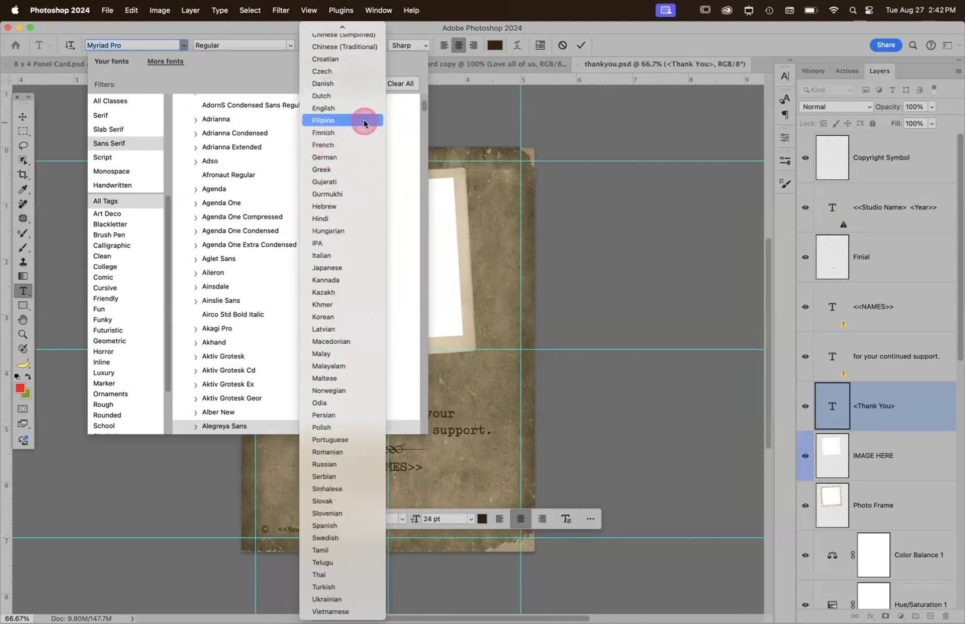
click(358, 110)
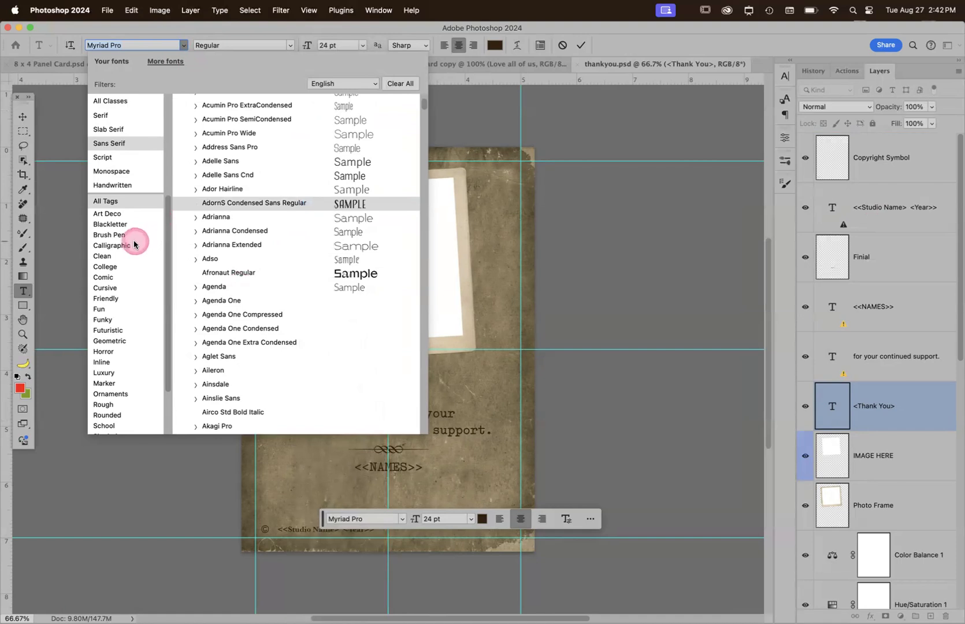
click(125, 248)
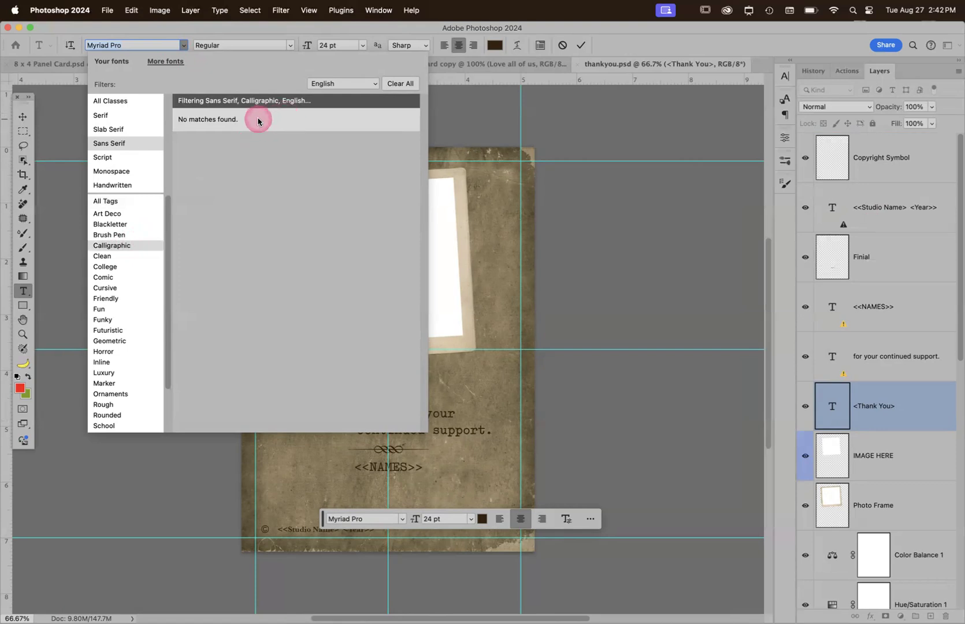
click(109, 236)
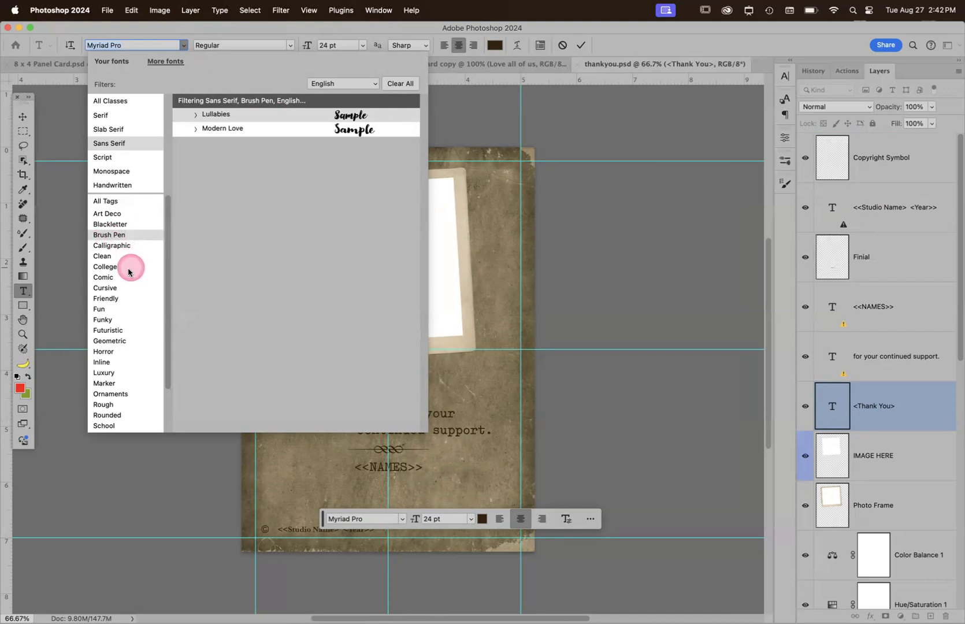
click(109, 288)
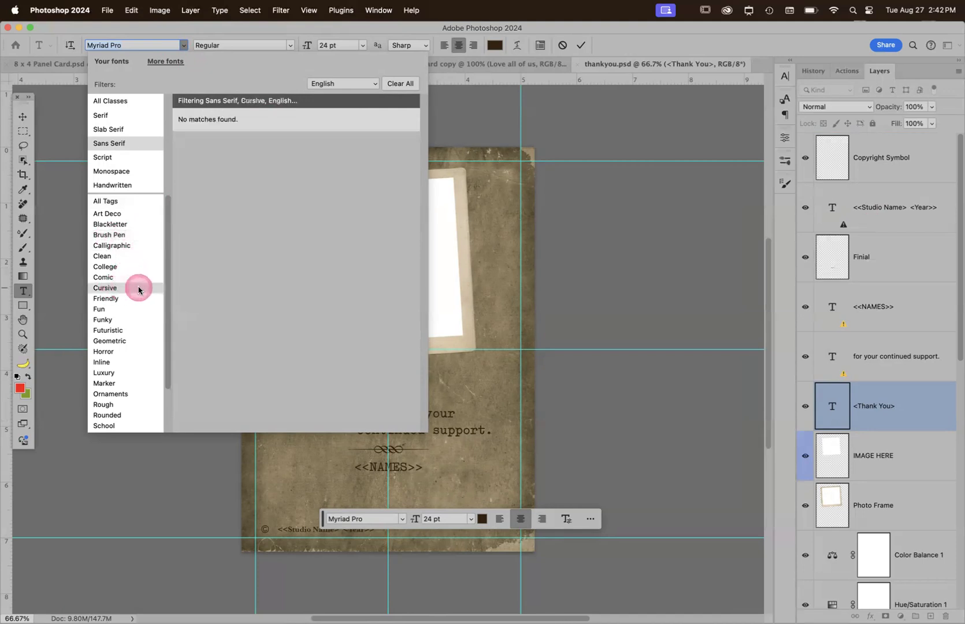
click(113, 332)
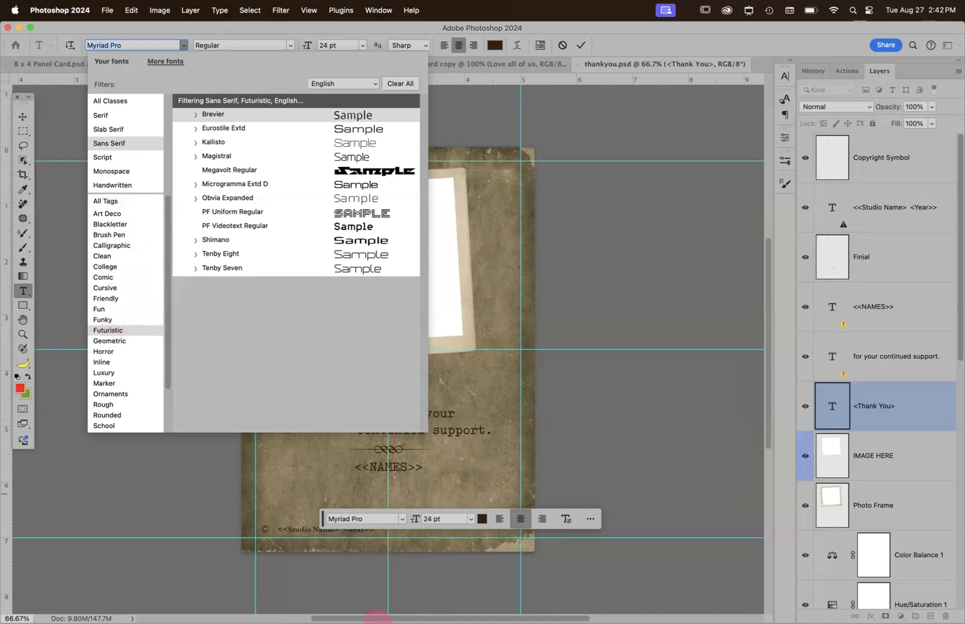
Switch to Safari and open dafont.com
mouse_move(374, 617)
click(360, 598)
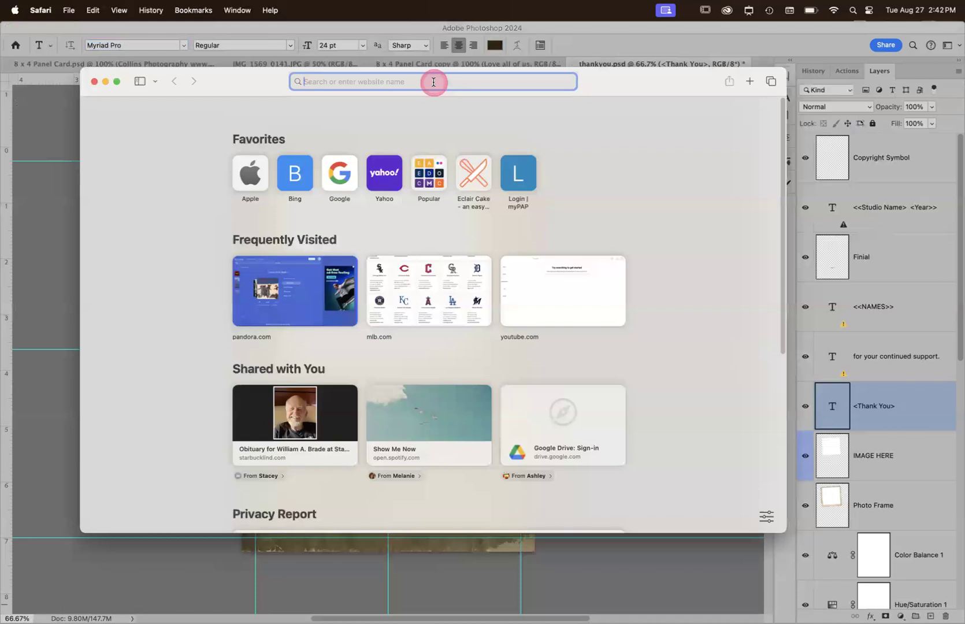
text(dafon)
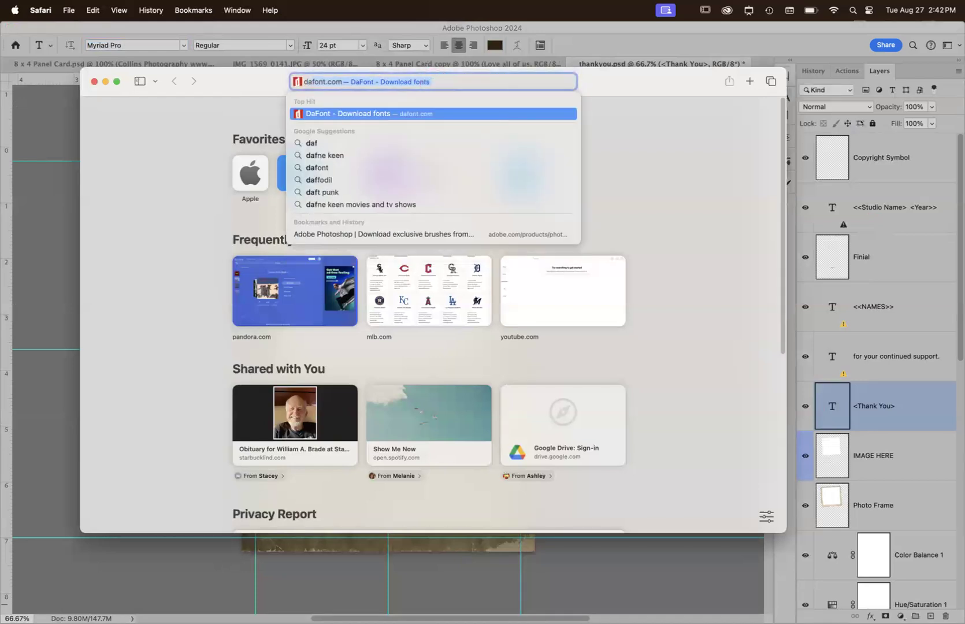
text(t.com)
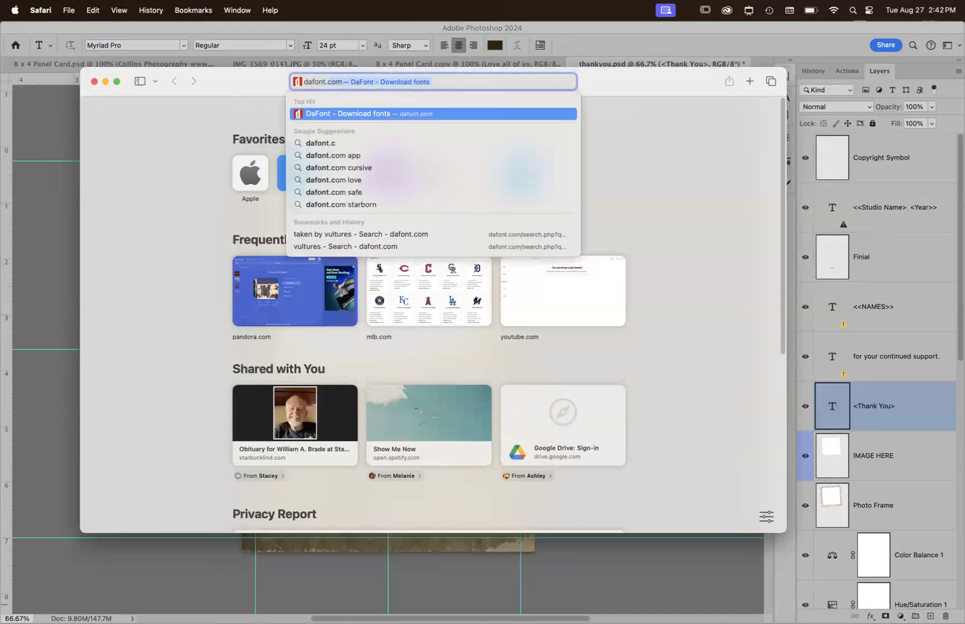
key(Return)
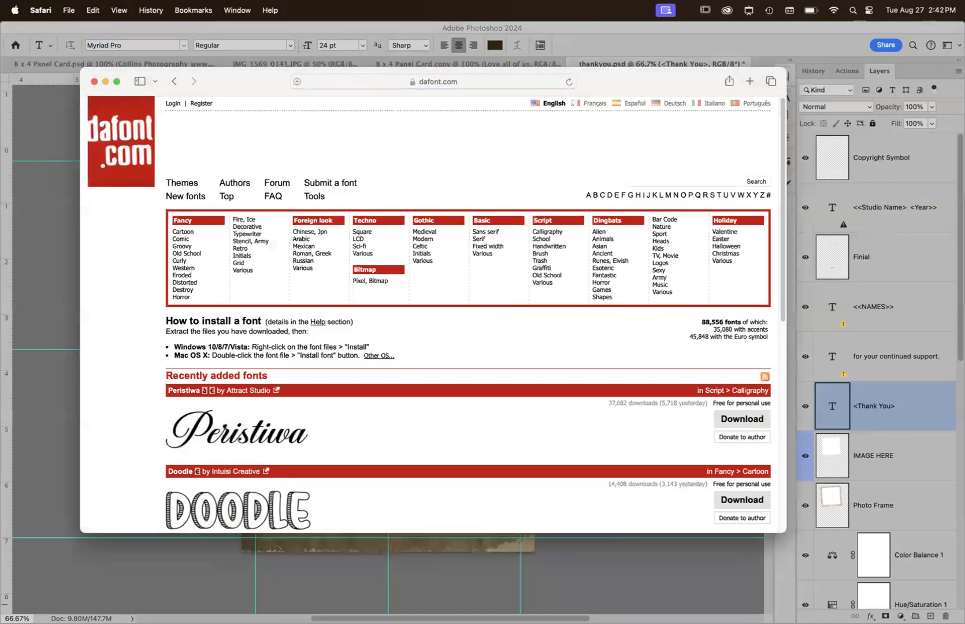
Browse the Fancy > Curly fonts and download the Beautiful Friends font from its page
scroll(470, 233, down, 3)
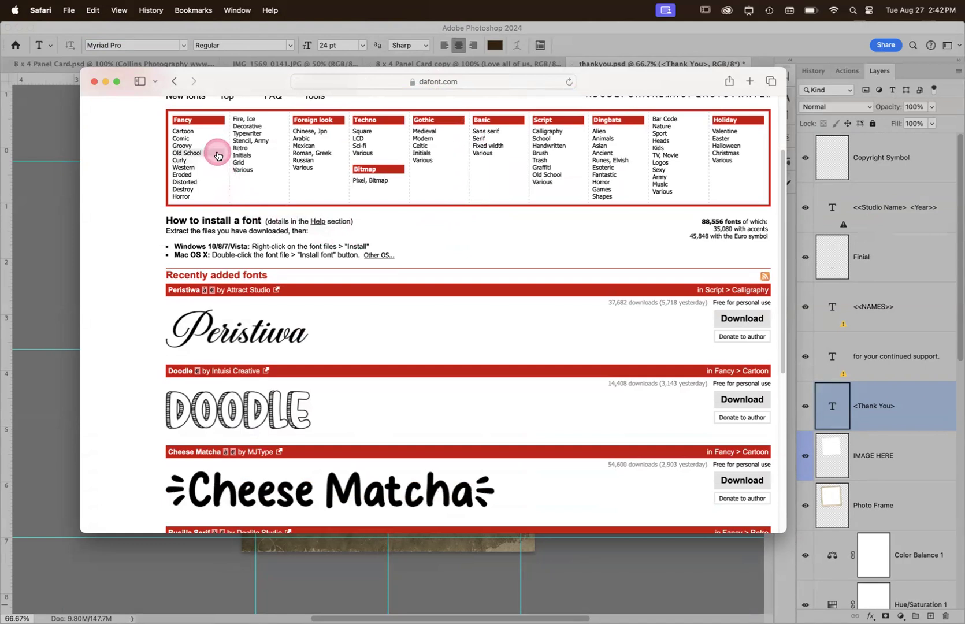
click(206, 160)
scroll(547, 329, down, 12)
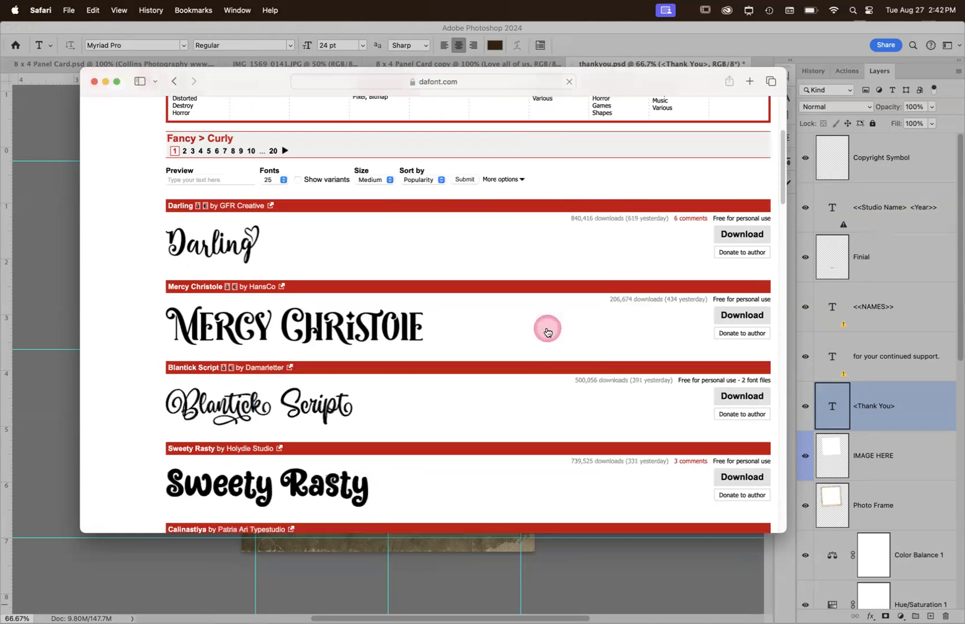
scroll(547, 331, down, 7)
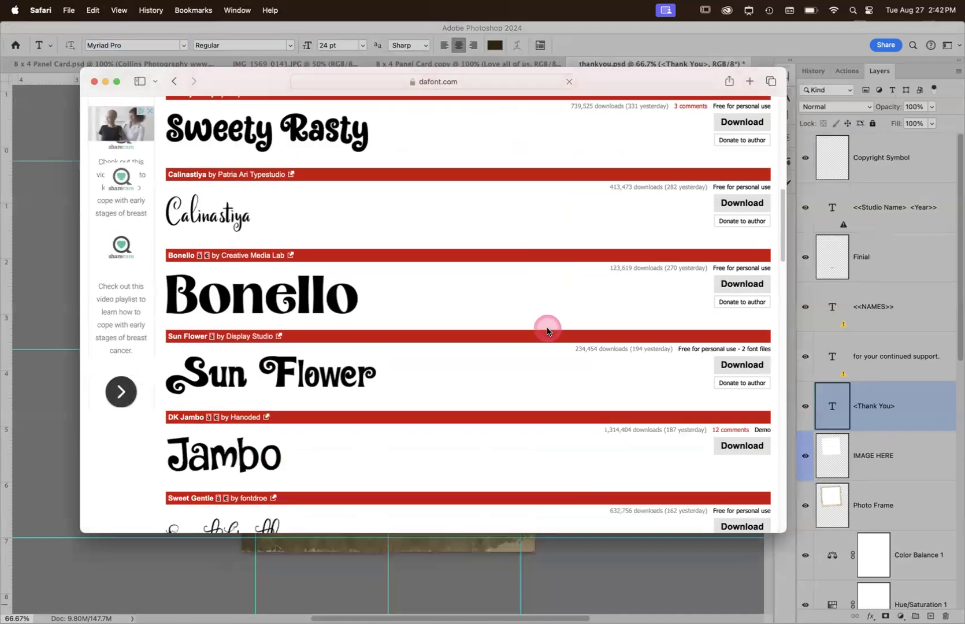
scroll(547, 332, down, 2)
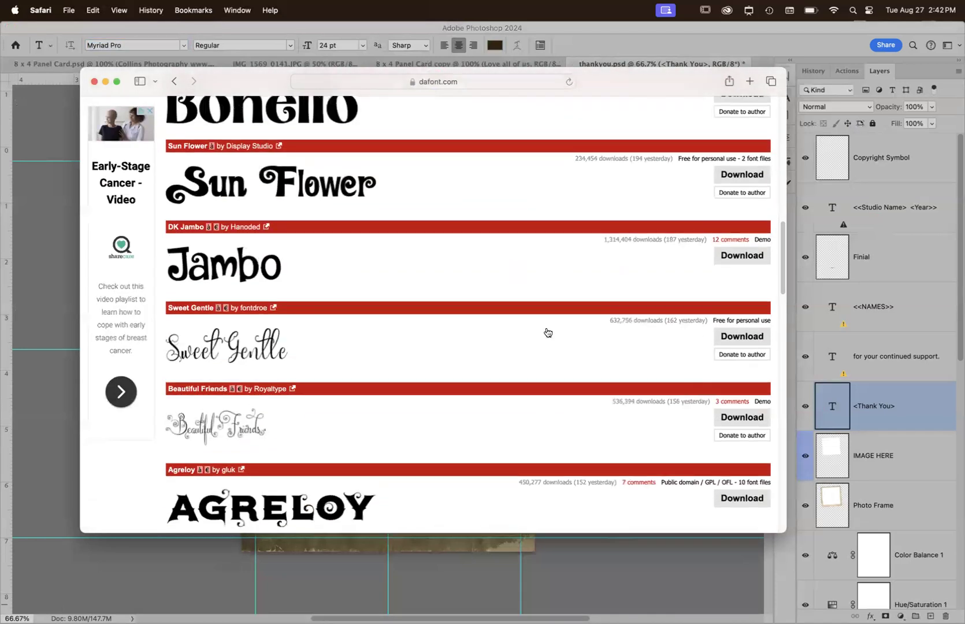
click(220, 425)
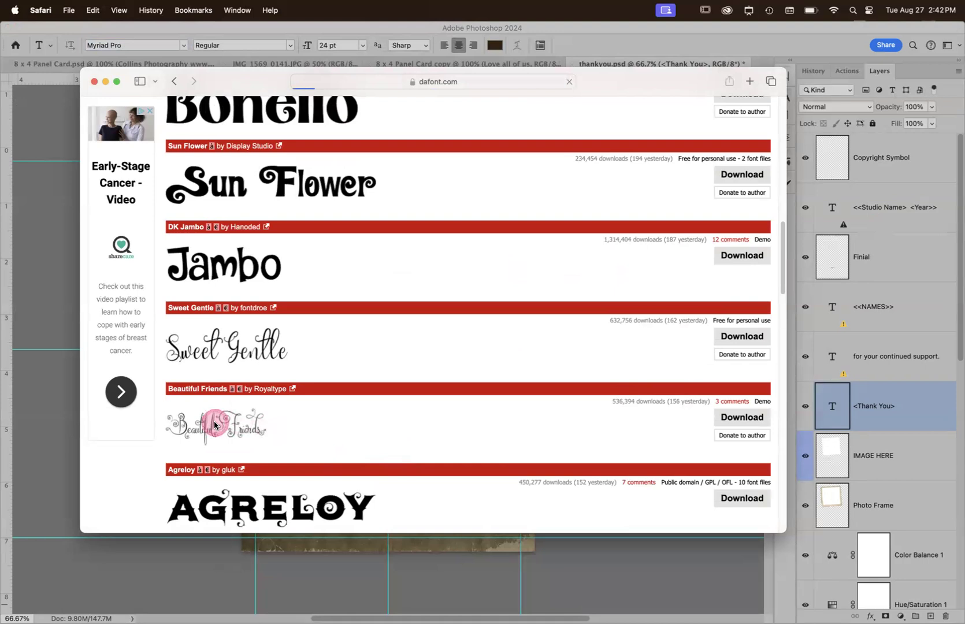
click(745, 300)
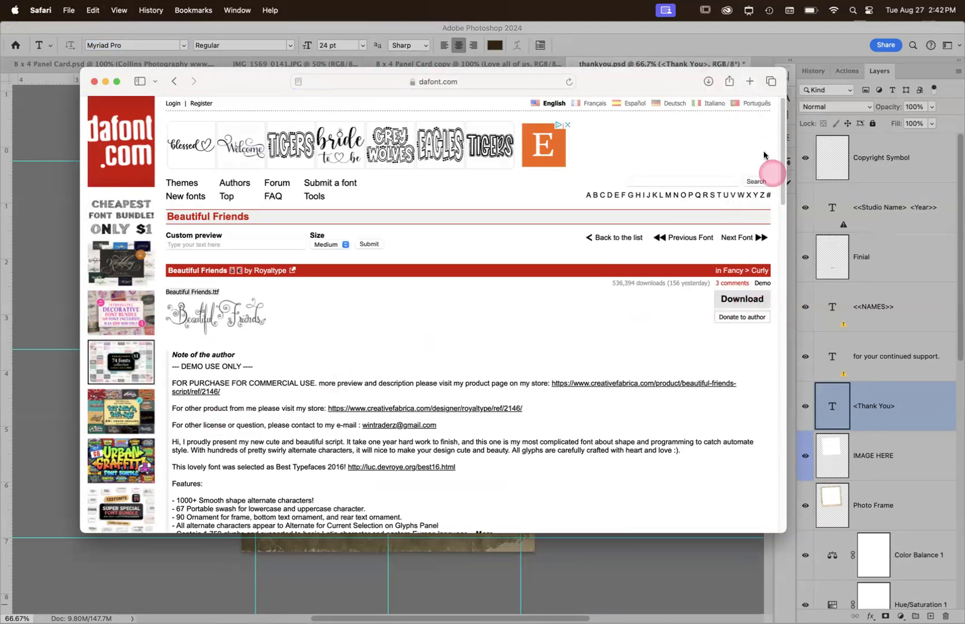
Install the downloaded Beautiful Friends.ttf in Font Book, clear the downloads list, and close the Font Book and browser windows
click(707, 82)
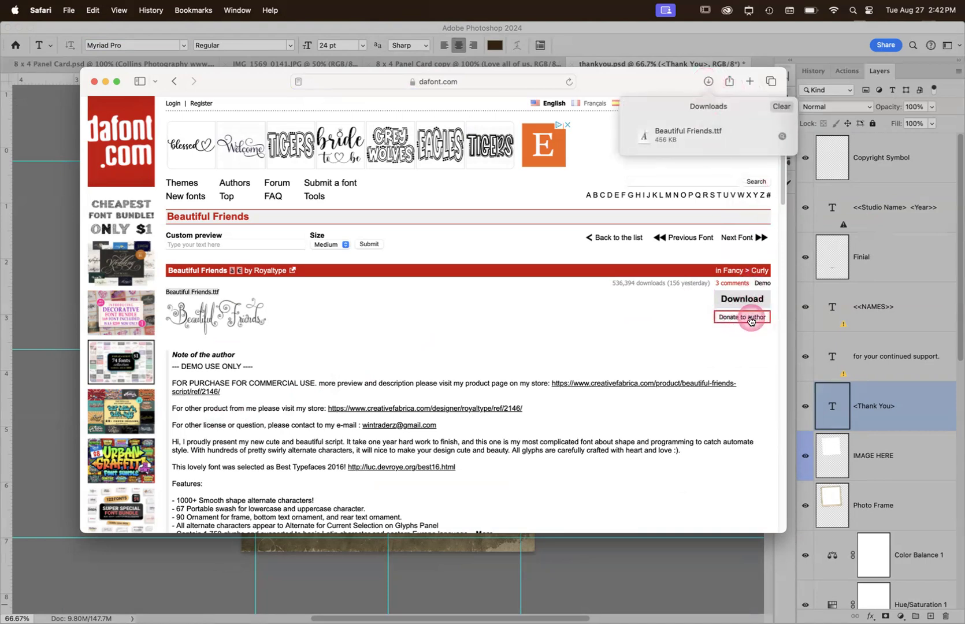
double_click(643, 139)
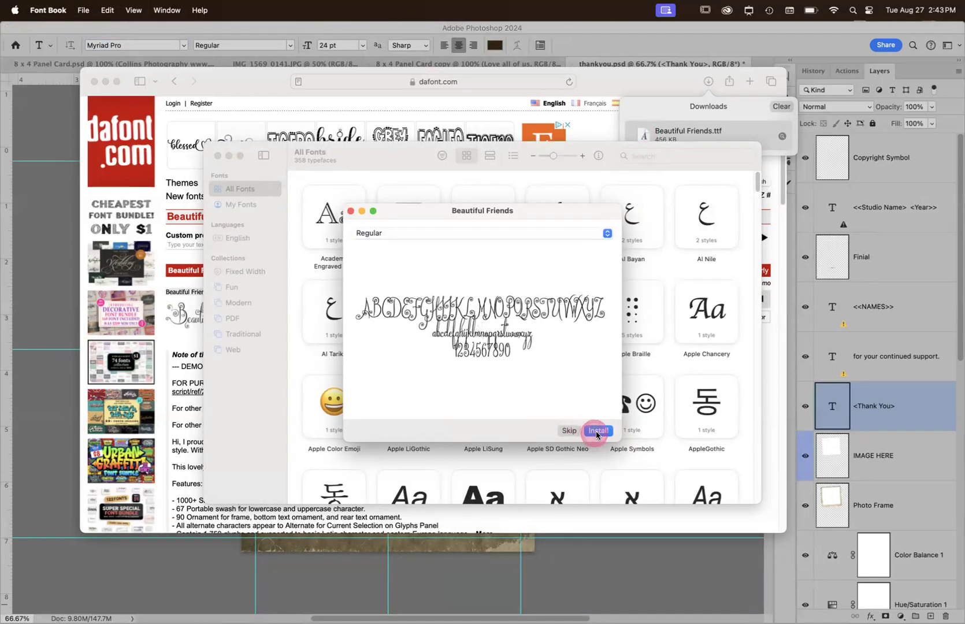
click(596, 430)
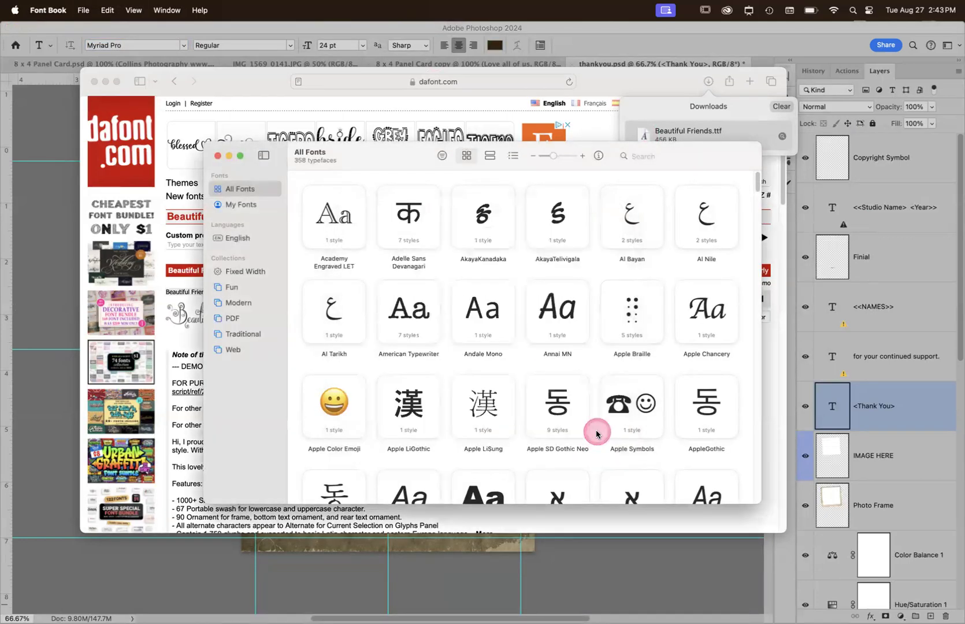
click(216, 158)
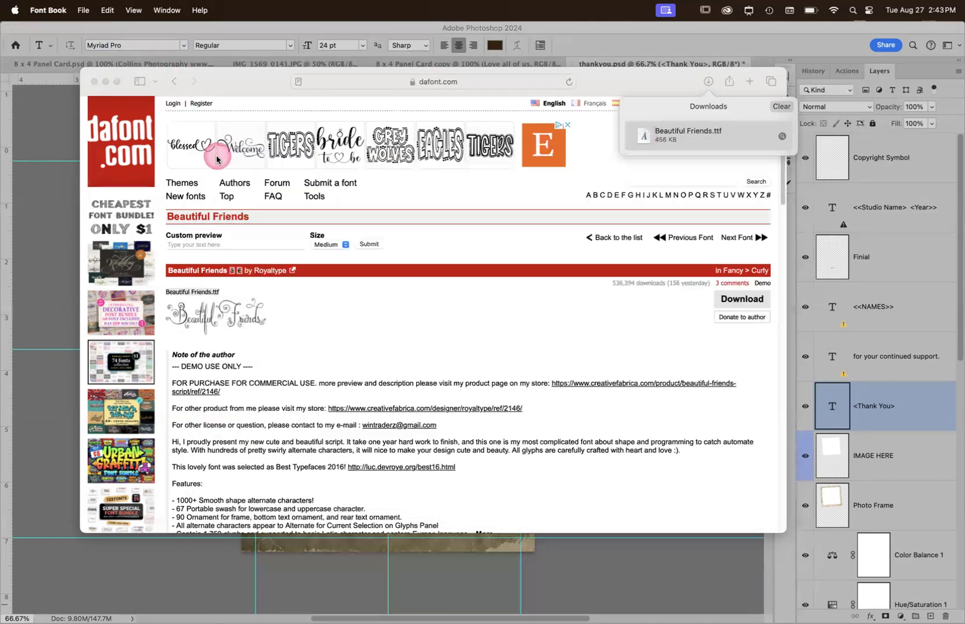
click(775, 109)
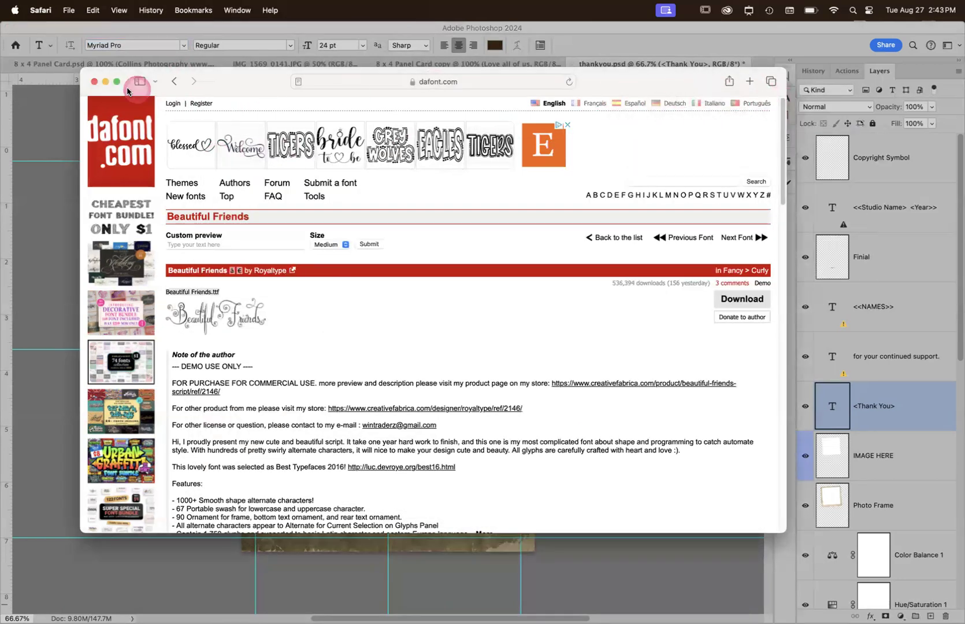
click(95, 84)
Switch back to Photoshop and apply the Beautiful Friends font to the <Thank You> text layer
click(142, 45)
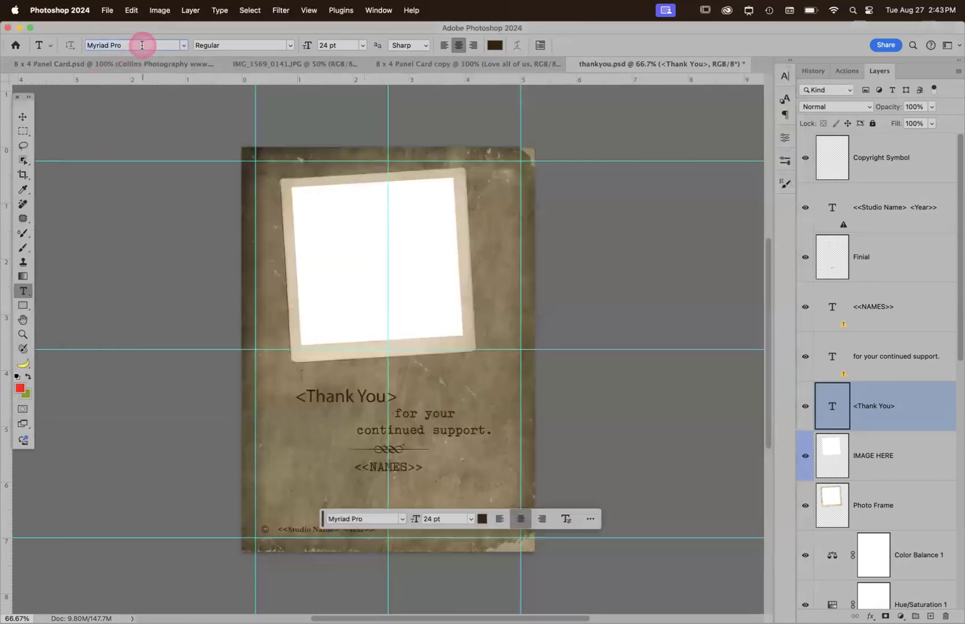
text(beau)
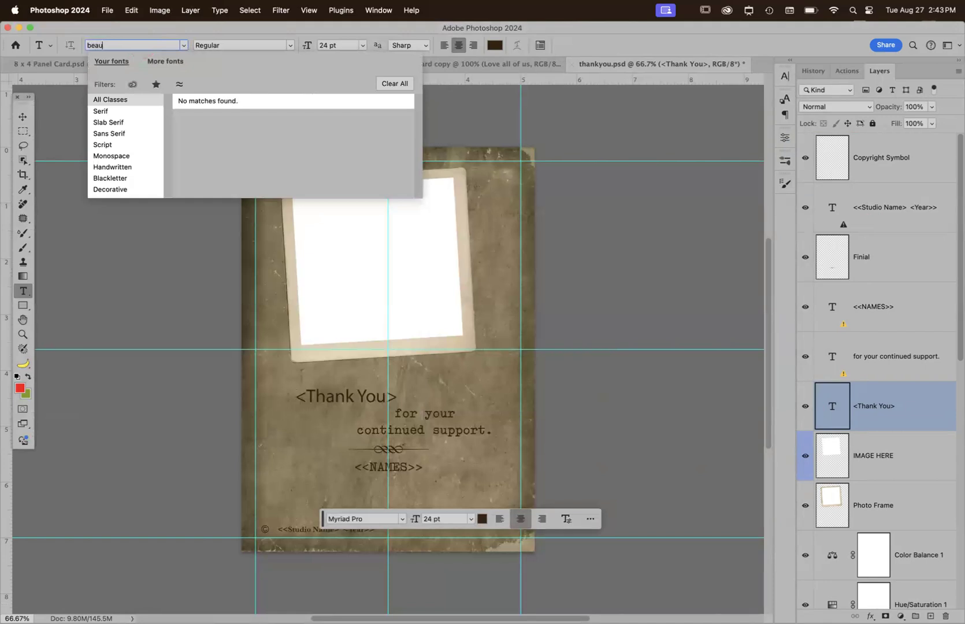
click(184, 45)
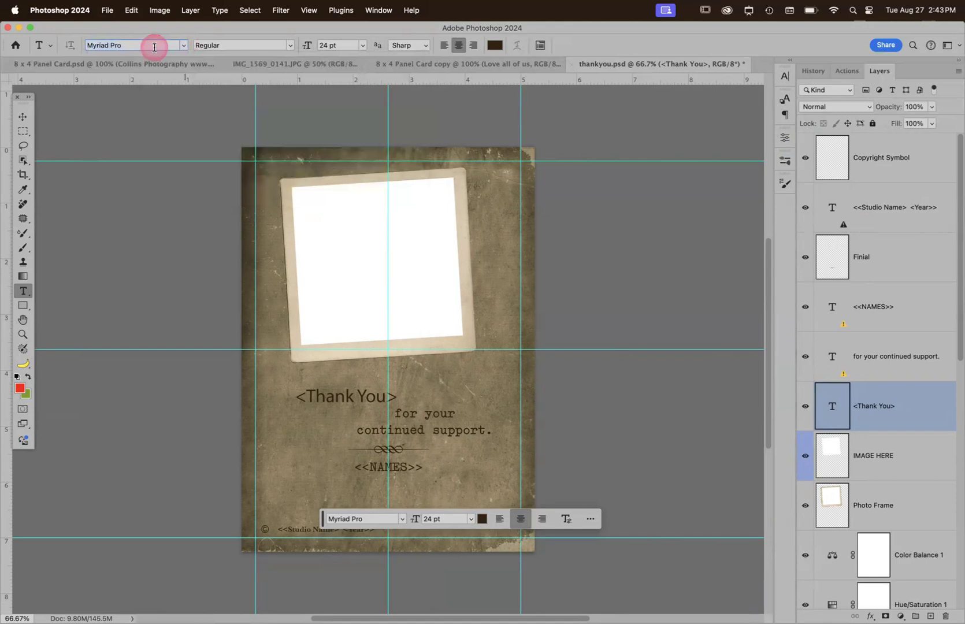
click(184, 46)
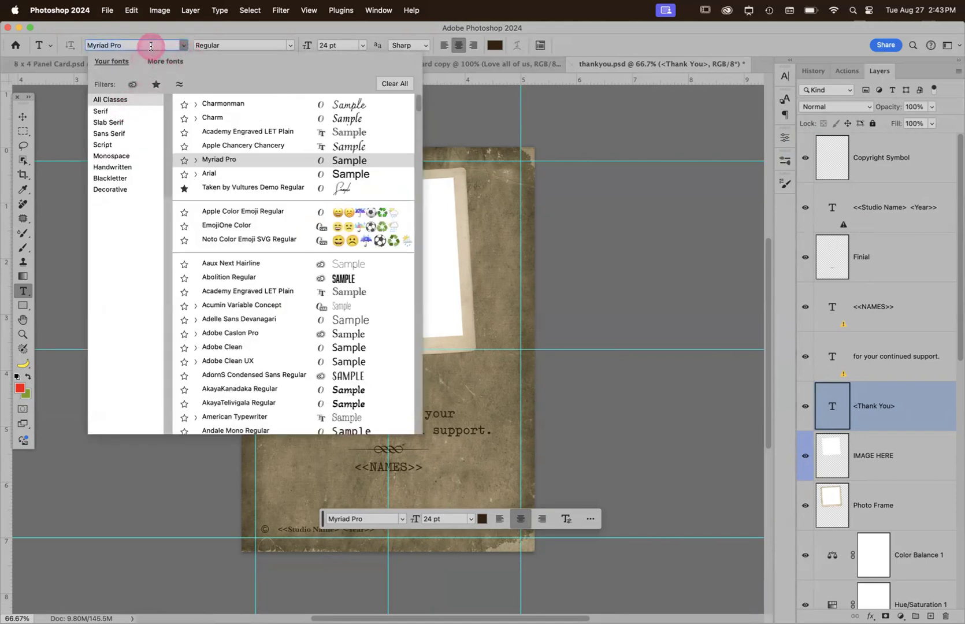
click(150, 46)
key(Up)
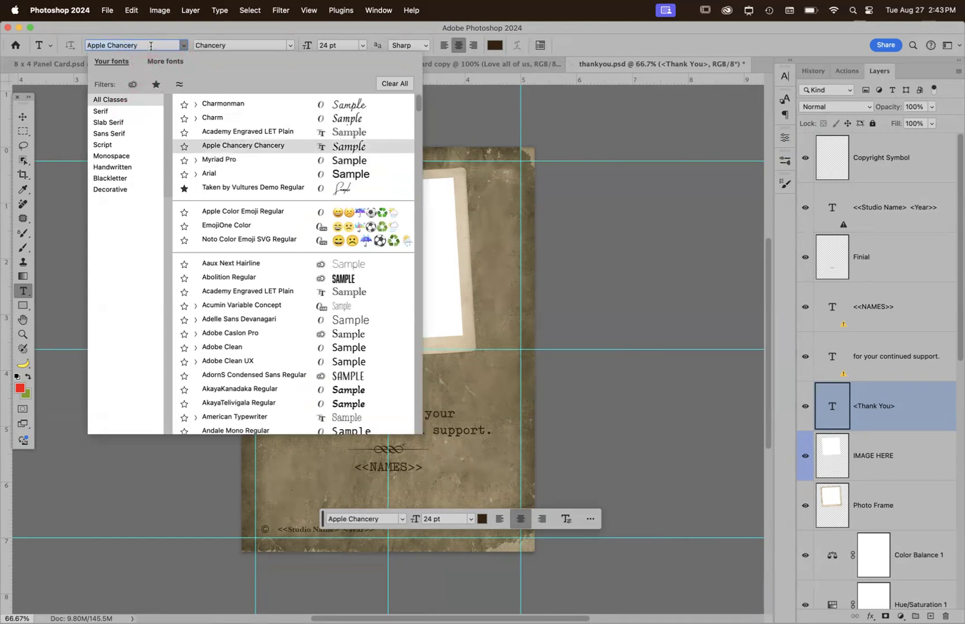
text(B)
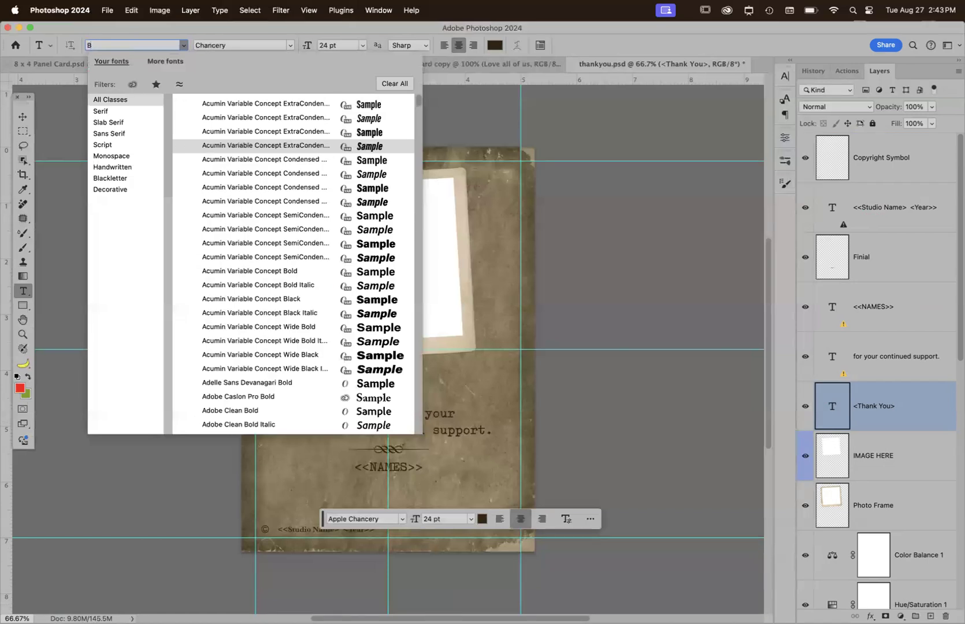
text(eu)
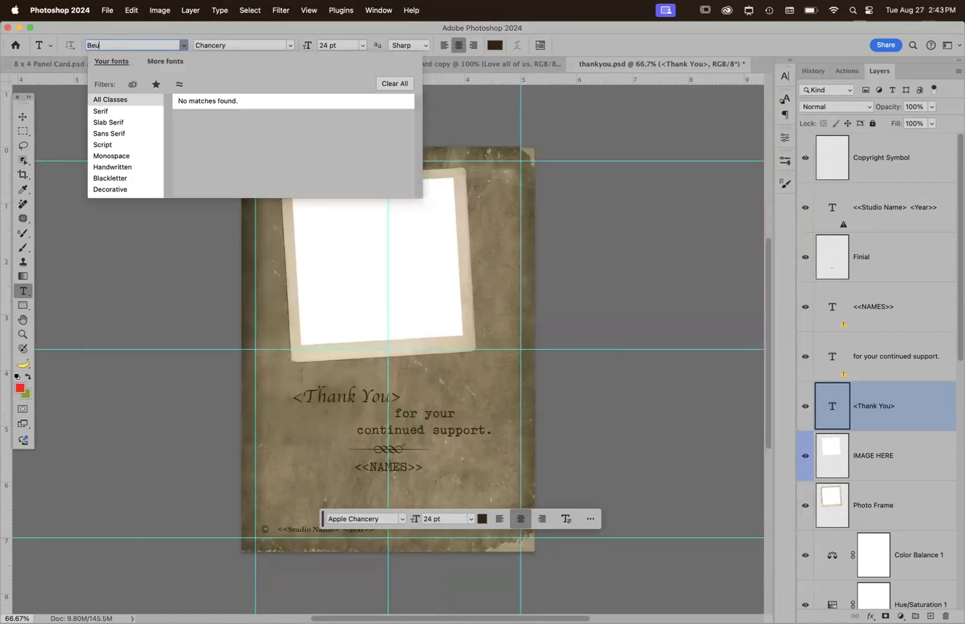
key(BackSpace)
text(autiful Friends)
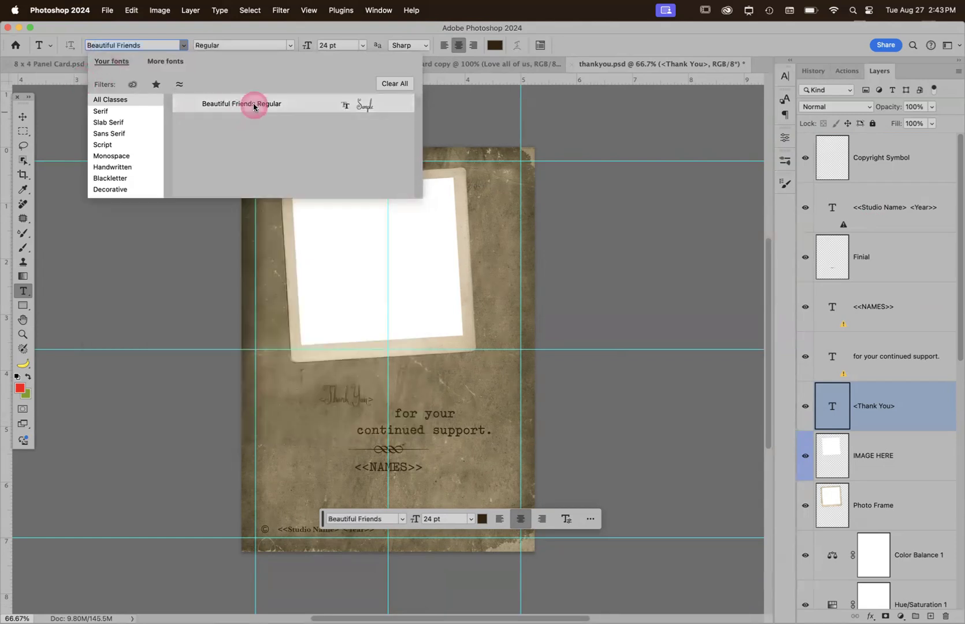
click(251, 104)
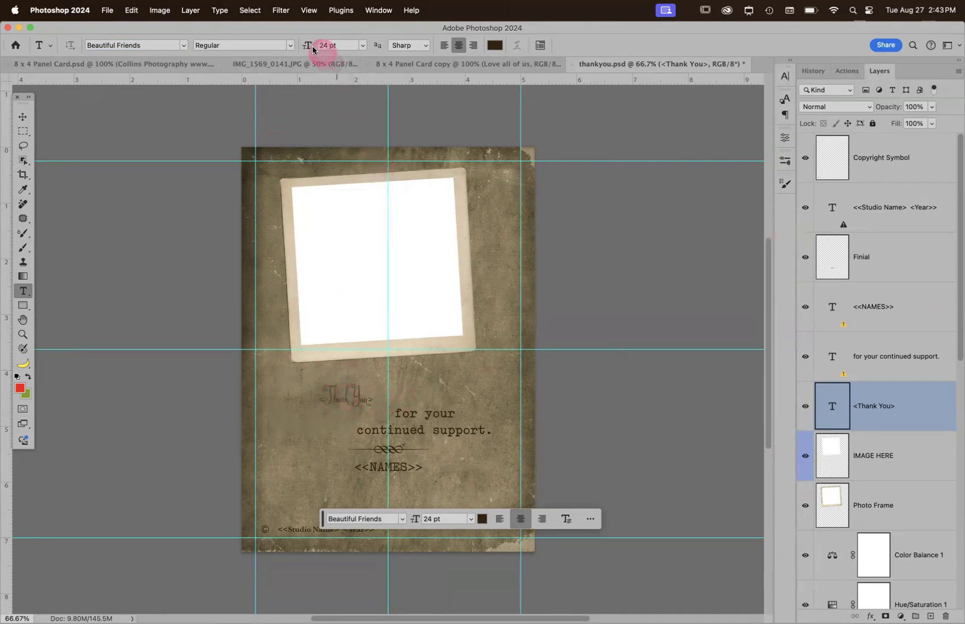
Enlarge the <Thank You> text to 65 pt and move it up and over, roughly centred beneath the photo frame
drag(306, 45, 315, 47)
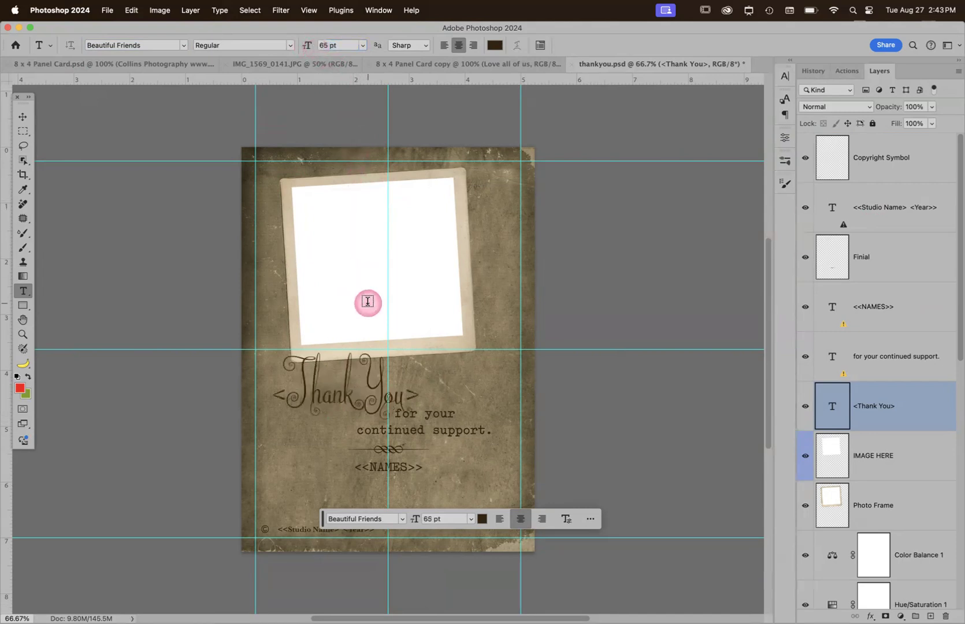
key(v)
drag(367, 306, 404, 293)
click(378, 385)
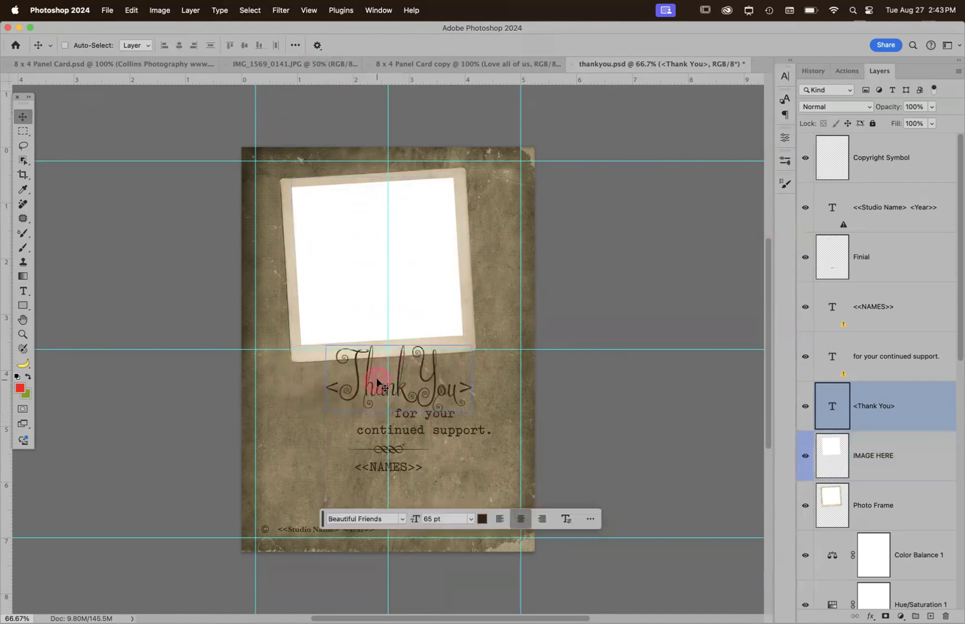
Replace the <Thank You> wording with "Happy New Yeaar" and hide the "for your continued support." layer
key(t)
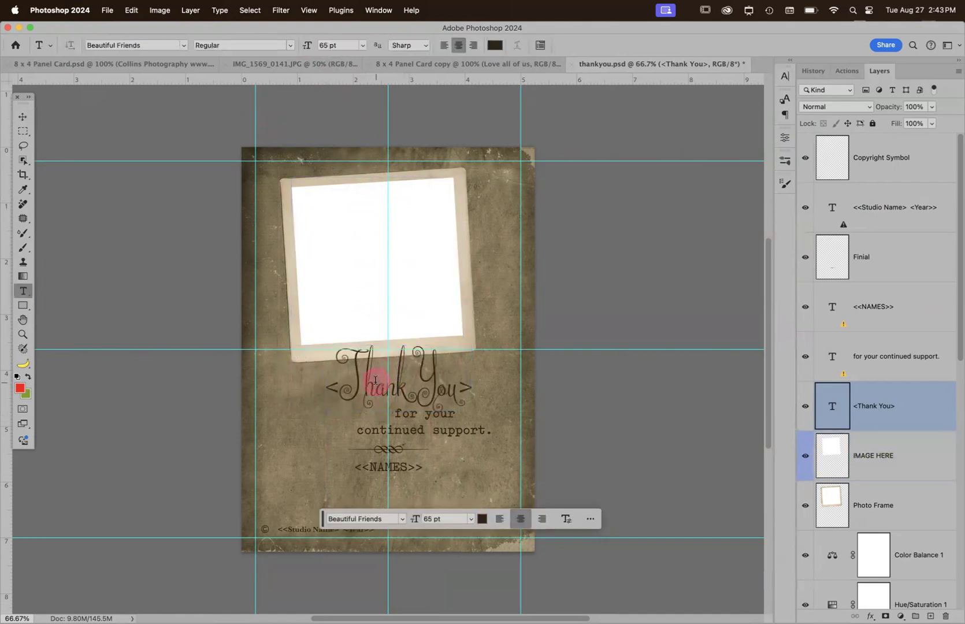
click(375, 379)
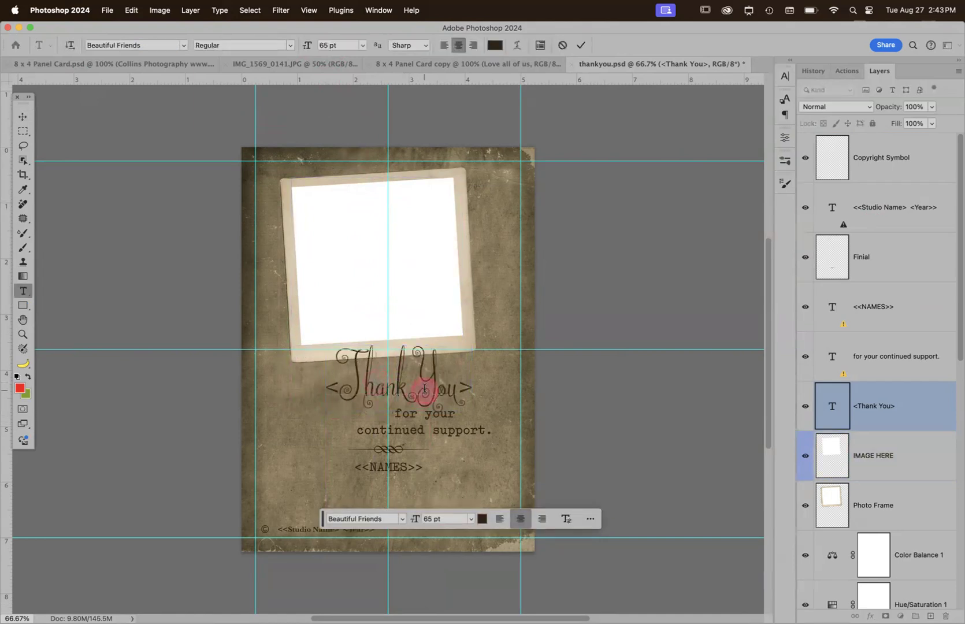
triple_click(385, 382)
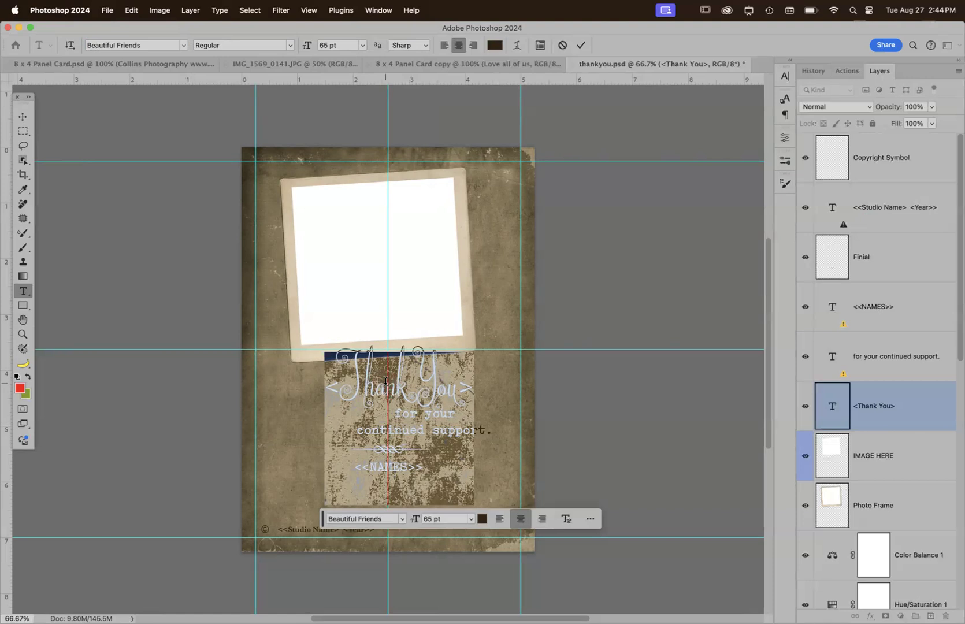
text(Happy)
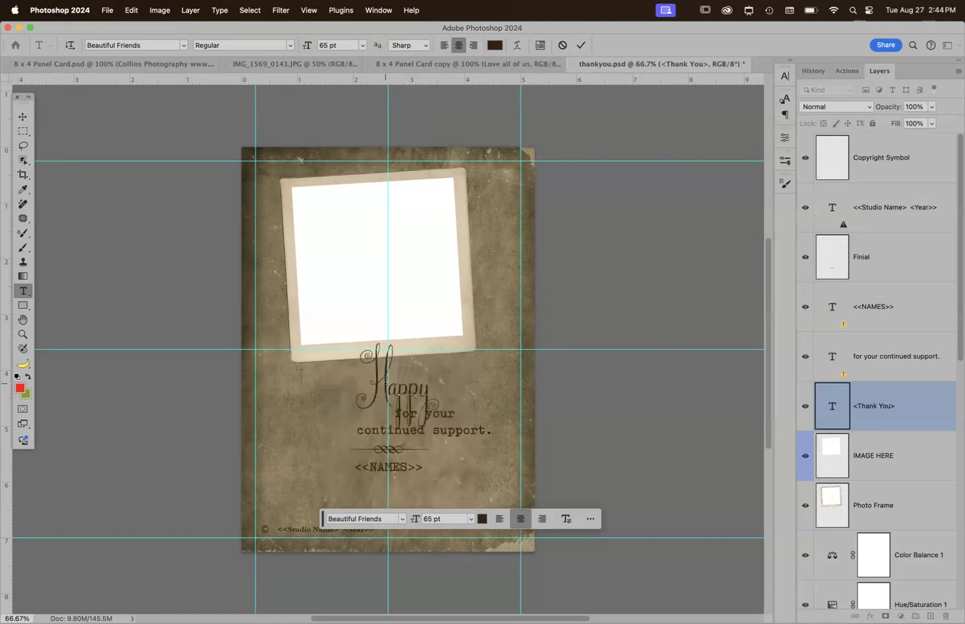
text( New)
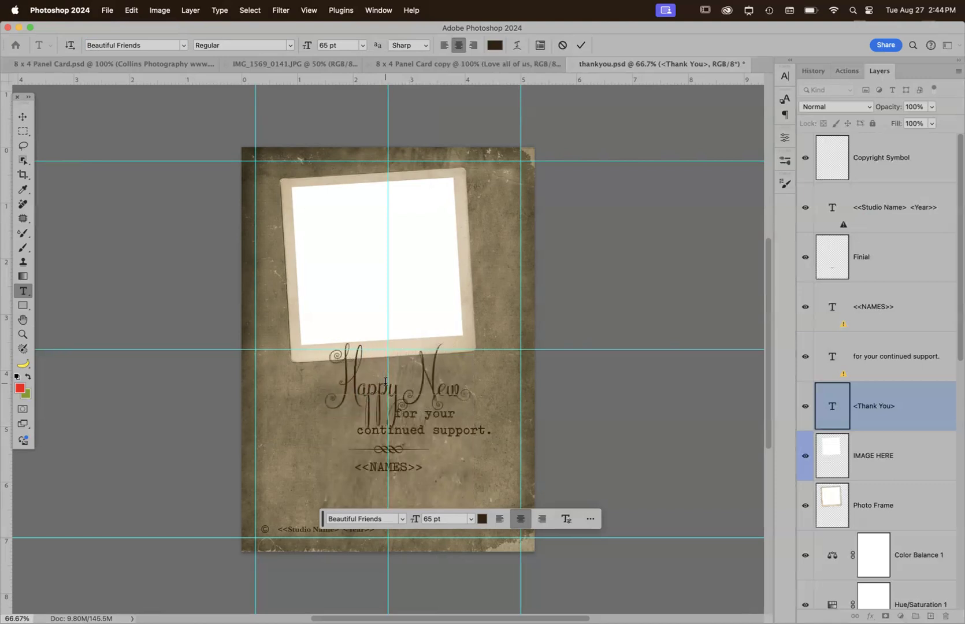
text( Year)
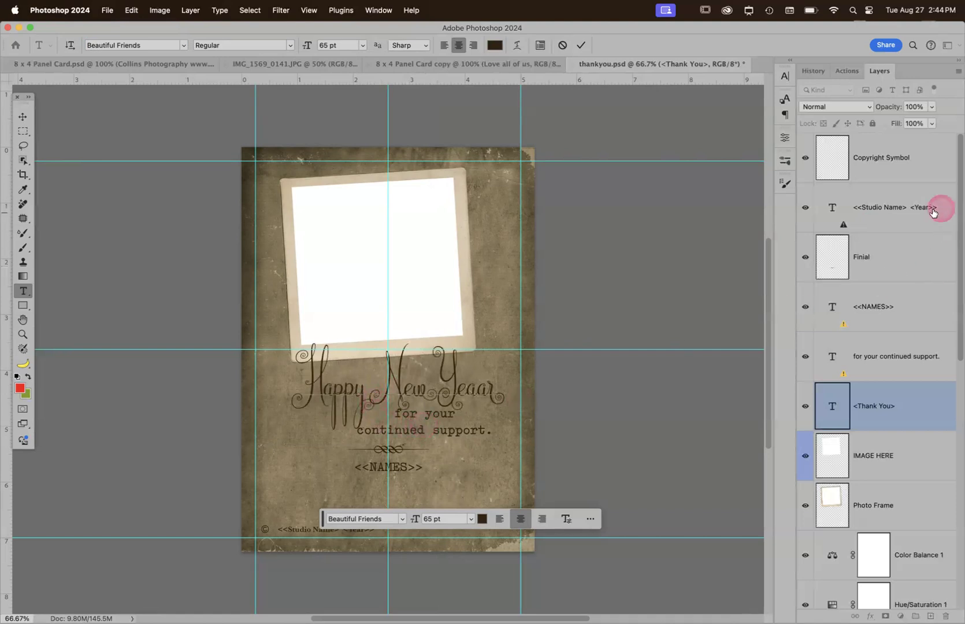
click(893, 369)
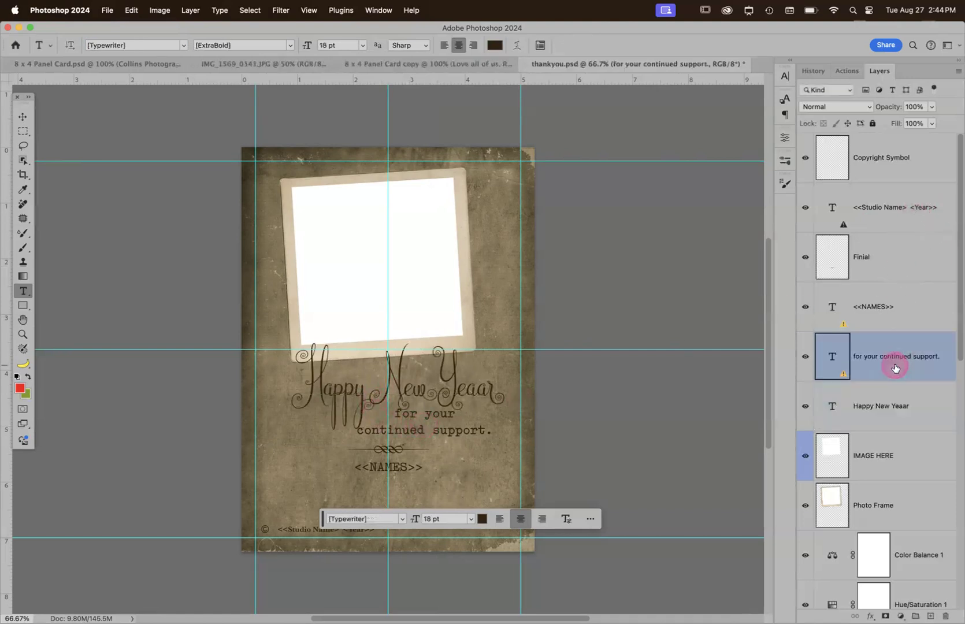
click(804, 359)
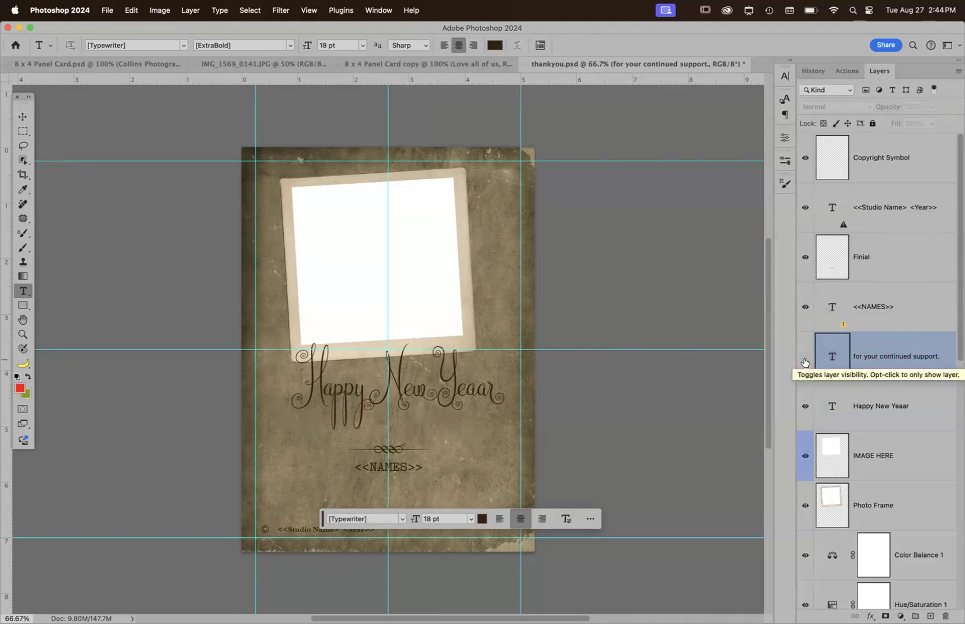
Replace the missing font of the <<NAMES>> text with the default and choose Taken by Vultures Demo from all installed fonts
click(384, 465)
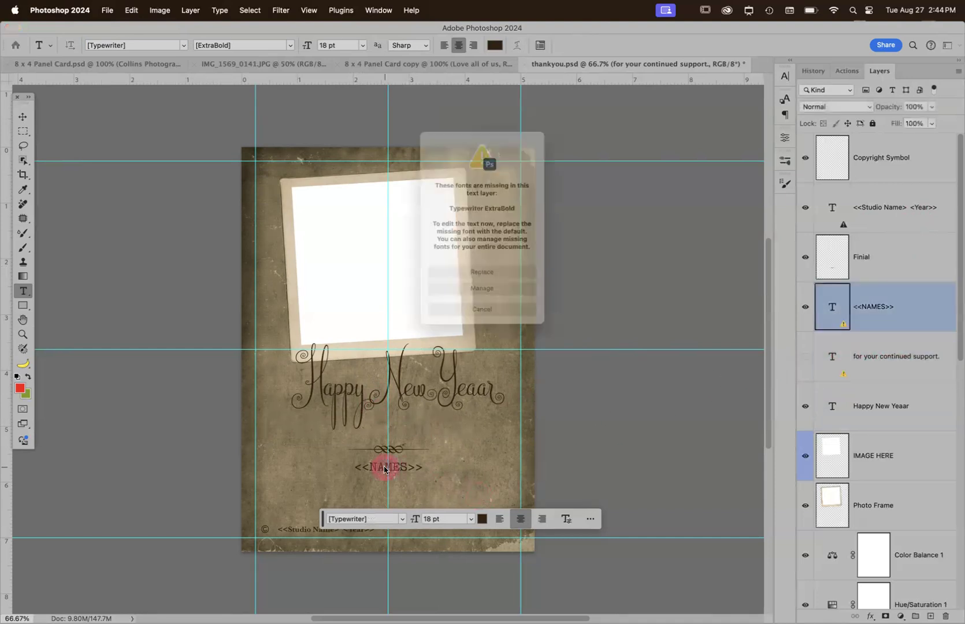
click(491, 279)
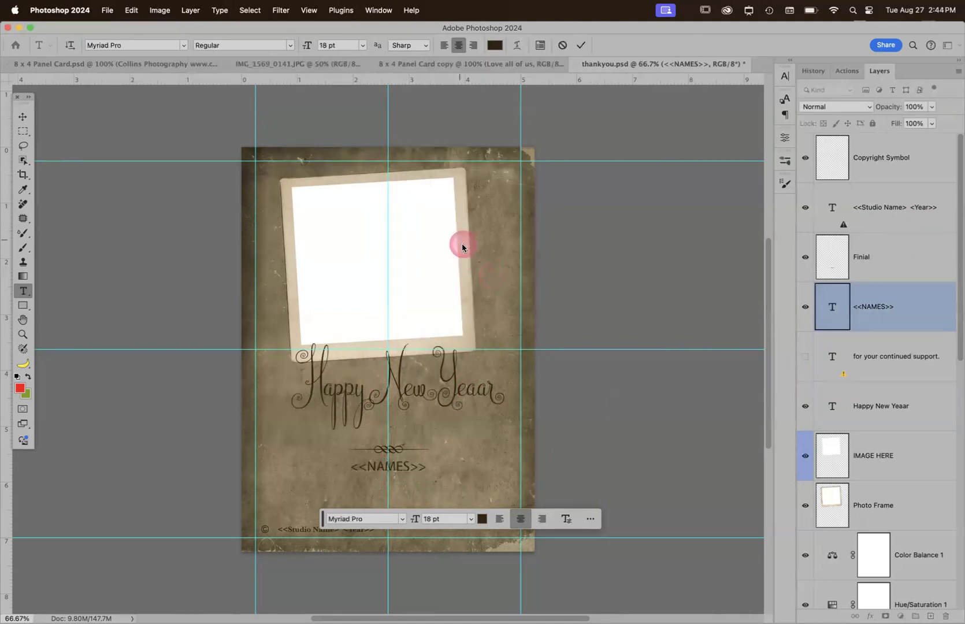
click(184, 46)
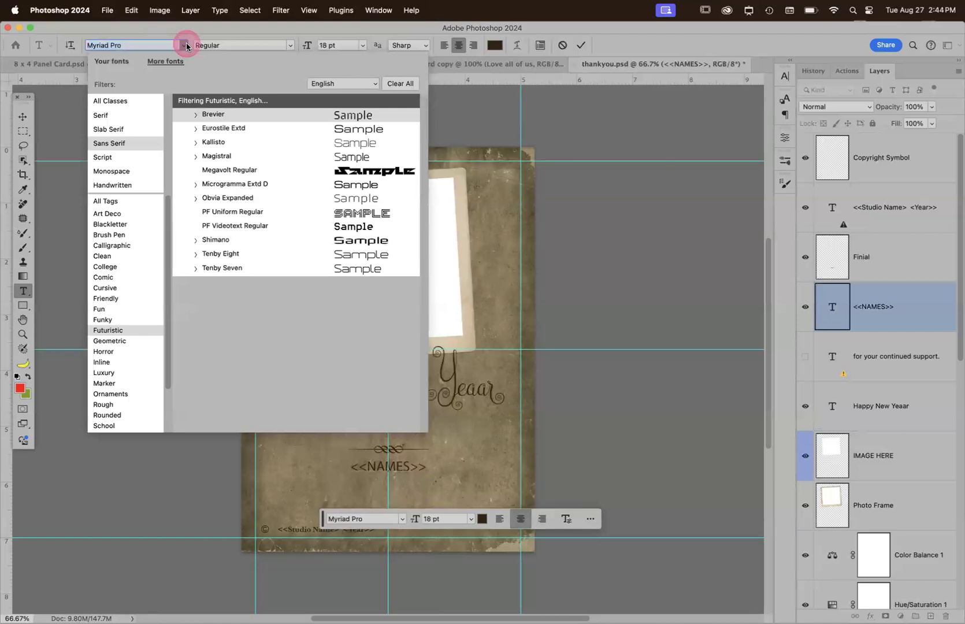
click(113, 101)
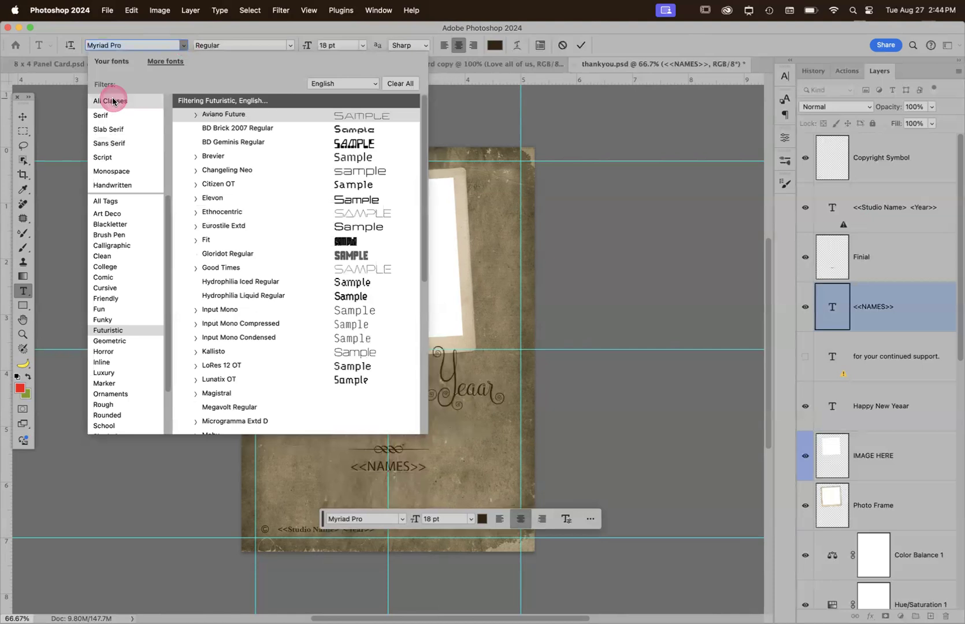
click(111, 61)
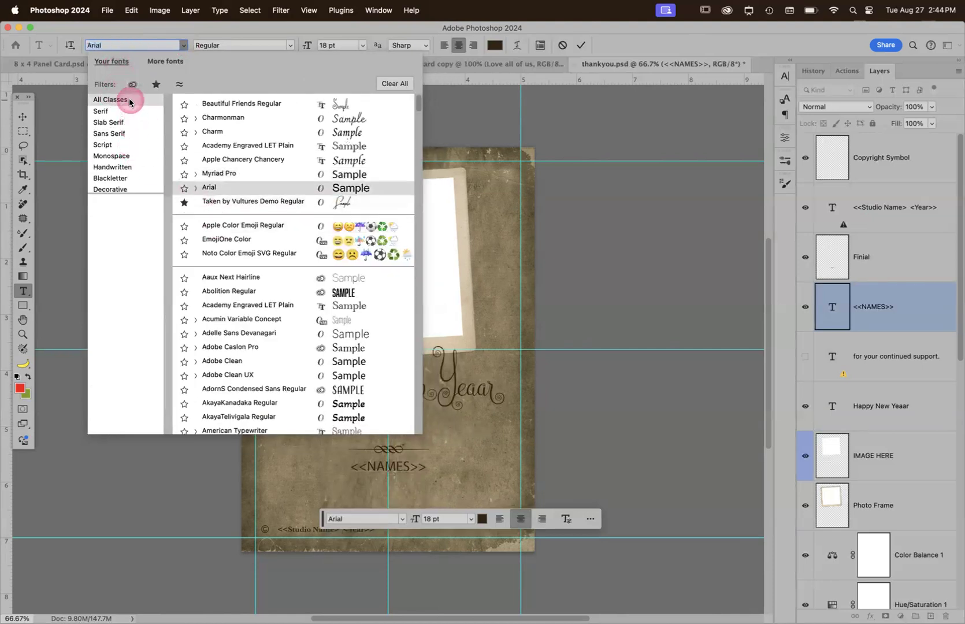
click(259, 204)
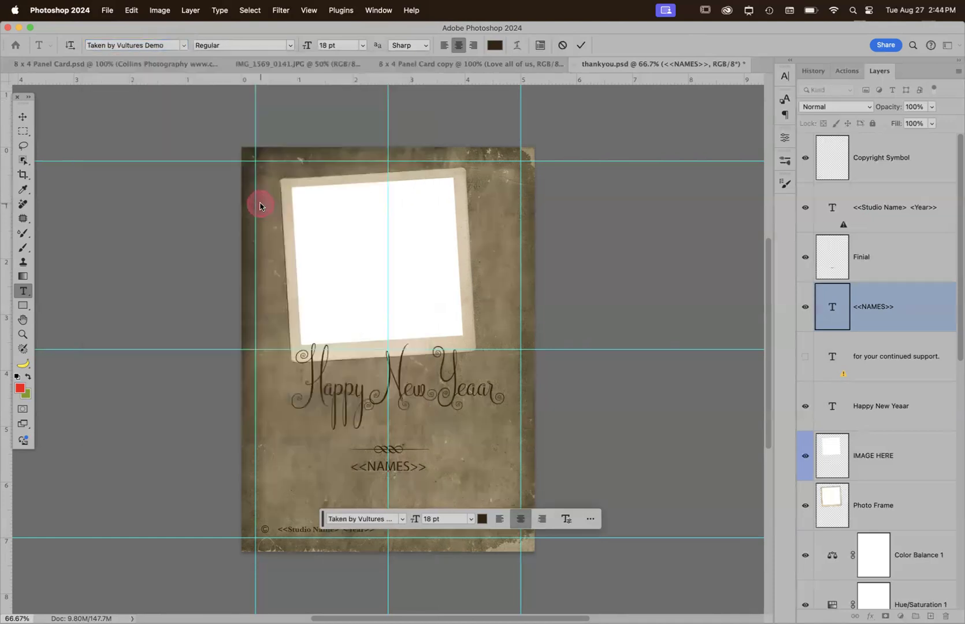
Select the whole <<NAMES>> placeholder, apply the Taken by Vultures Demo font to it, and replace it with a first name
double_click(388, 467)
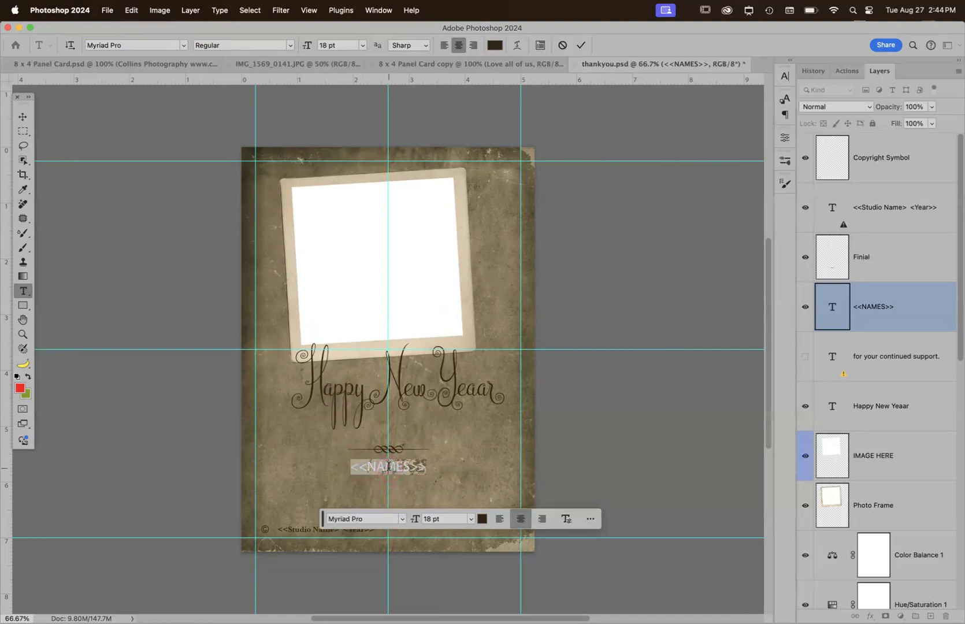
click(185, 48)
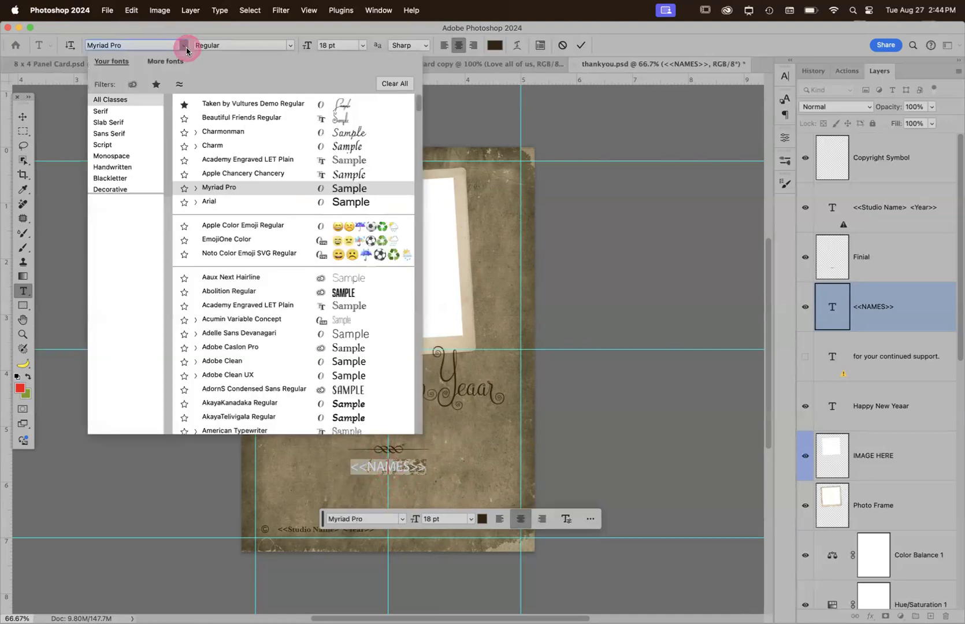
click(258, 104)
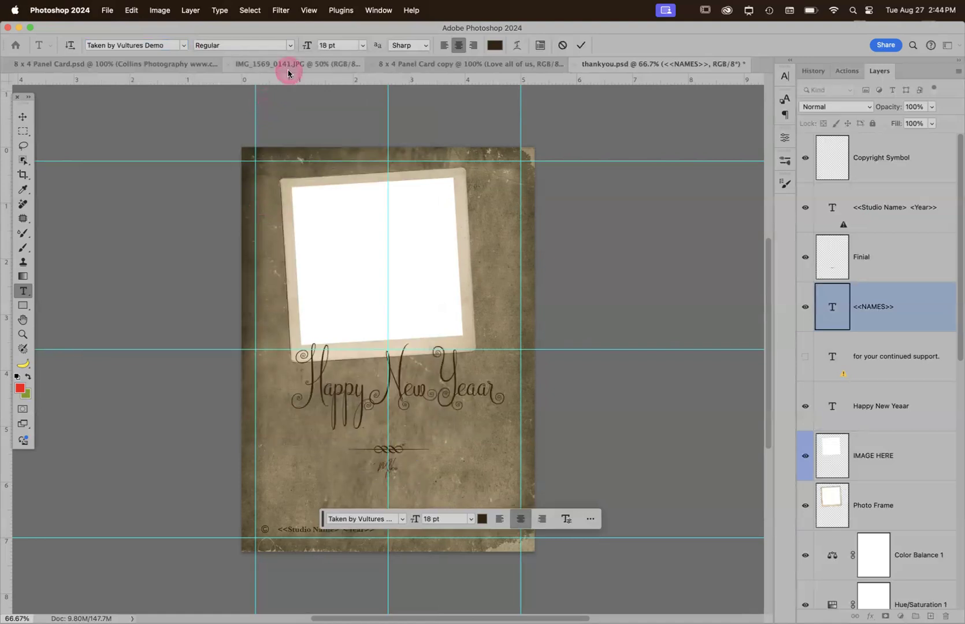
drag(307, 44, 337, 45)
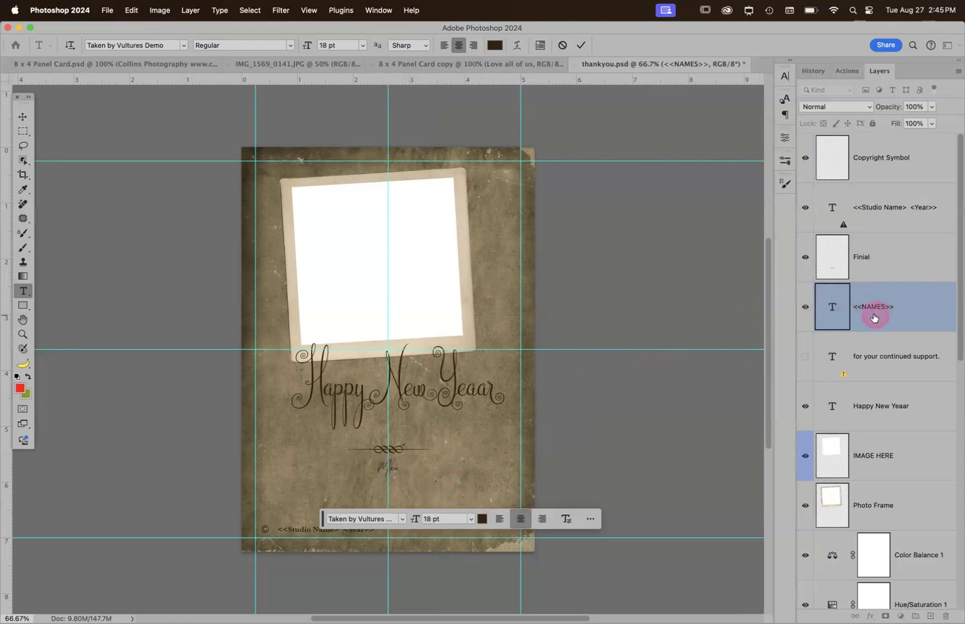
click(804, 307)
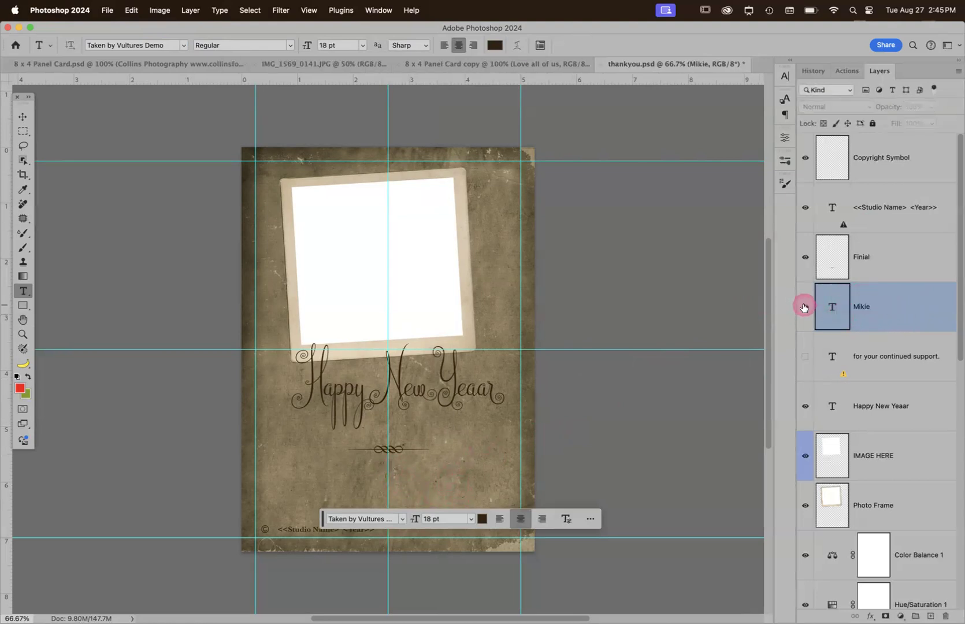
click(804, 307)
Set the signature name's size to 72 pt and move it just below the finial ornament
key(z)
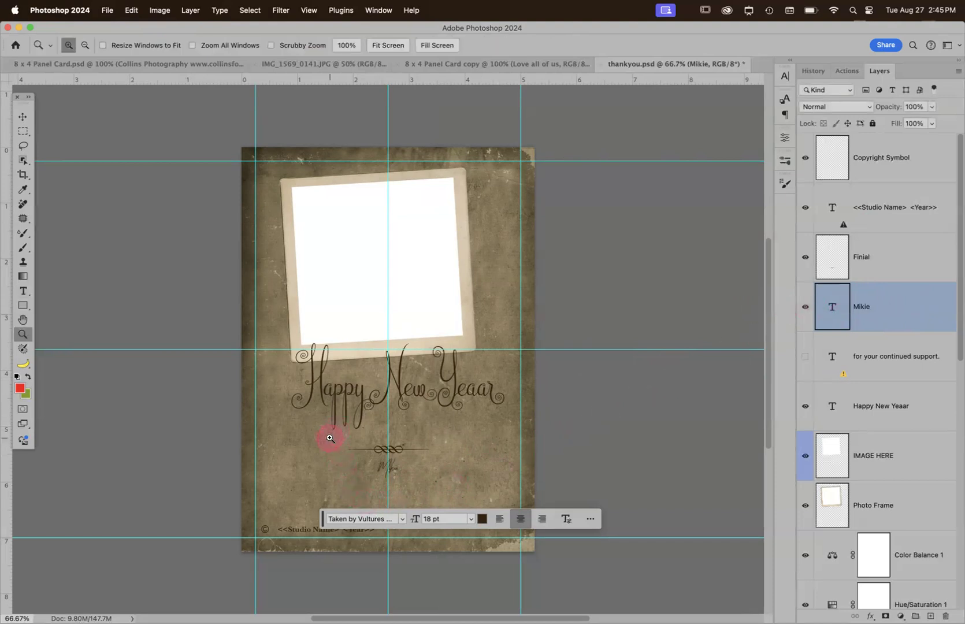
drag(333, 436, 460, 506)
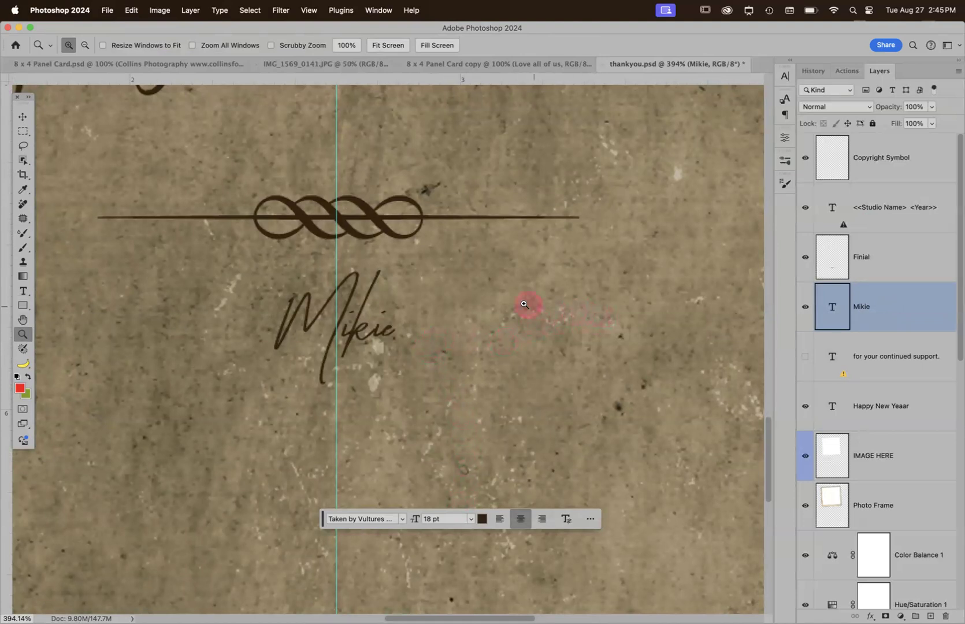
key(t)
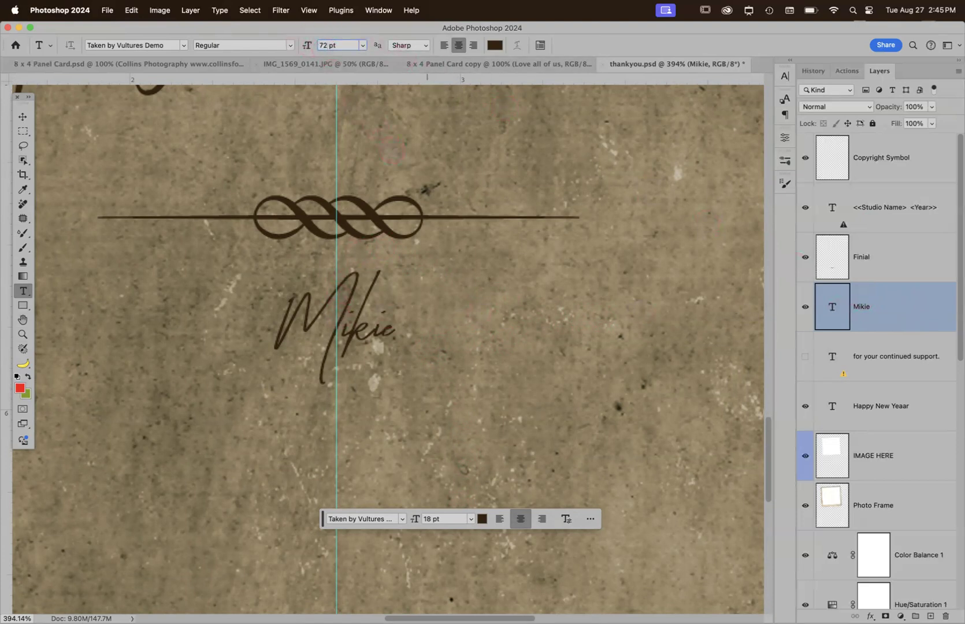
key(Return)
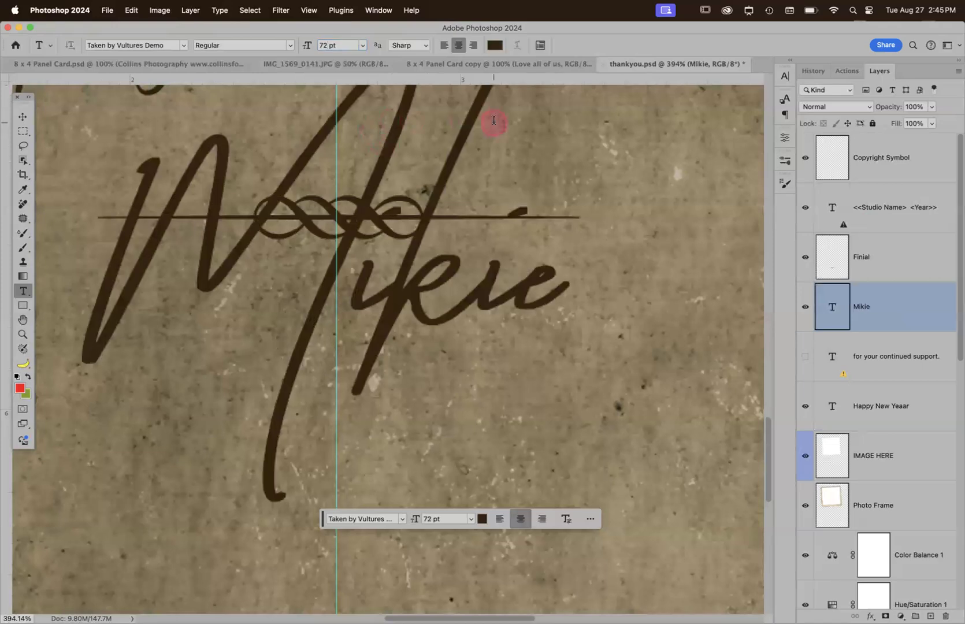
key(v)
drag(487, 139, 500, 333)
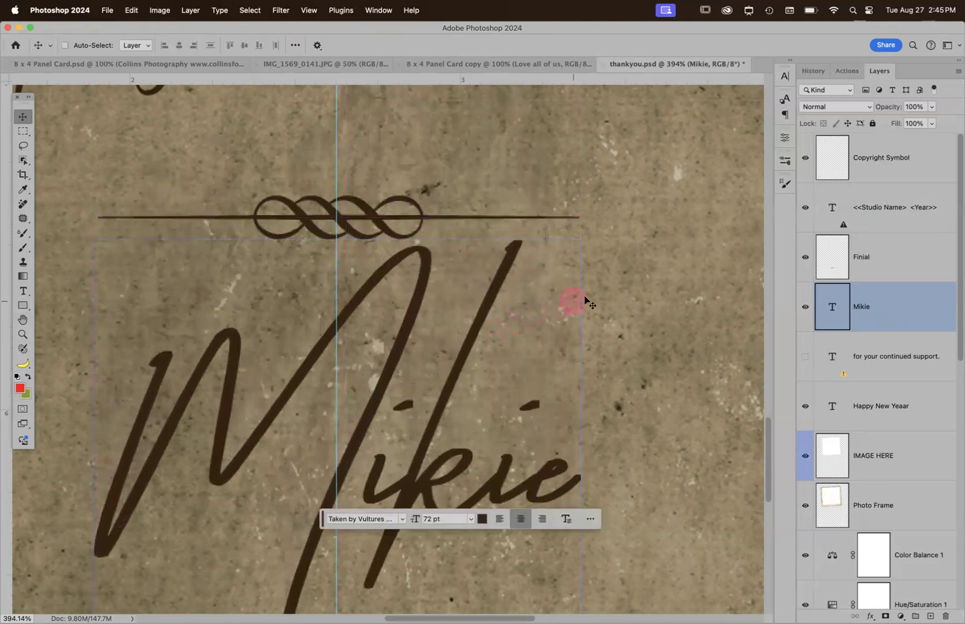
Fit the whole card in view and hide the "<<Studio Name> <Year>>" text layer
key(super+0)
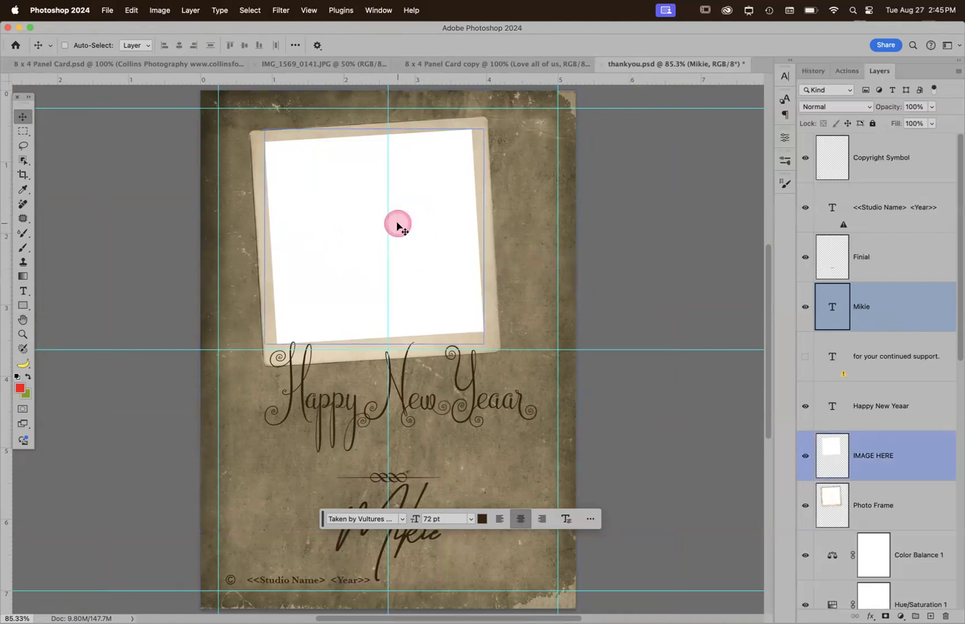
click(697, 252)
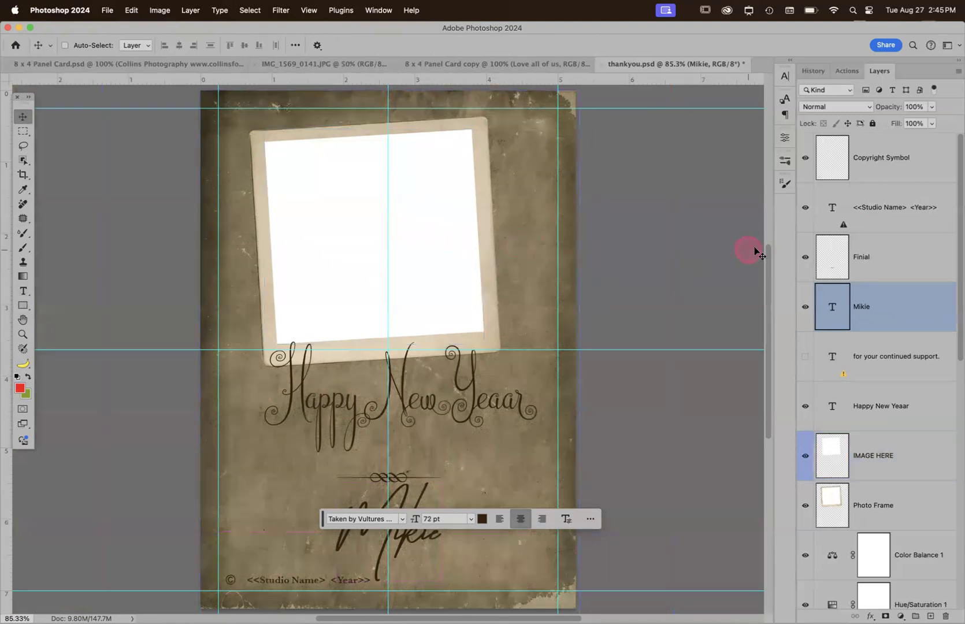
click(804, 207)
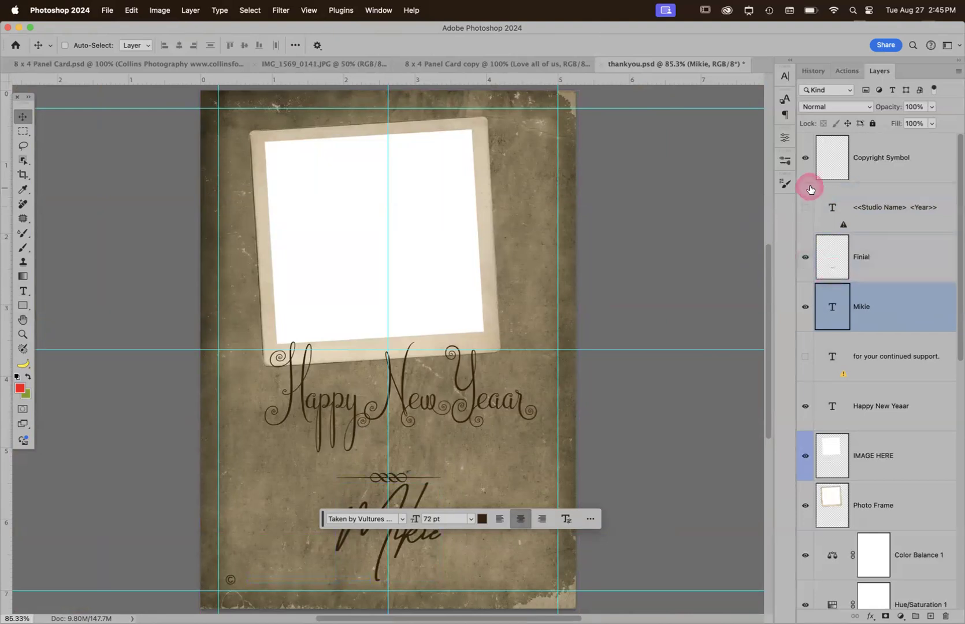
Switch to Adobe Bridge and place "WCS ad 2025 ver 4.jpg" from the Aug 2024 folder into the open Photoshop card
mouse_move(624, 618)
click(507, 609)
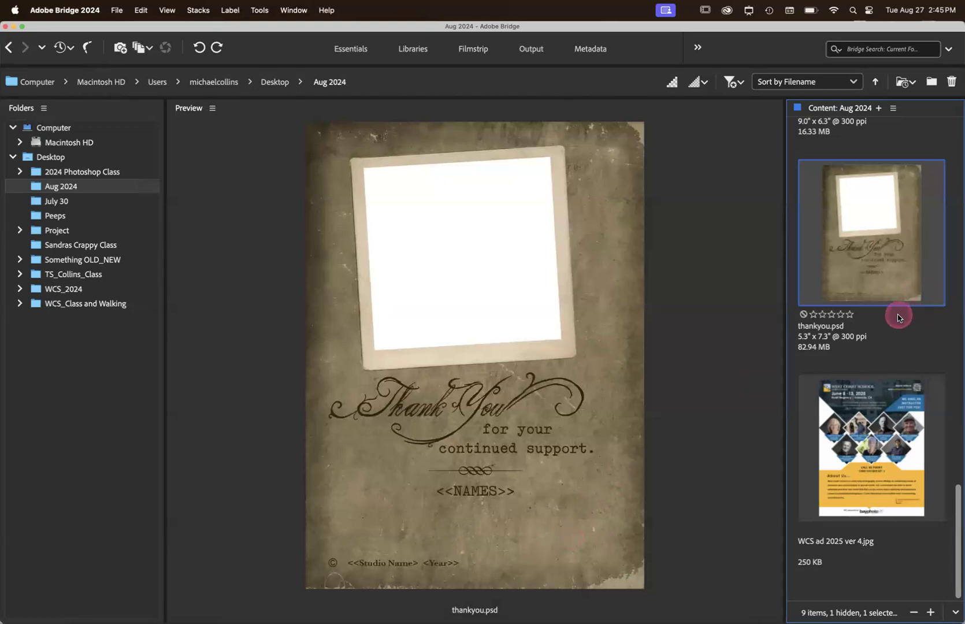
click(866, 437)
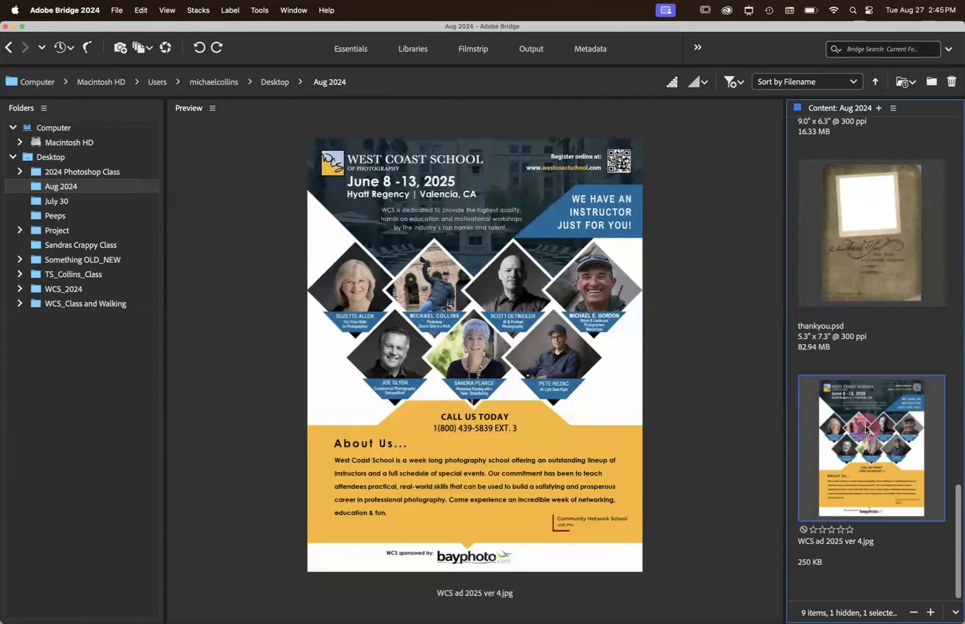
right_click(861, 414)
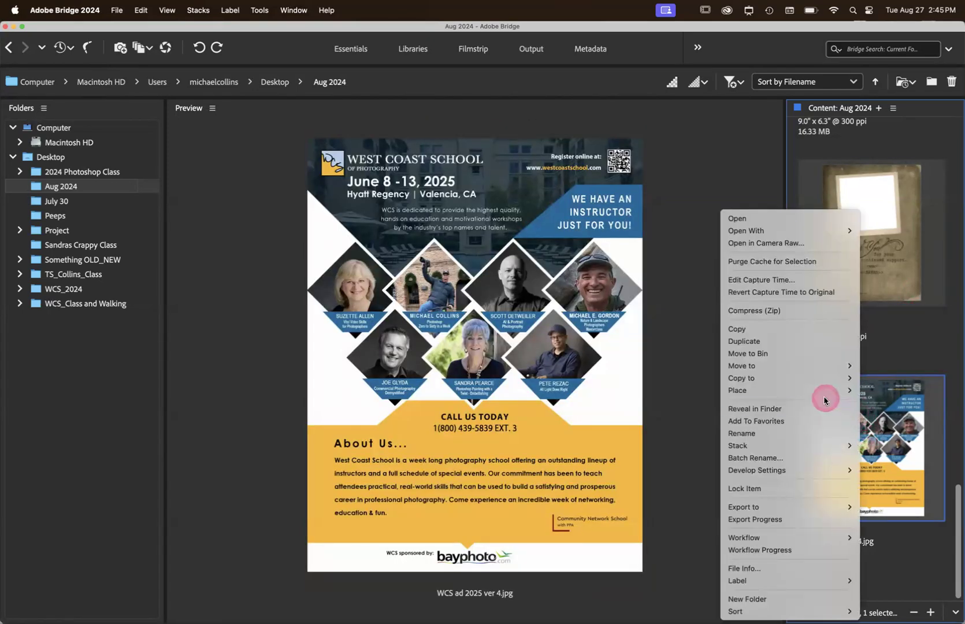
mouse_move(751, 390)
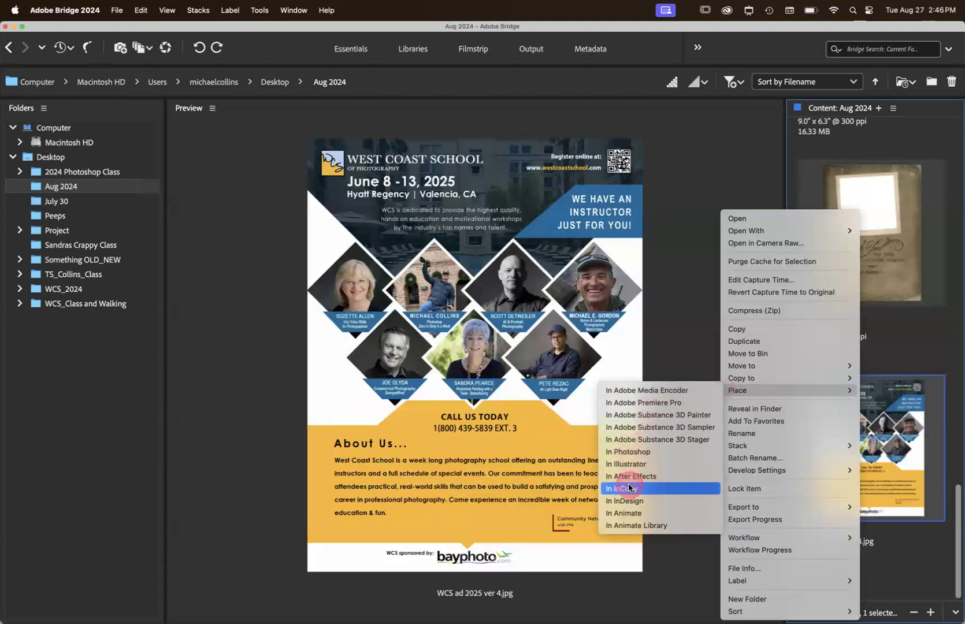
click(638, 457)
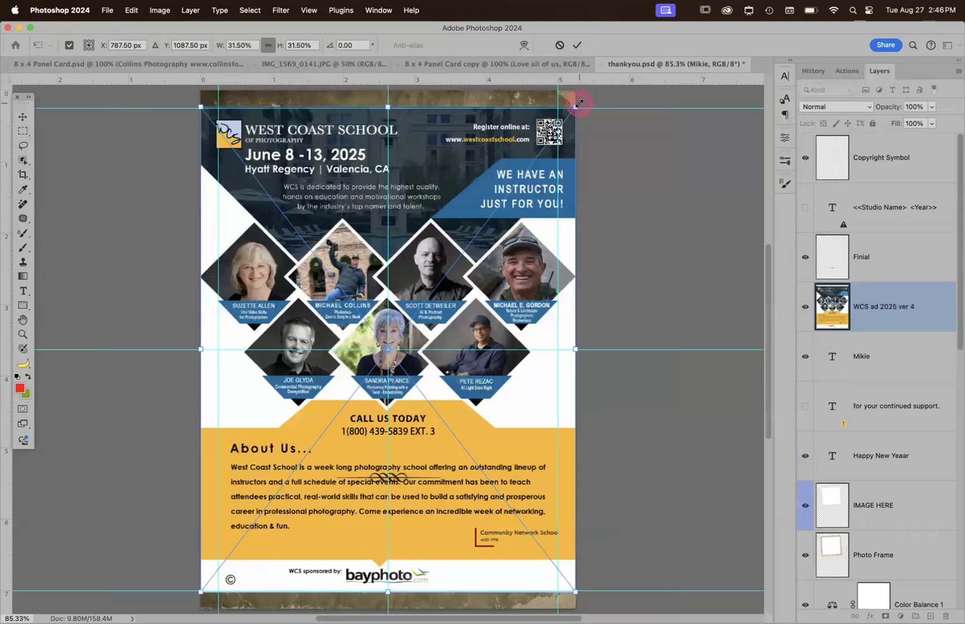
Scale the placed ad to 18.55%, rotate it to -4.13°, and position it over the white photo area of the frame
drag(579, 104, 505, 185)
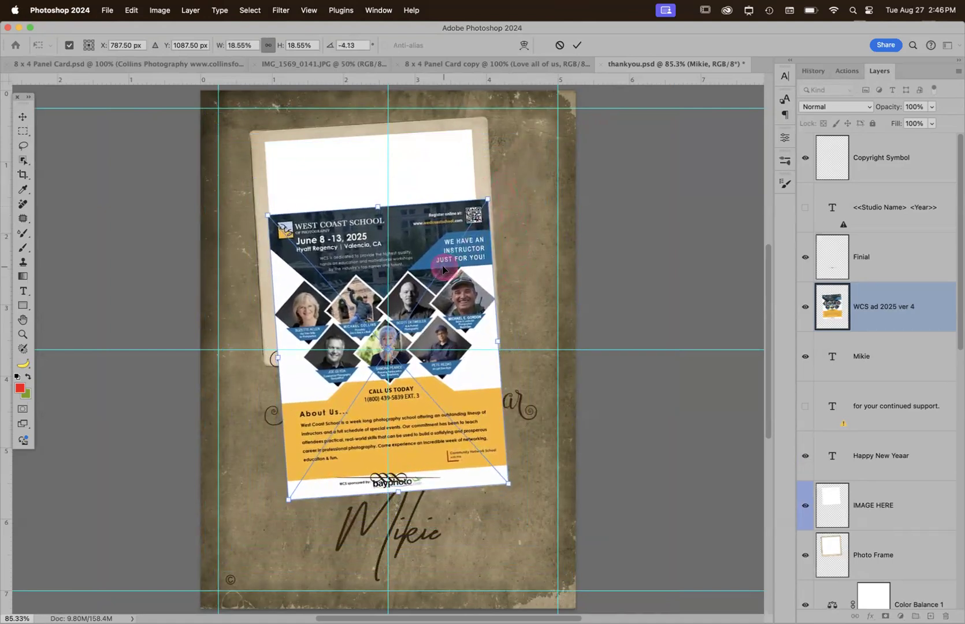
drag(401, 335, 391, 247)
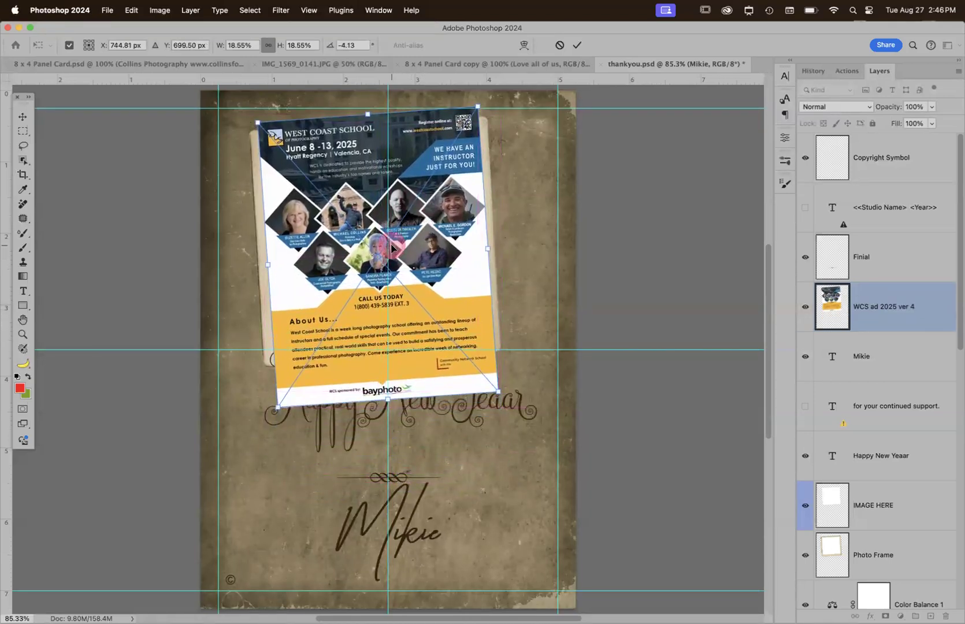
key(Return)
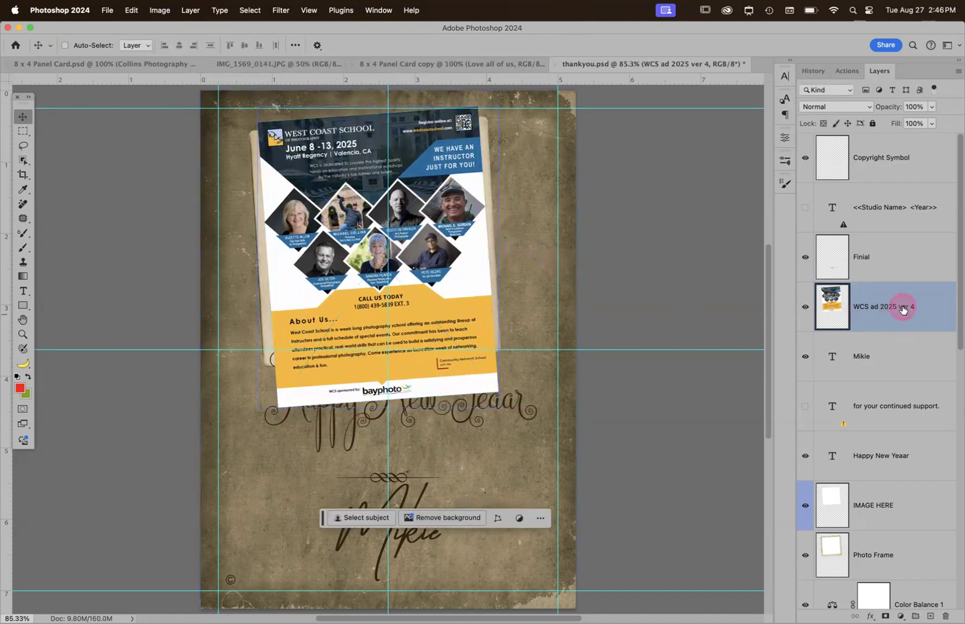
Move the "WCS ad 2025 ver 4" layer directly above IMAGE HERE and clip it to that layer
drag(906, 307, 900, 470)
click(894, 484)
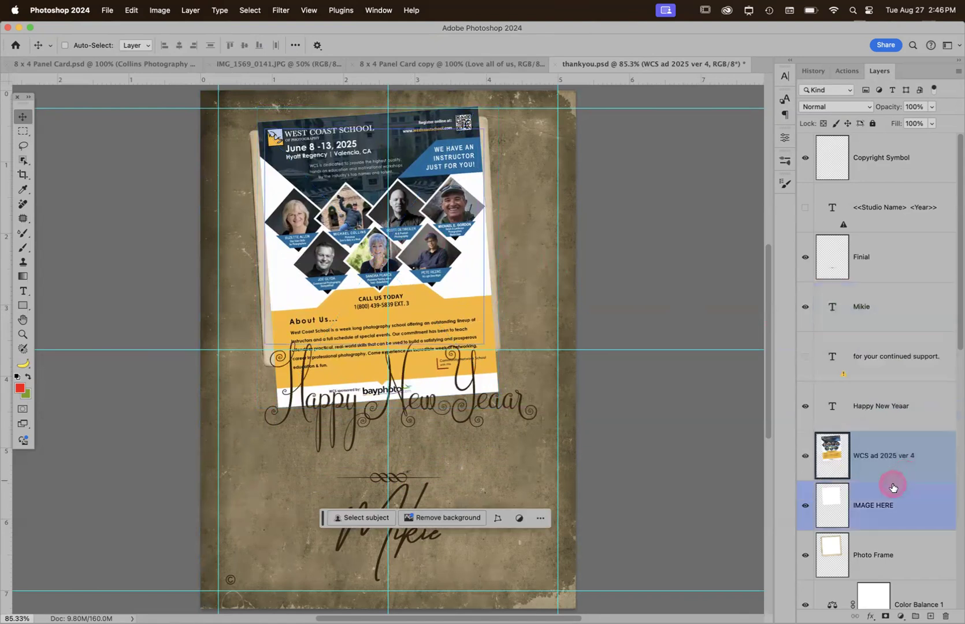
click(888, 475)
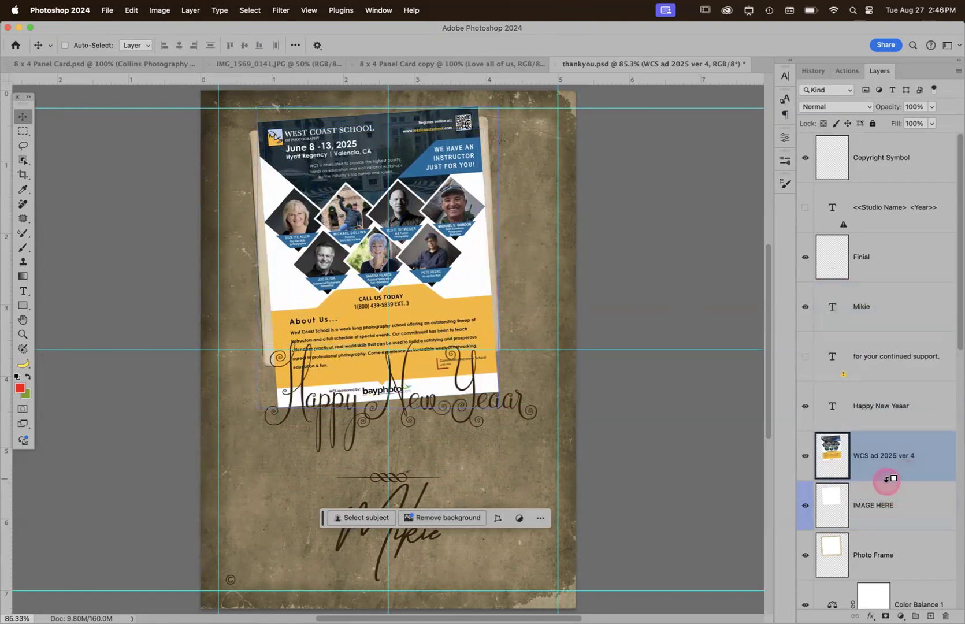
alt+click(887, 475)
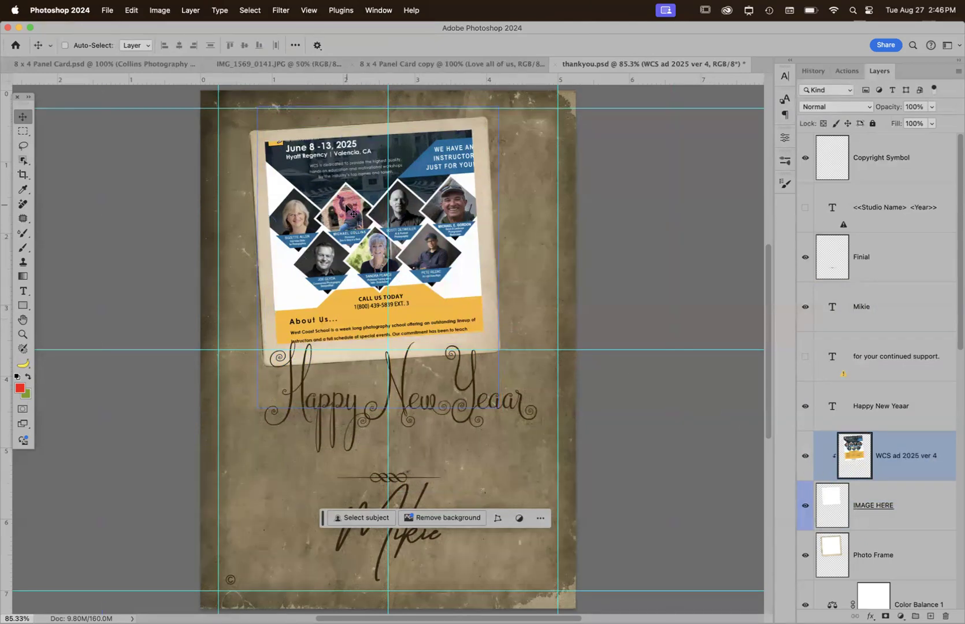
Shift the clipped ad slightly down inside the photo frame and preview the card in full screen
drag(352, 204, 355, 215)
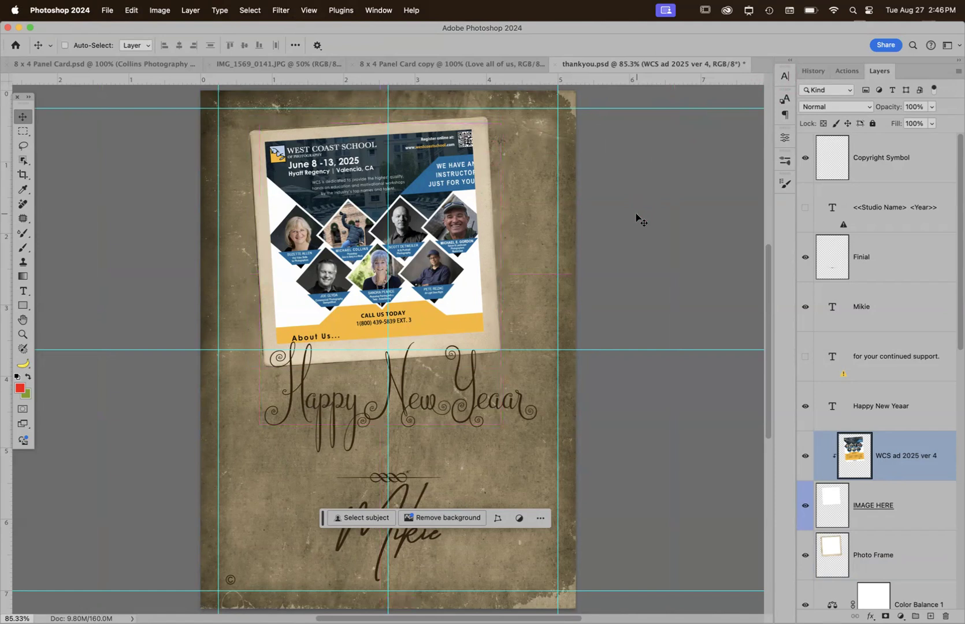
key(f)
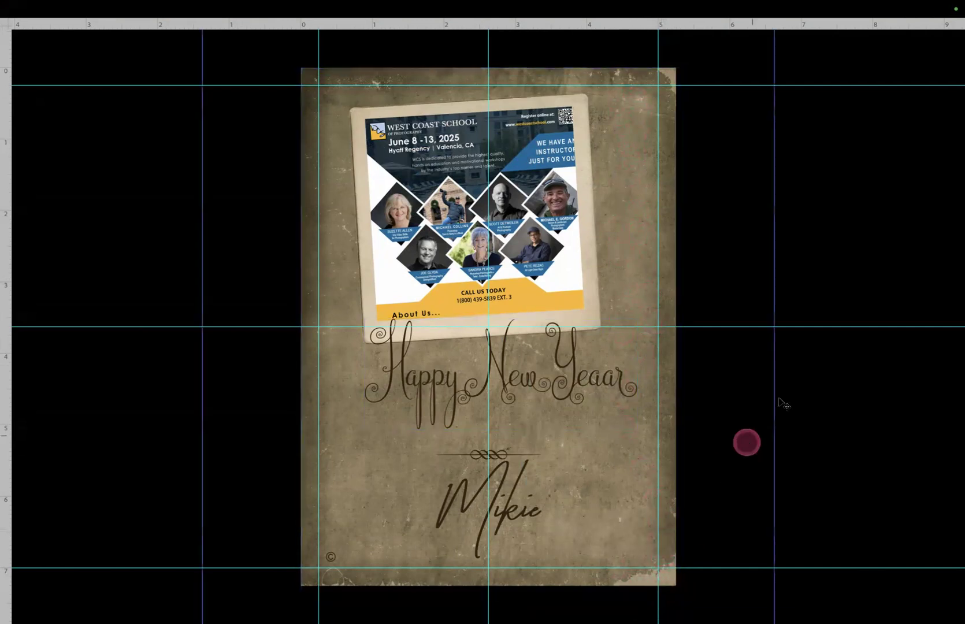
key(f)
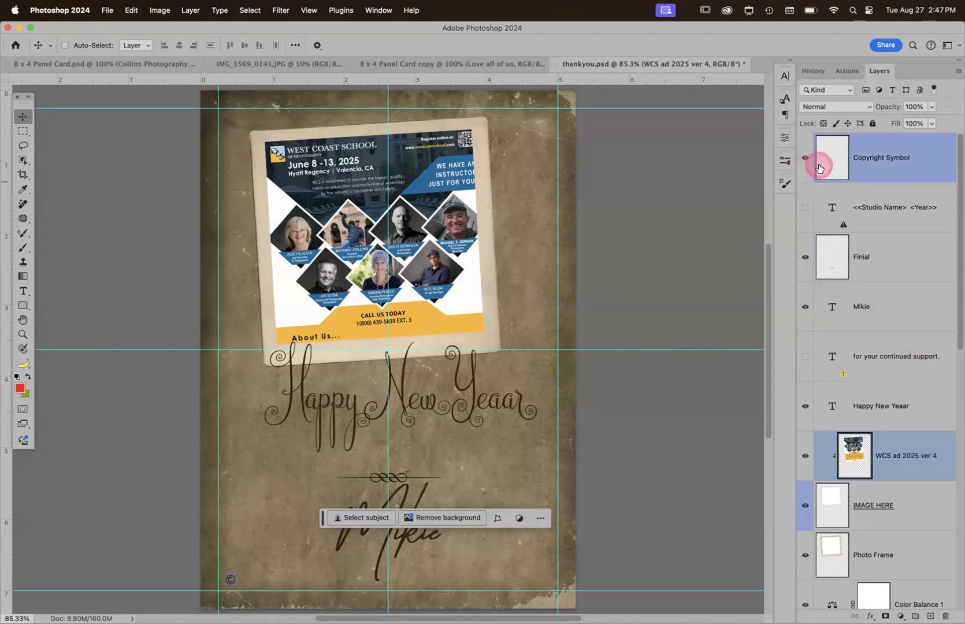
Hide the background texture layers Layer 7, Layer 6, overlay_01, Layer 5 and Layer 14
scroll(814, 185, down, 5)
scroll(818, 208, down, 4)
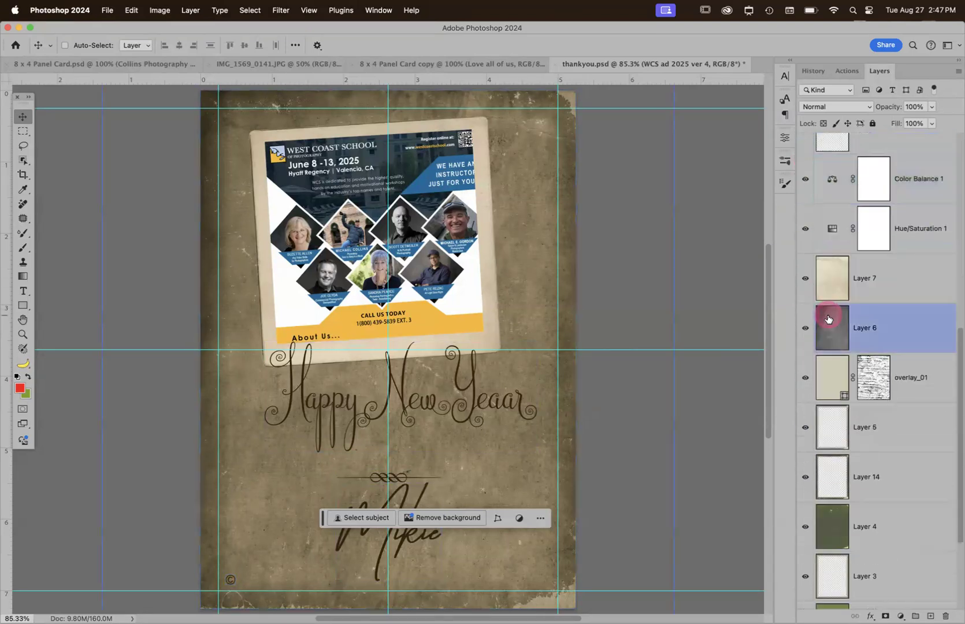
click(805, 325)
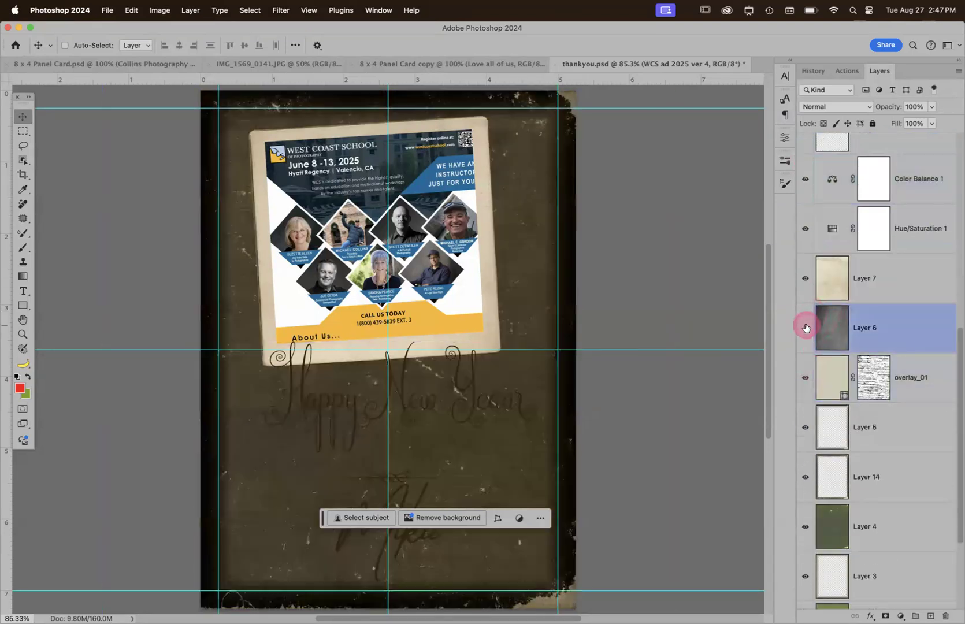
click(805, 328)
click(805, 280)
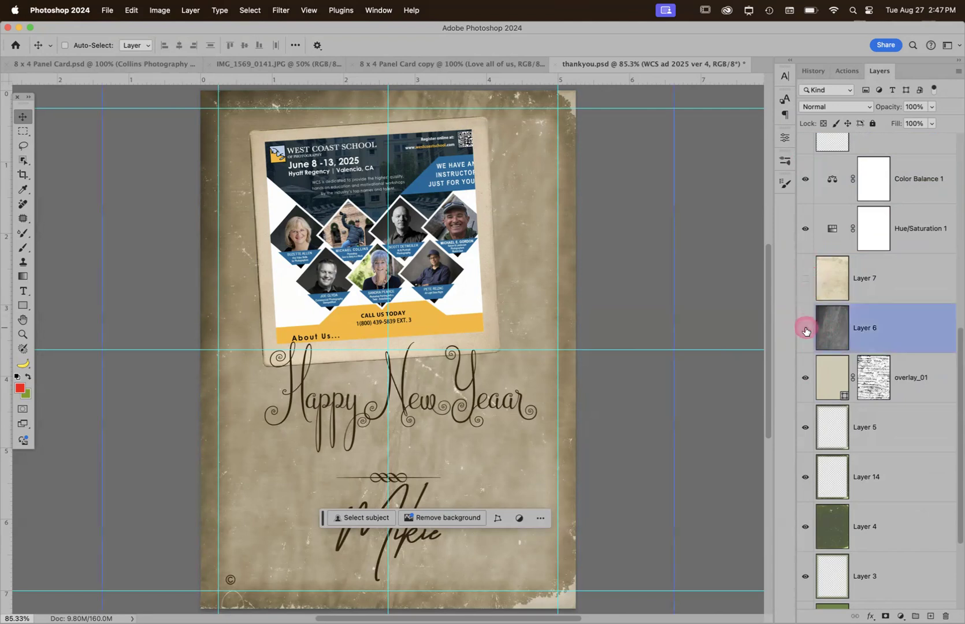
click(805, 328)
click(804, 377)
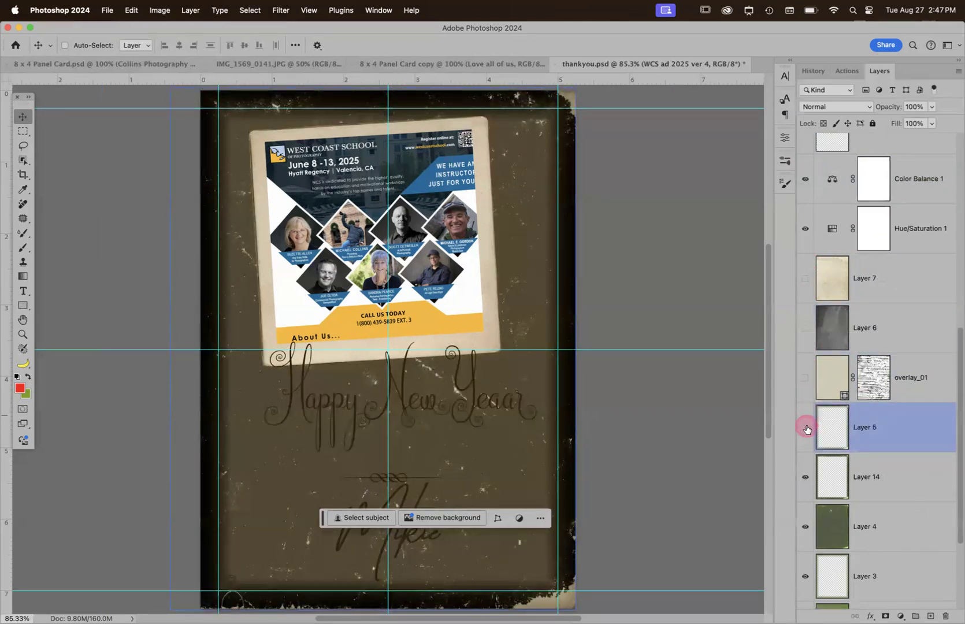
click(806, 428)
click(804, 476)
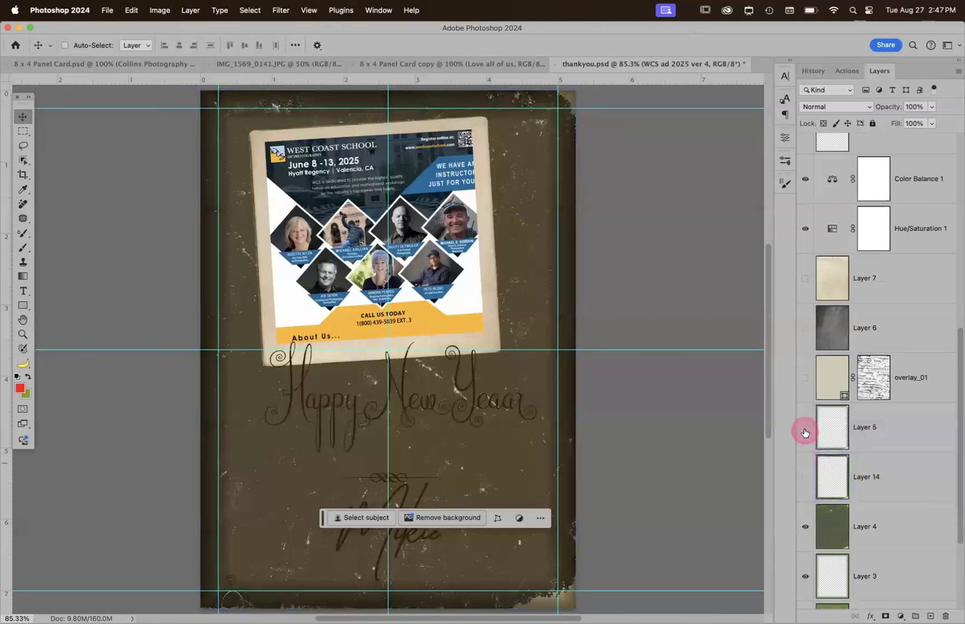
Toggle Layer 4 off and on, and examine up close what it adds around the card's torn lower-right corner
scroll(804, 430, down, 1)
click(805, 474)
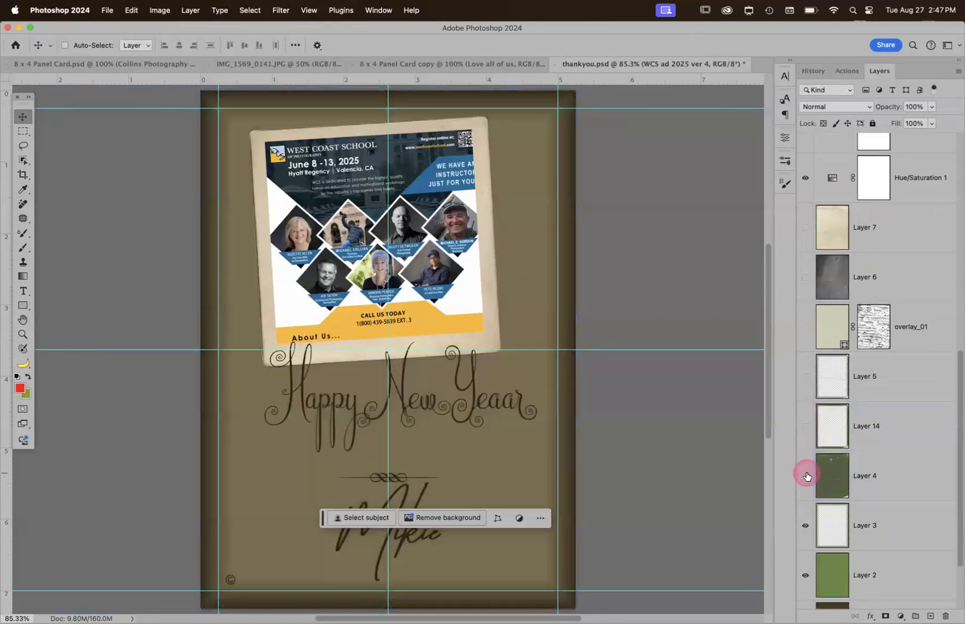
click(805, 476)
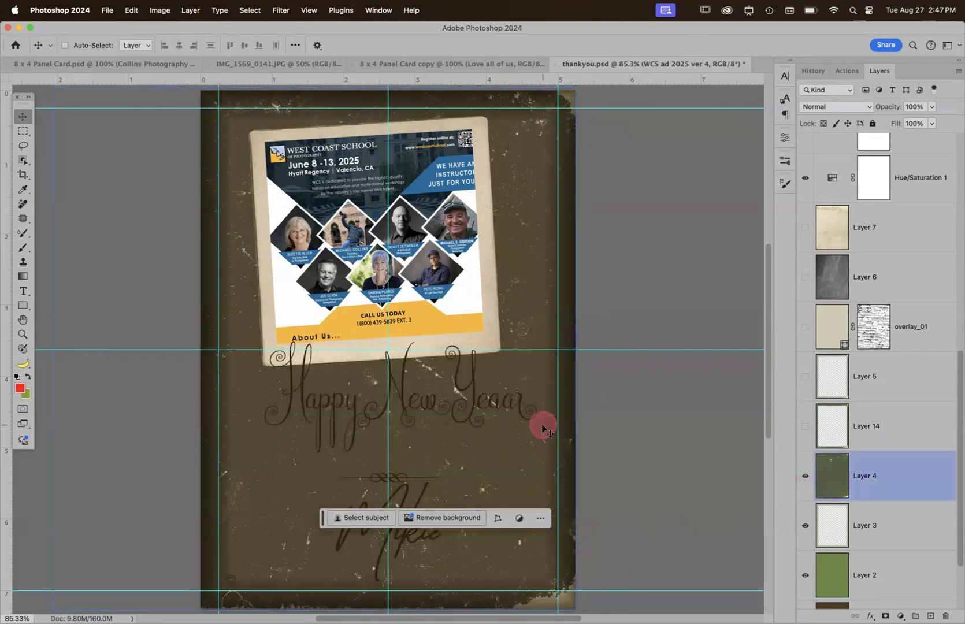
super+click(543, 396)
key(super+equal)
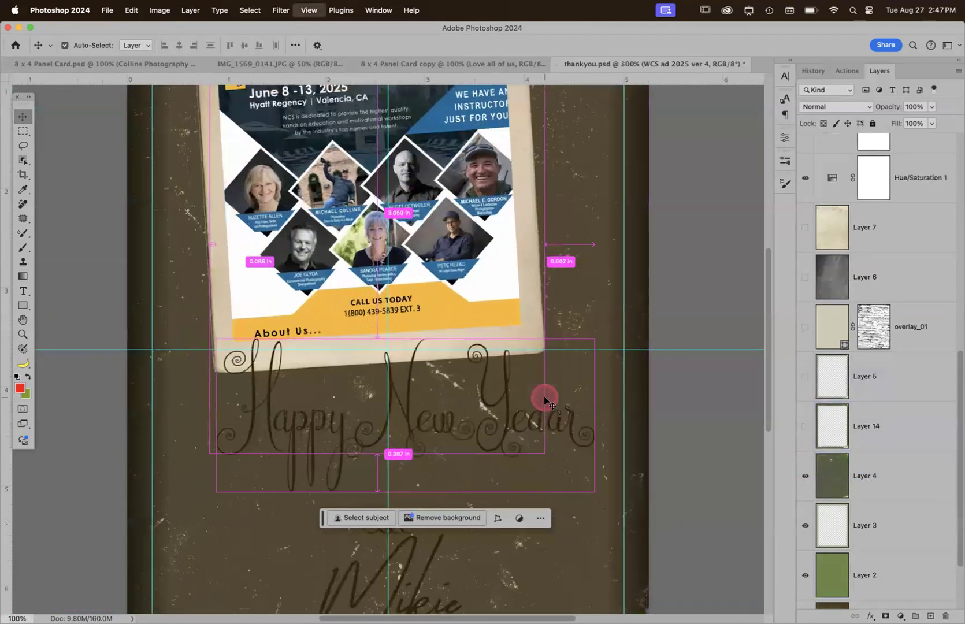
key(super+equal)
scroll(573, 446, down, 10)
drag(498, 287, 521, 333)
super+click(613, 350)
super+click(692, 395)
super+click(618, 346)
super+click(639, 346)
key(alt+])
key(alt+[)
key(alt+])
key(alt+[)
key(alt+])
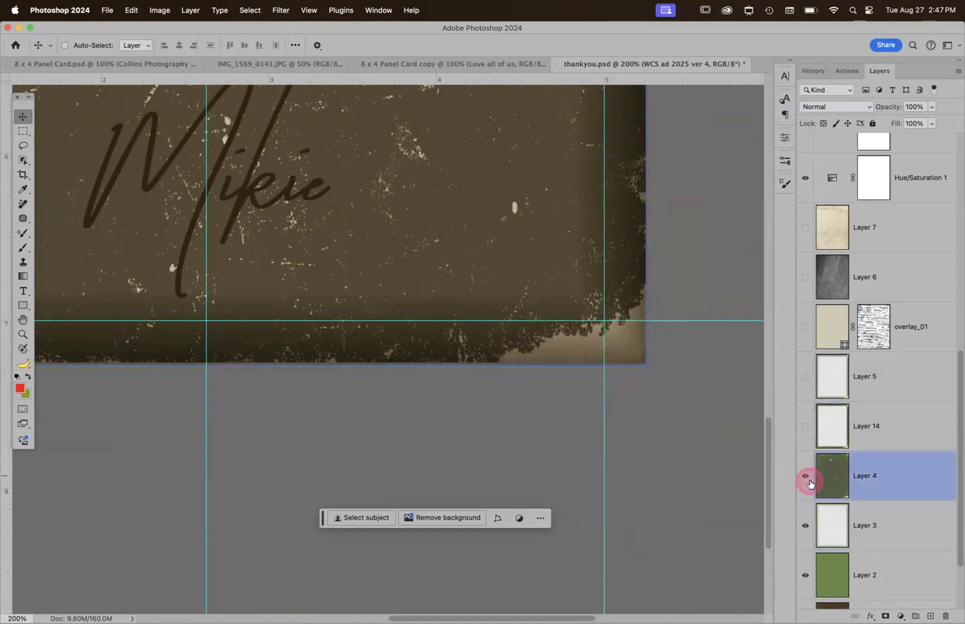
click(805, 477)
click(806, 477)
Make overlay_01, Layer 6, Layer 7, Layer 5 and Layer 14 visible again
click(805, 327)
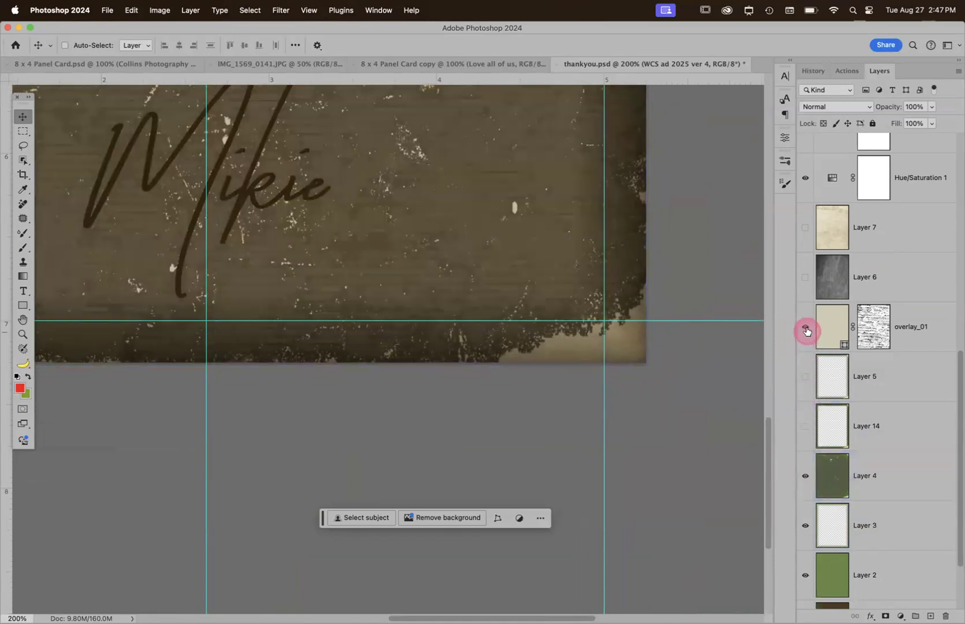
click(805, 278)
click(807, 224)
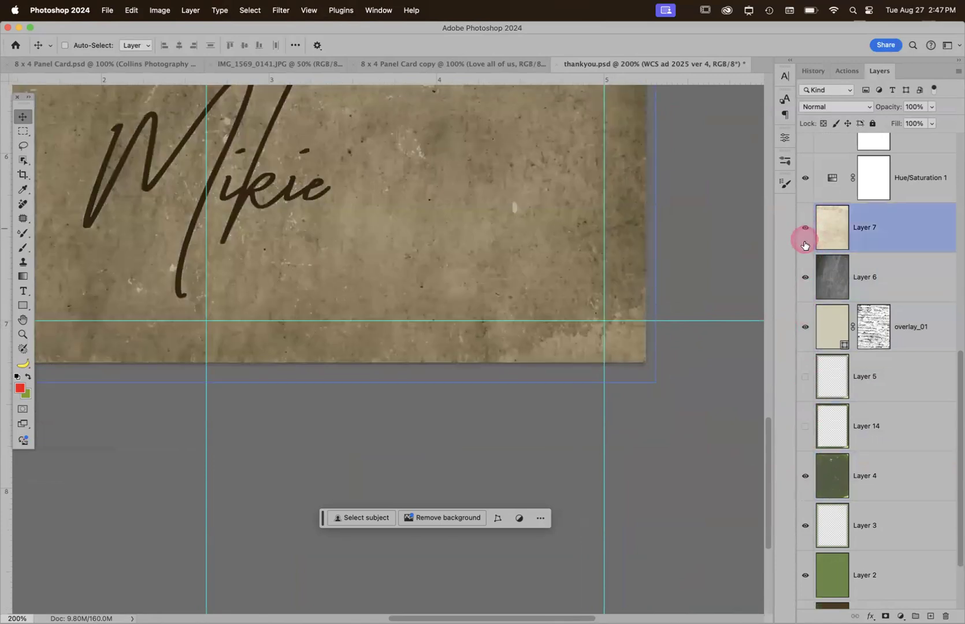
click(805, 377)
click(805, 438)
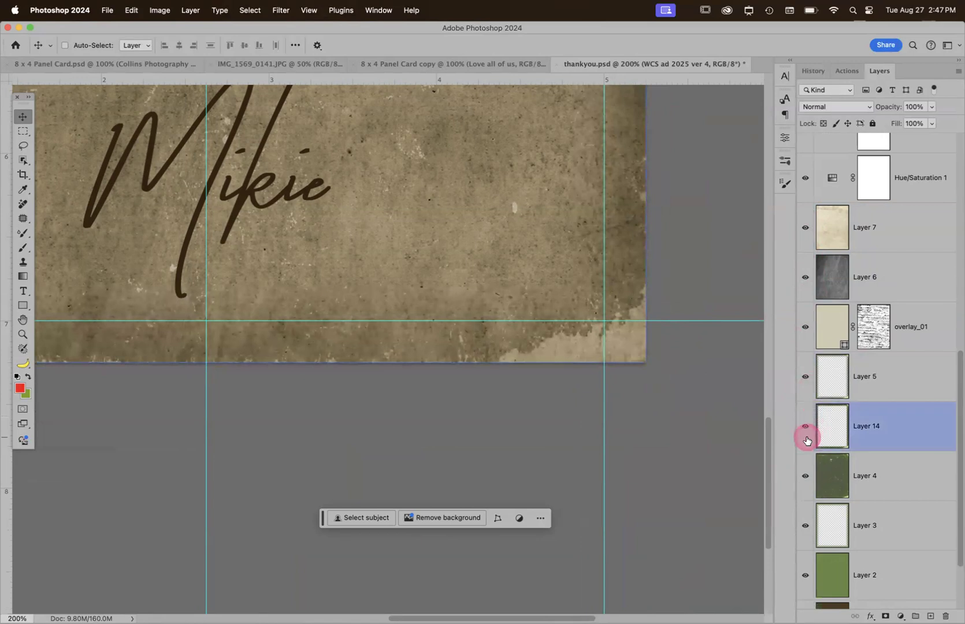
super+click(665, 404)
Toggle the visibility of Layer 2 and Layer 1 to examine what each contributes to the card's background
click(910, 326)
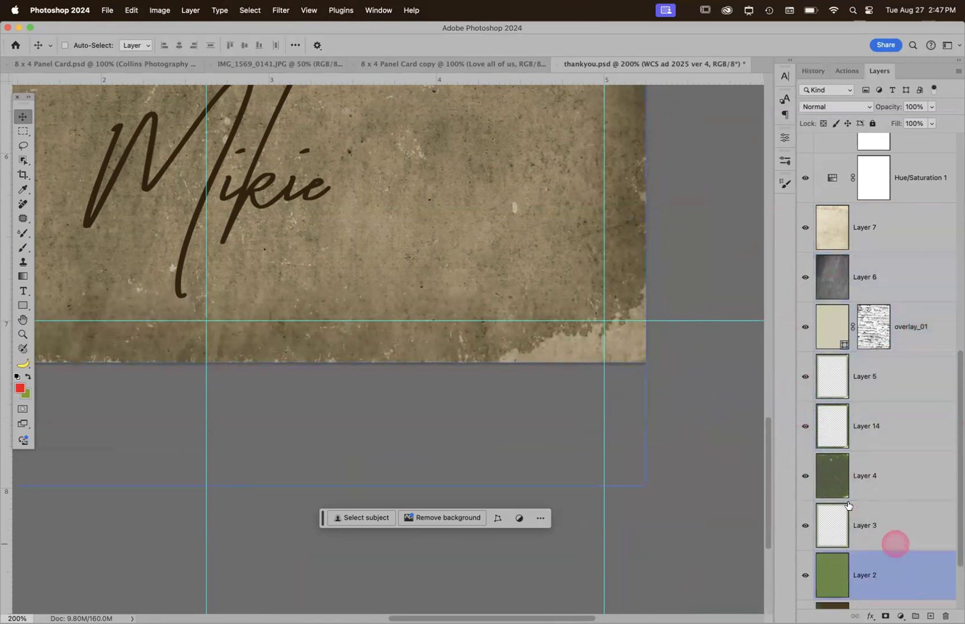
scroll(820, 478, down, 2)
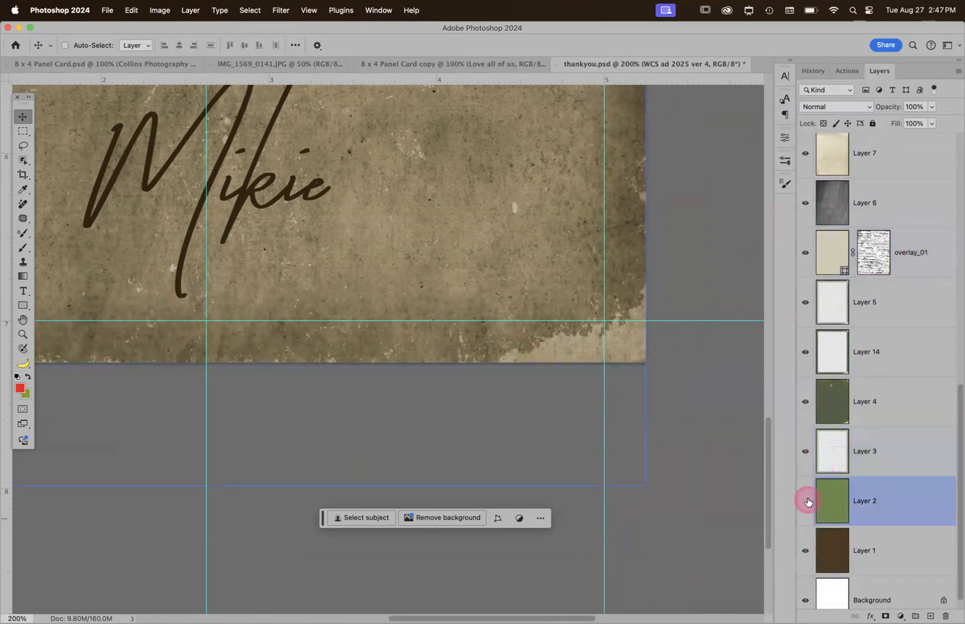
click(806, 503)
click(806, 502)
click(807, 555)
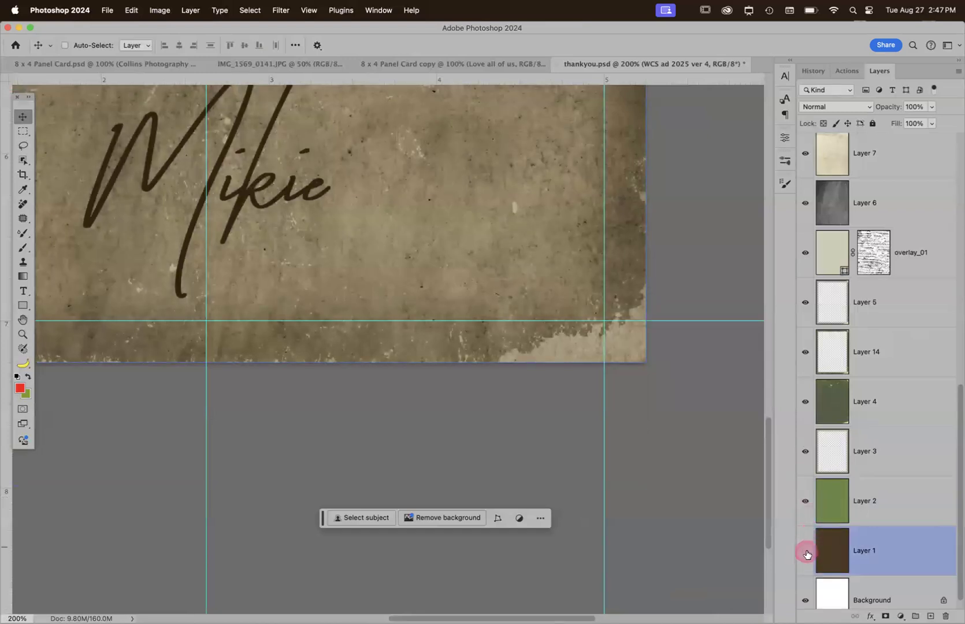
click(807, 554)
click(806, 552)
click(806, 552)
click(805, 552)
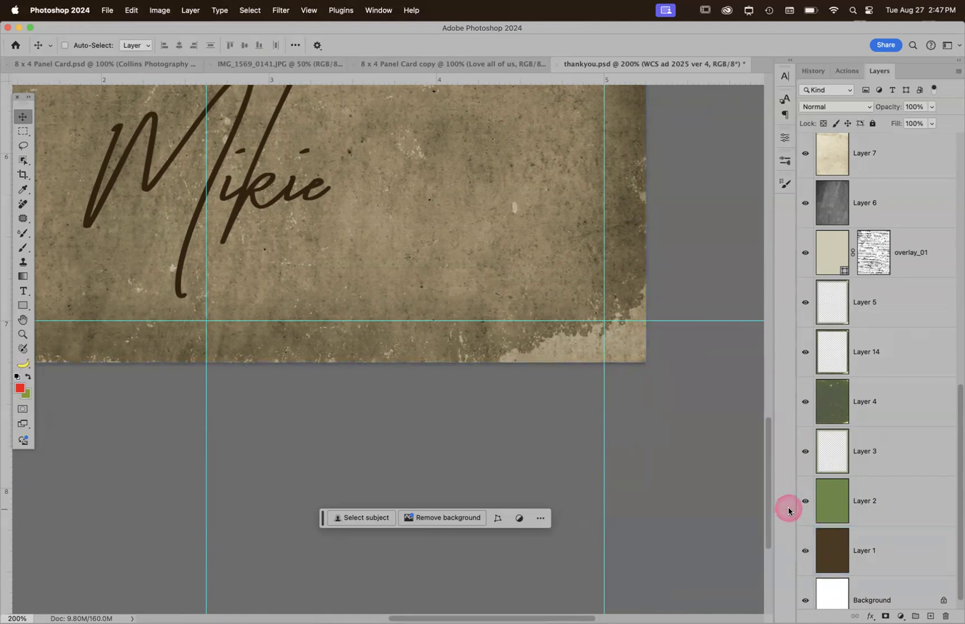
Hide the Background layer and the brown Layer 1
scroll(855, 496, down, 1)
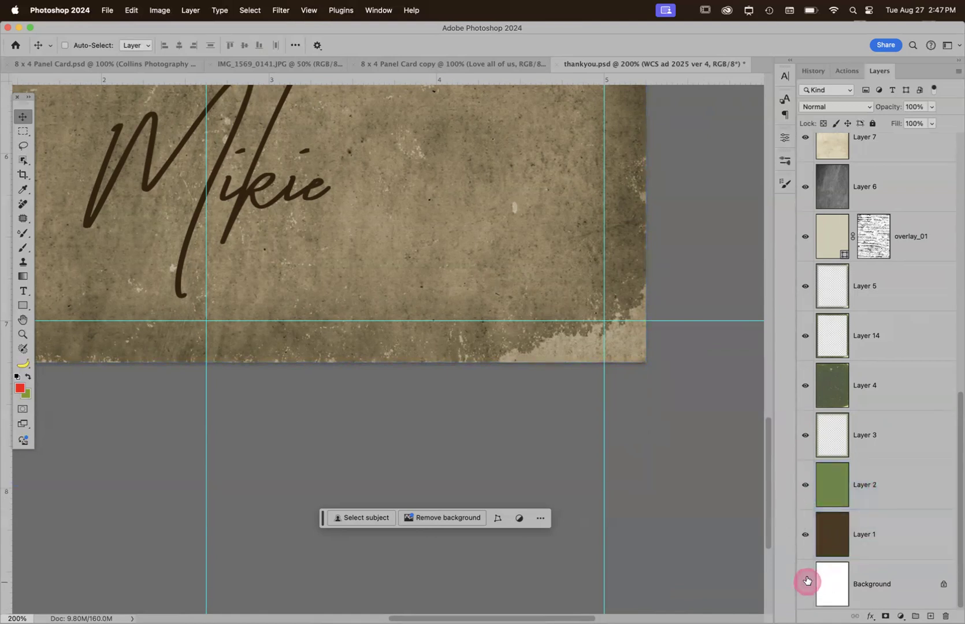
click(806, 535)
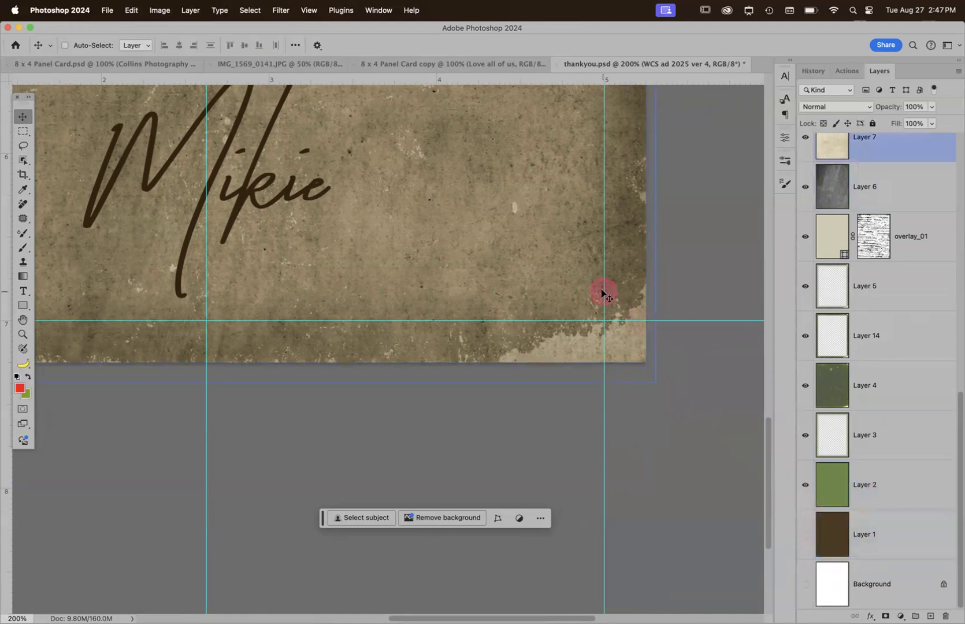
Release the WCS ad 2025 ver 4 layer's clipping mask so it no longer clips to the IMAGE HERE layer
key(super+0)
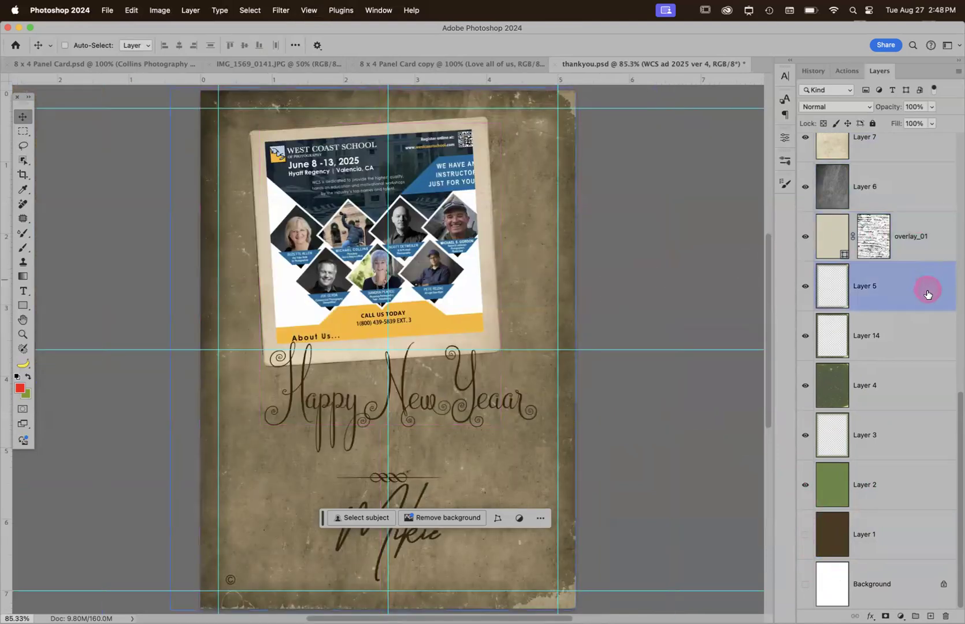
scroll(894, 380, up, 4)
click(894, 381)
click(928, 310)
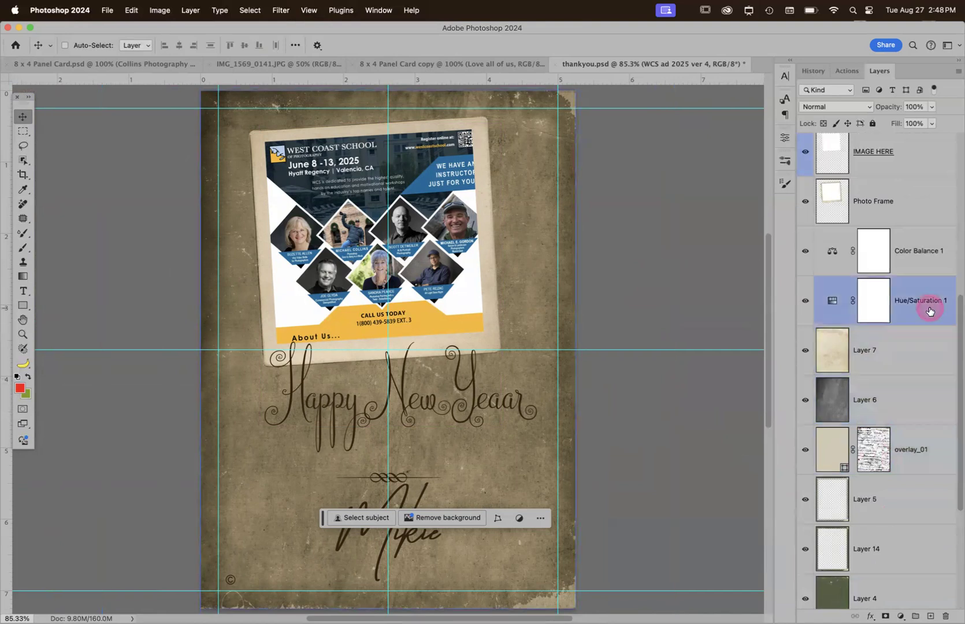
scroll(929, 310, up, 2)
click(921, 305)
click(895, 228)
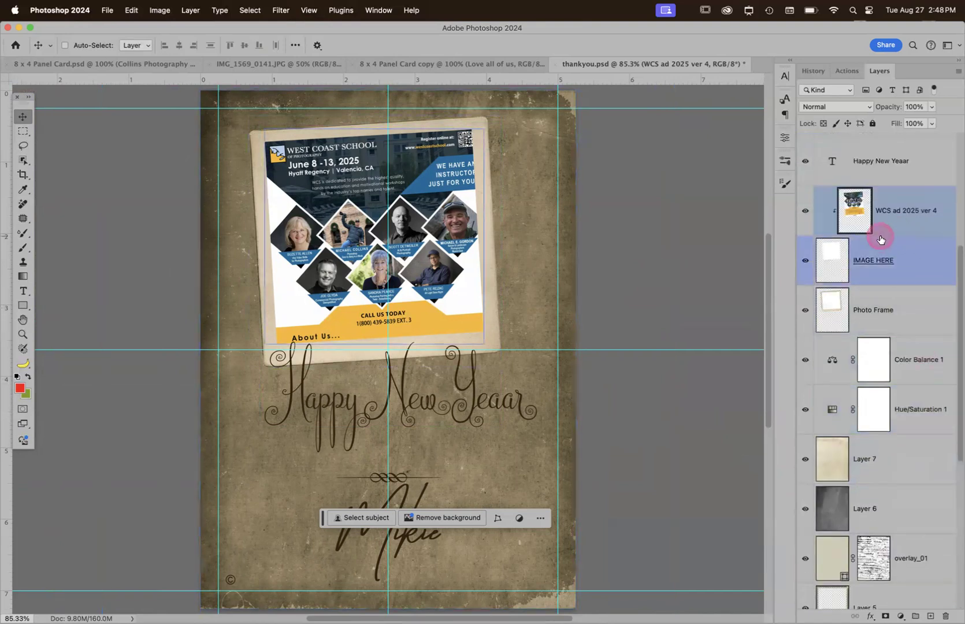
shift+click(890, 239)
click(895, 231)
alt+click(895, 231)
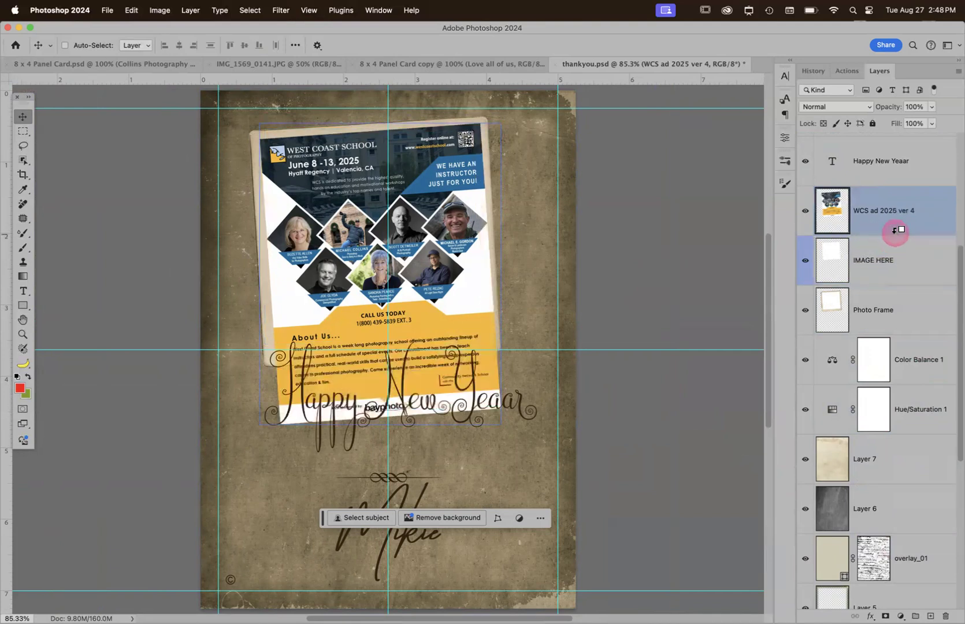
Create a clipping mask again so the WCS ad 2025 ver 4 layer clips to the IMAGE HERE layer
click(957, 72)
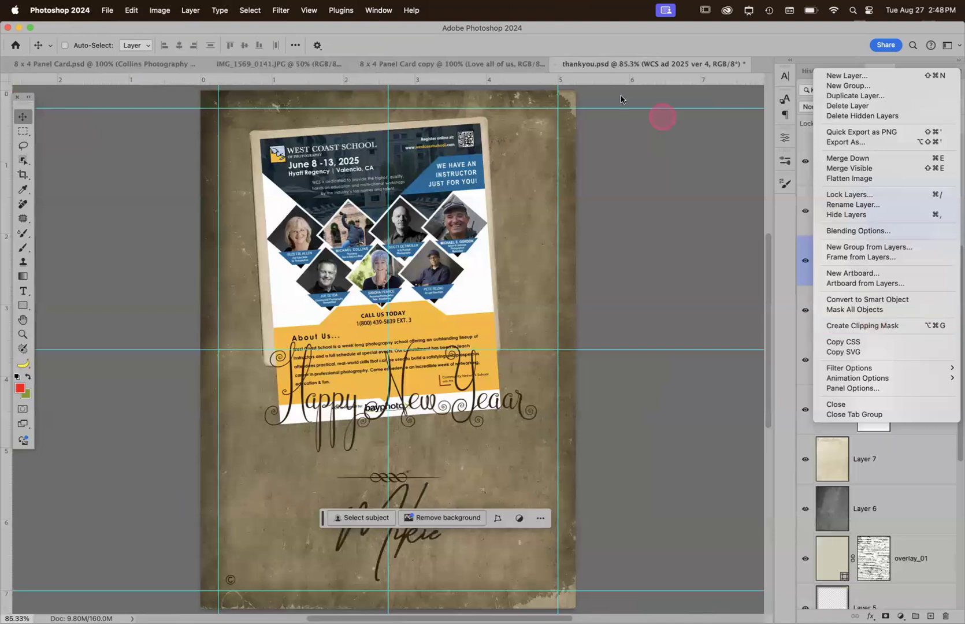
click(190, 11)
click(190, 10)
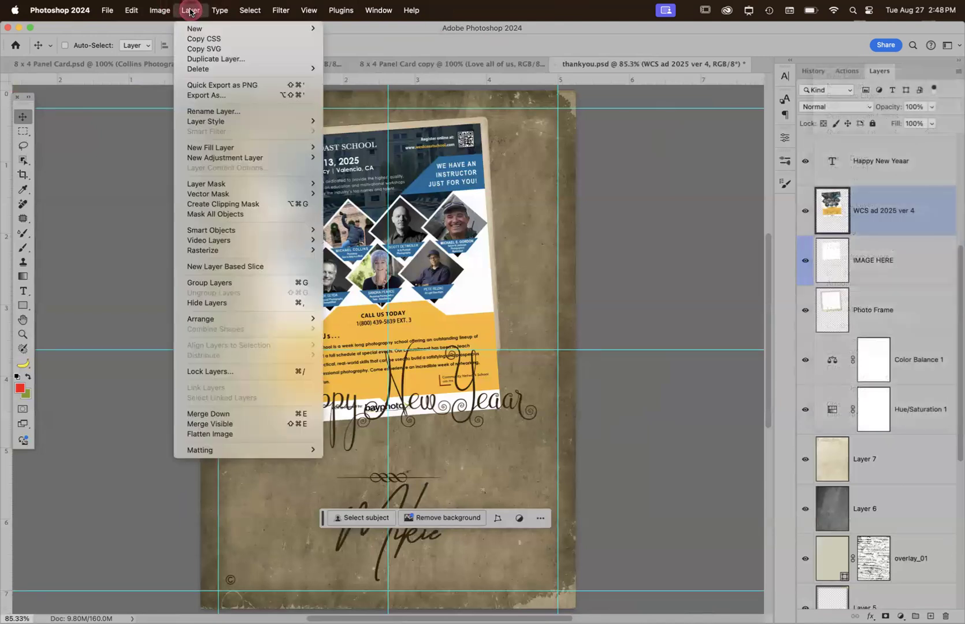
click(251, 207)
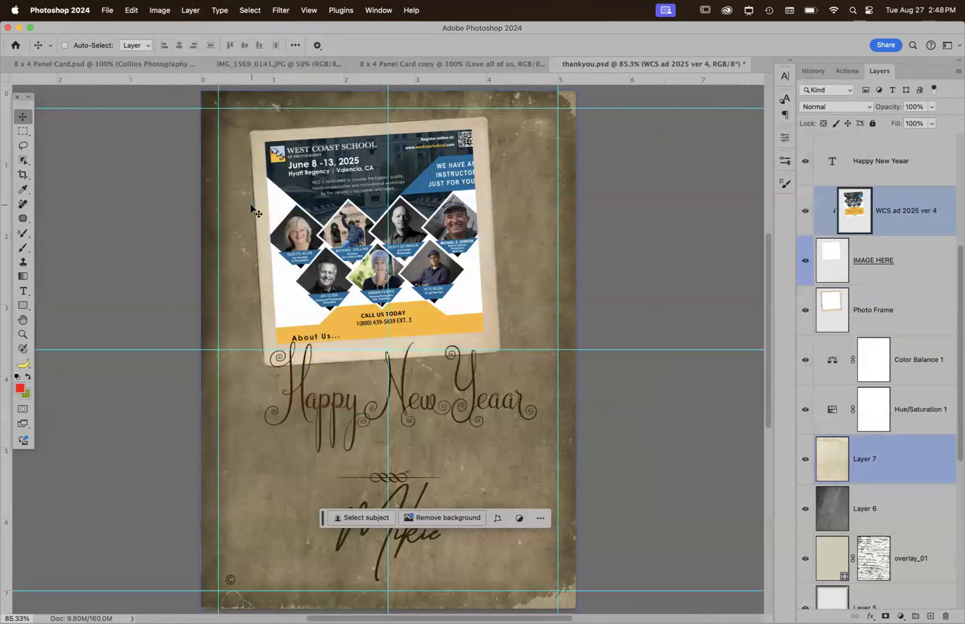
click(323, 230)
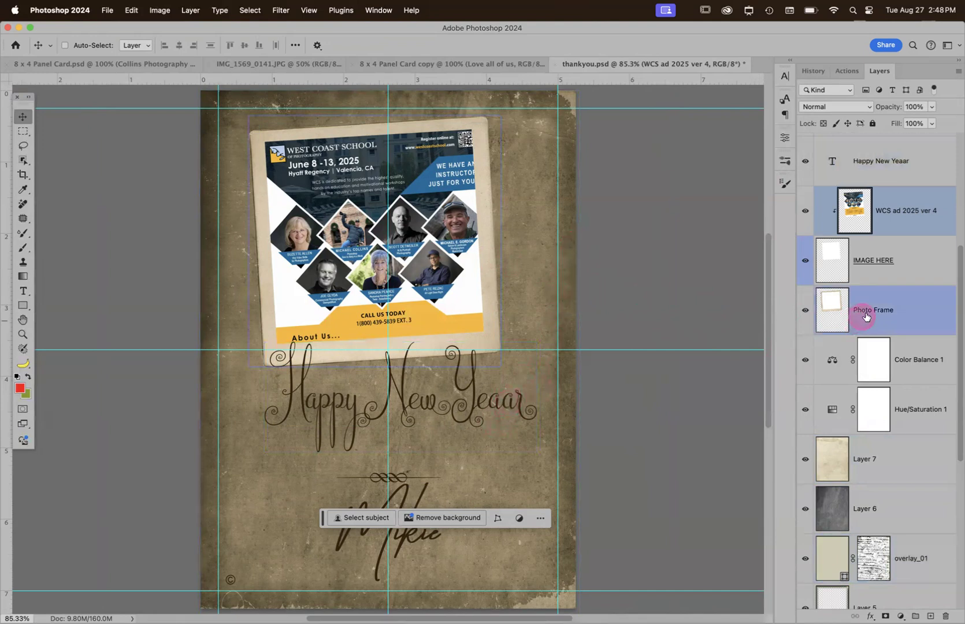
Select the Happy New Yeaar text layer with the Type tool and check which font styles Beautiful Friends offers
scroll(901, 289, up, 5)
click(896, 409)
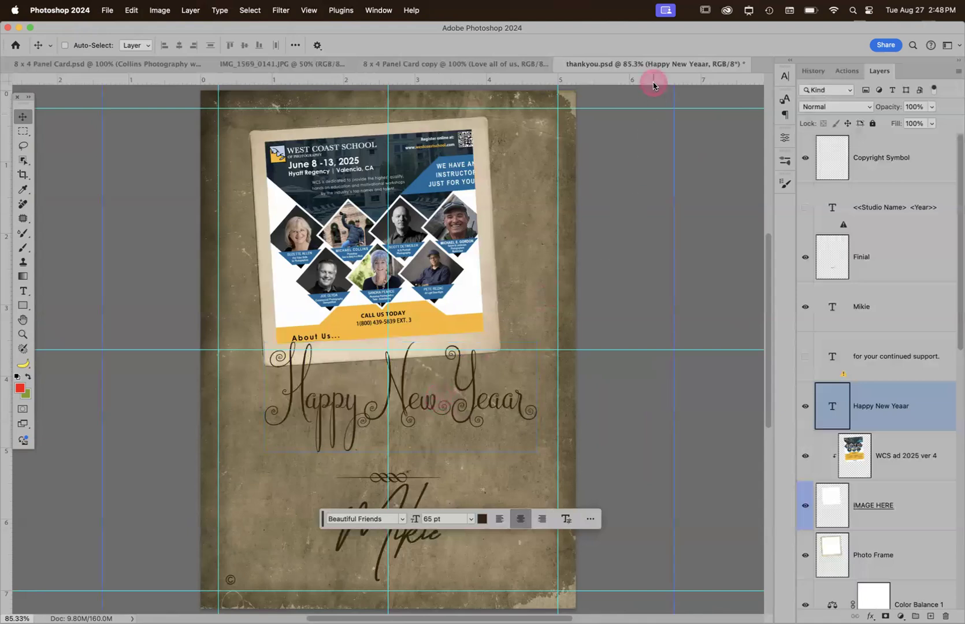
key(t)
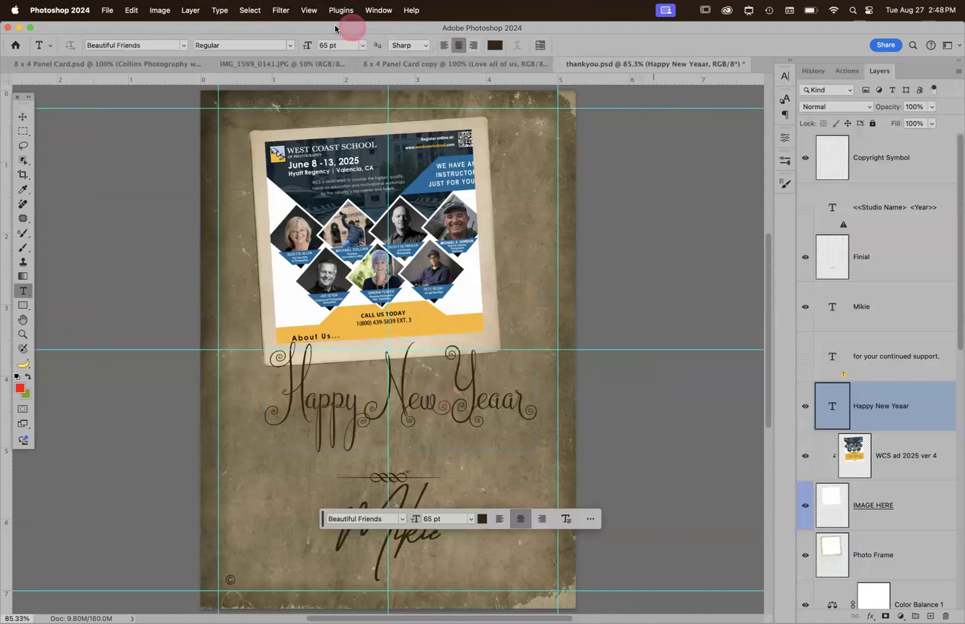
click(288, 45)
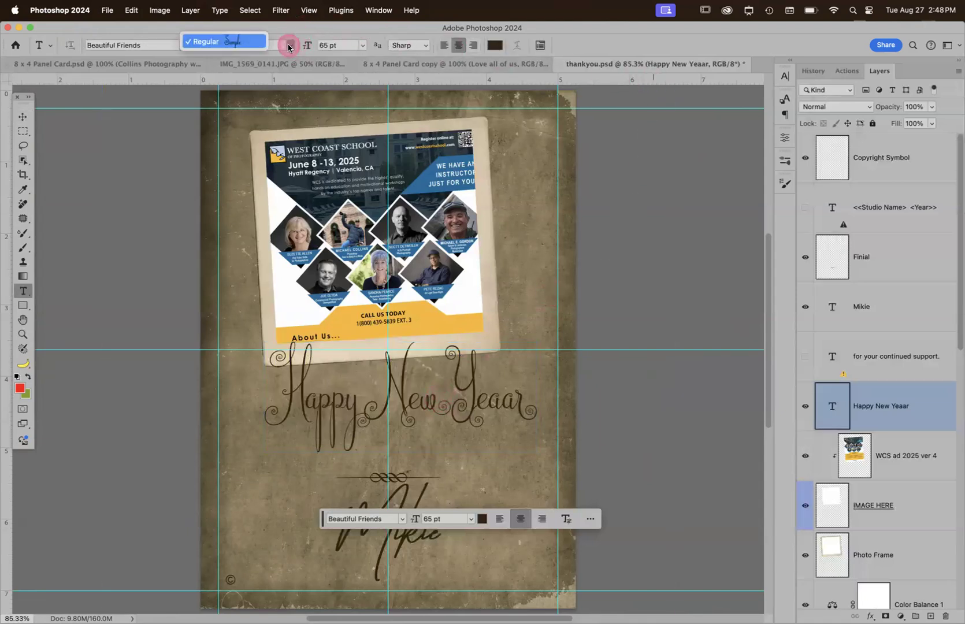
click(288, 46)
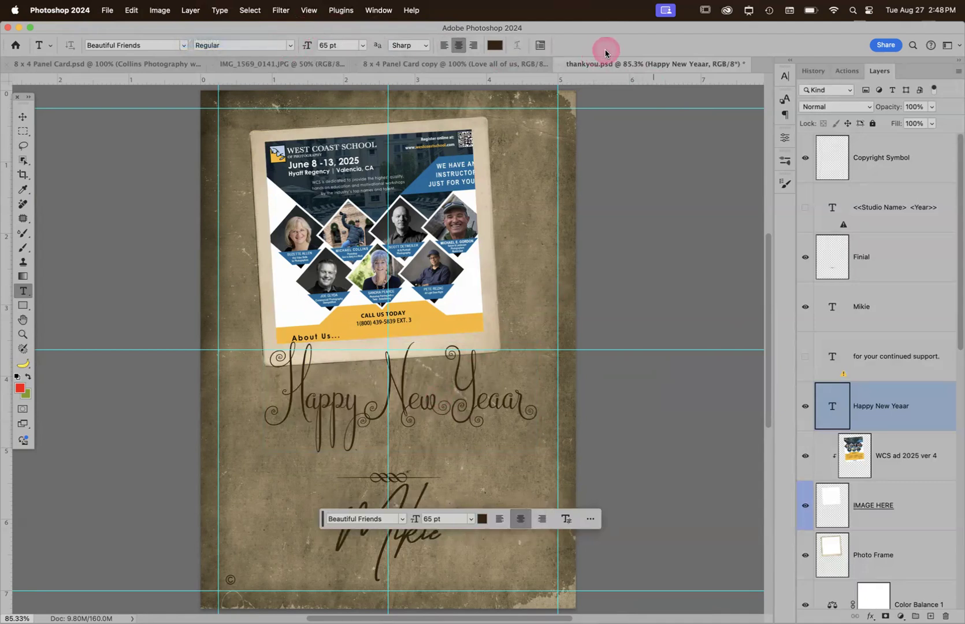
Open the Character settings for the Happy New Yeaar text
click(785, 185)
click(785, 186)
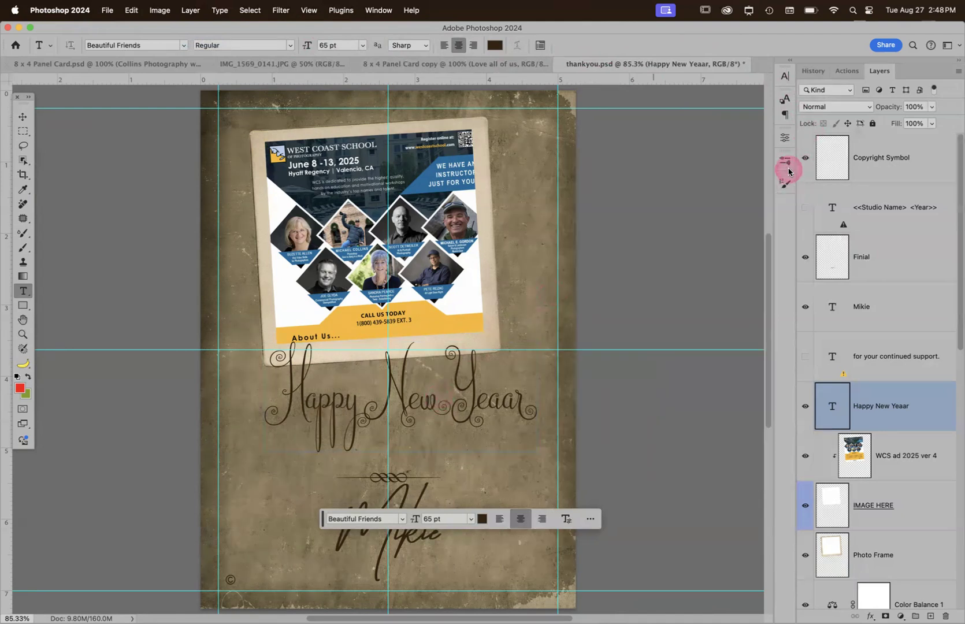
click(783, 116)
click(783, 115)
click(786, 101)
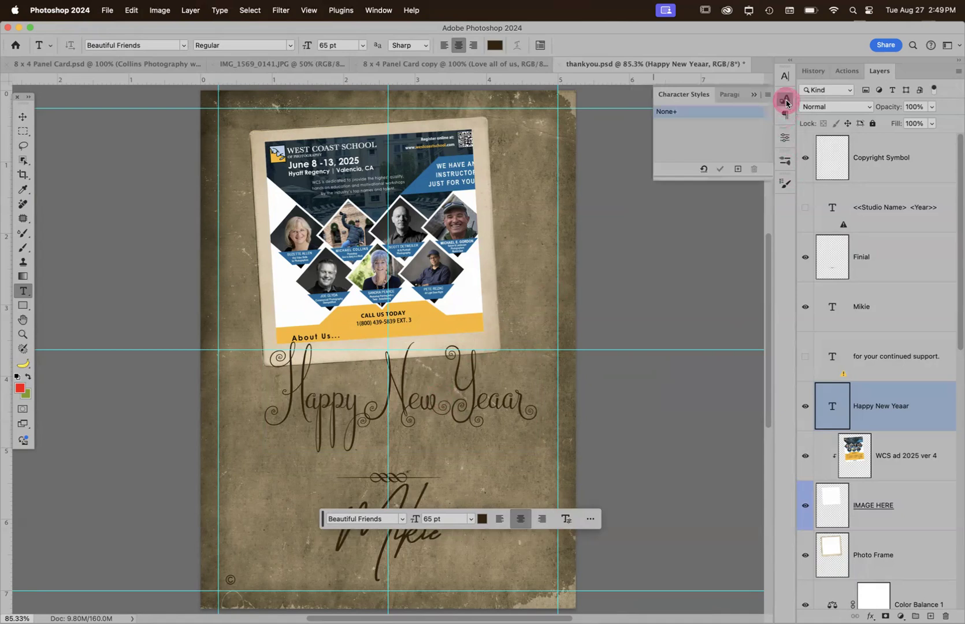
click(785, 101)
click(783, 77)
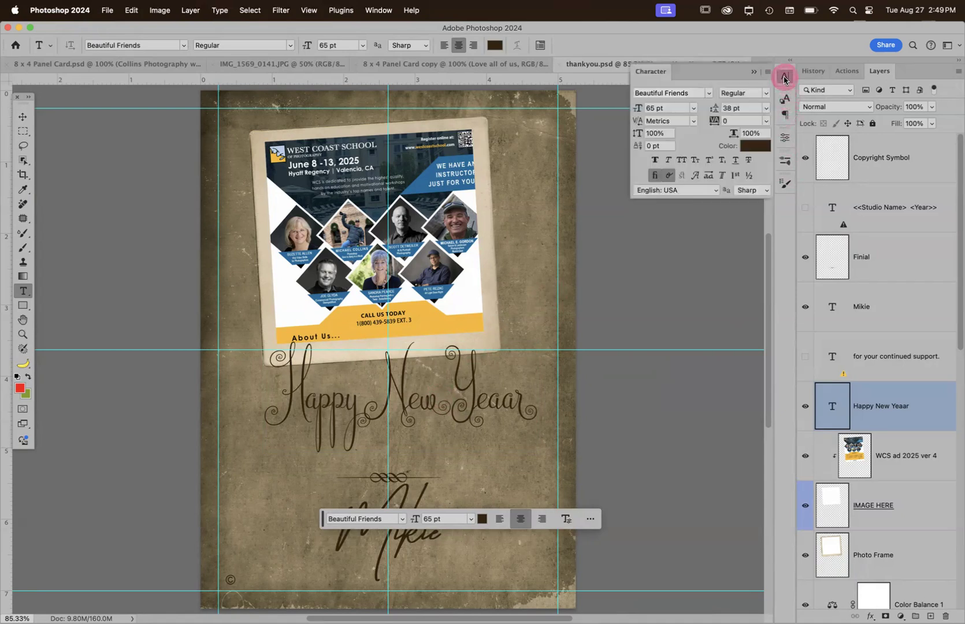
Set the Happy New Yeaar text's tracking to -20, trying faux bold on it and turning faux bold off again
click(656, 160)
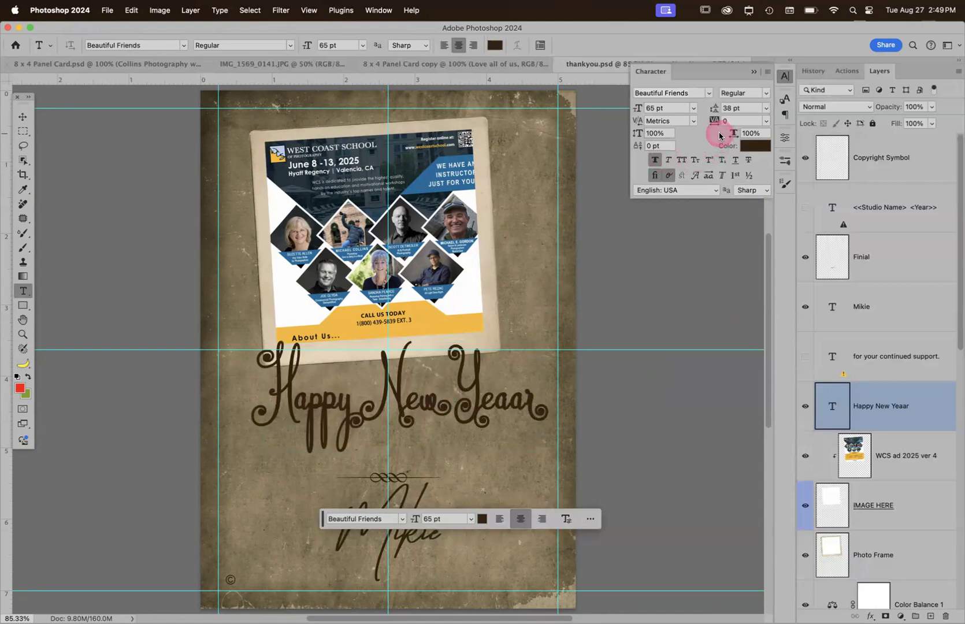
drag(712, 121, 721, 120)
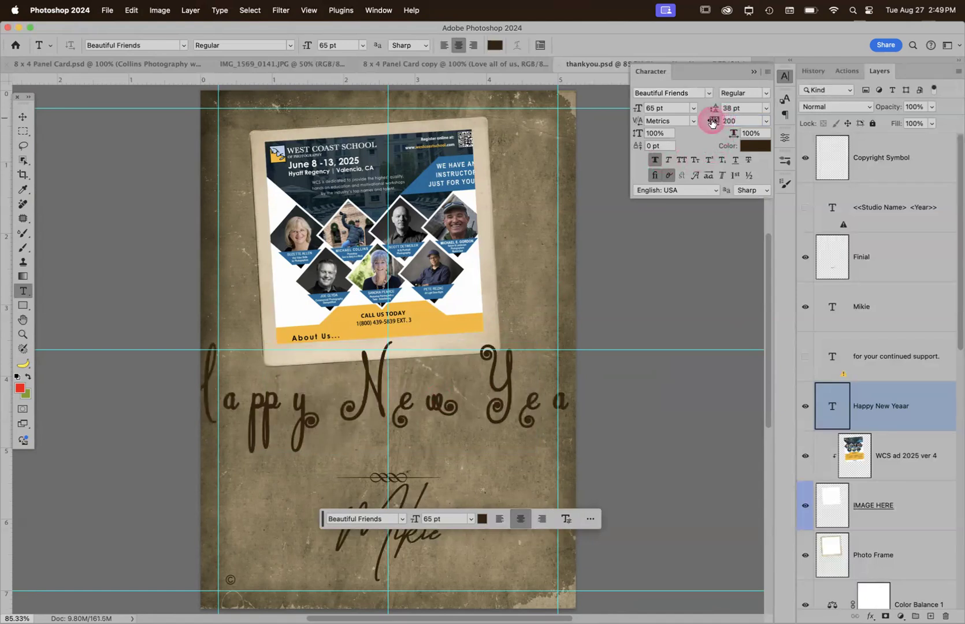
mouse_move(714, 123)
mouse_down()
mouse_move(704, 124)
mouse_move(717, 119)
mouse_up()
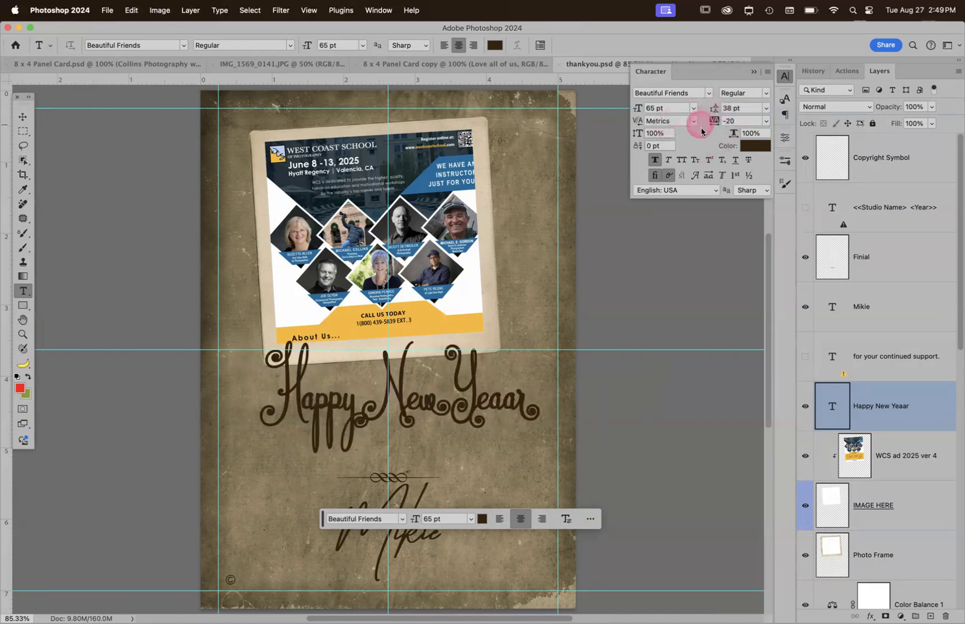
click(656, 162)
Toggle contextual alternates and standard ligatures off and back on for the Happy New Yeaar text to compare the letterforms
click(669, 175)
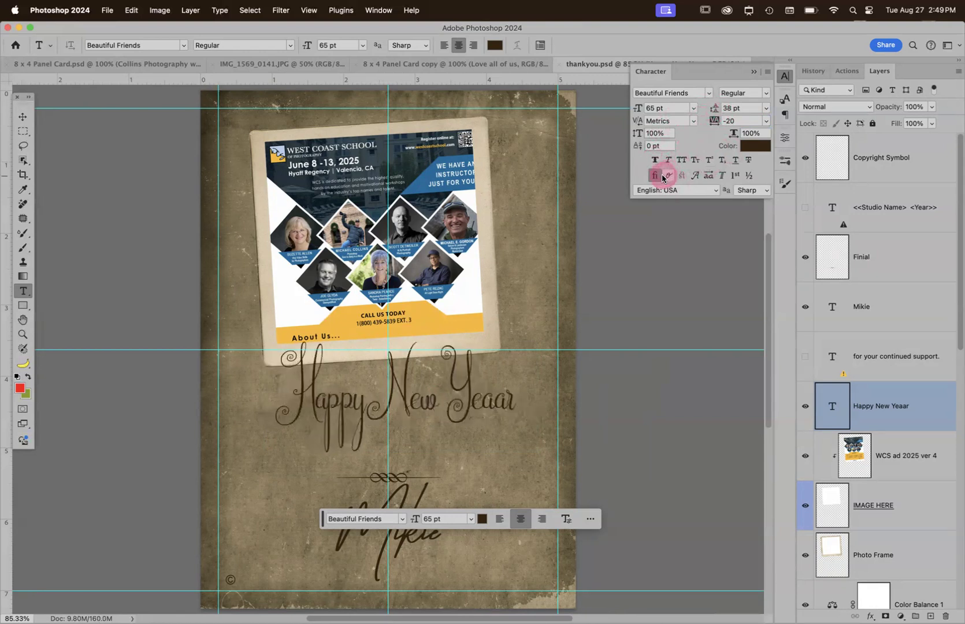
click(656, 176)
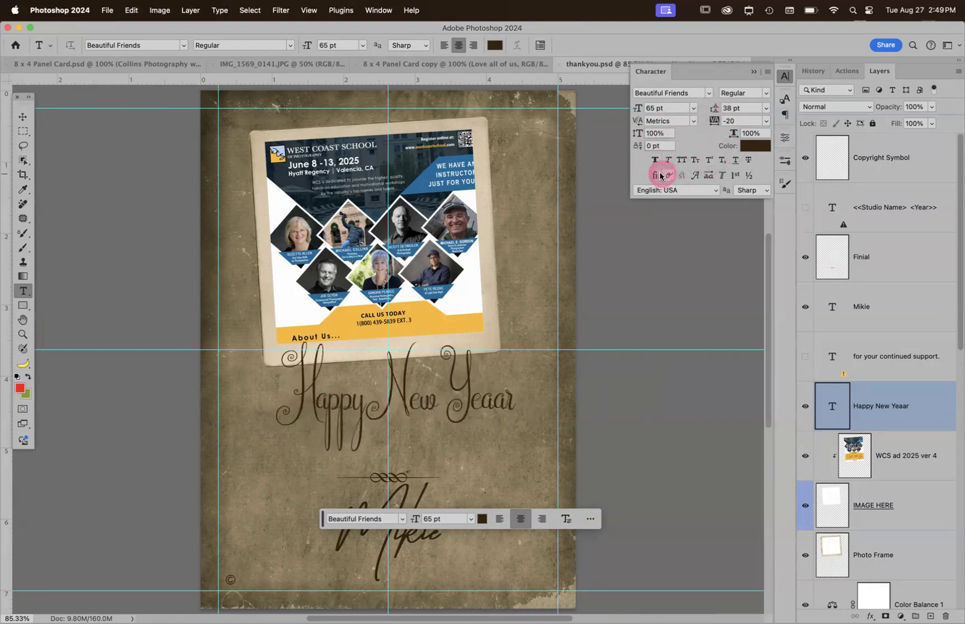
click(655, 176)
click(668, 176)
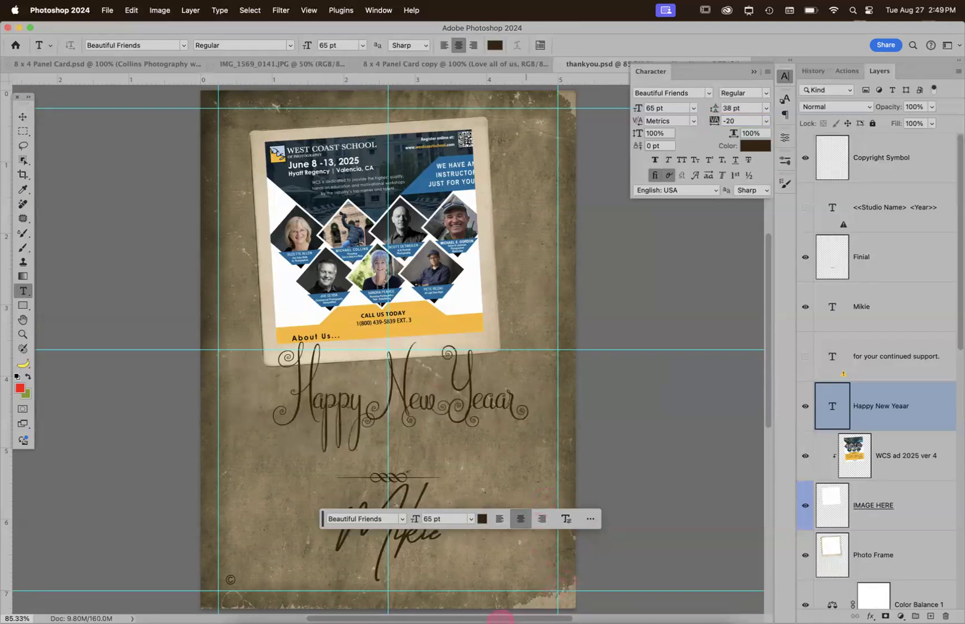
Switch to Adobe Bridge and open the Textures folder inside 2024 Photoshop Class
click(506, 598)
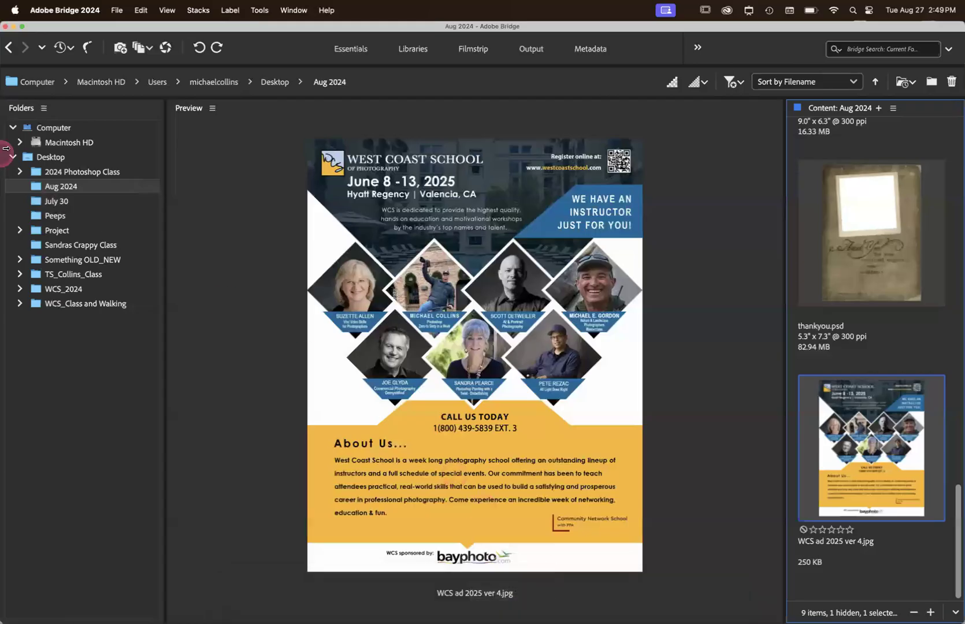
click(83, 171)
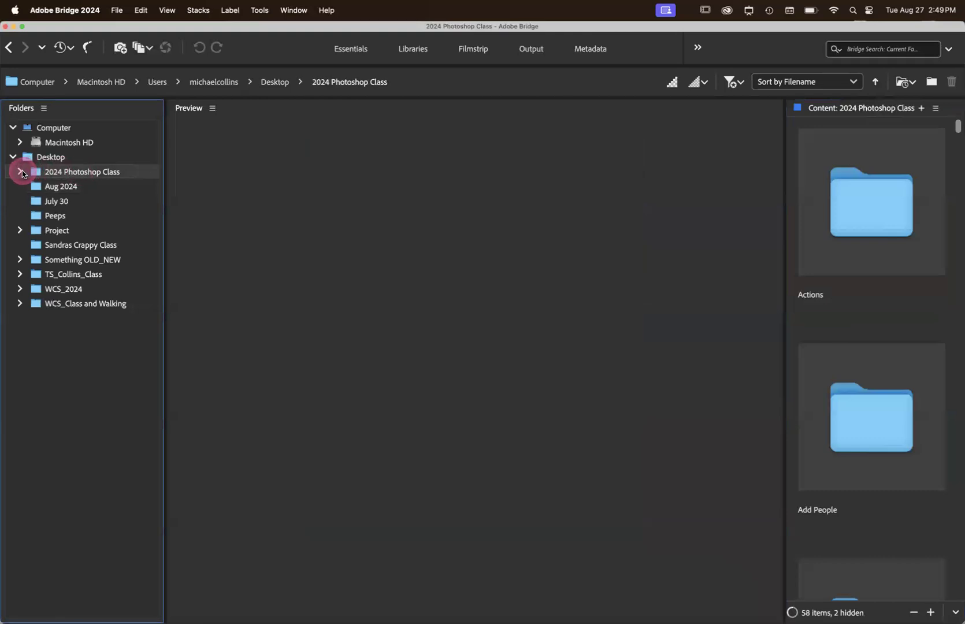
click(22, 172)
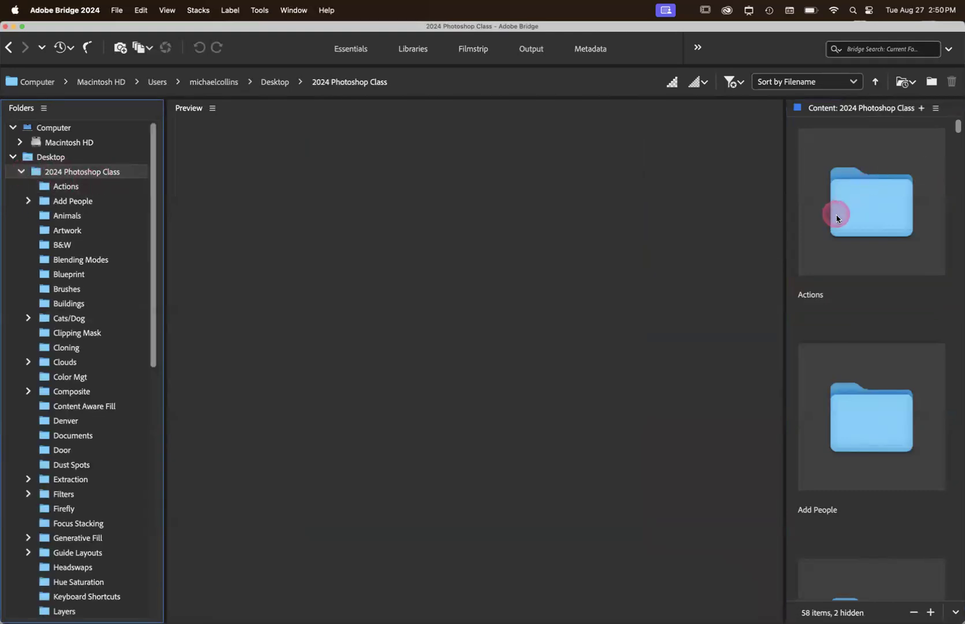
click(861, 207)
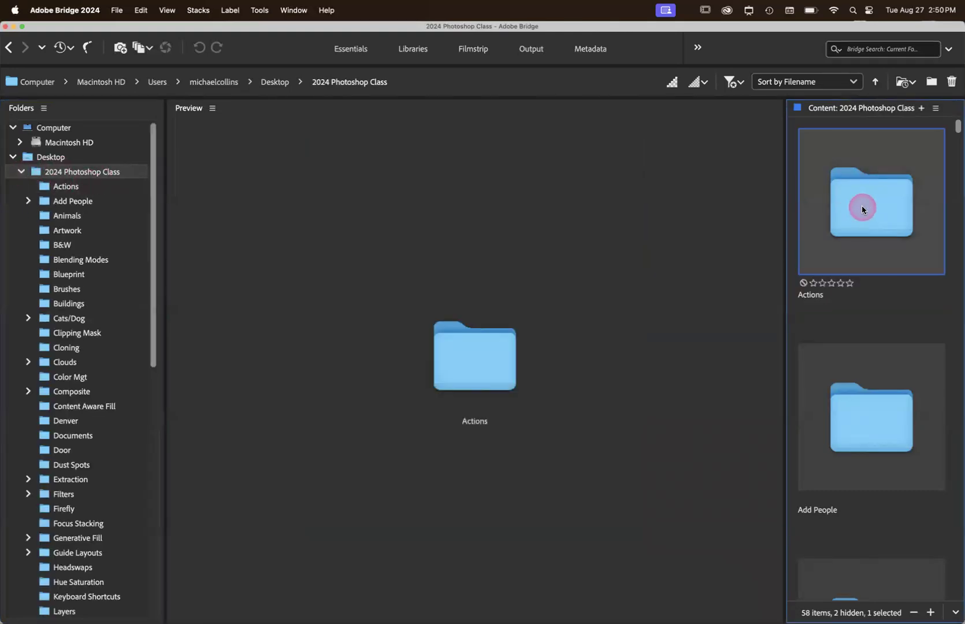
text(tex)
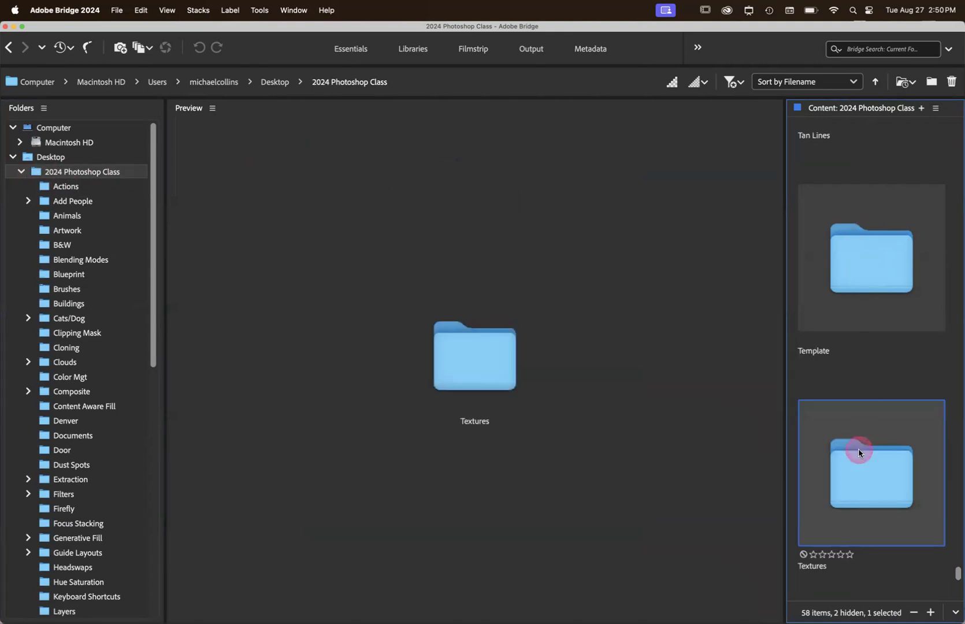
double_click(858, 452)
Preview the textures in the folder from [D] Latte Bare.jpg through IMG_6383.HEIC, comparing the painted backgrounds and photographed surfaces
click(859, 453)
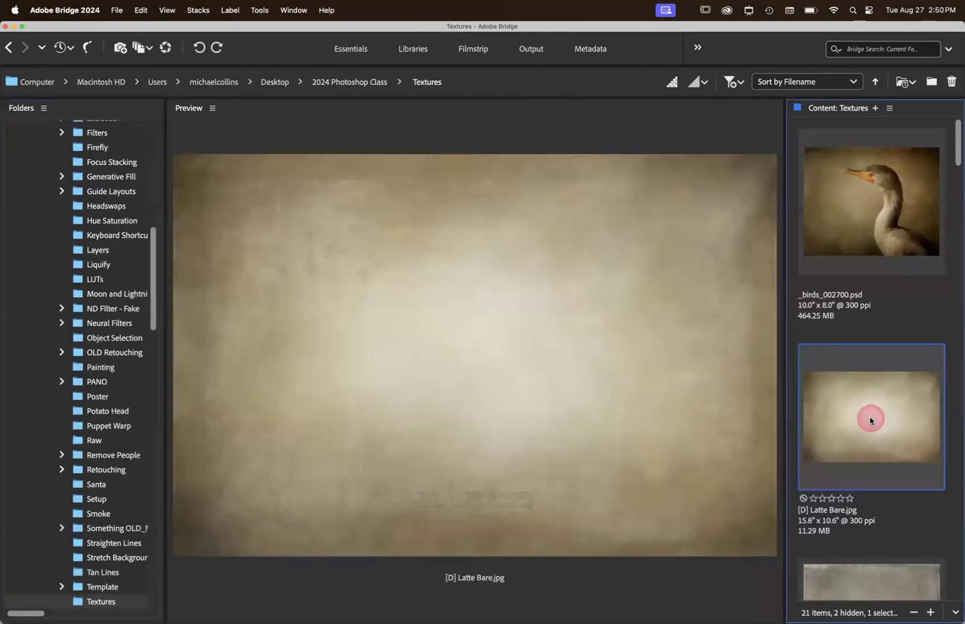
scroll(869, 424, down, 5)
scroll(872, 425, up, 2)
click(863, 225)
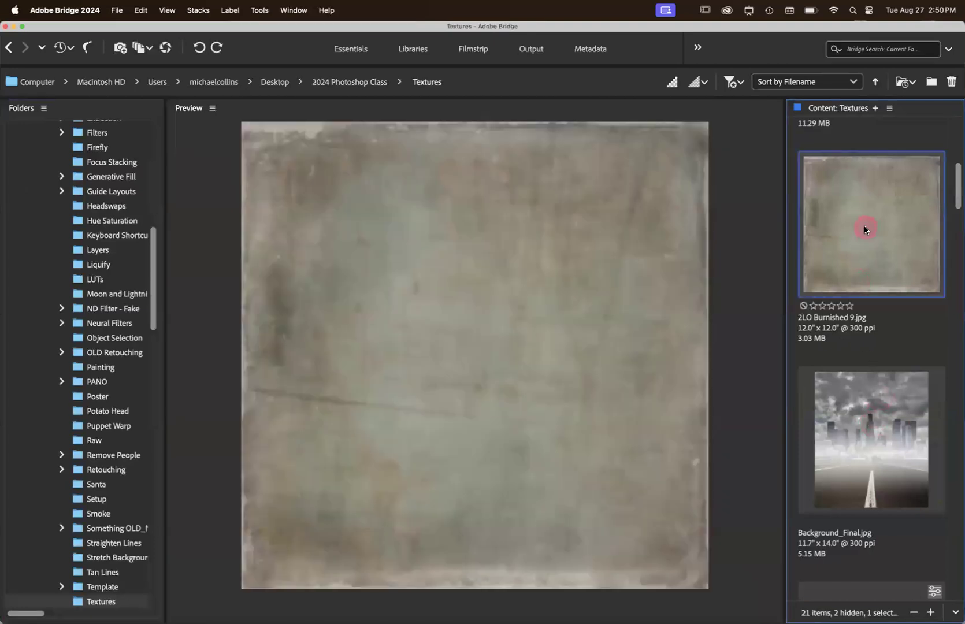
scroll(868, 361, down, 10)
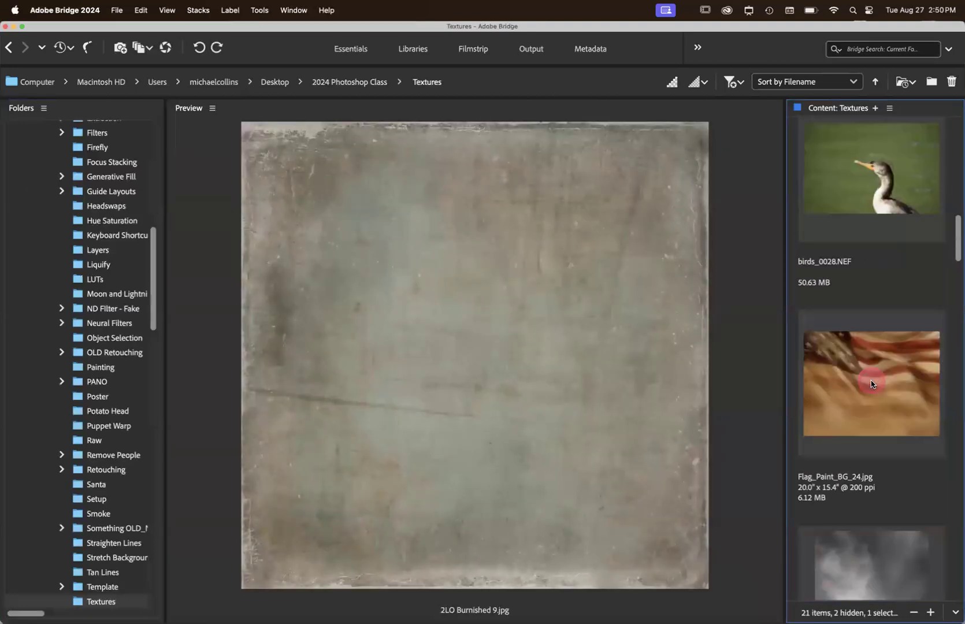
click(872, 399)
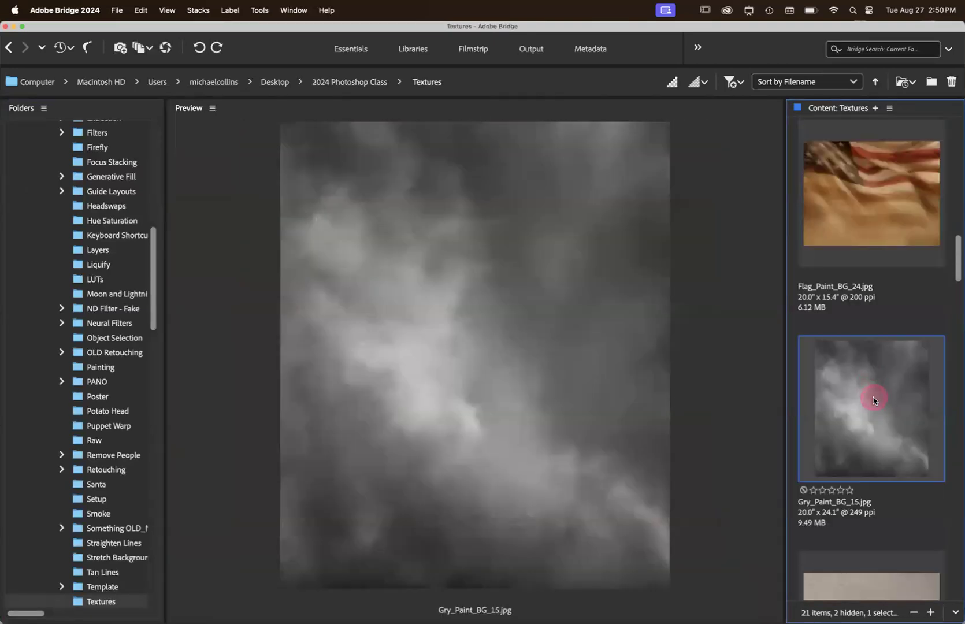
key(Down)
key(Down)
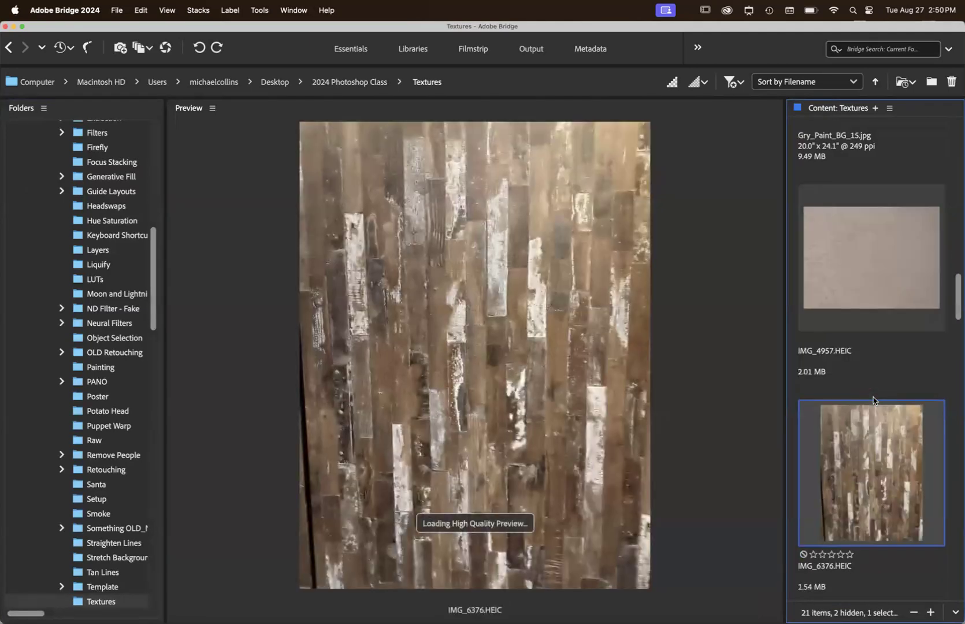
key(Up)
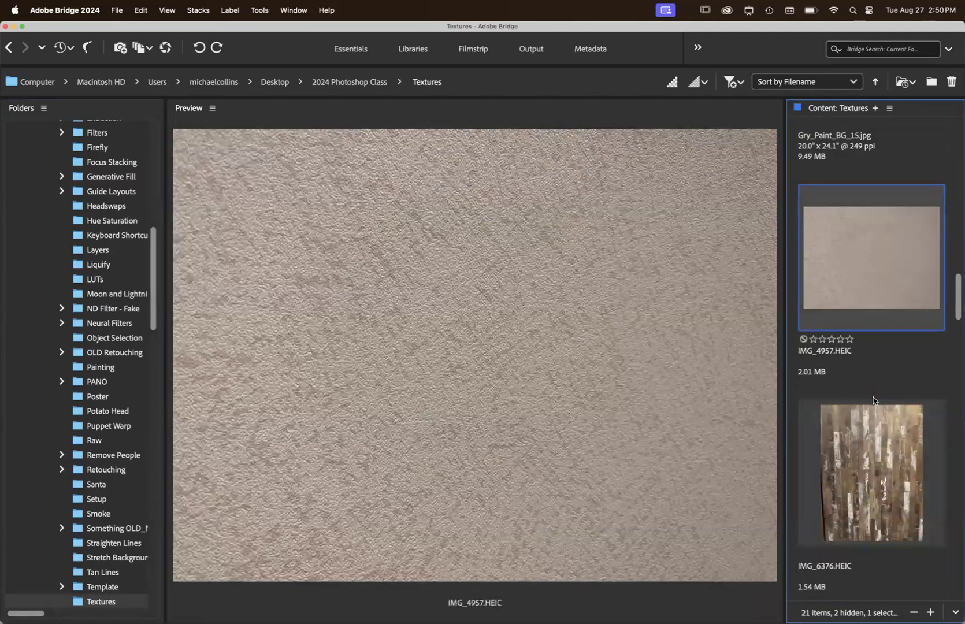
key(Down)
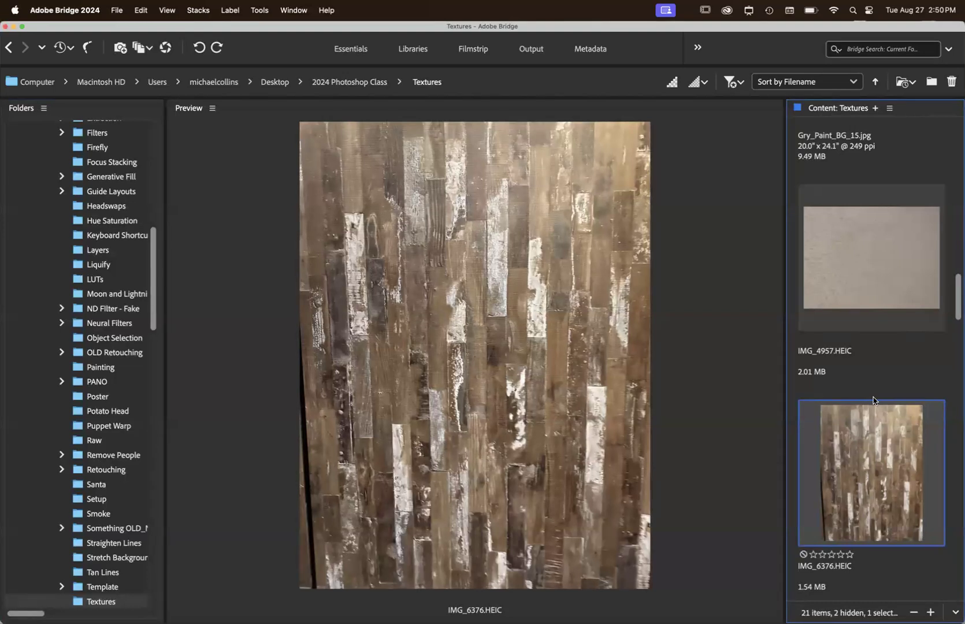
key(Down)
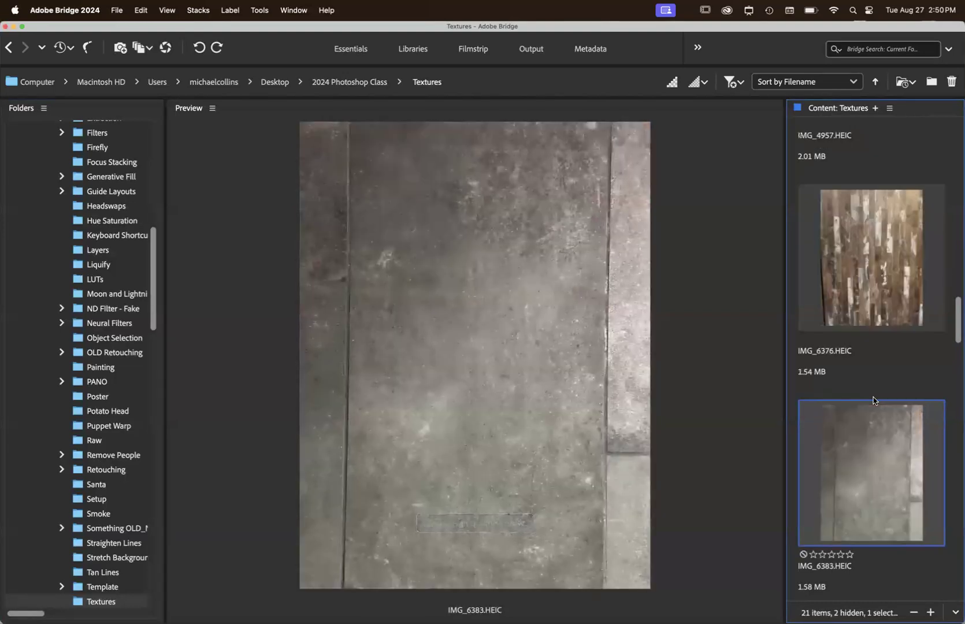
Preview the remaining textures through warm aged.jpg, including the stone, fabric, brick and rusted-metal images, and switch back to Photoshop
click(555, 401)
key(Down)
key(Down)
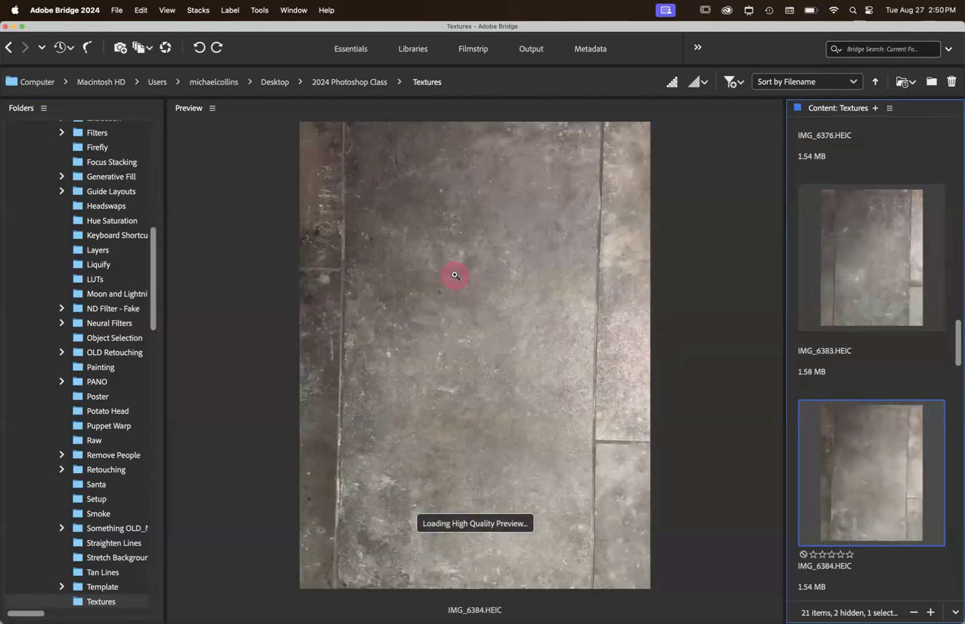
key(Down)
key(Down)
key(Down)
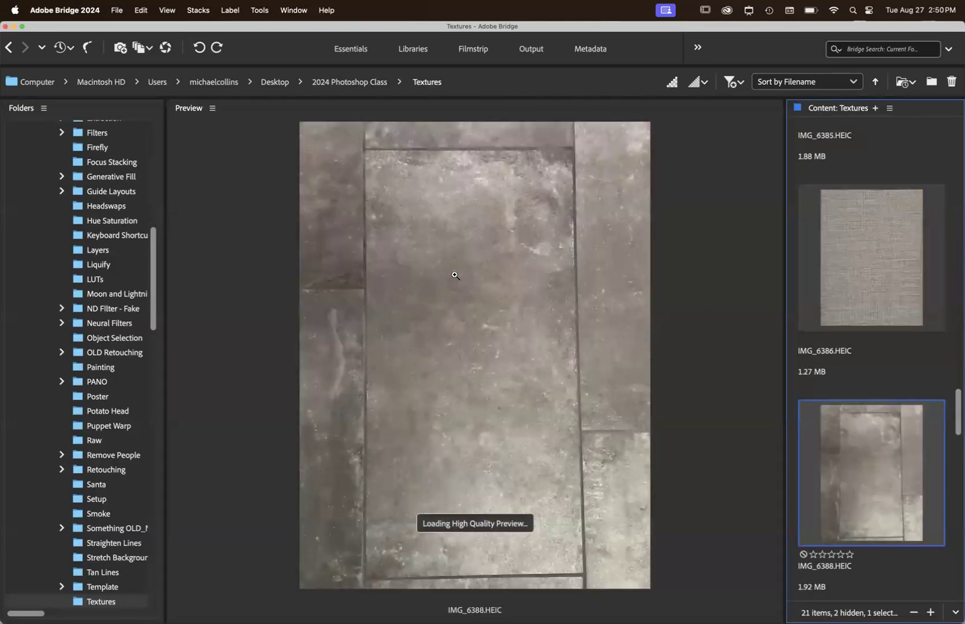
key(Down)
key(Down)
key(Down)
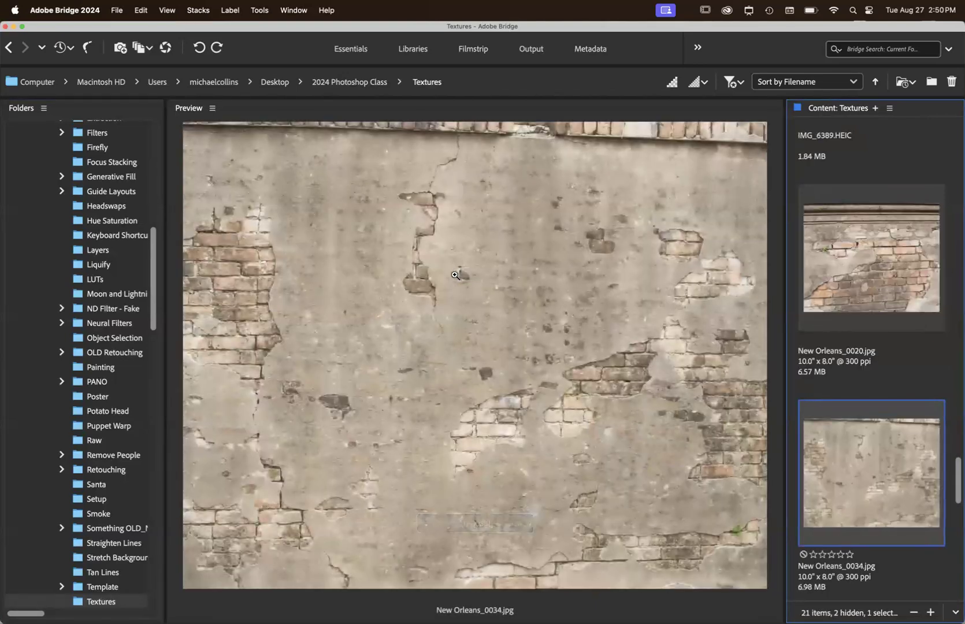
key(Down)
key(Down)
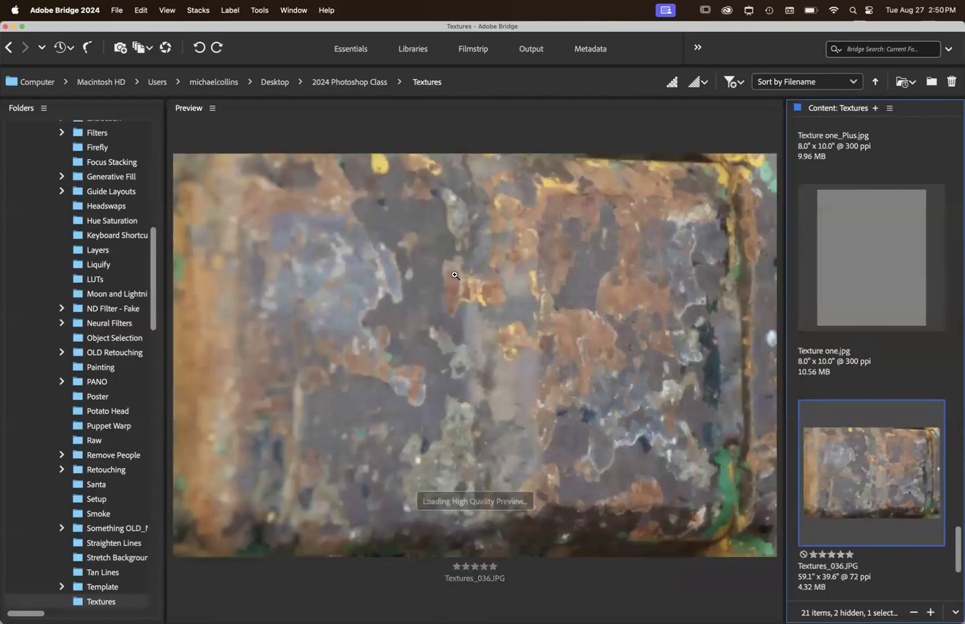
key(Down)
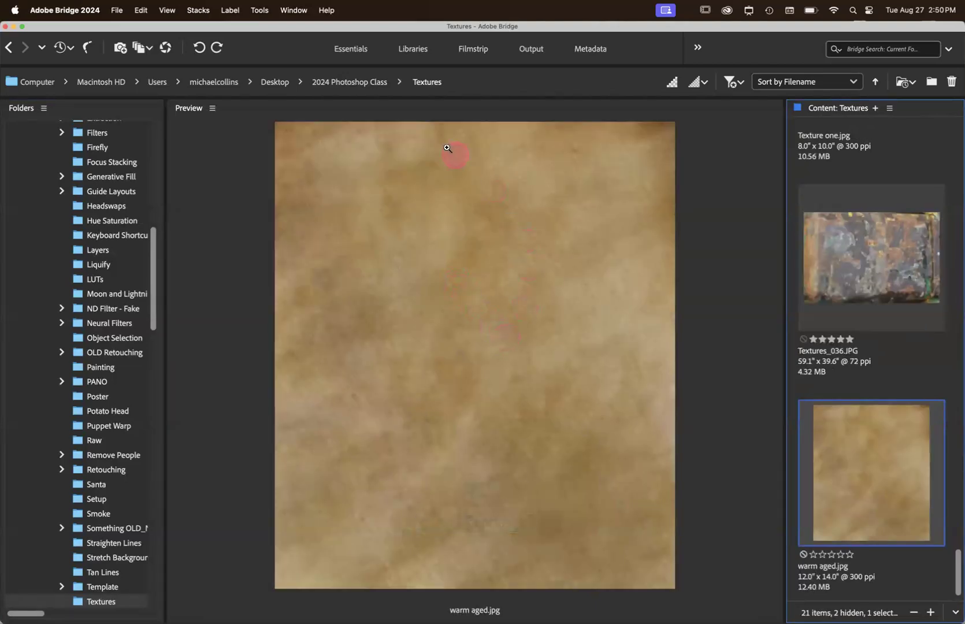
key(super+Tab)
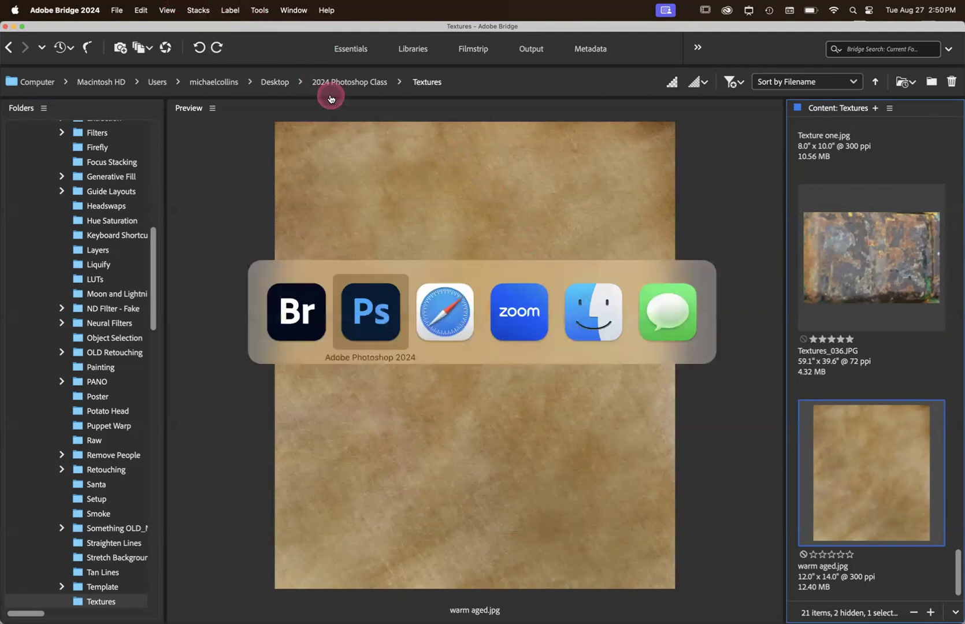